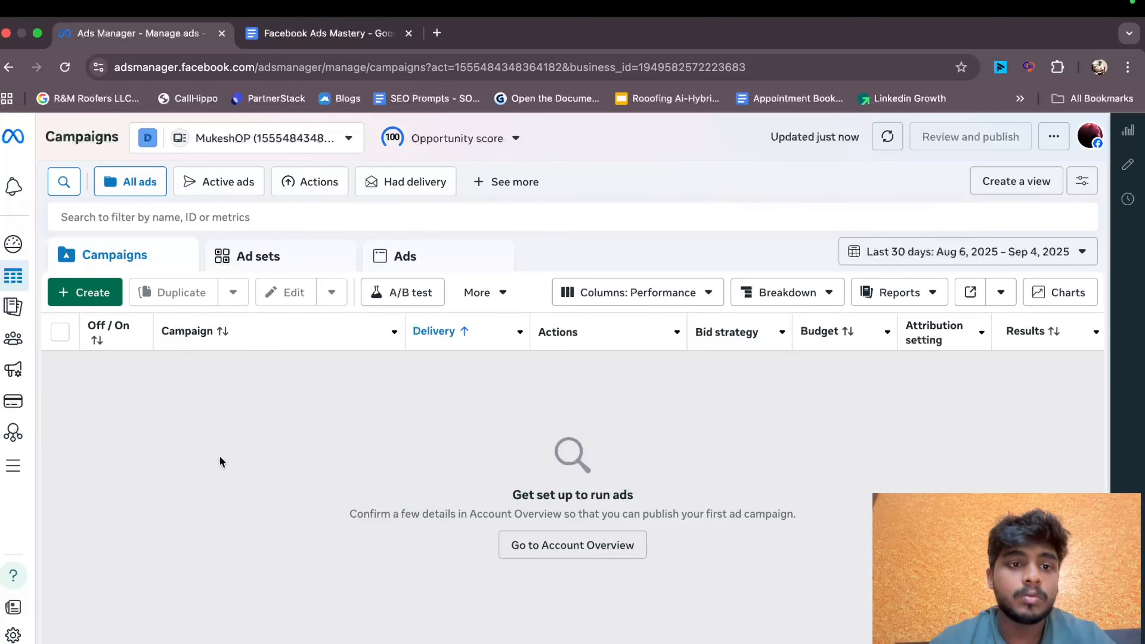
- Create a new campaign with the Leads objective and the Manual leads campaign setup
click(87, 300)
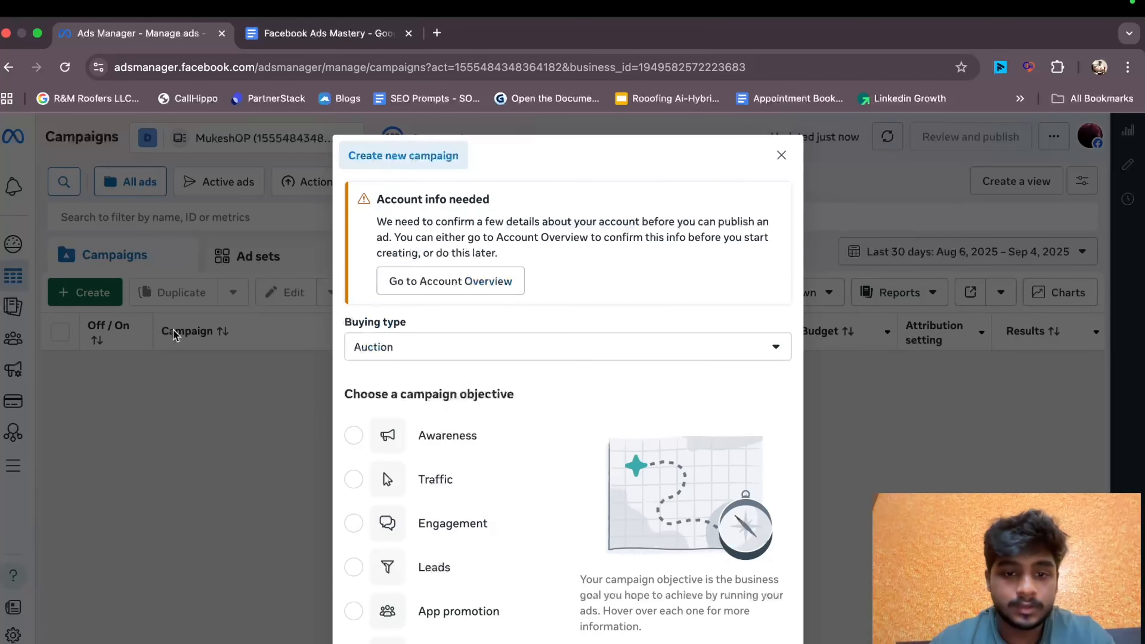
scroll(484, 449, down, 2)
scroll(485, 452, up, 2)
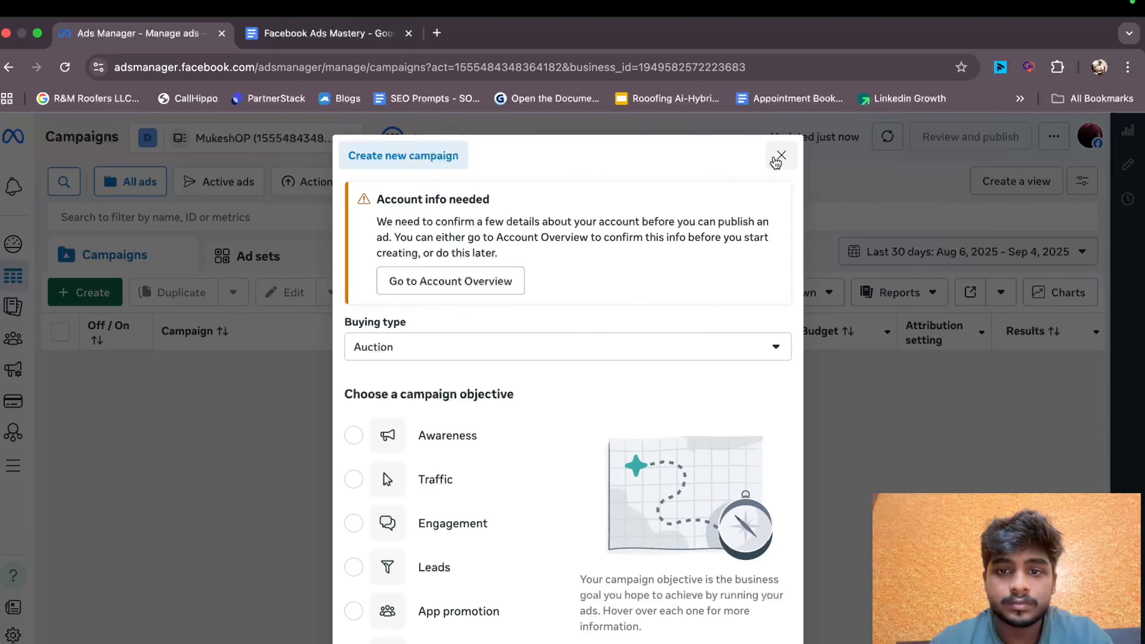
scroll(448, 384, down, 4)
scroll(448, 384, up, 2)
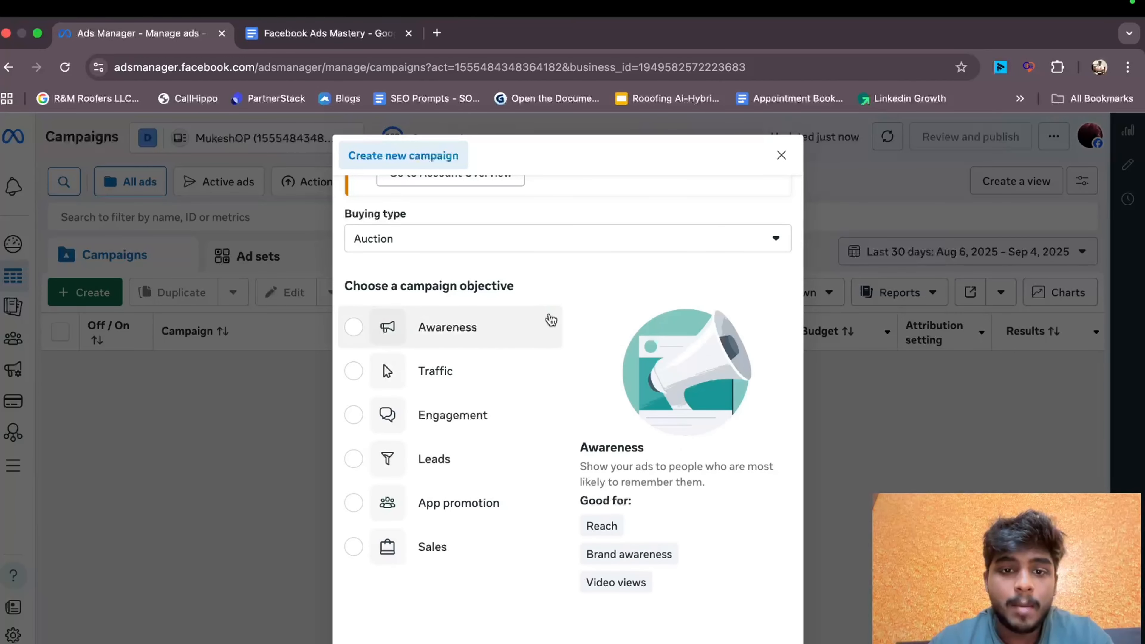
click(455, 457)
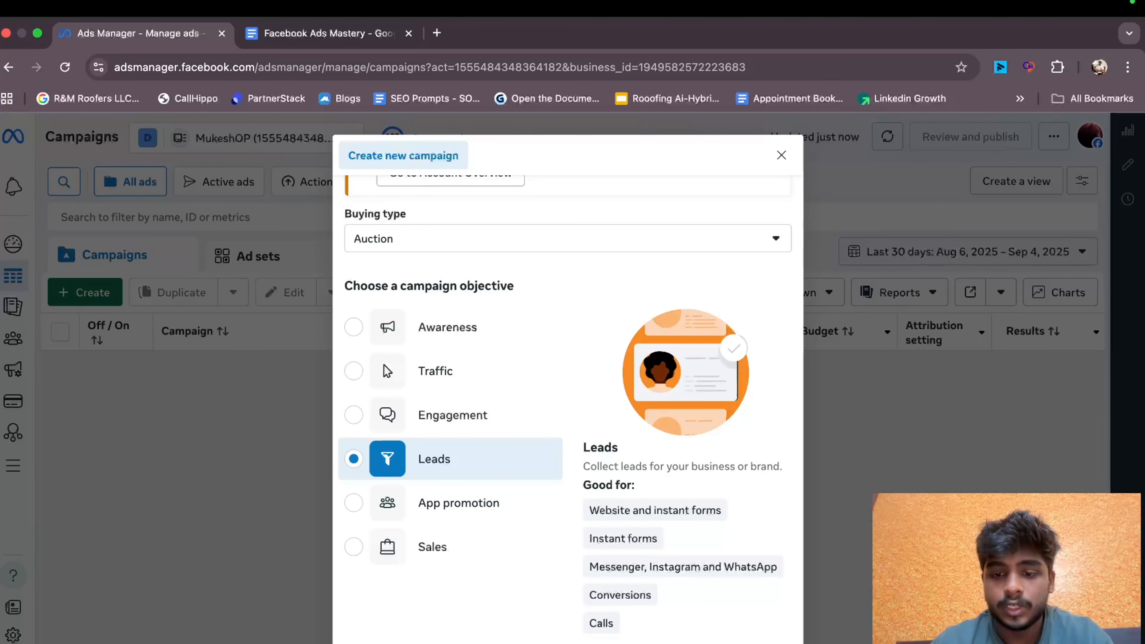
click(753, 642)
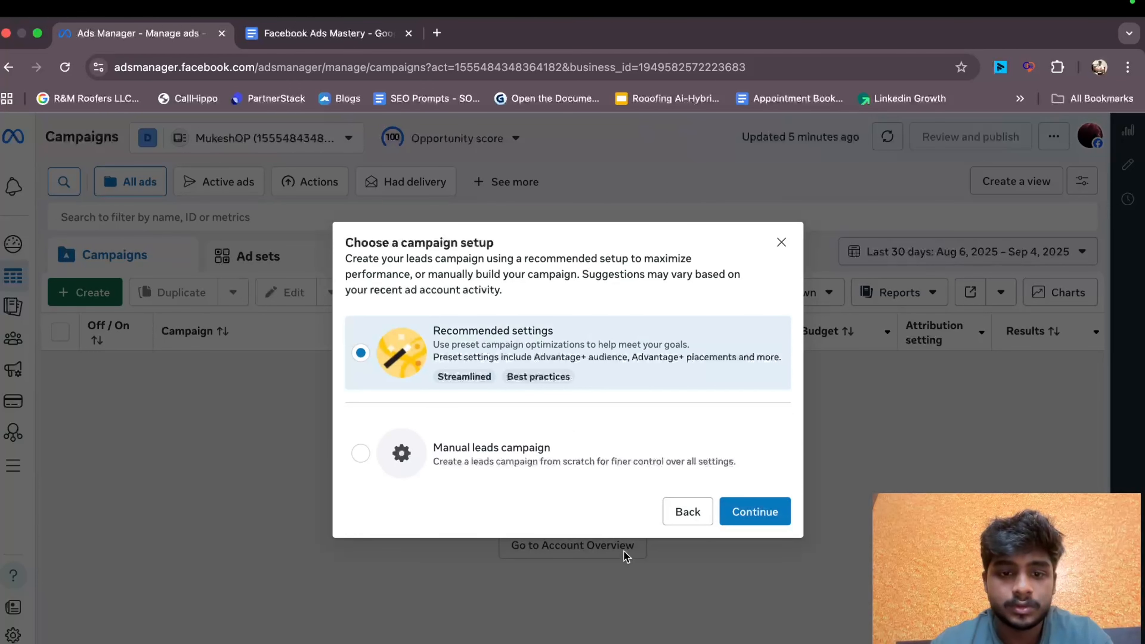
click(464, 450)
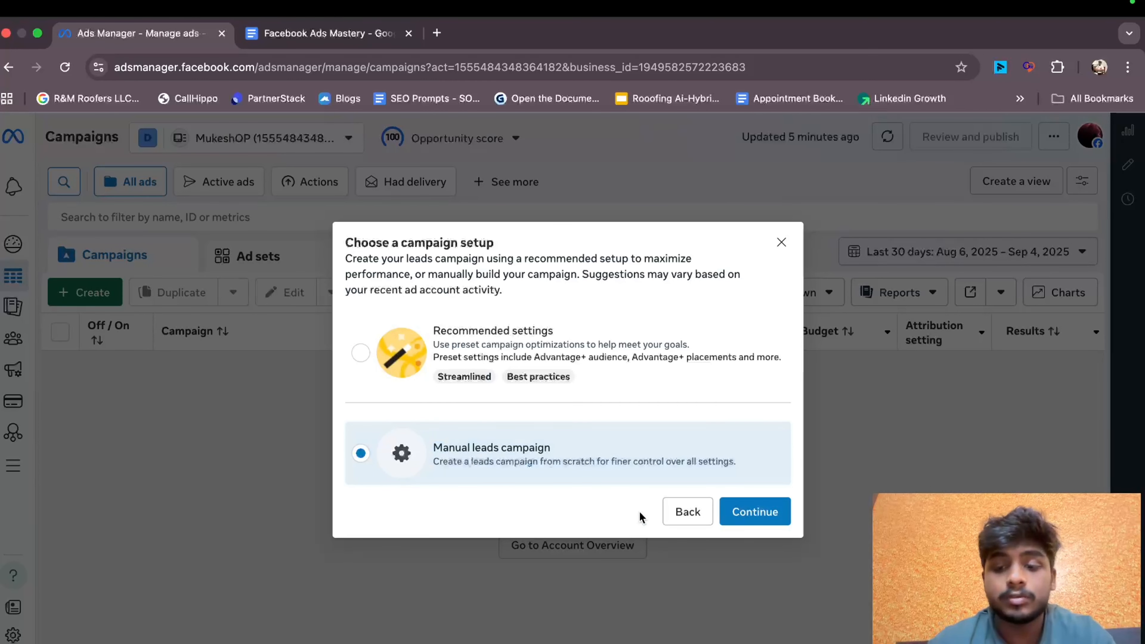
click(780, 514)
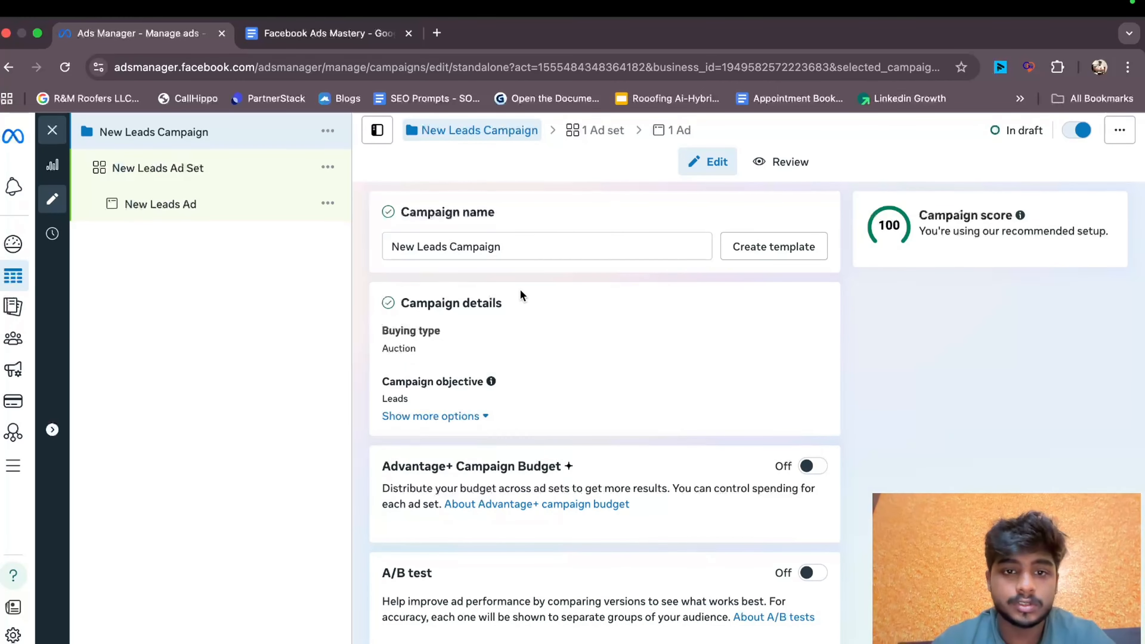
- Rename the new leads campaign as "Roofing Test"
drag(505, 248, 359, 245)
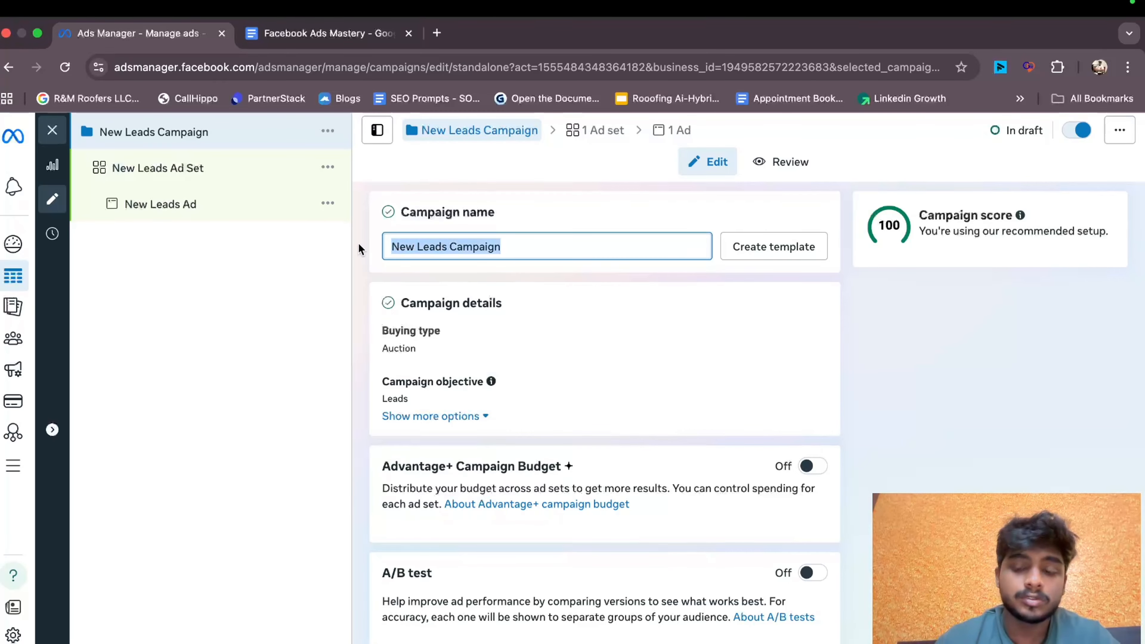
key(BackSpace)
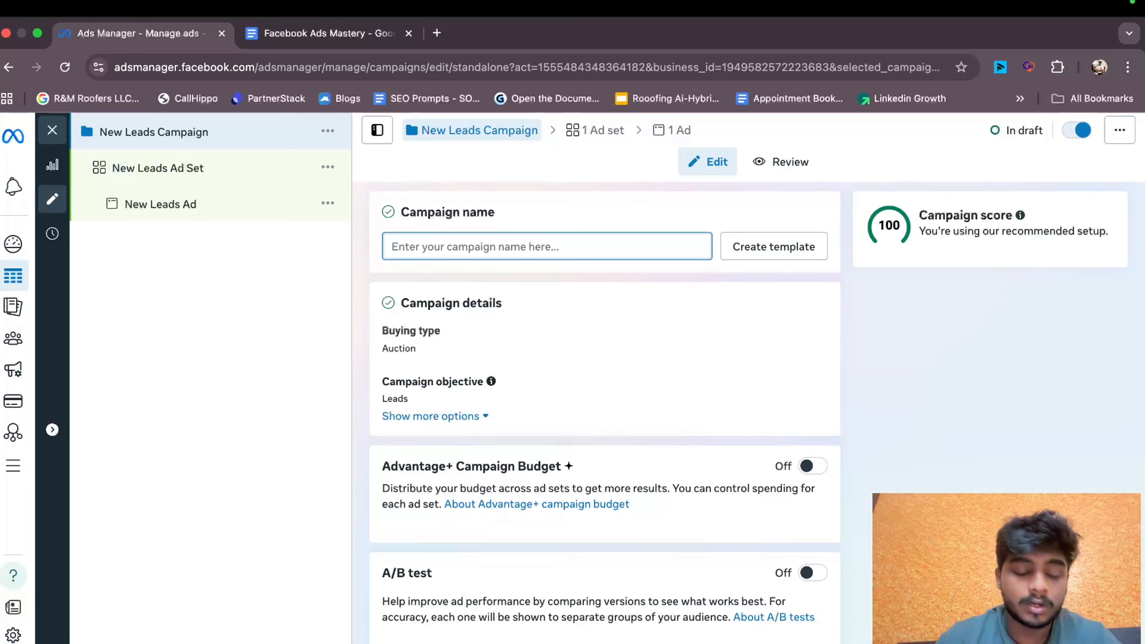
text(R)
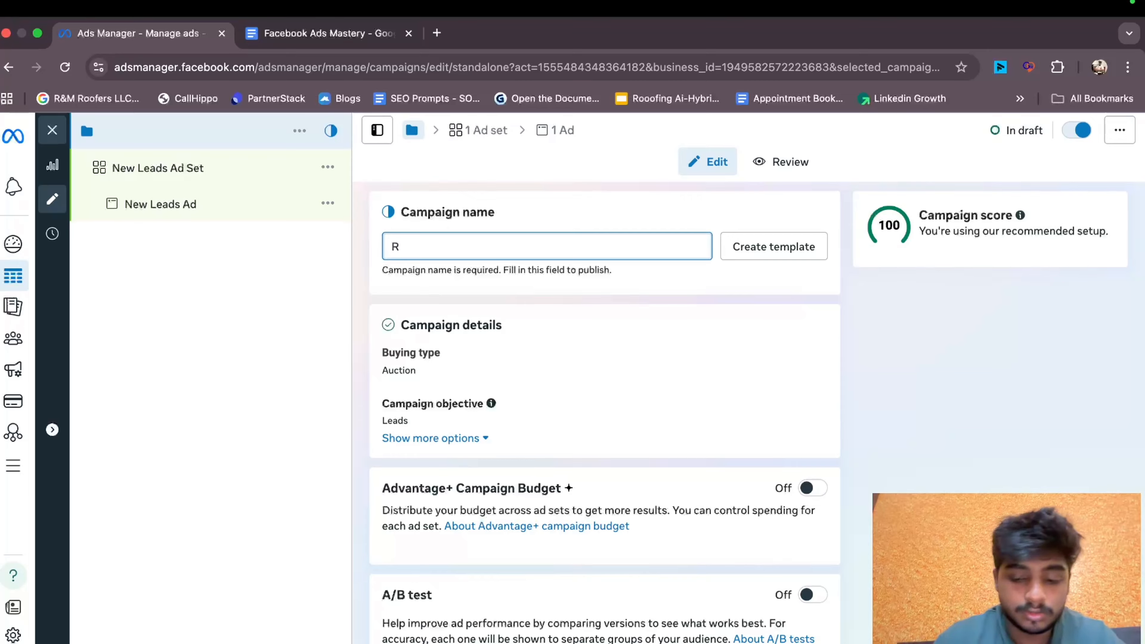
text(oofing )
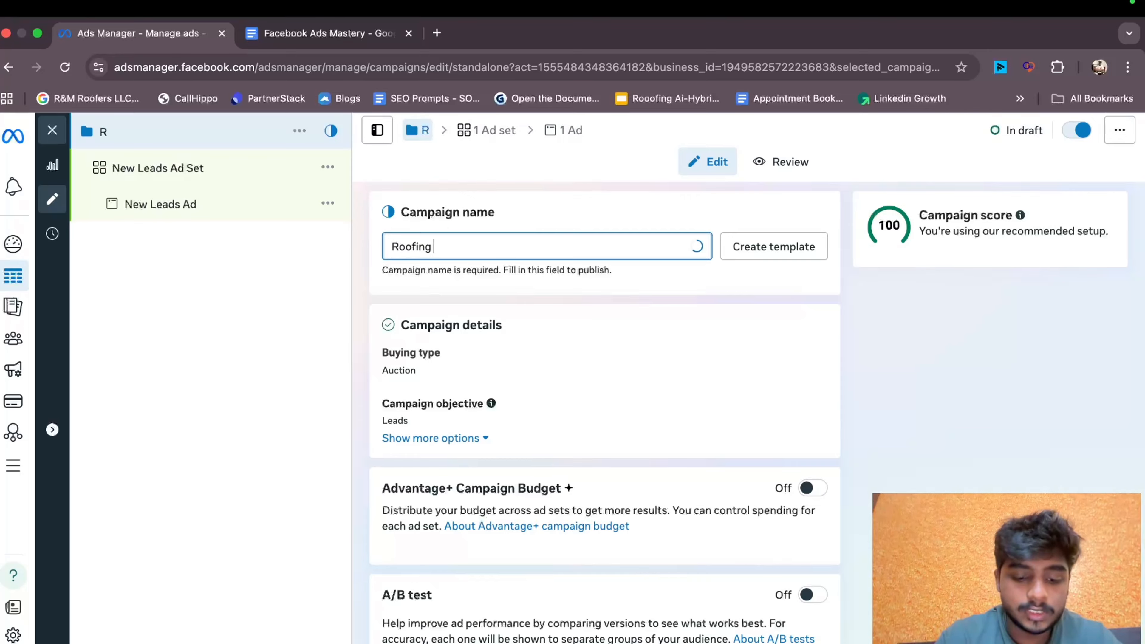
text(Te)
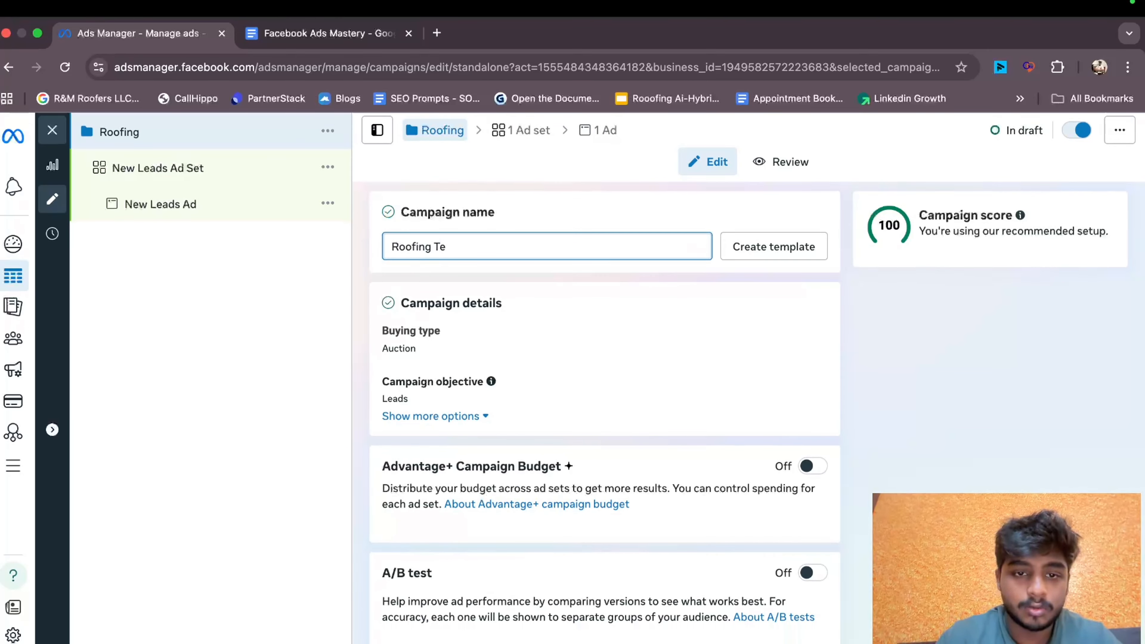
text(st)
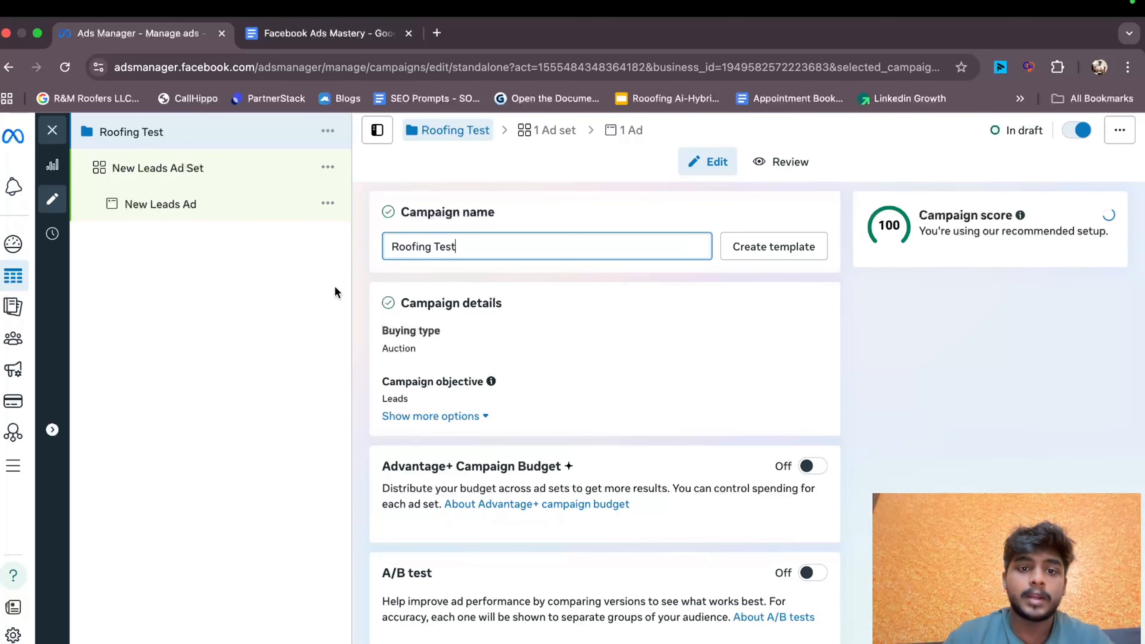
- Review the campaign-level settings, including the campaign details, spending limit option, Advantage+ budget, A/B test and special ad categories
click(223, 161)
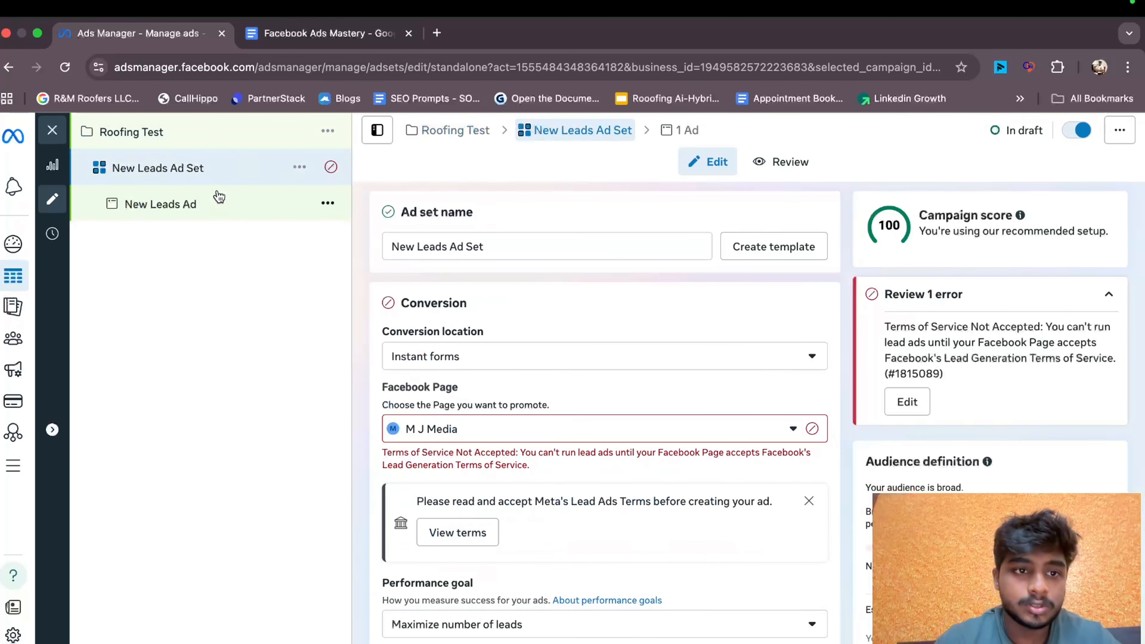
click(243, 133)
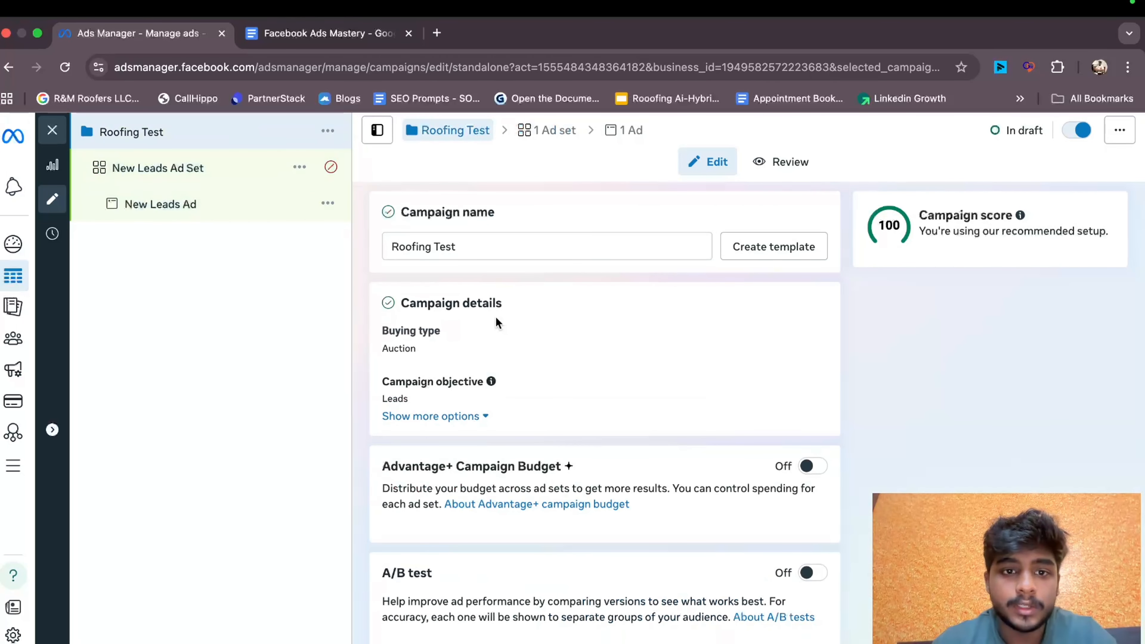
scroll(495, 317, up, 1)
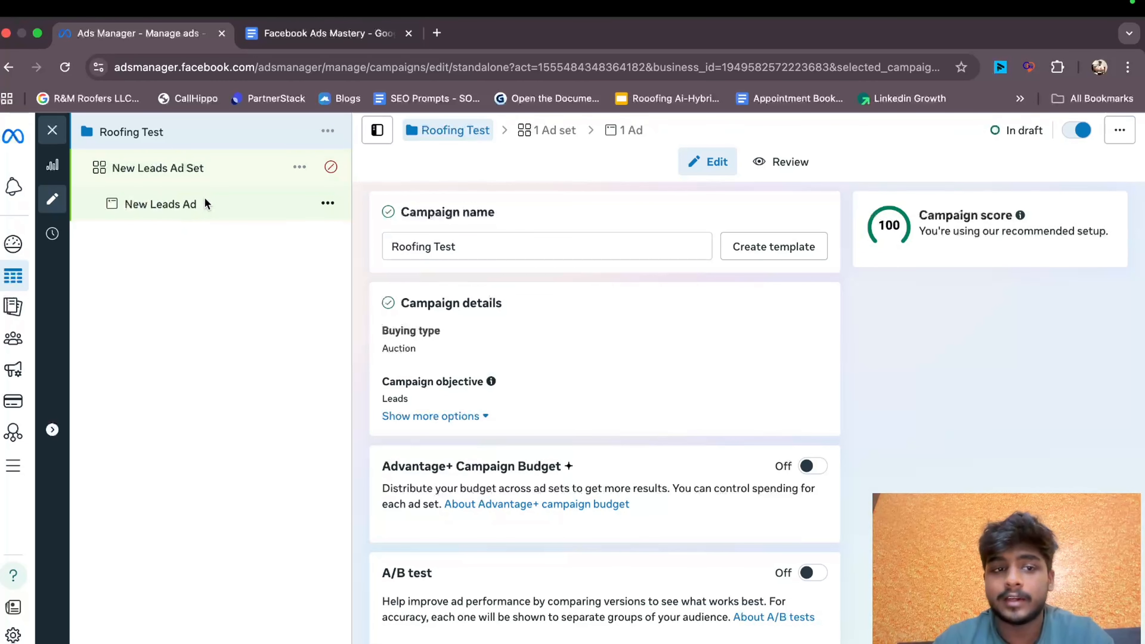
scroll(481, 369, down, 1)
scroll(481, 369, down, 5)
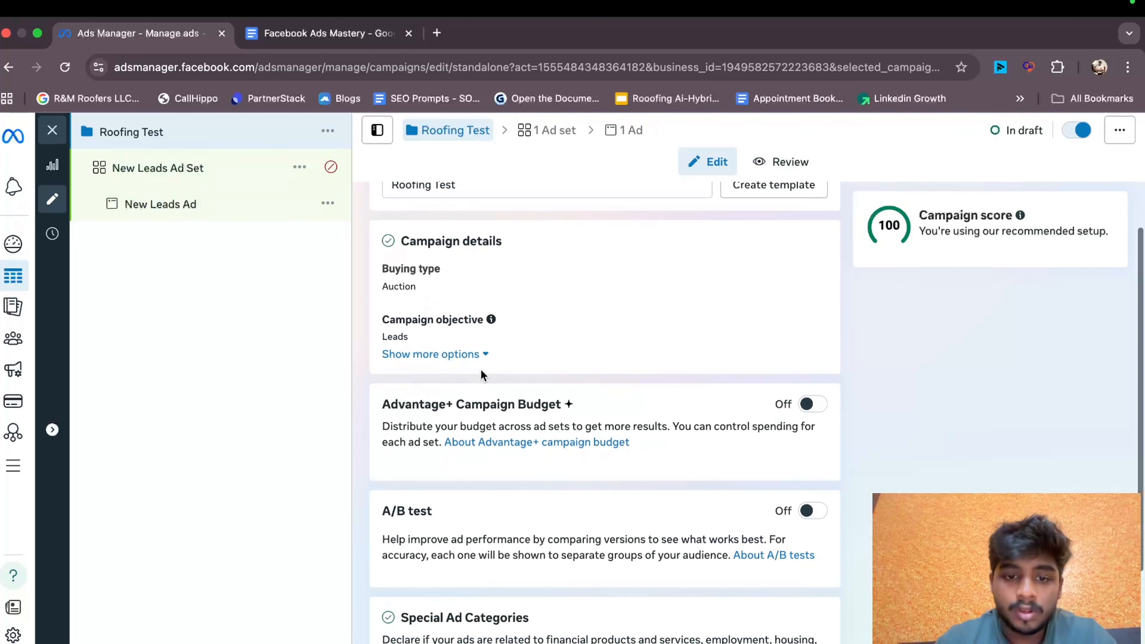
scroll(482, 380, up, 5)
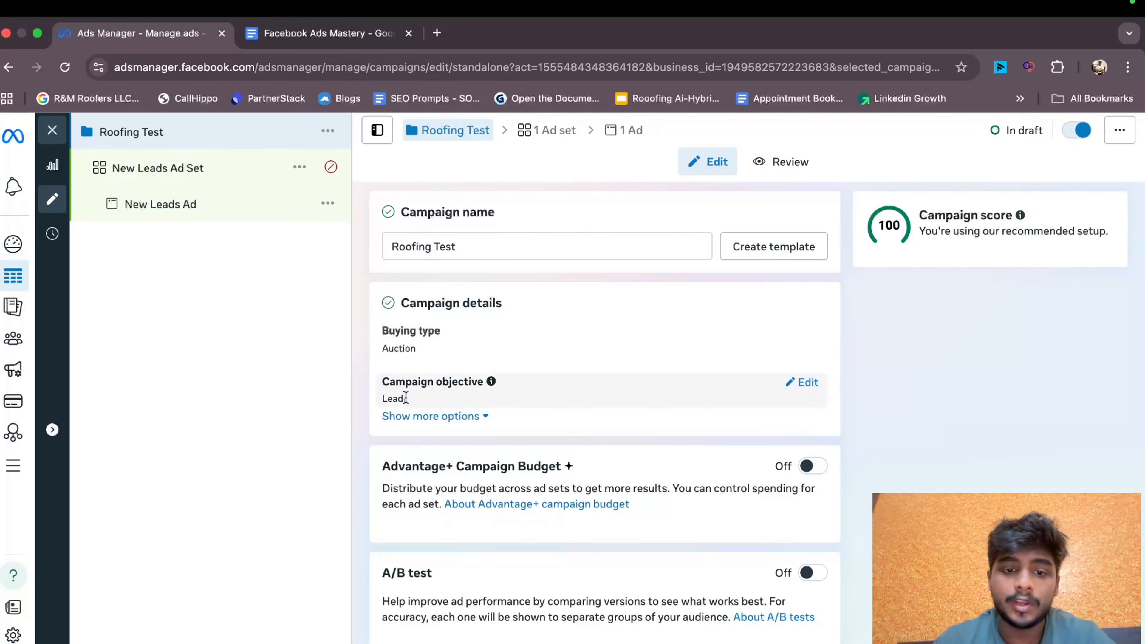
click(469, 416)
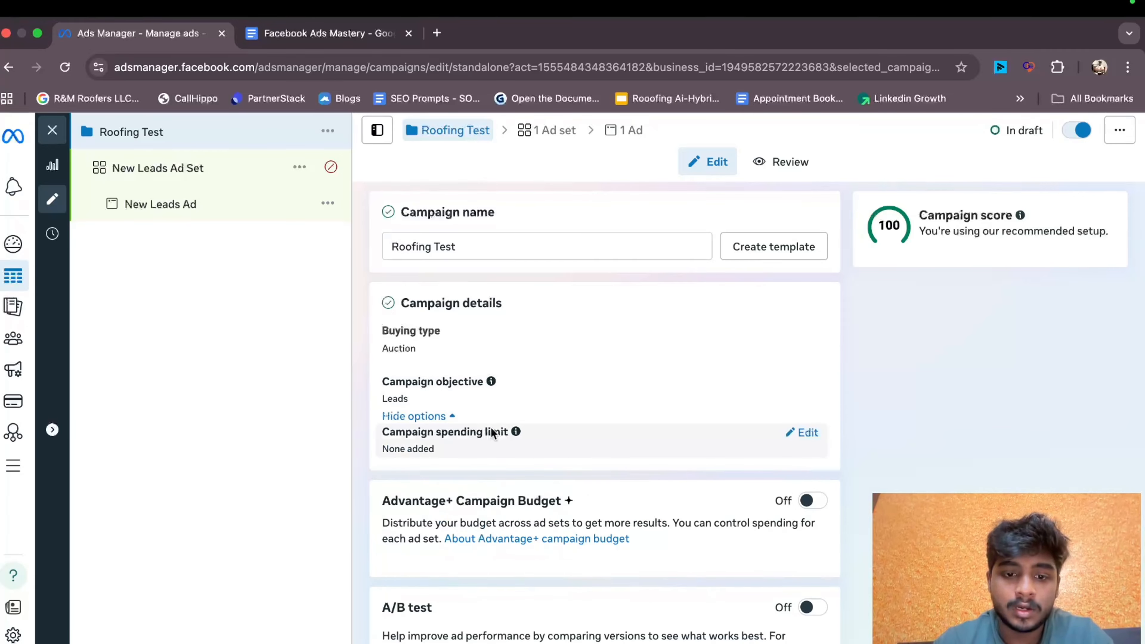
click(810, 424)
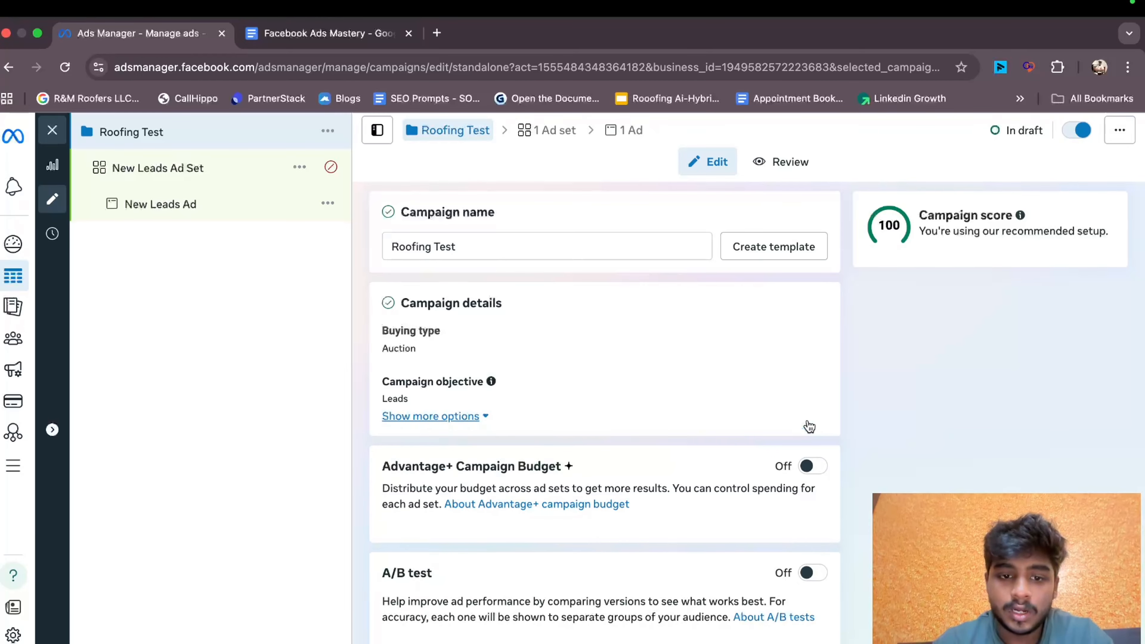
scroll(497, 370, down, 5)
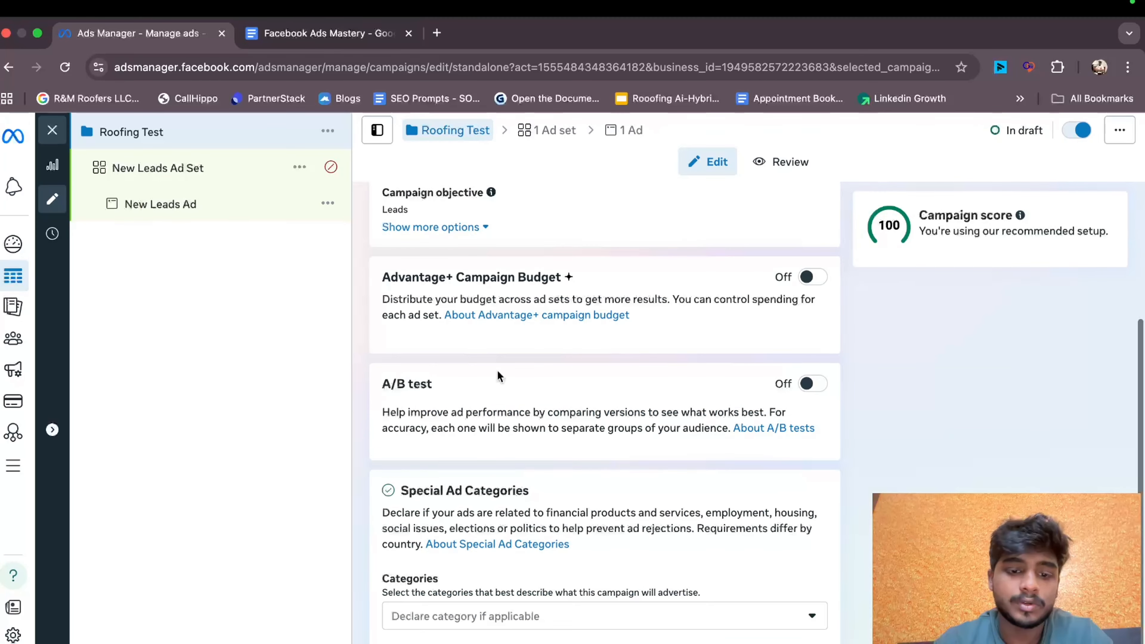
- Rename the campaign's ad set as "Roofing test Ad Set"
click(231, 154)
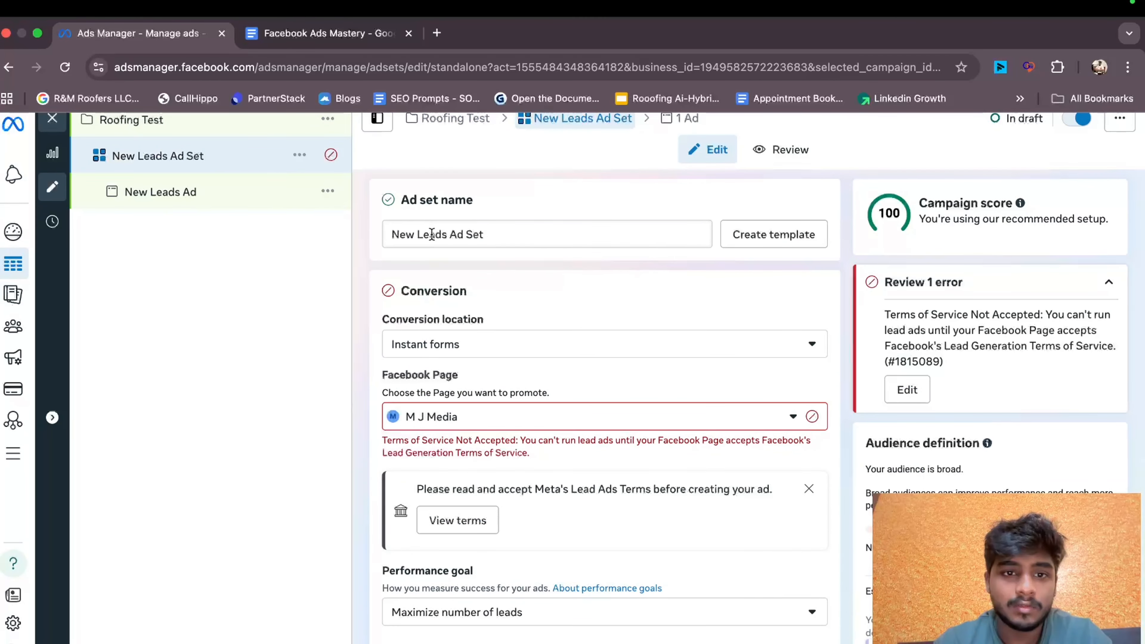
drag(448, 234, 392, 234)
key(BackSpace)
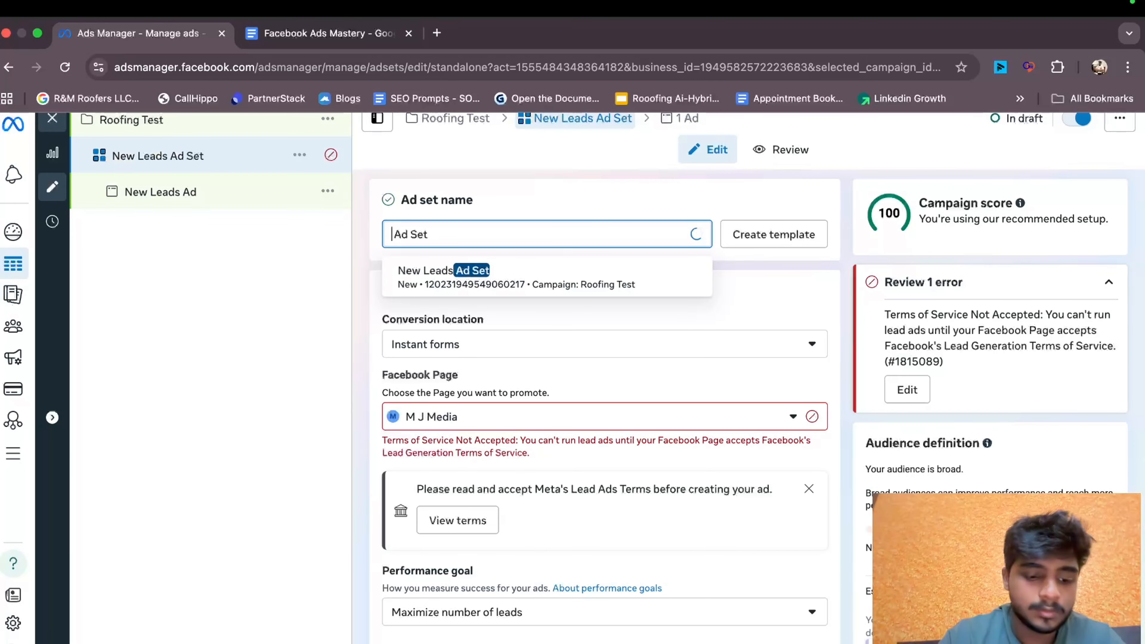
text(Roofing )
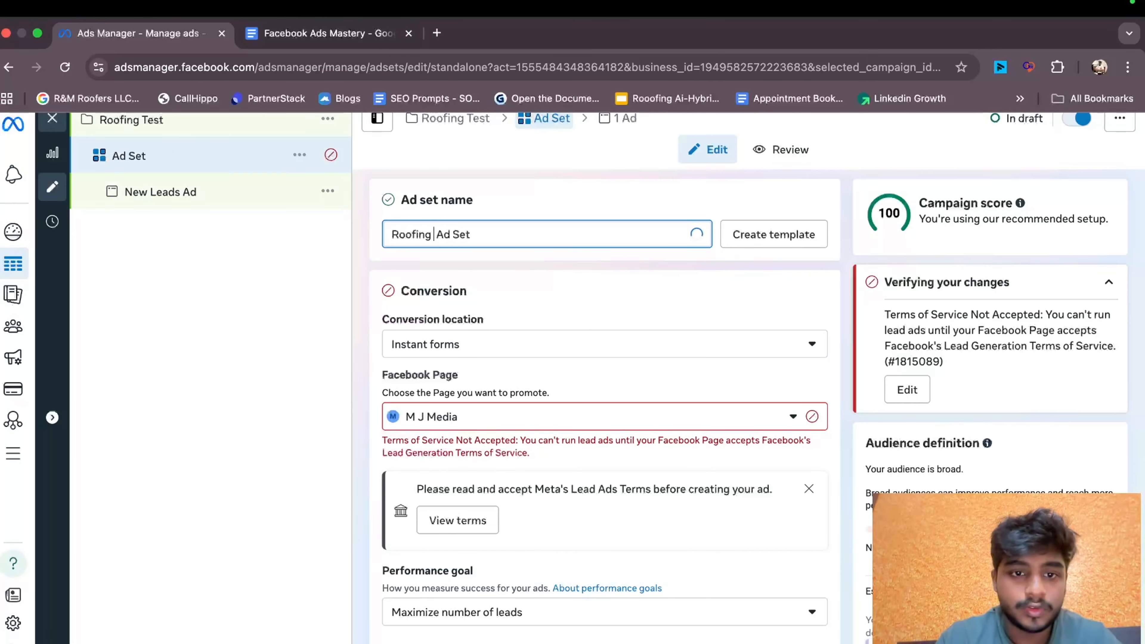
text(t)
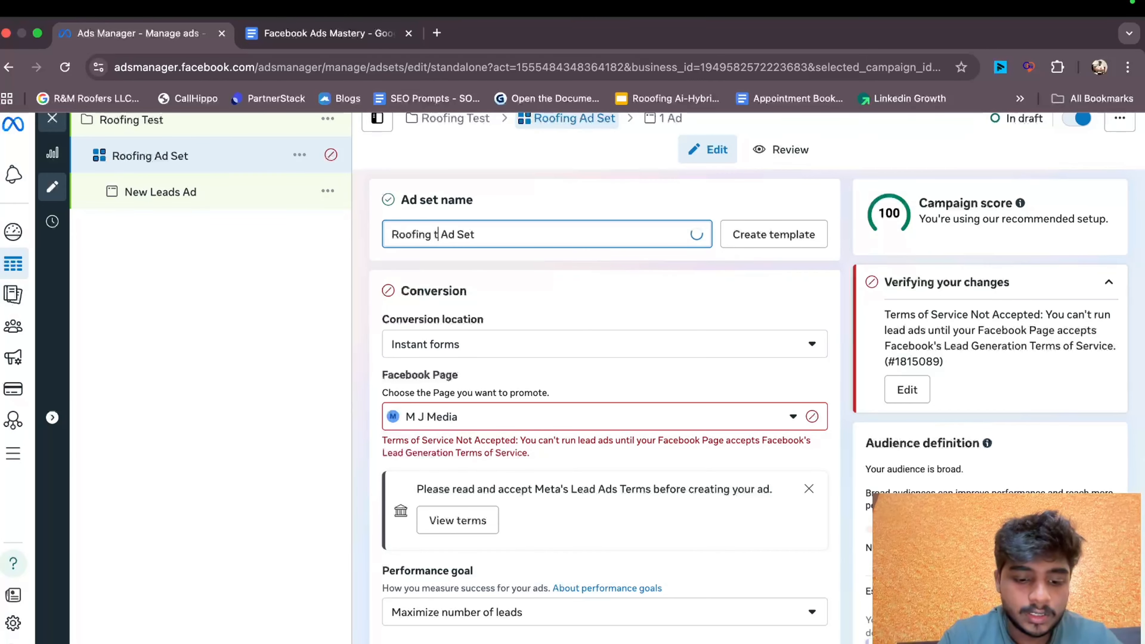
text(est)
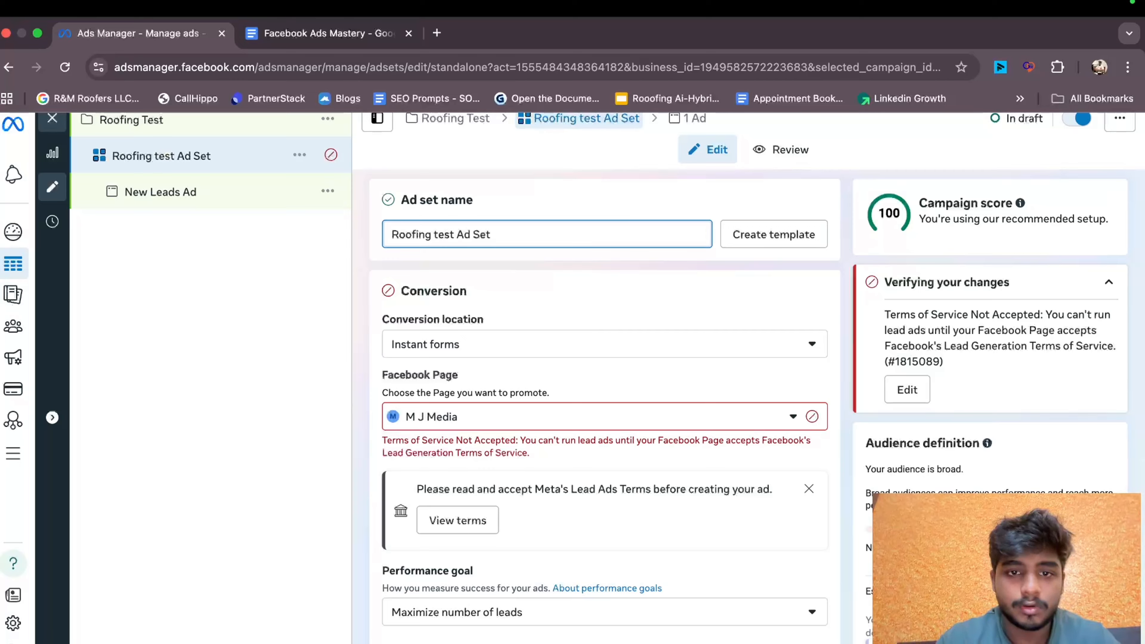
click(302, 353)
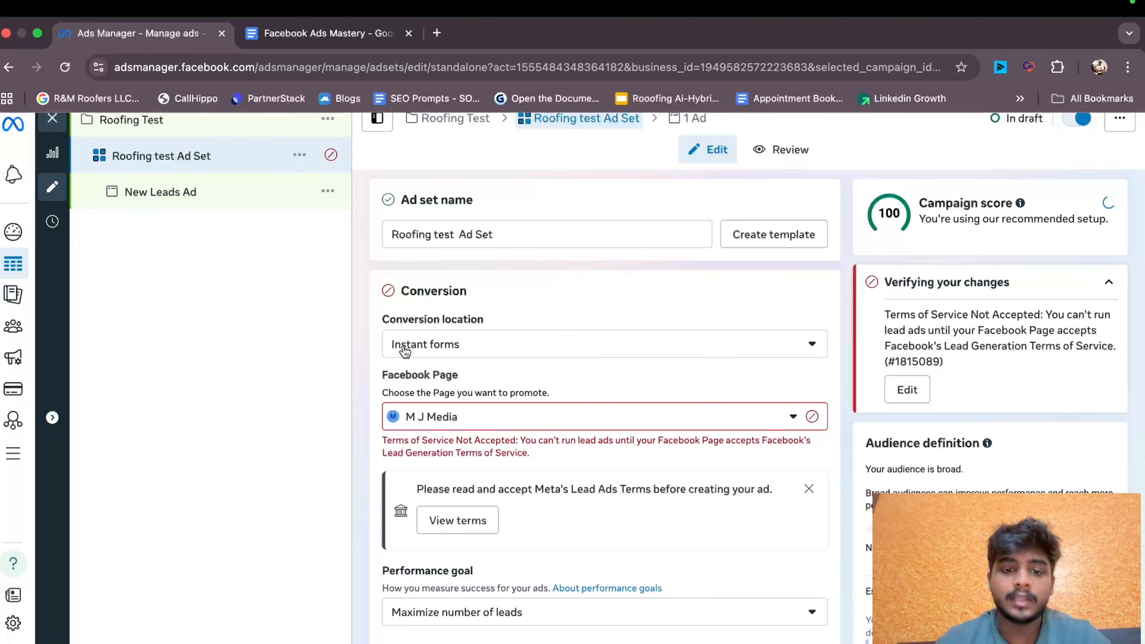
- Accept Meta's Lead Ads Terms for the ad set and select M J Media as the Facebook Page to promote
click(453, 523)
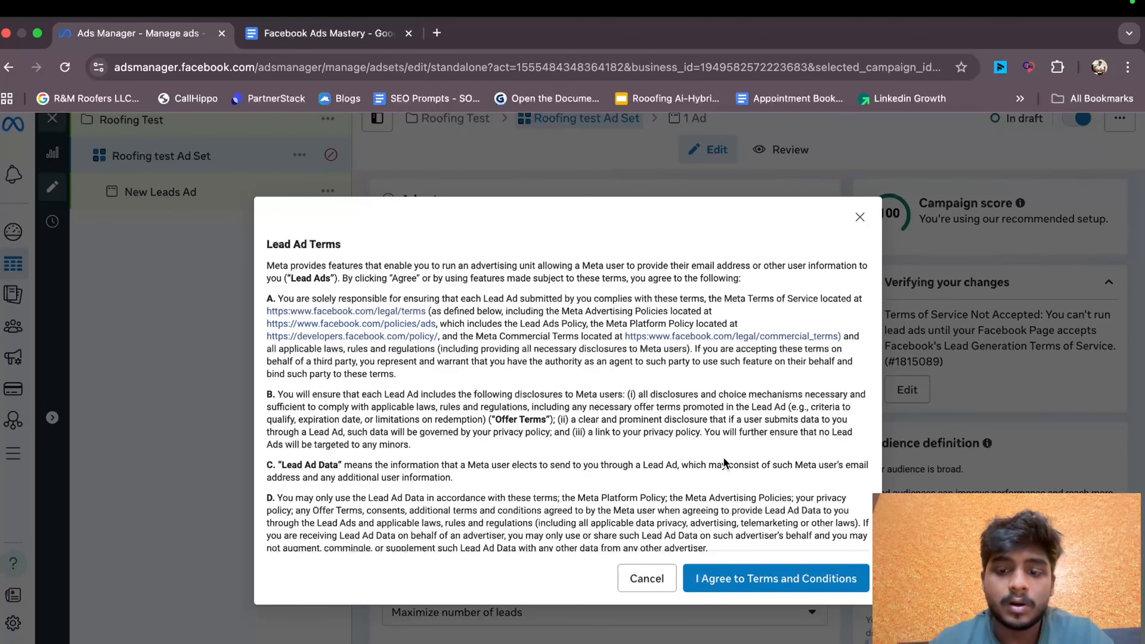
click(774, 591)
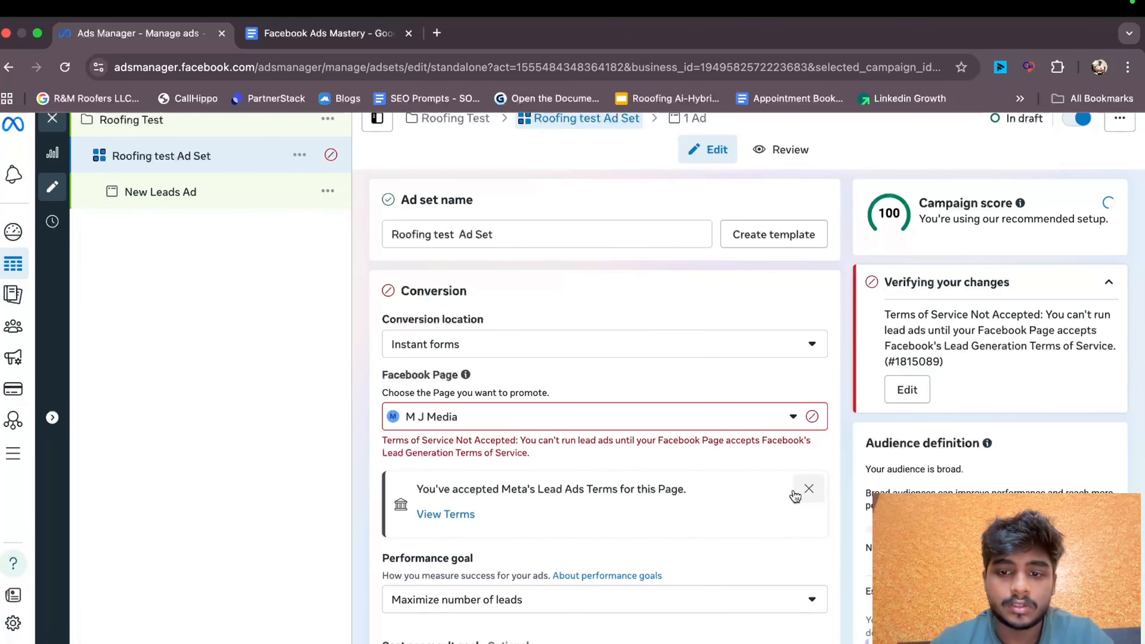
click(806, 491)
click(722, 423)
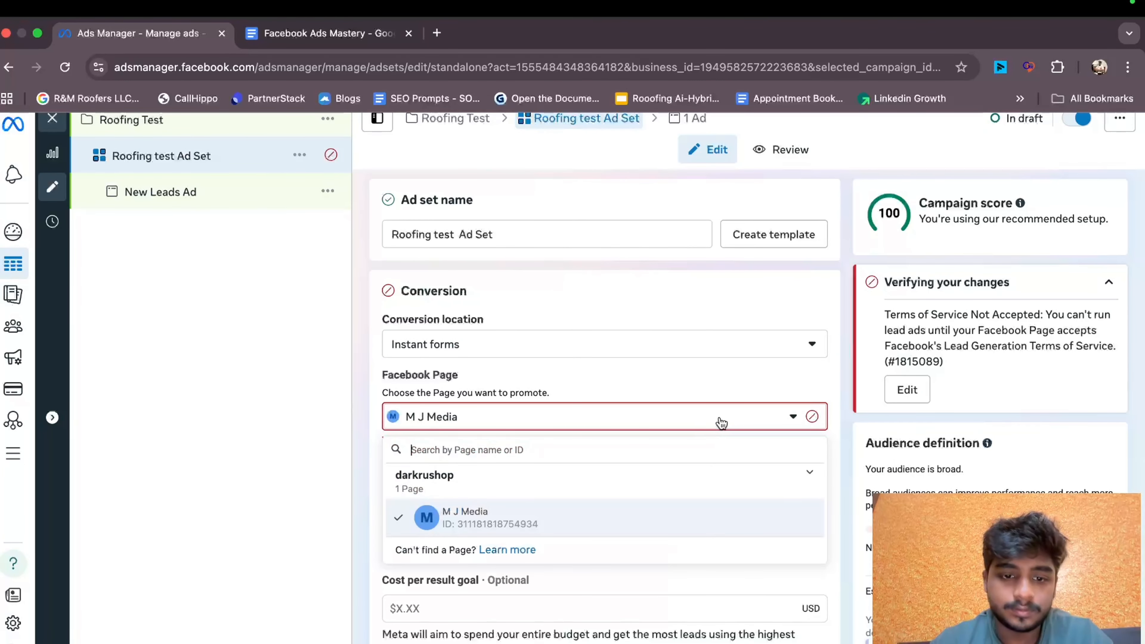
click(510, 523)
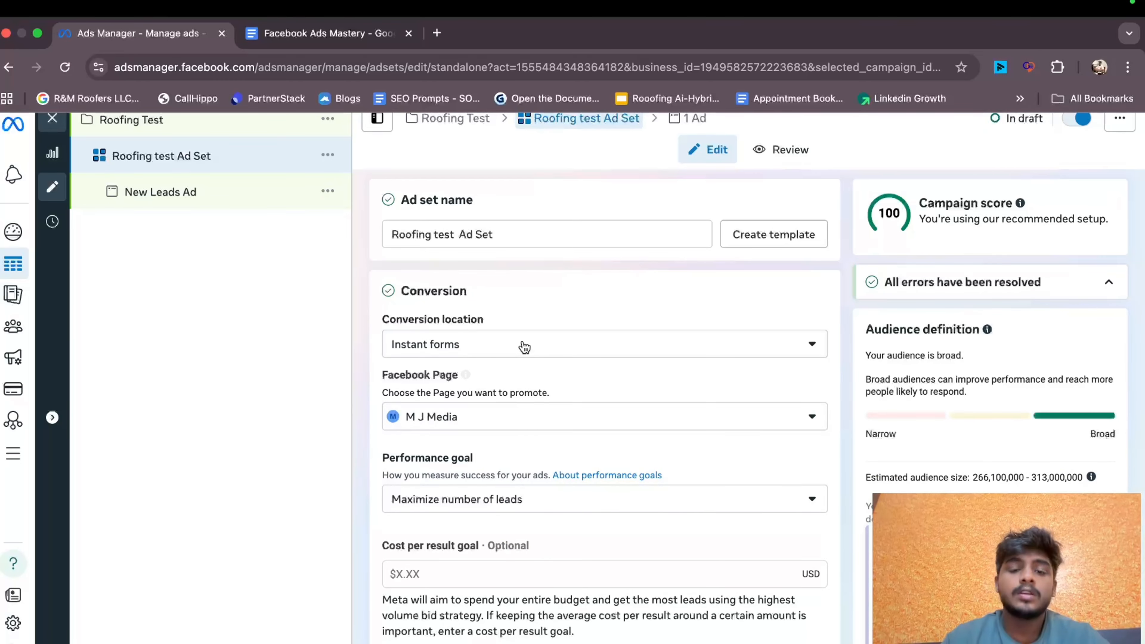
- Choose Instant forms as the ad set's conversion location
click(548, 357)
scroll(491, 565, down, 3)
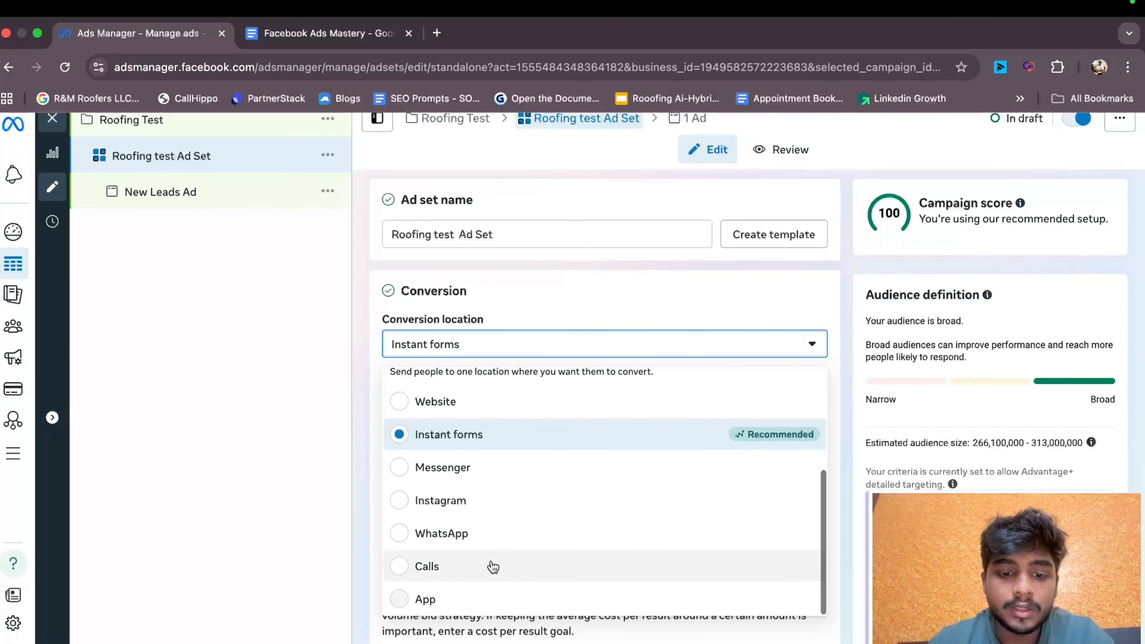
click(480, 435)
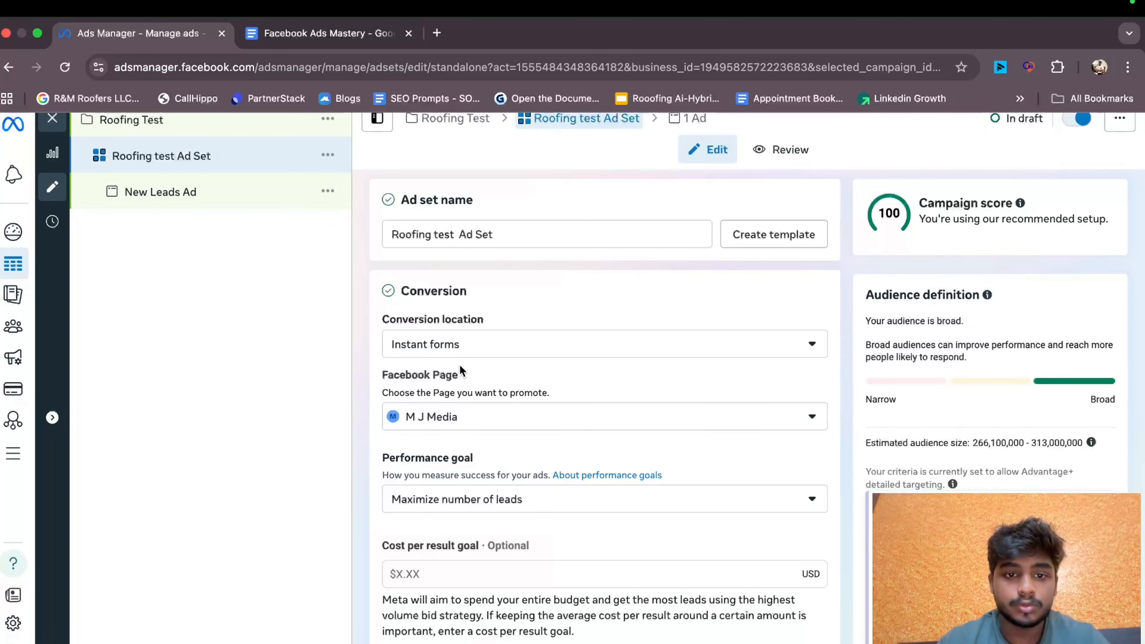
- Review the available conversion locations for the ad set, keeping Instant forms selected
click(460, 348)
scroll(473, 486, down, 3)
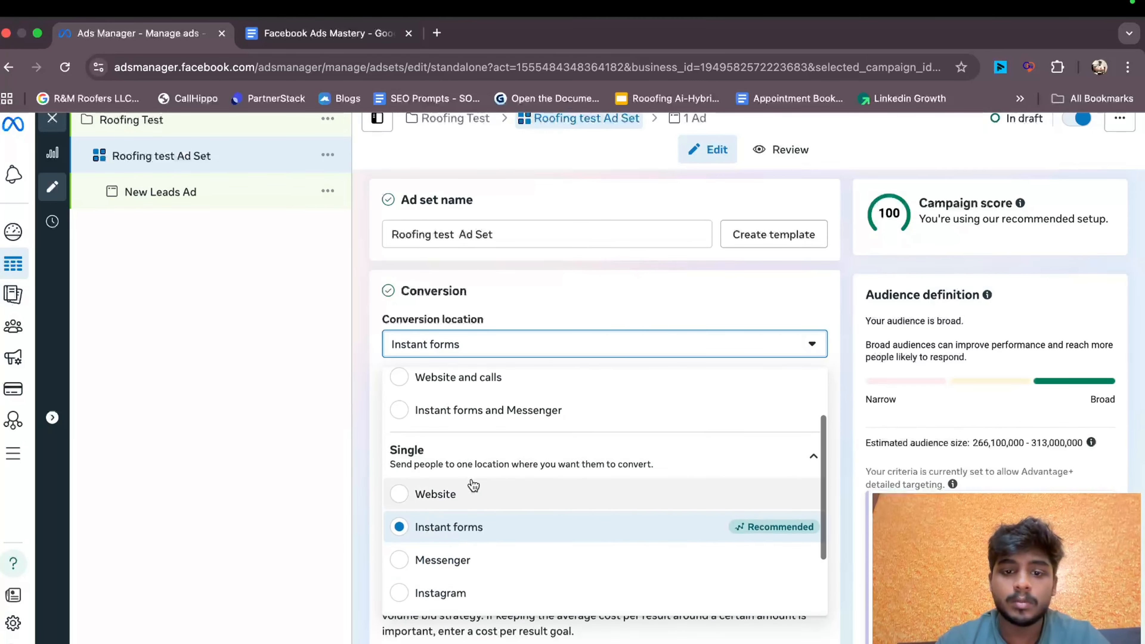
scroll(473, 485, down, 3)
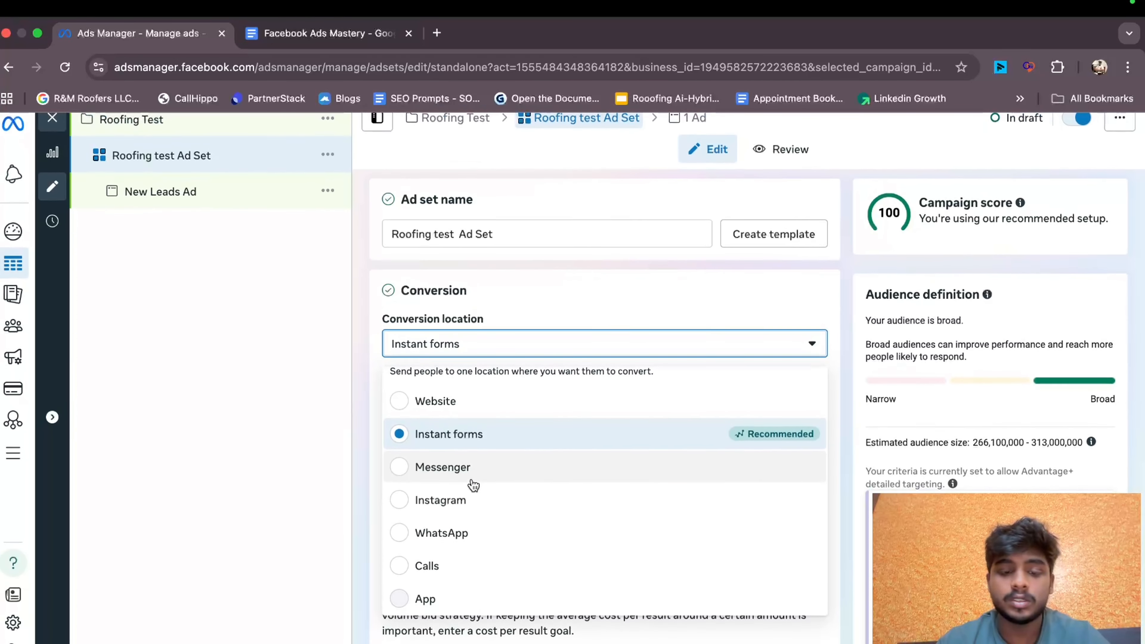
click(534, 344)
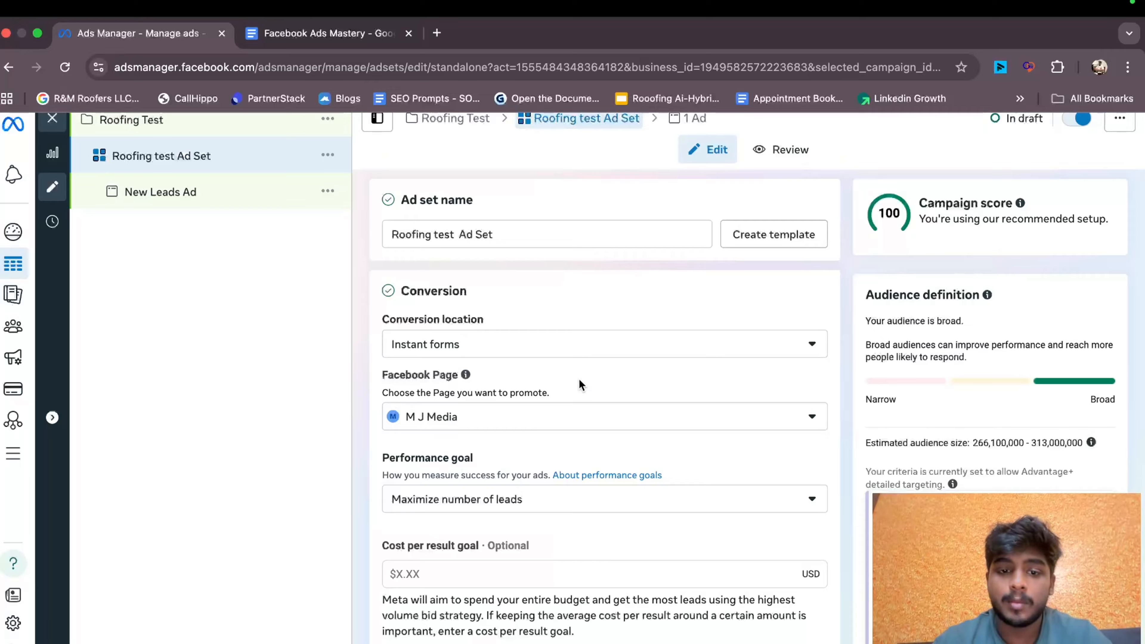
- Keep M J Media as the Facebook Page and set the performance goal to Maximize number of conversion leads
click(556, 429)
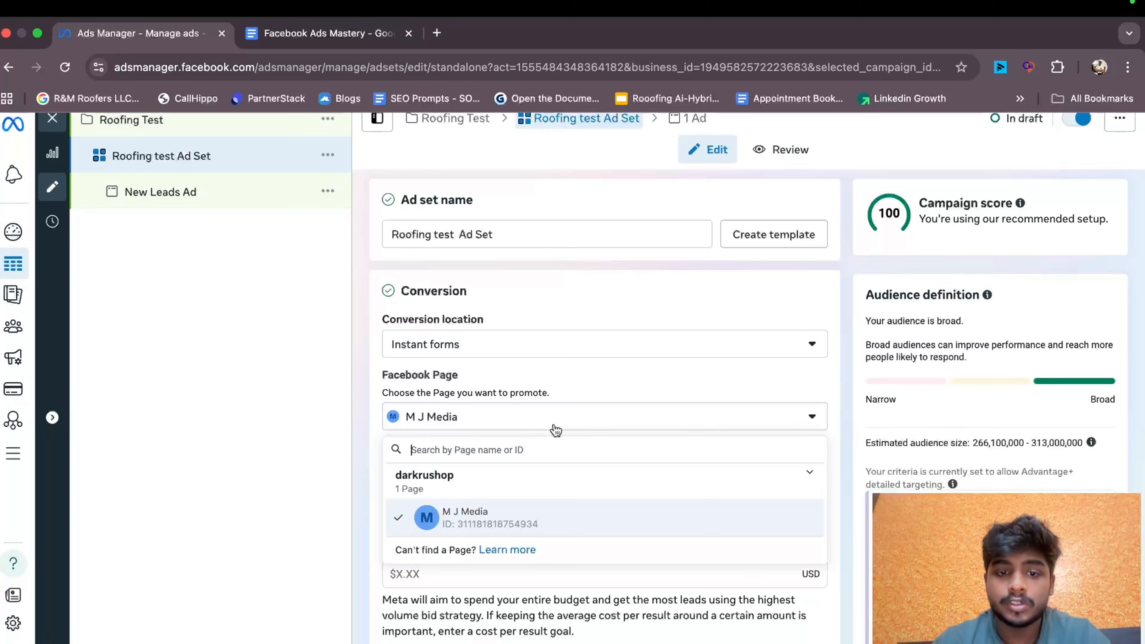
click(473, 520)
scroll(452, 506, down, 2)
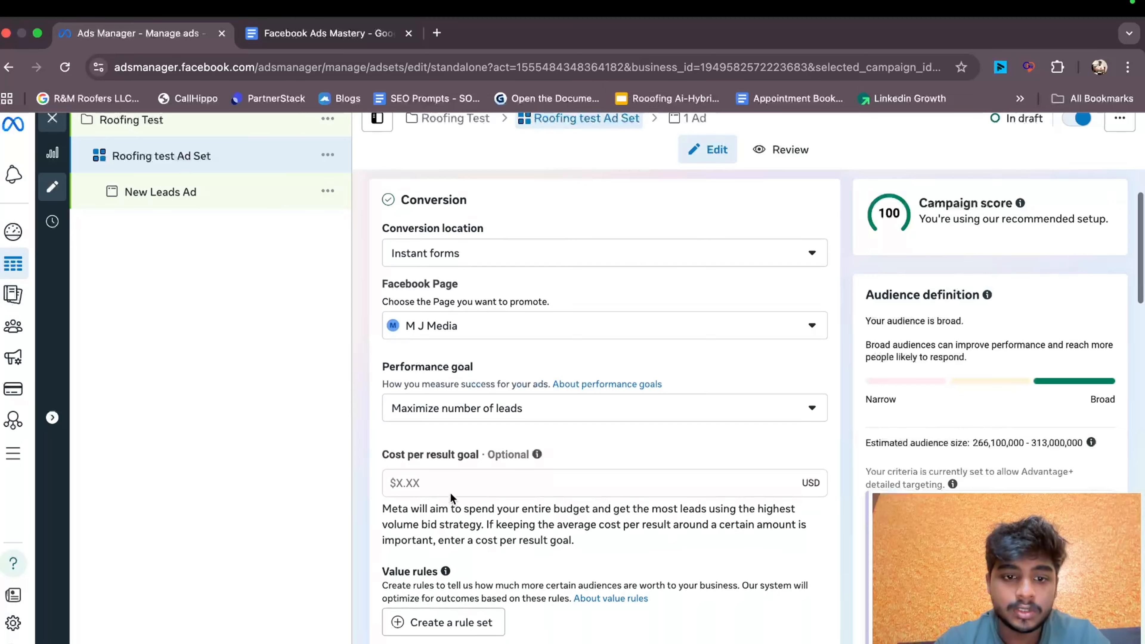
click(502, 417)
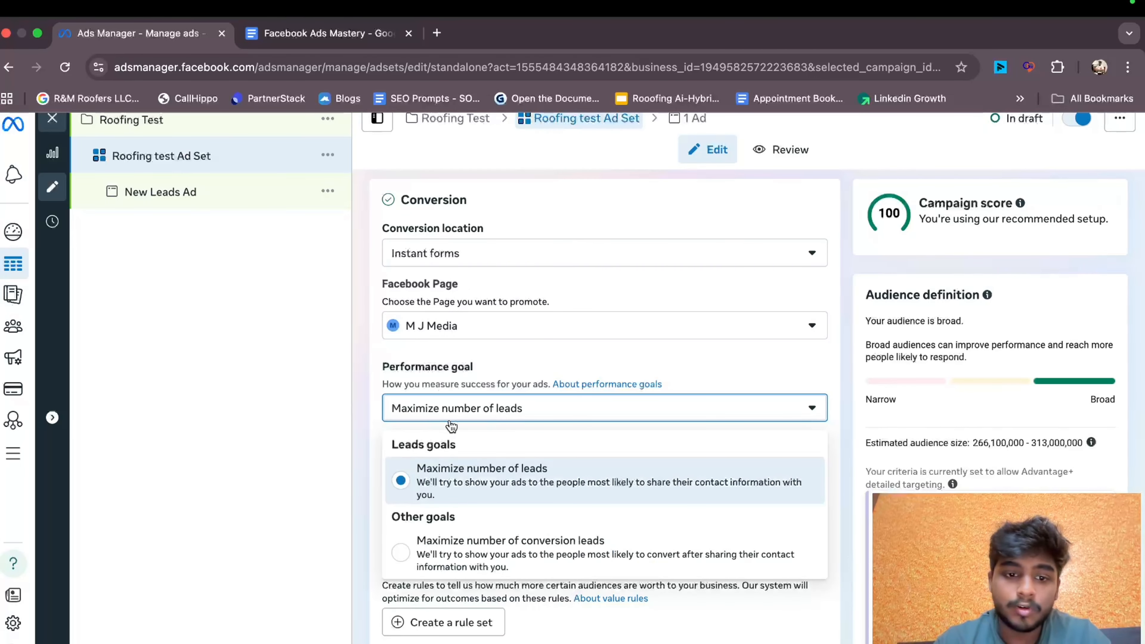
click(435, 547)
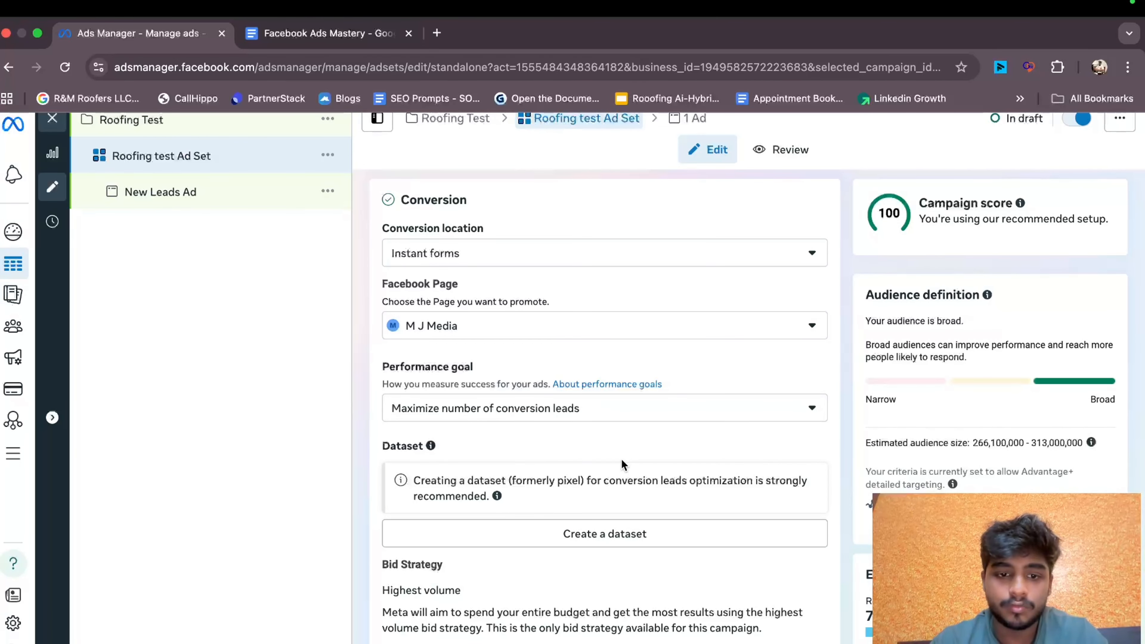
- Set the ad set's daily budget to $50.00
scroll(621, 459, down, 10)
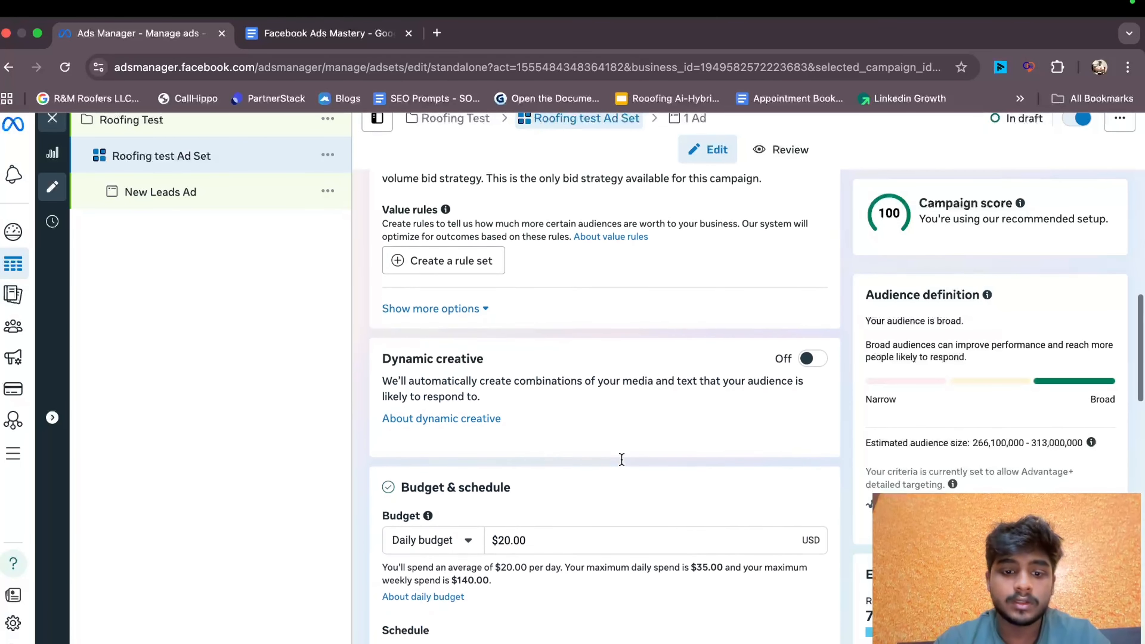
scroll(622, 459, down, 1)
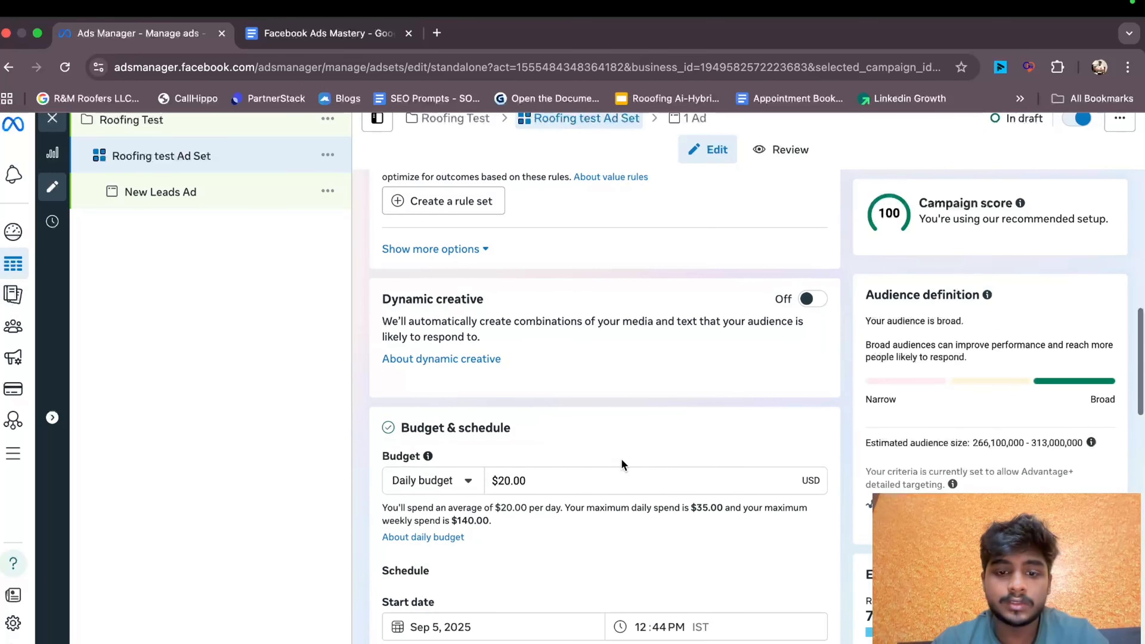
click(509, 480)
key(BackSpace)
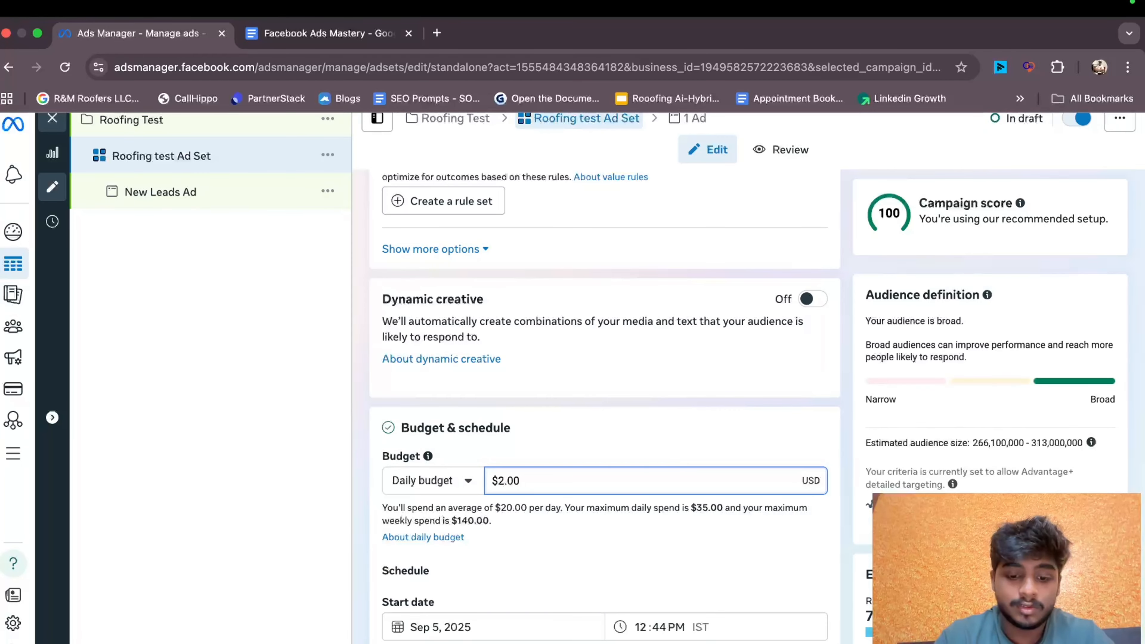
text(5)
key(BackSpace)
key(BackSpace)
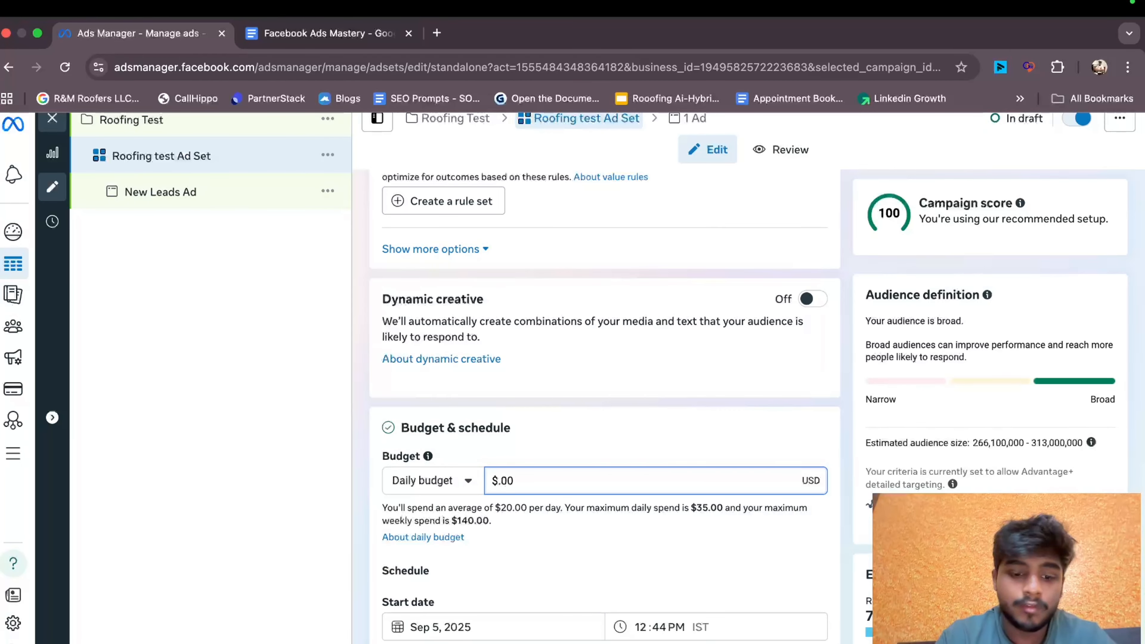
text(50)
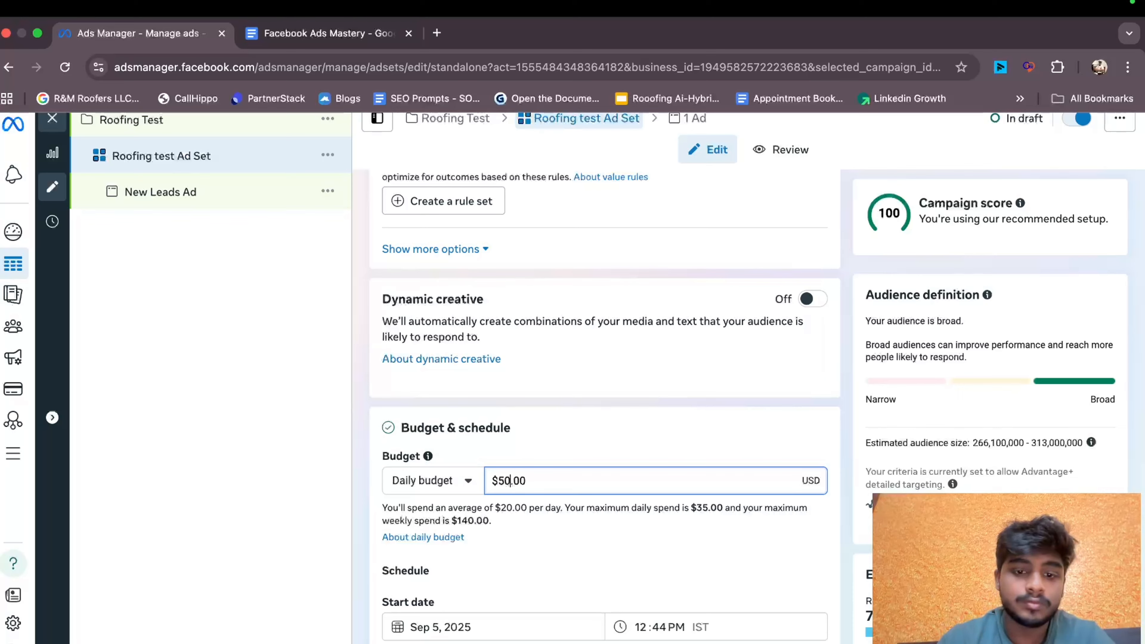
click(563, 585)
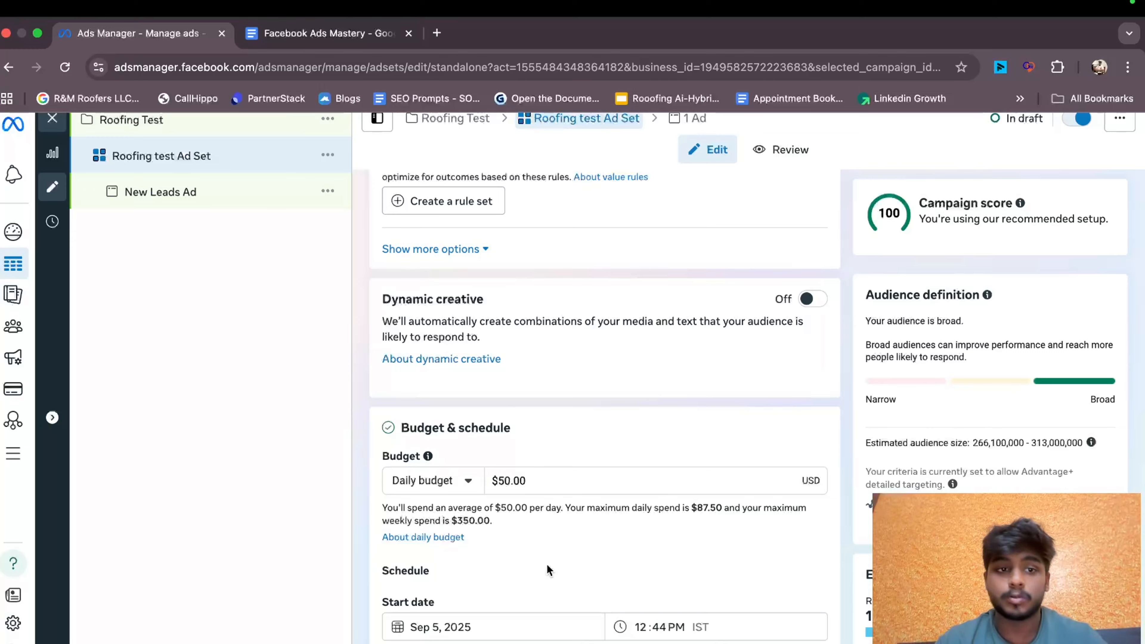
- Set the ad set's start time to 12:00 AM in the schedule, leaving the Sep 5, 2025 start date
scroll(547, 566, down, 4)
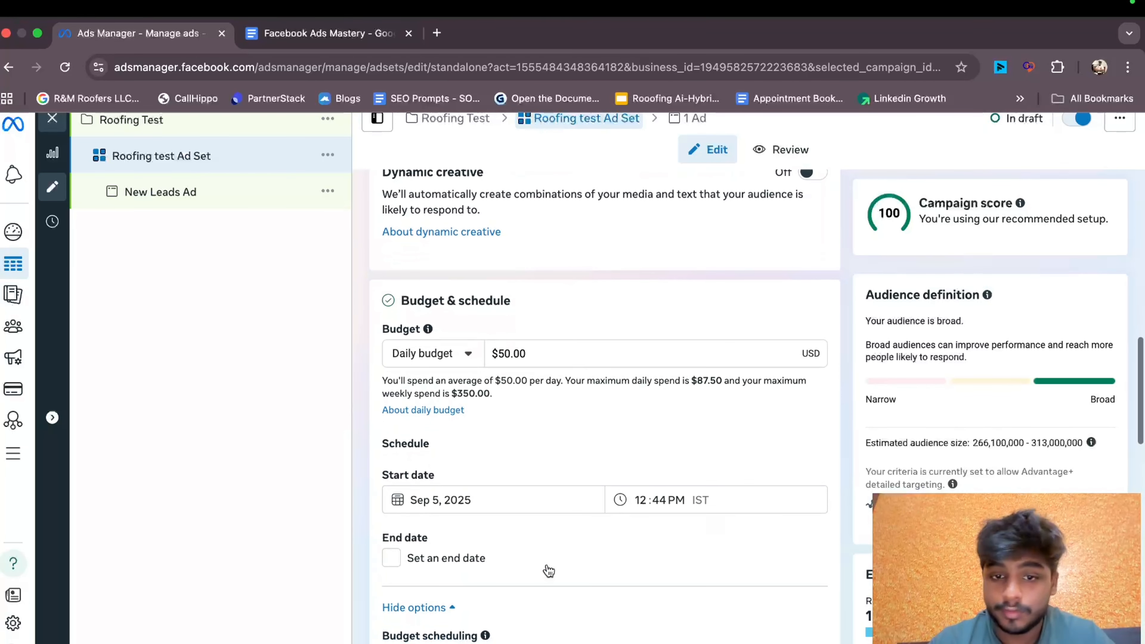
scroll(548, 570, down, 4)
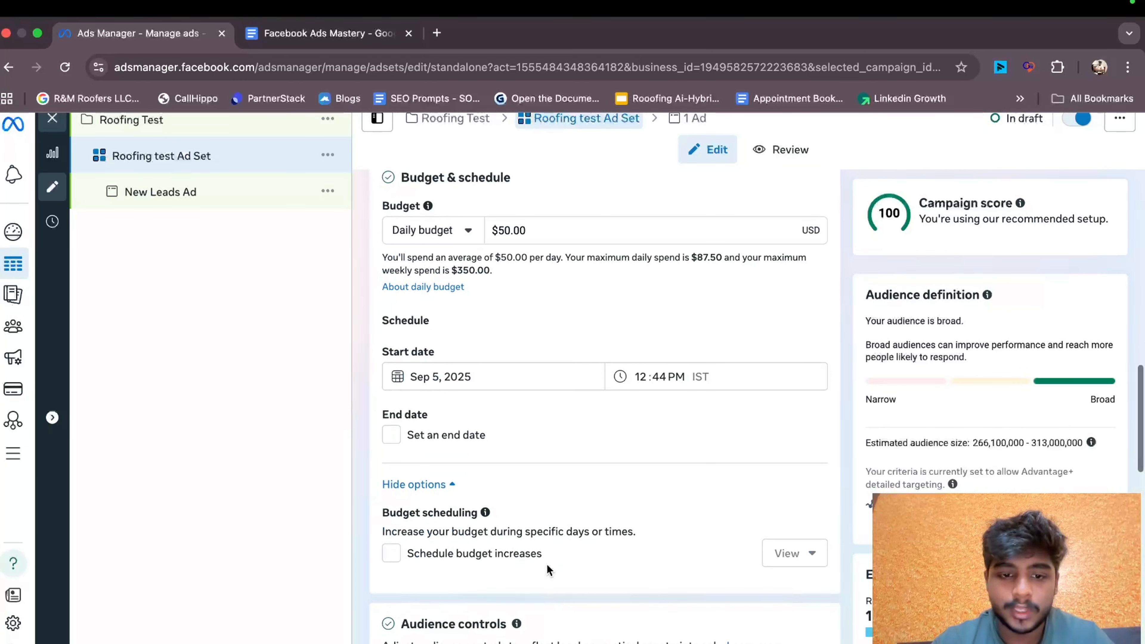
scroll(453, 429, down, 1)
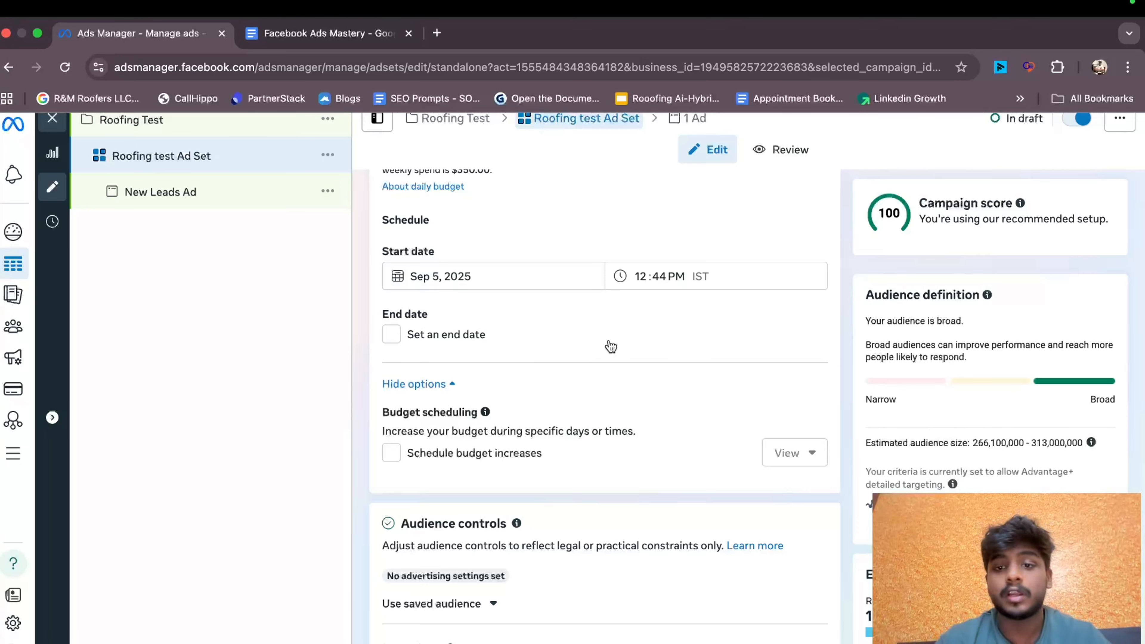
click(659, 275)
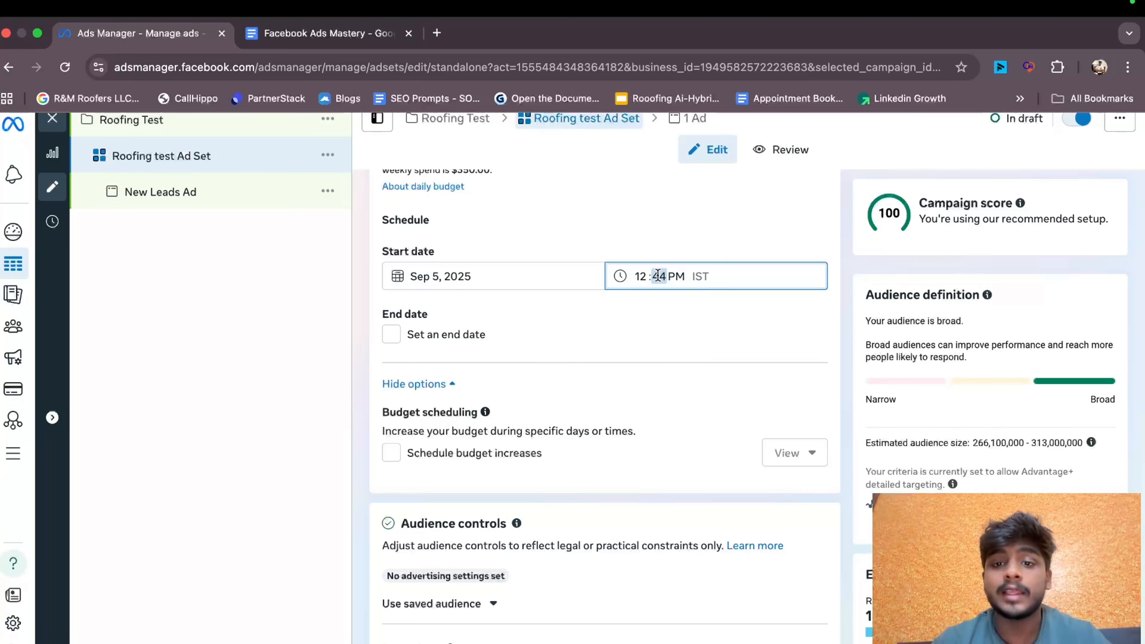
text(00)
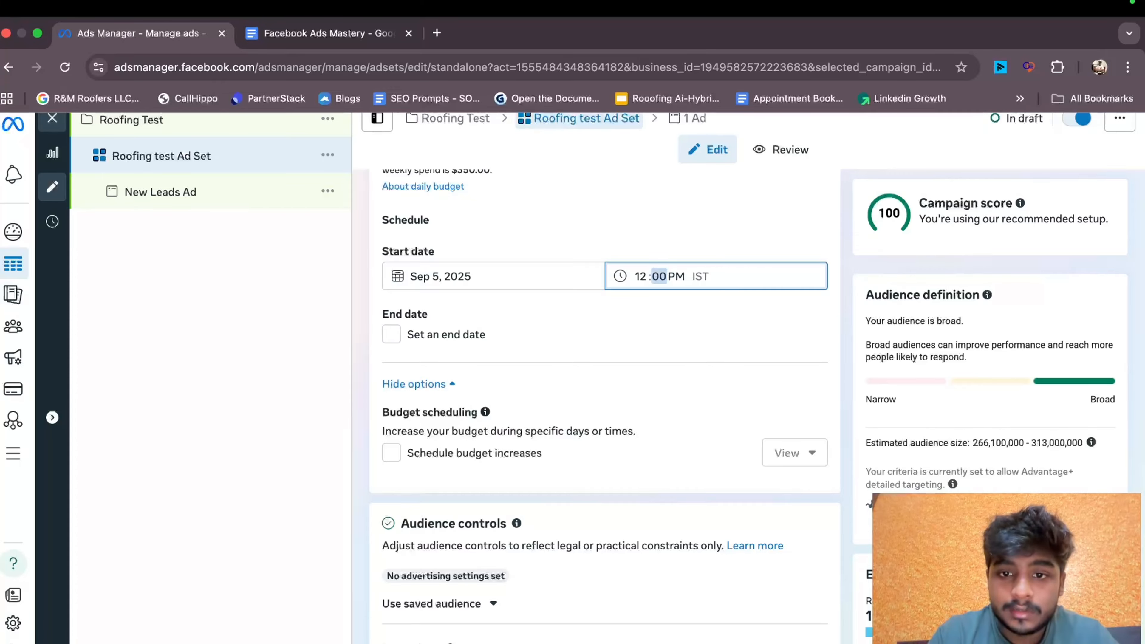
click(670, 277)
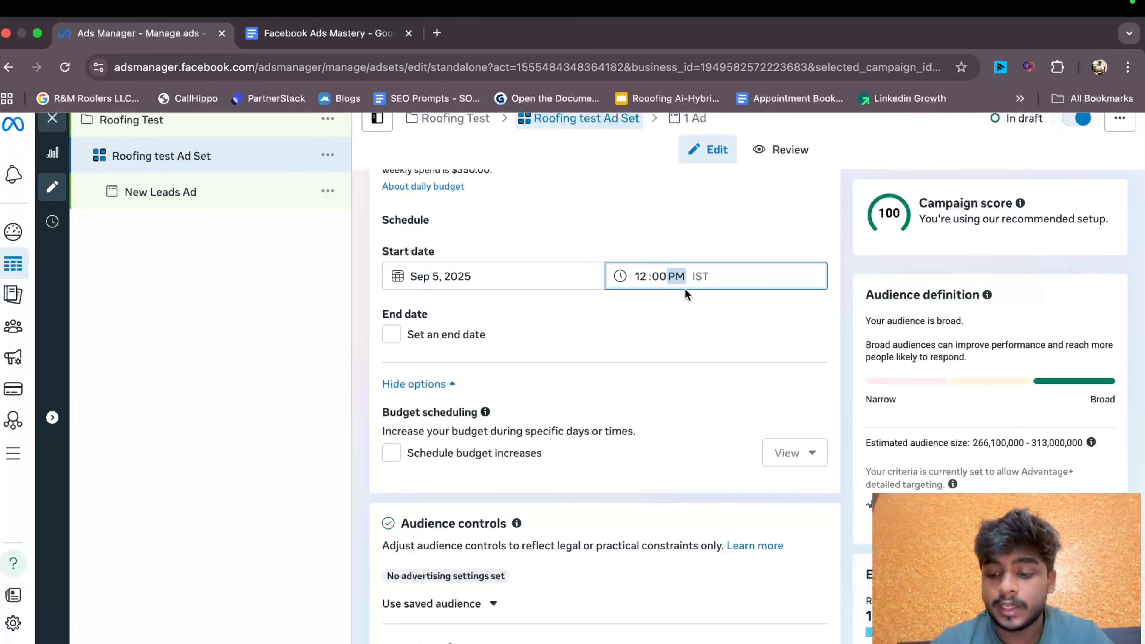
click(658, 309)
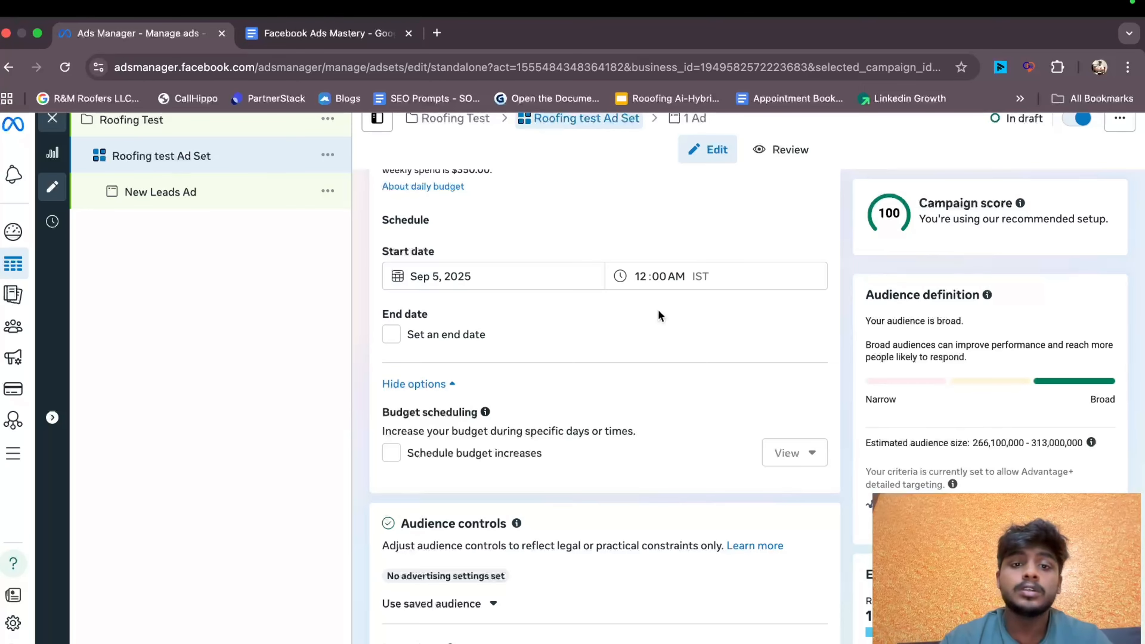
scroll(658, 309, down, 1)
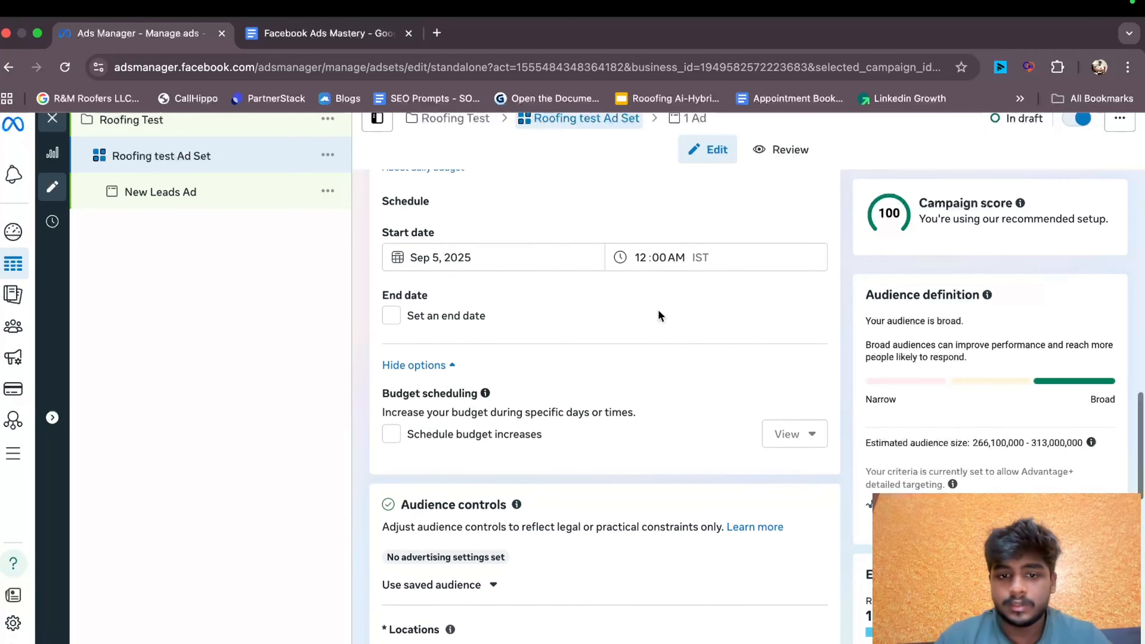
right_click(658, 309)
click(601, 315)
- Open the included locations in the audience controls for editing and start a search for a location to include
scroll(565, 322, down, 6)
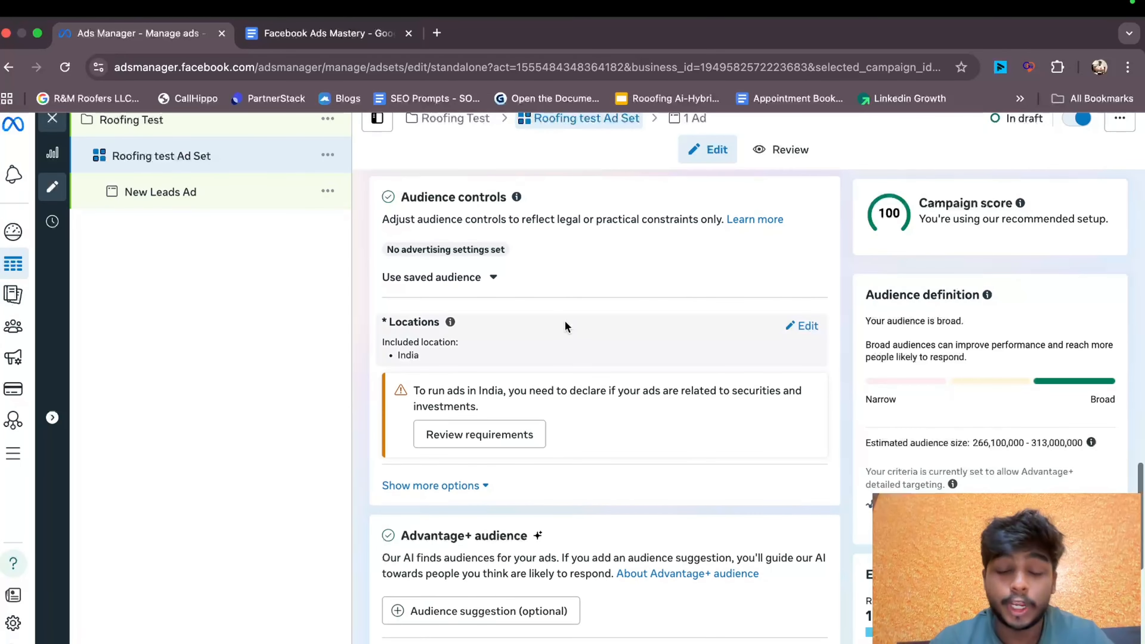
scroll(564, 322, down, 1)
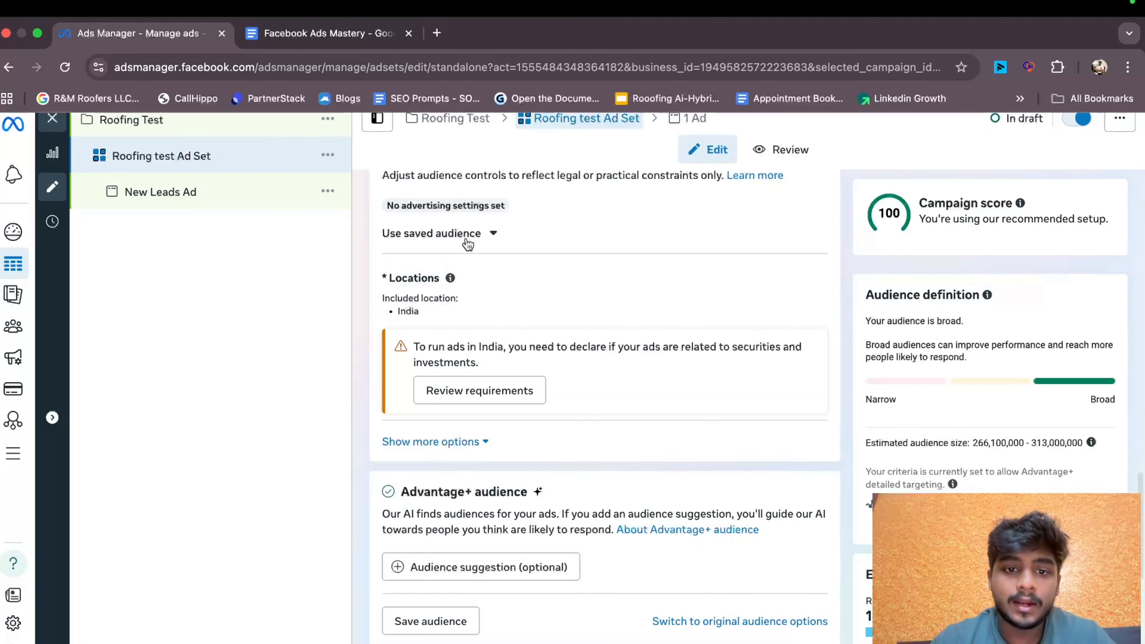
click(799, 284)
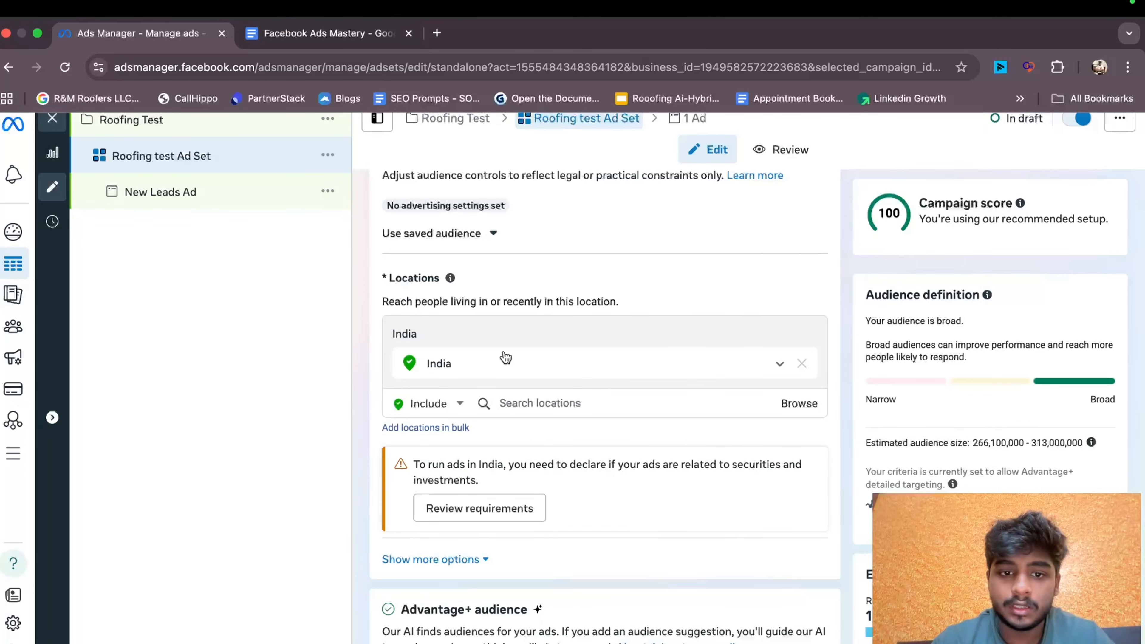
click(437, 403)
click(537, 403)
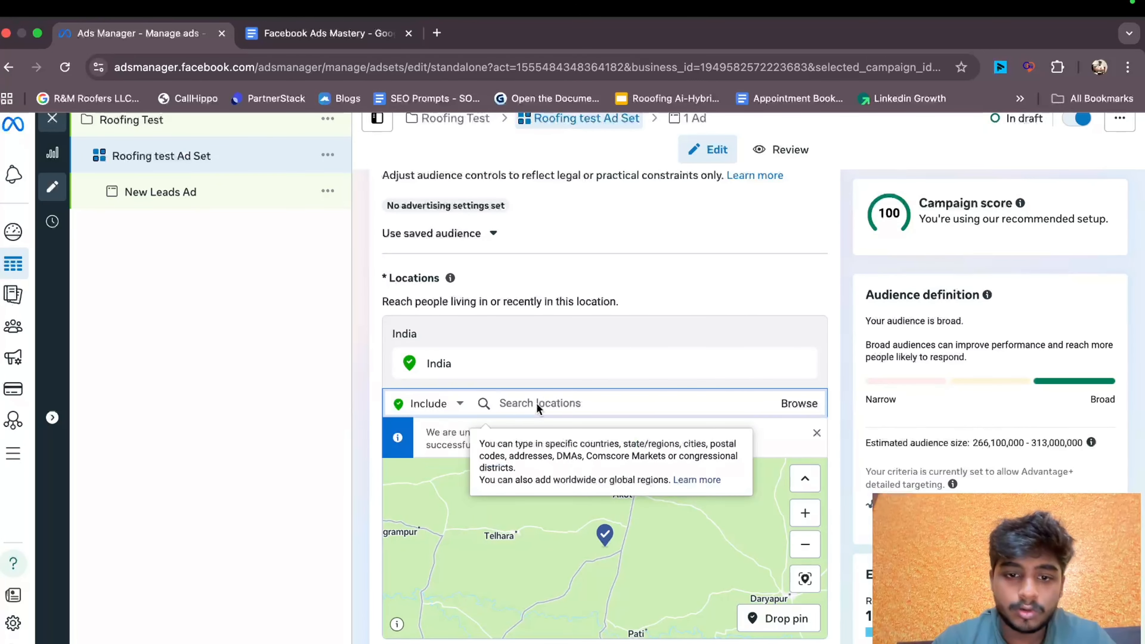
text(New)
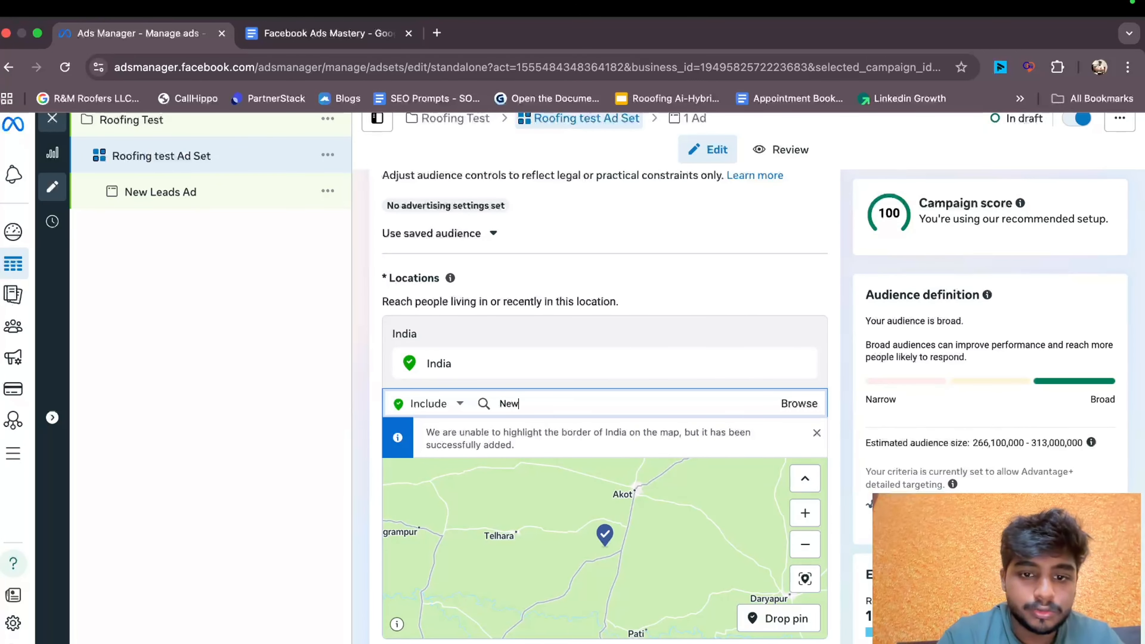
key(BackSpace)
key(BackSpace)
key(BackSpace)
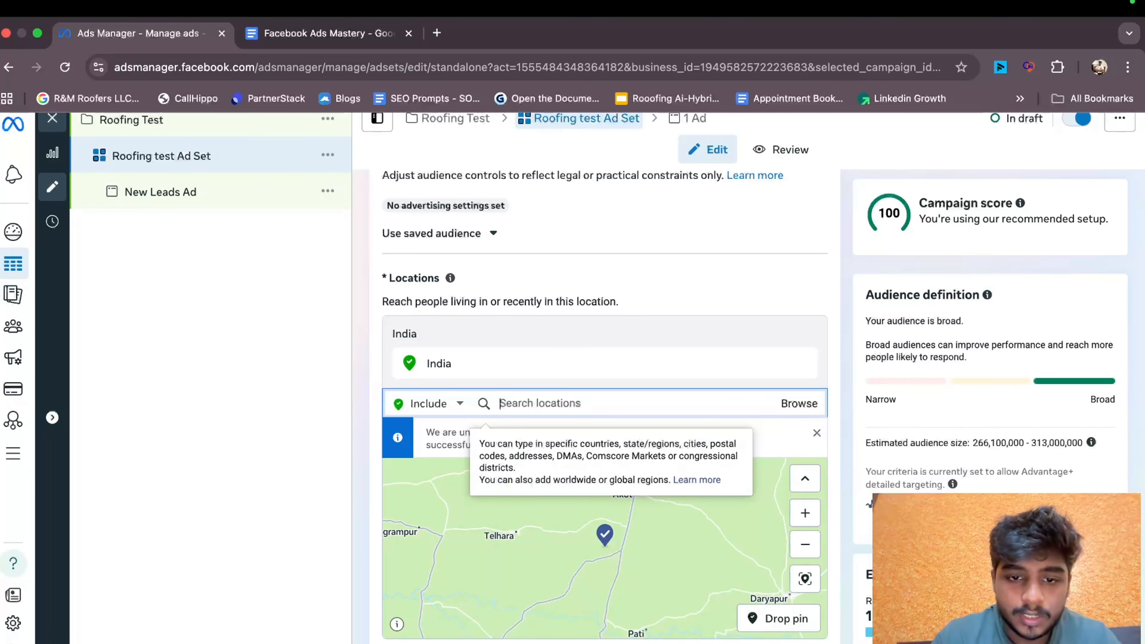
text(Isla)
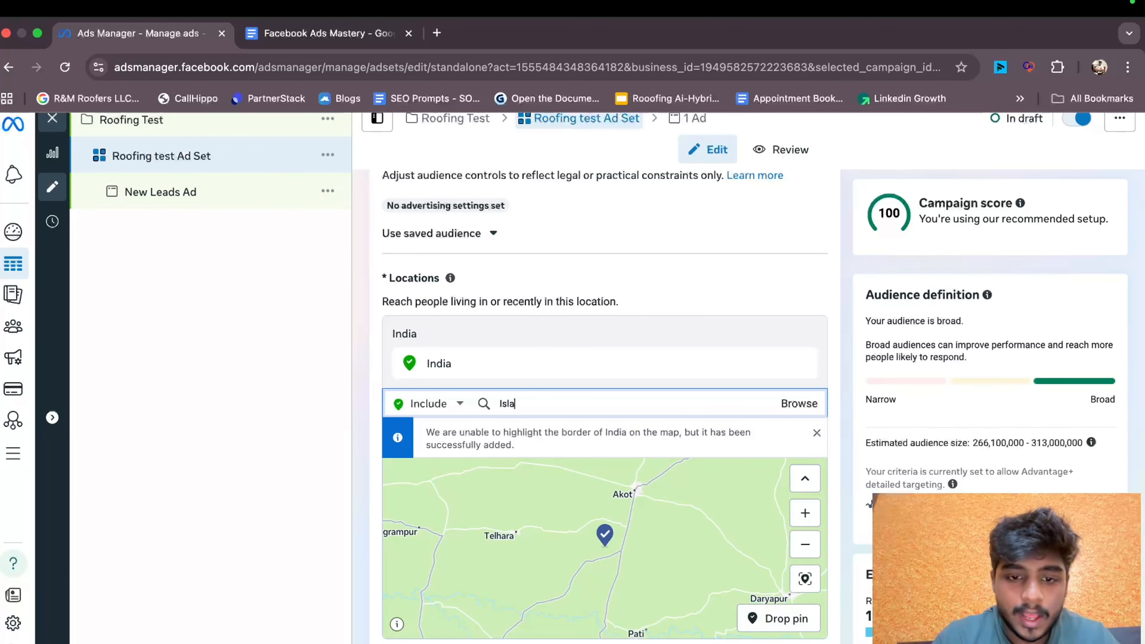
key(BackSpace)
key(BackSpace)
key(BackSpace)
key(BackSpace)
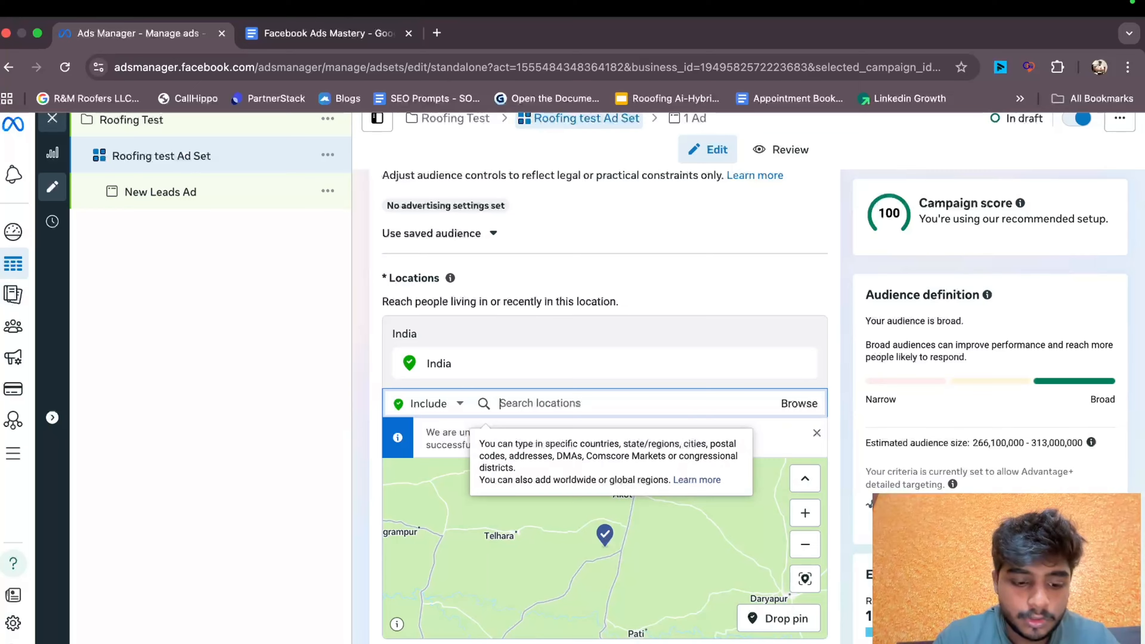
- Search the locations for "Long Island" and include Long Island Expy, New York, New York, United States
text(Long)
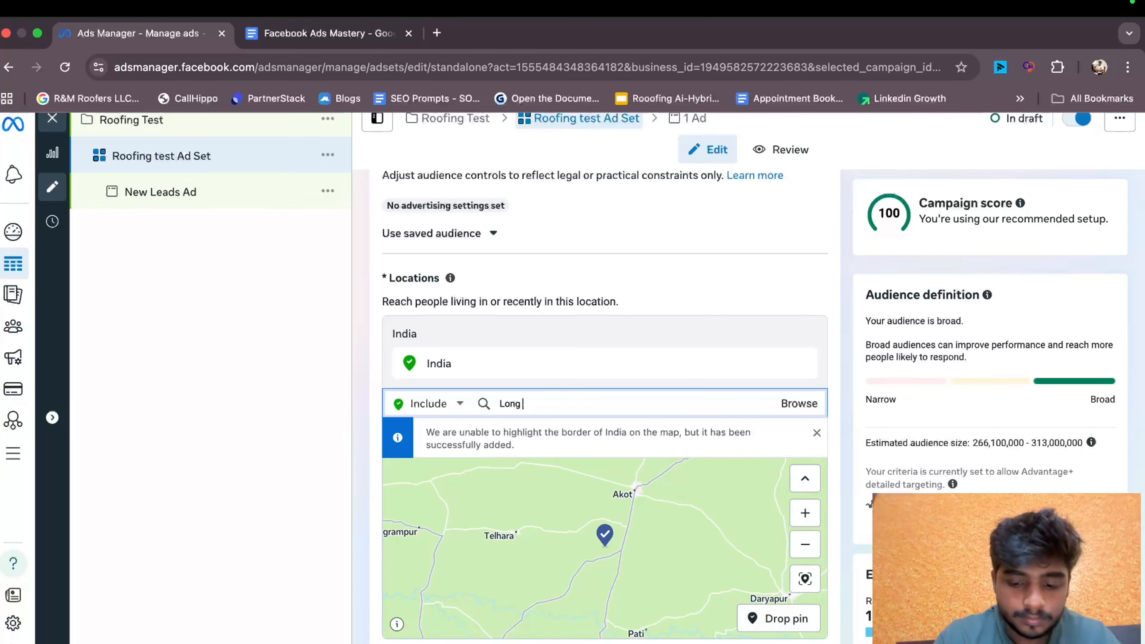
text( Isl)
key(BackSpace)
key(BackSpace)
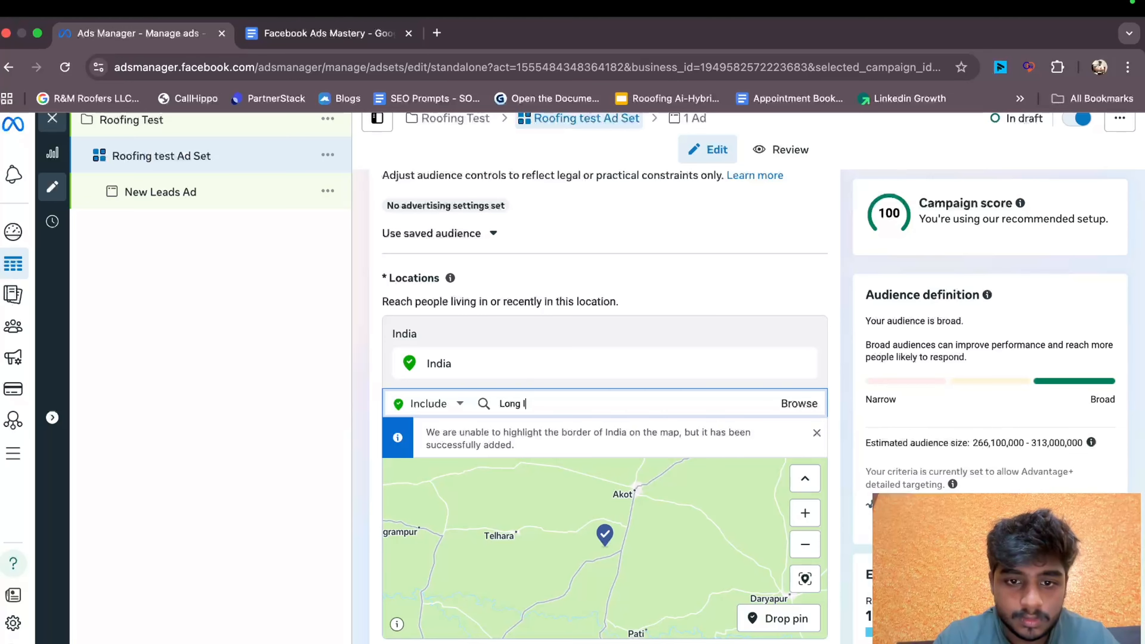
text(sland)
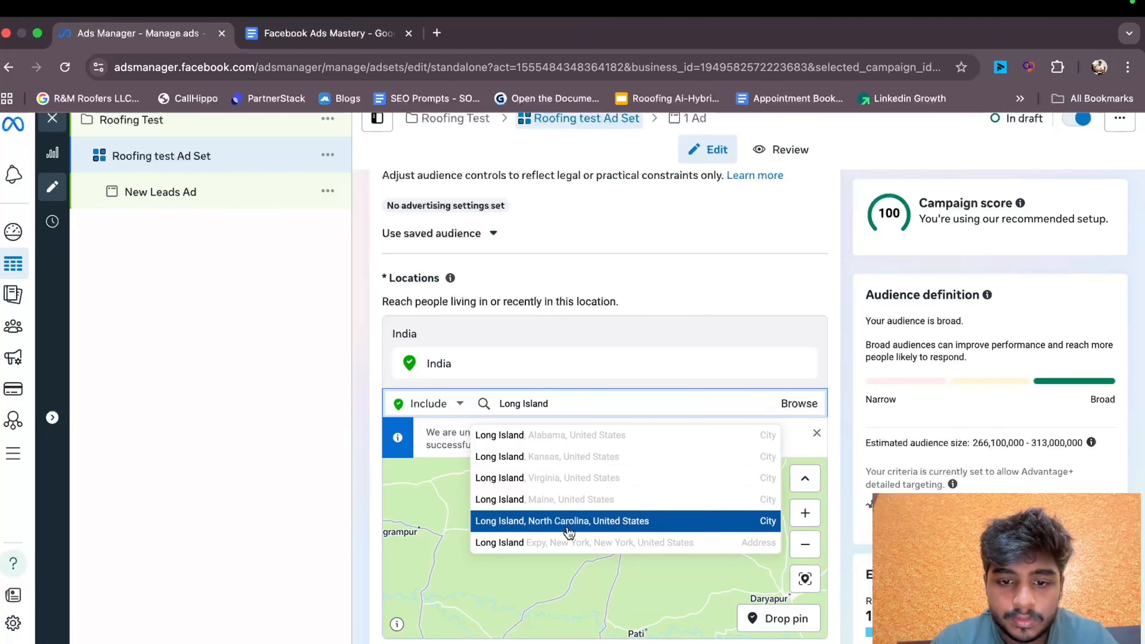
click(568, 541)
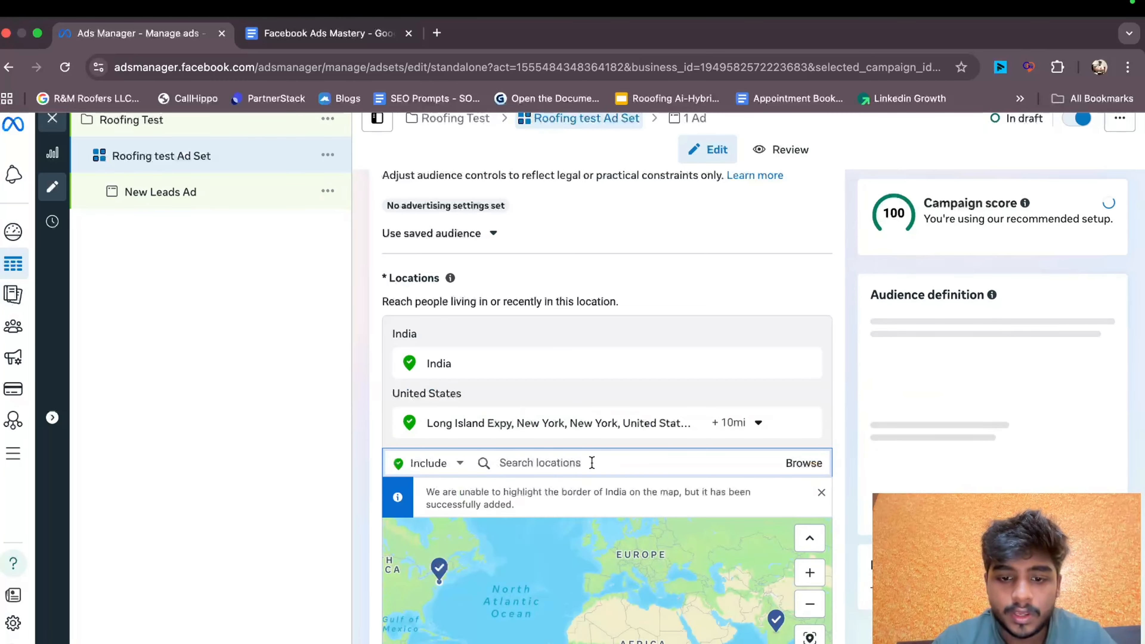
- Set the radius around the included Long Island Expy, New York location to 25 mi
scroll(591, 463, down, 2)
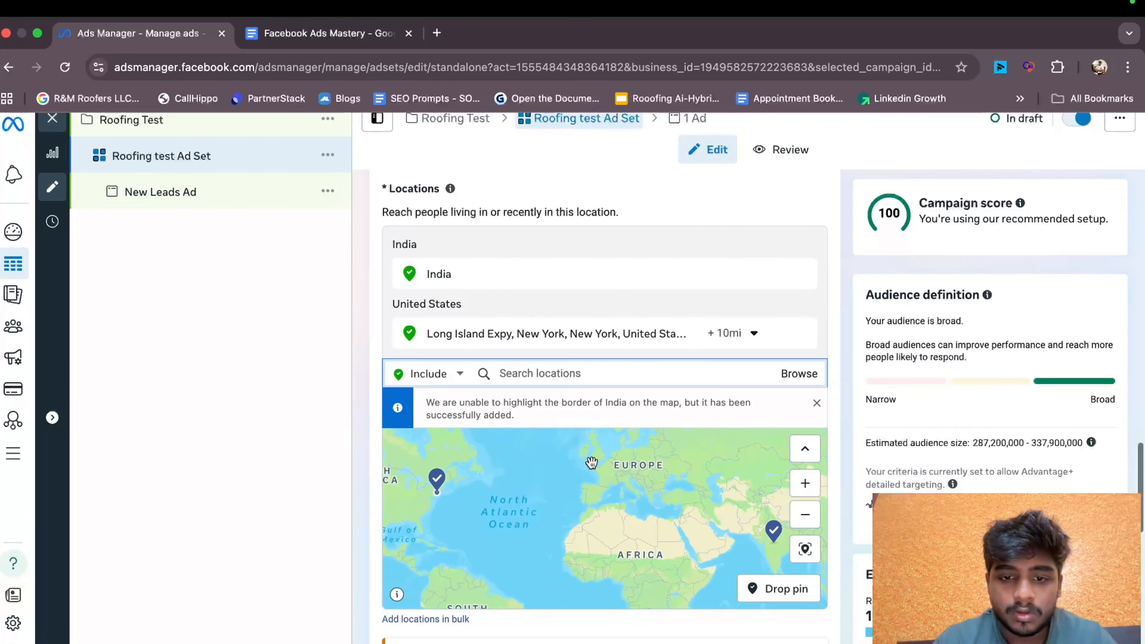
click(732, 334)
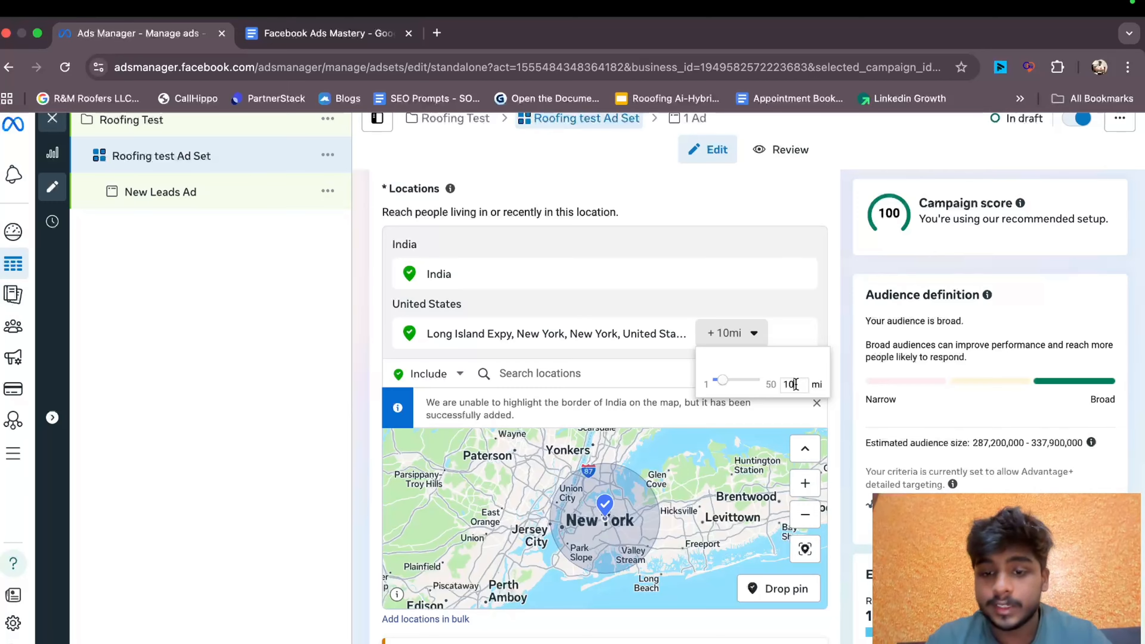
click(795, 385)
key(BackSpace)
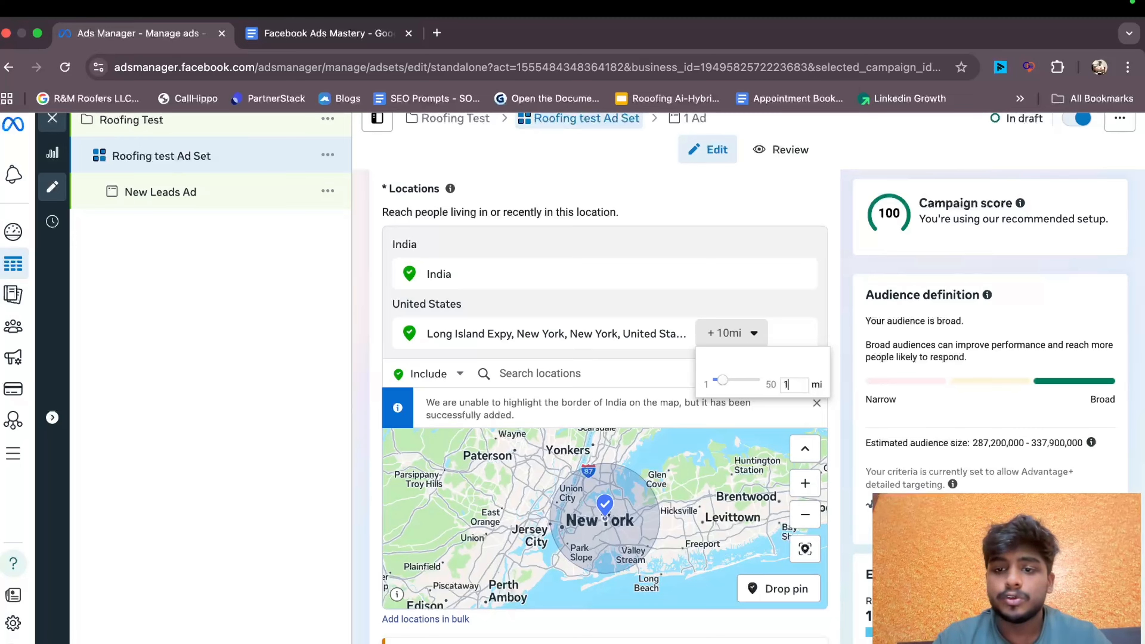
text(25)
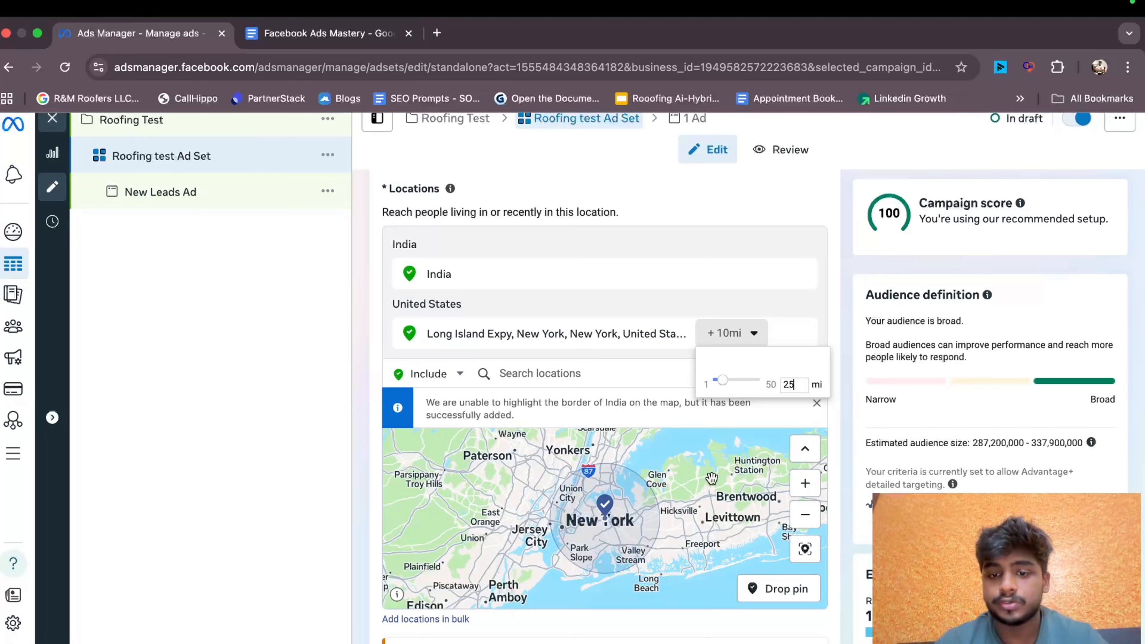
click(698, 487)
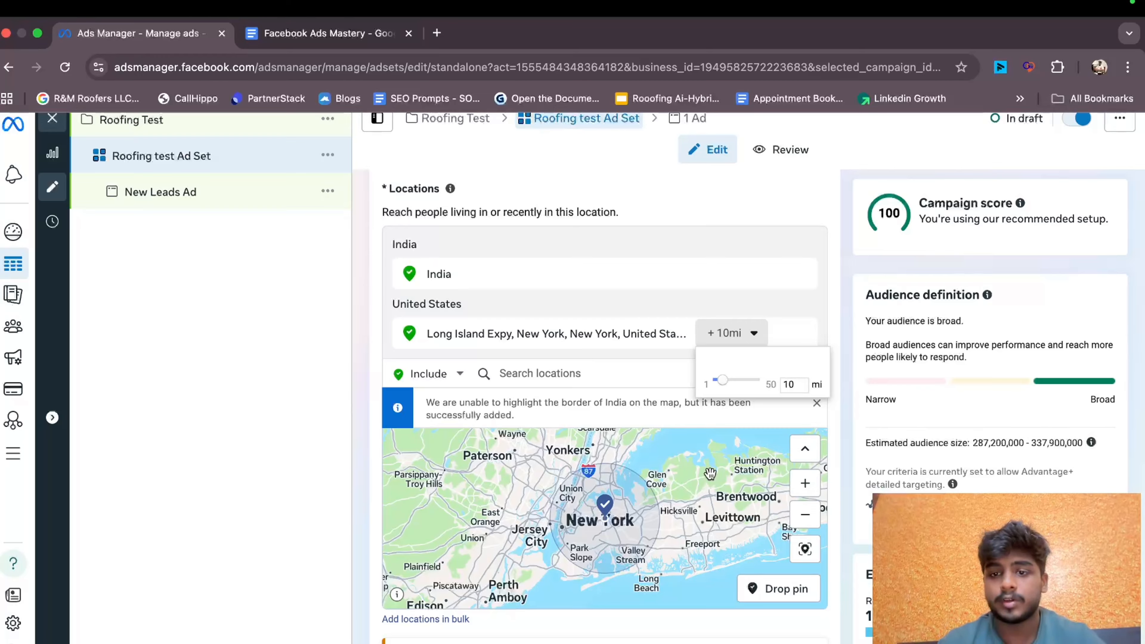
click(802, 385)
key(BackSpace)
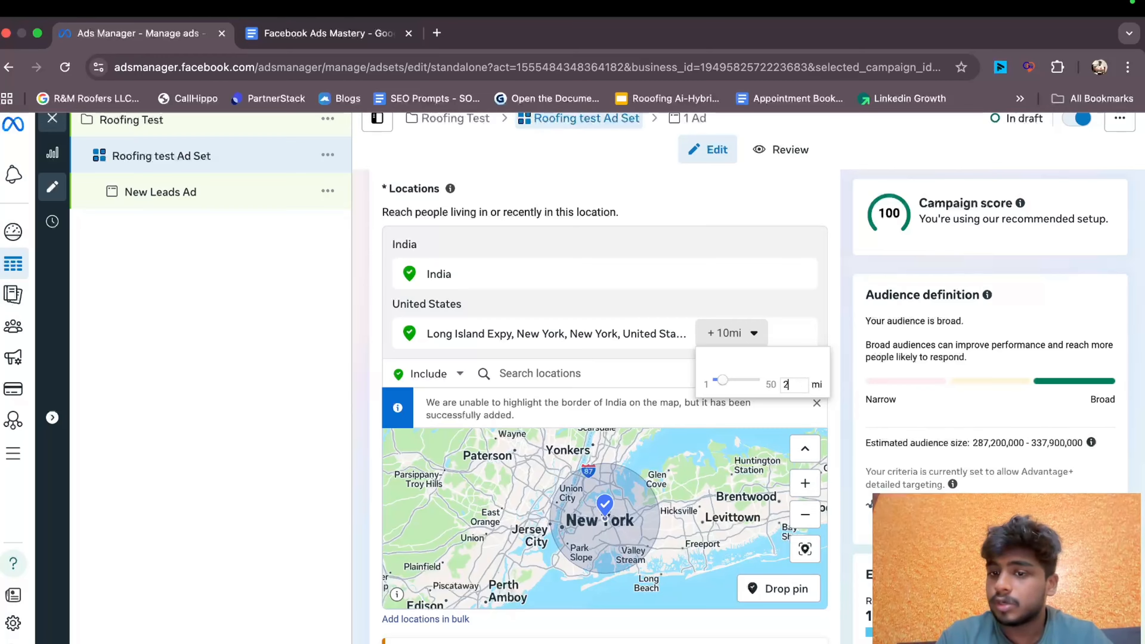
text(224)
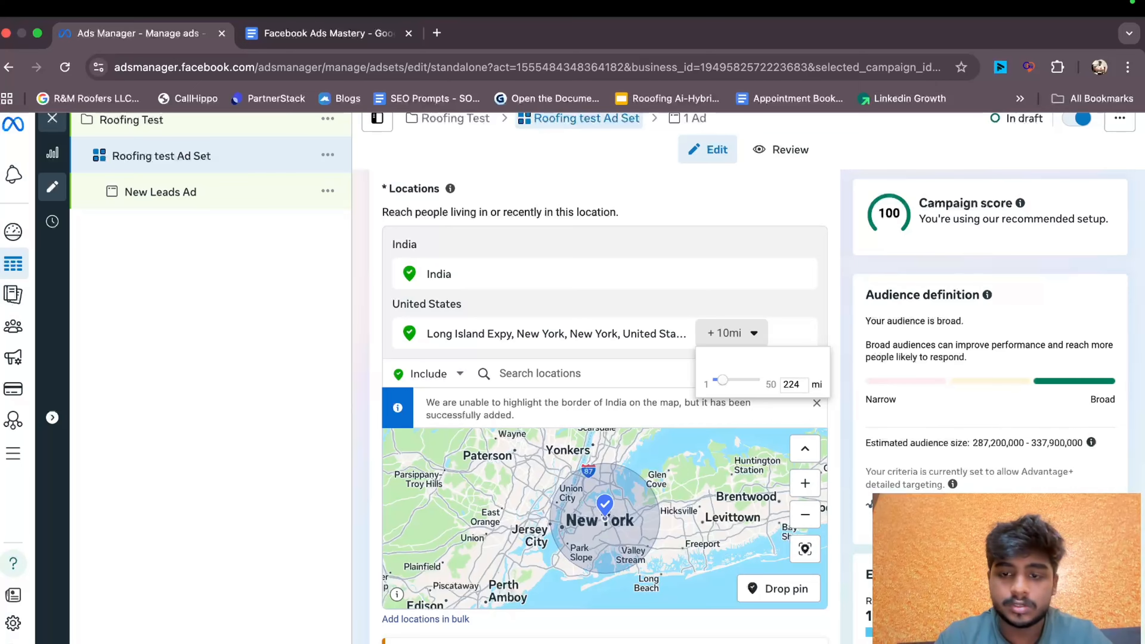
key(BackSpace)
key(BackSpace)
text(5)
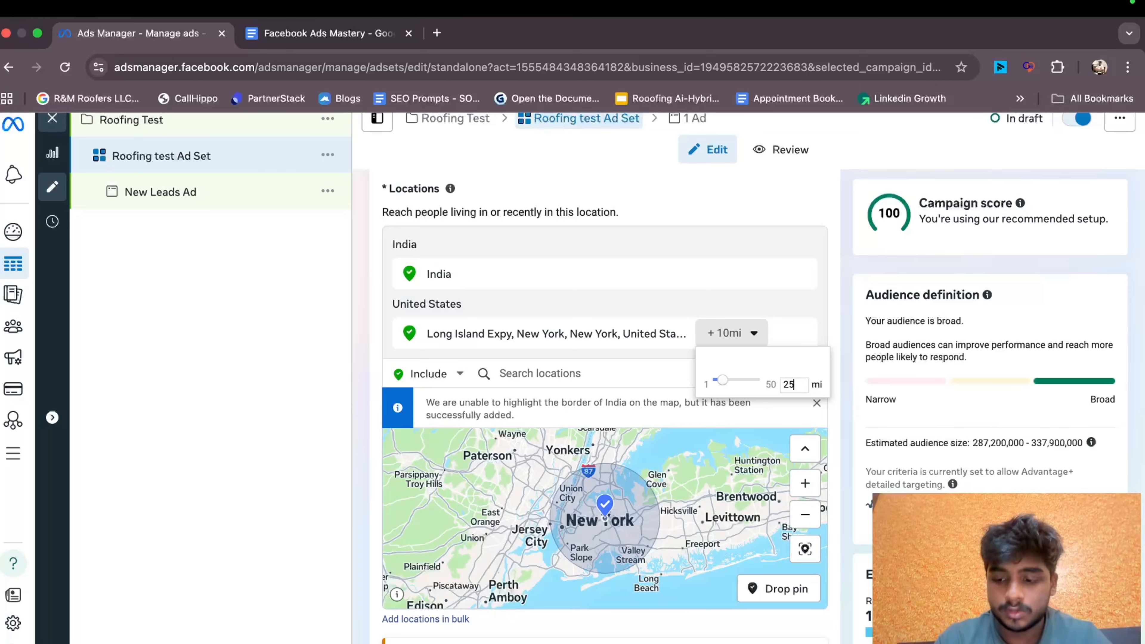
key(Return)
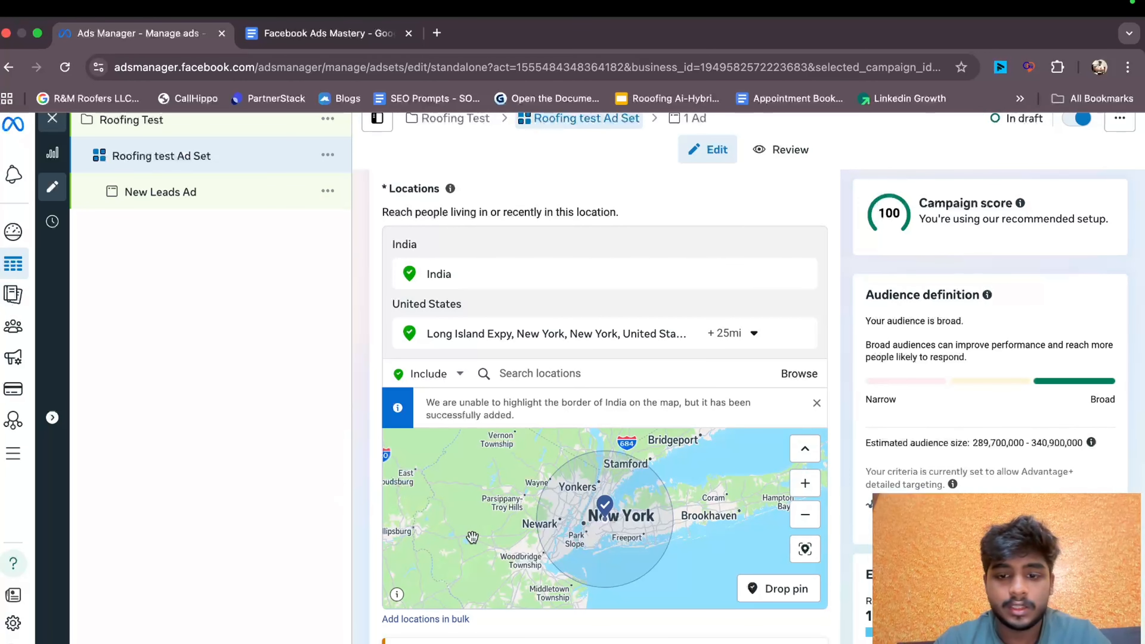
- Remove India from the ad set's included locations
scroll(472, 537, down, 4)
scroll(471, 605, down, 3)
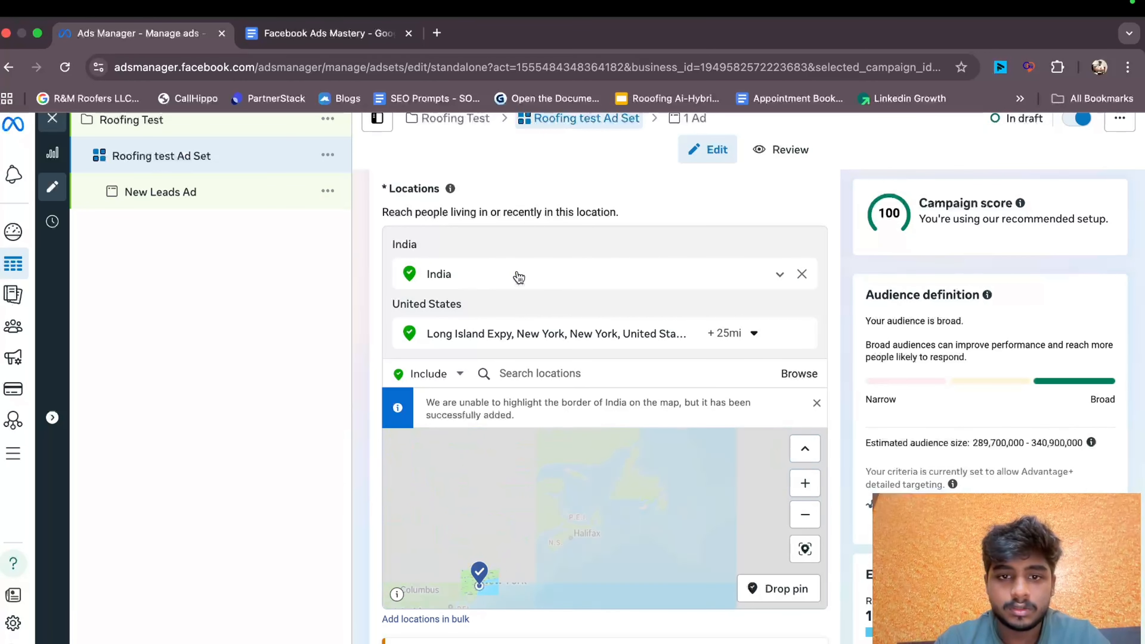
click(802, 274)
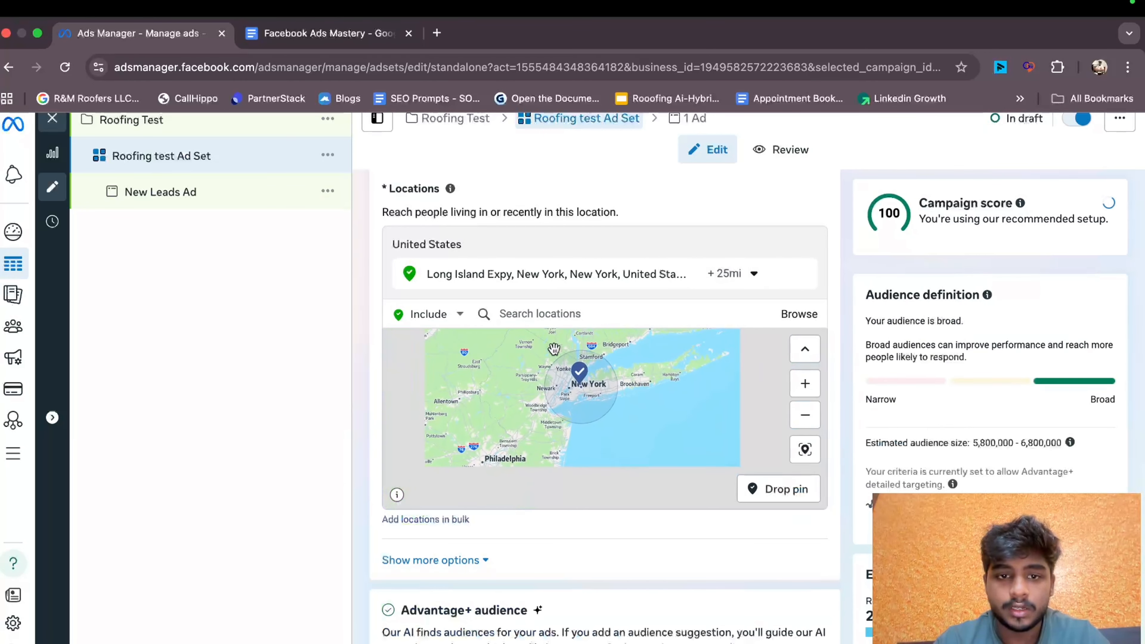
- Expand the additional audience control options and set the minimum age to 25
scroll(554, 348, down, 3)
scroll(466, 393, down, 4)
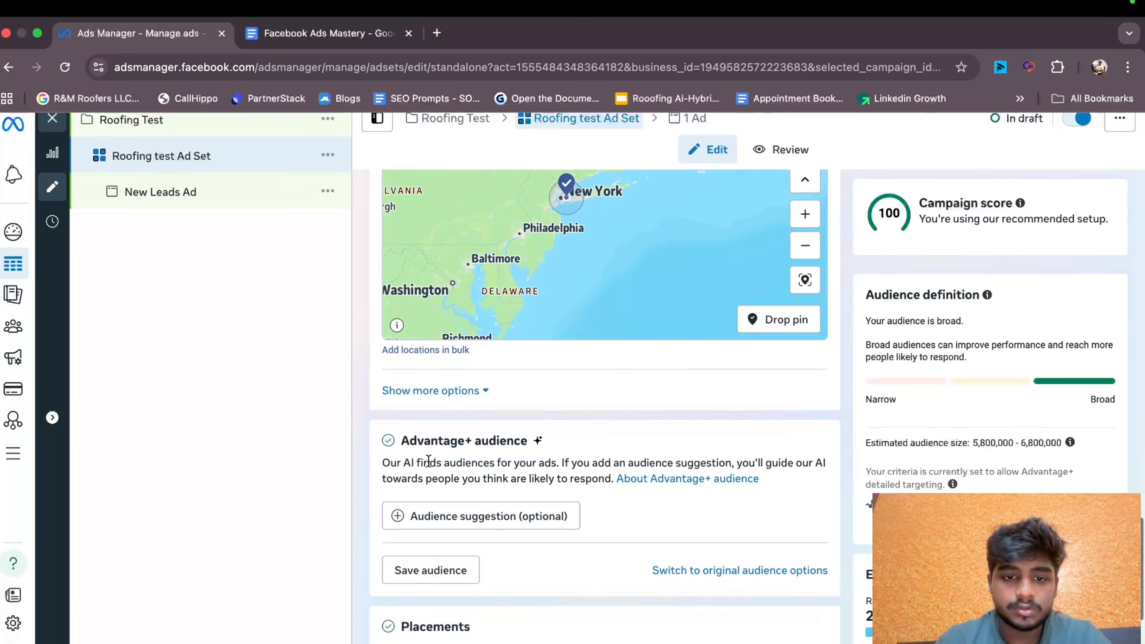
click(466, 391)
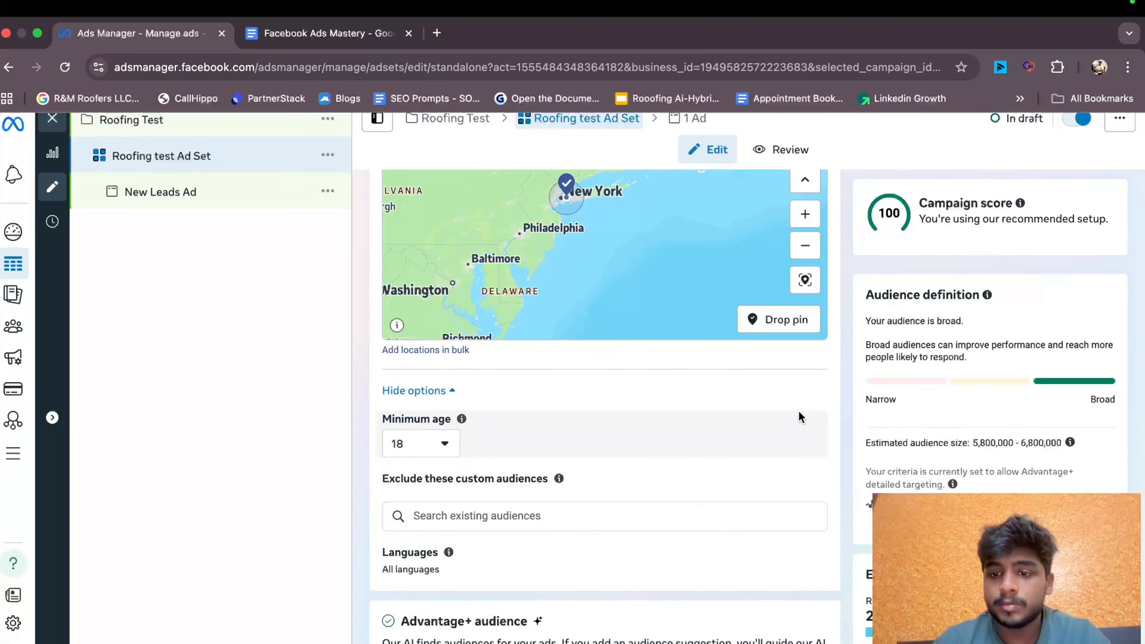
click(423, 442)
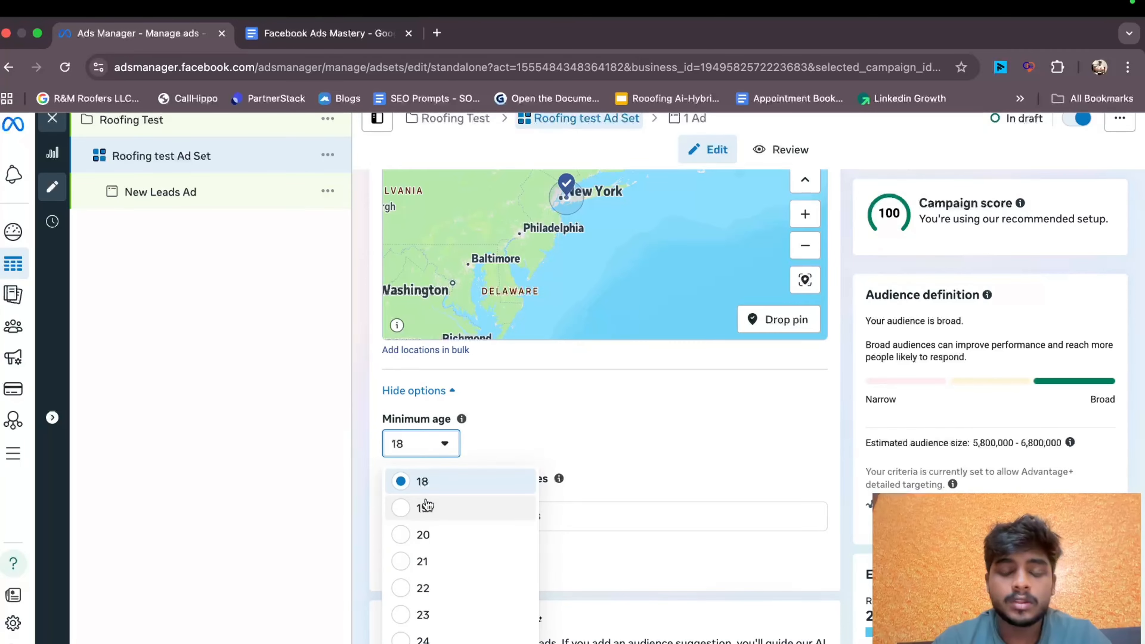
scroll(428, 506, down, 1)
click(423, 643)
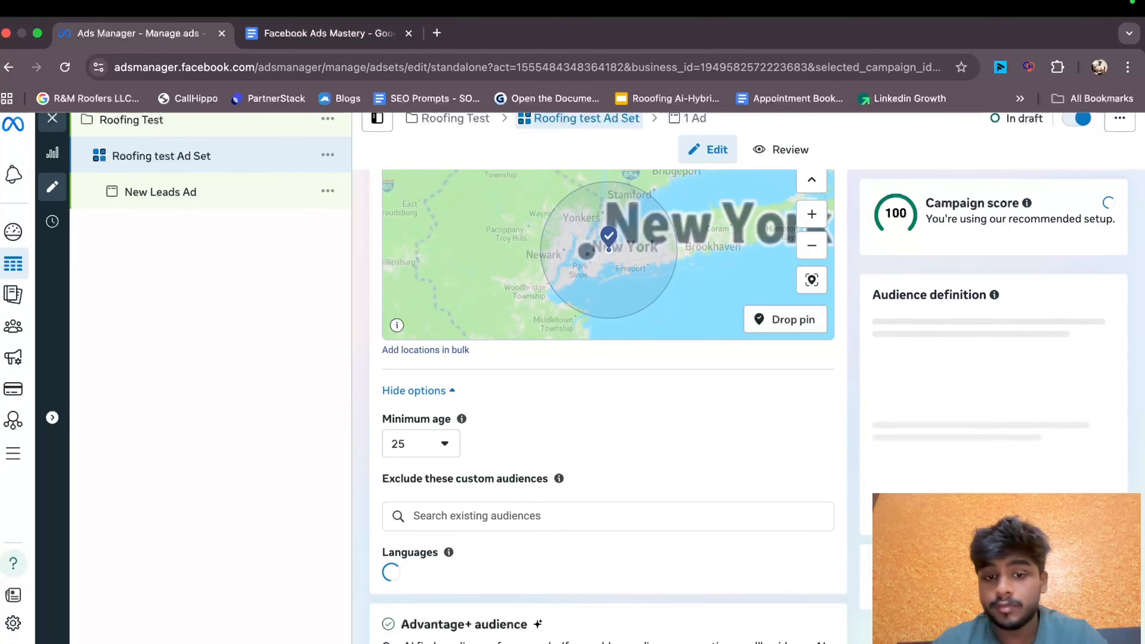
click(453, 452)
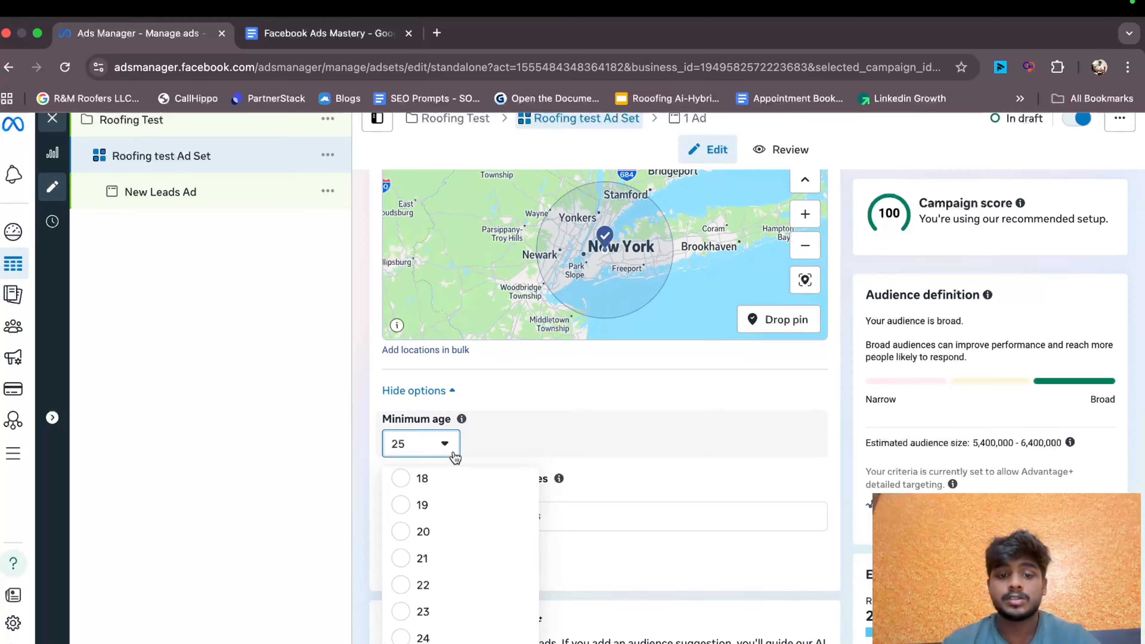
click(475, 643)
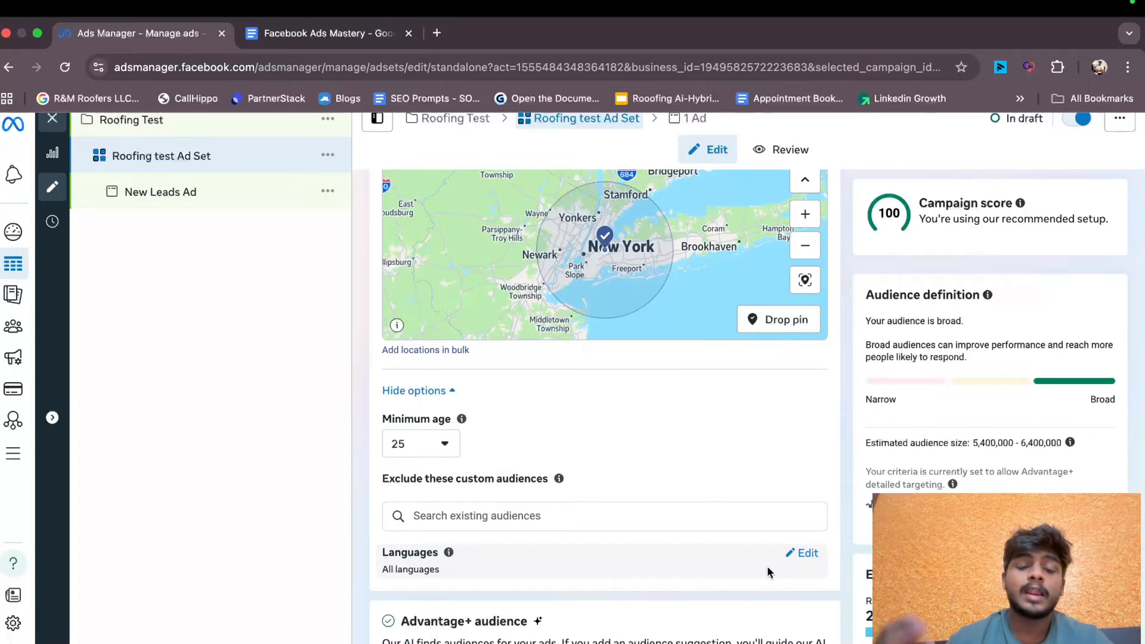
- Edit the audience languages, search for English, and add English (All)
click(805, 555)
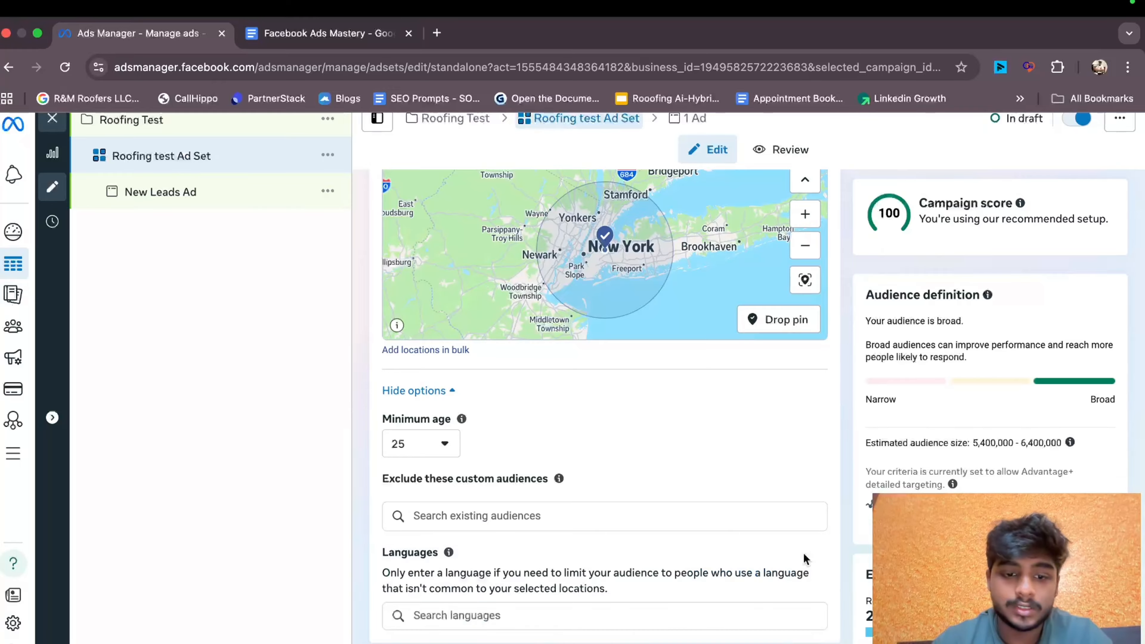
click(583, 613)
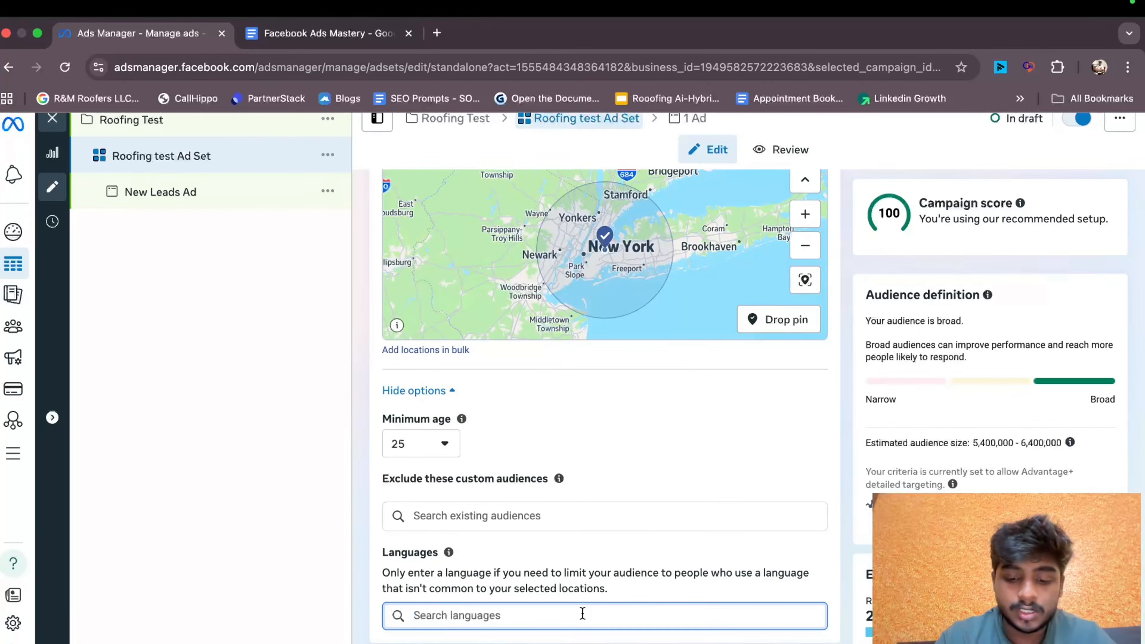
text(engli)
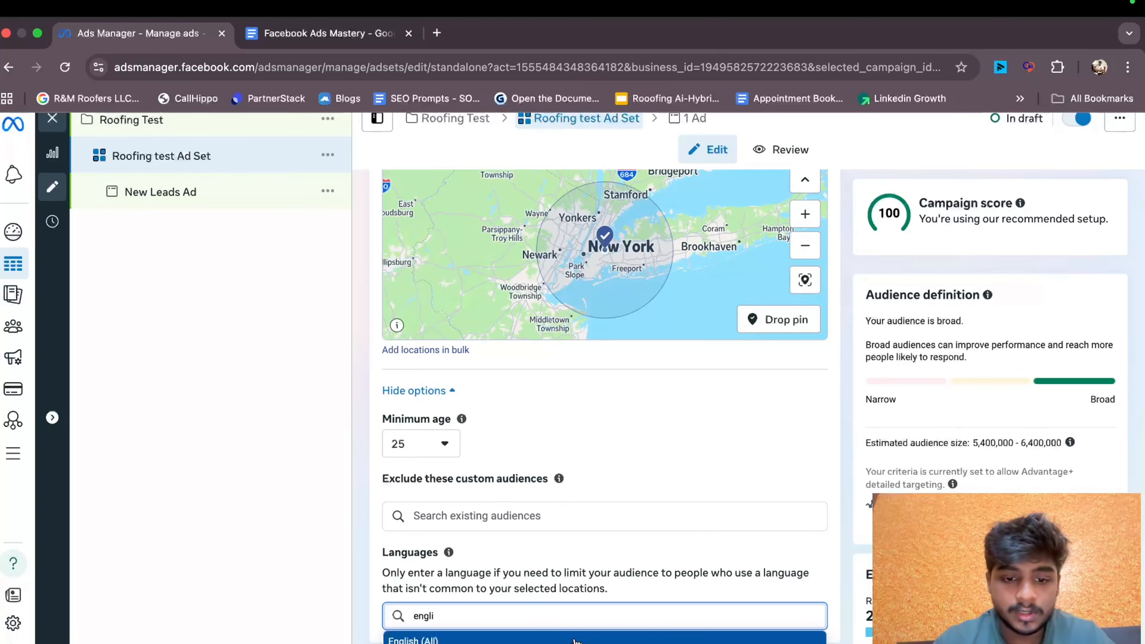
click(554, 640)
scroll(575, 597, down, 8)
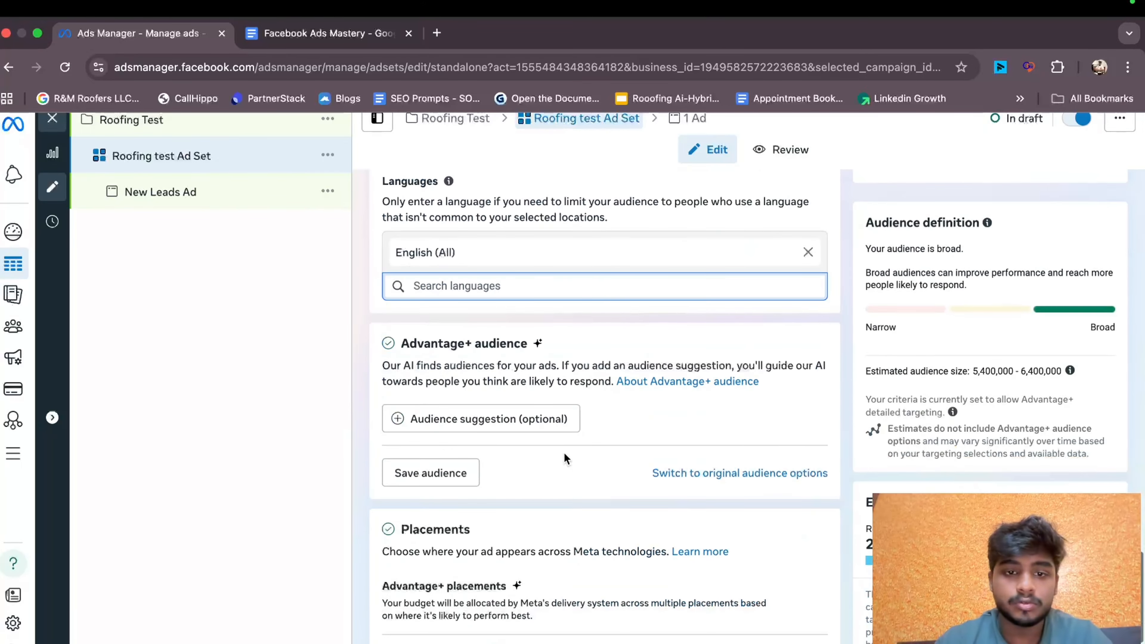
click(278, 383)
scroll(538, 360, up, 1)
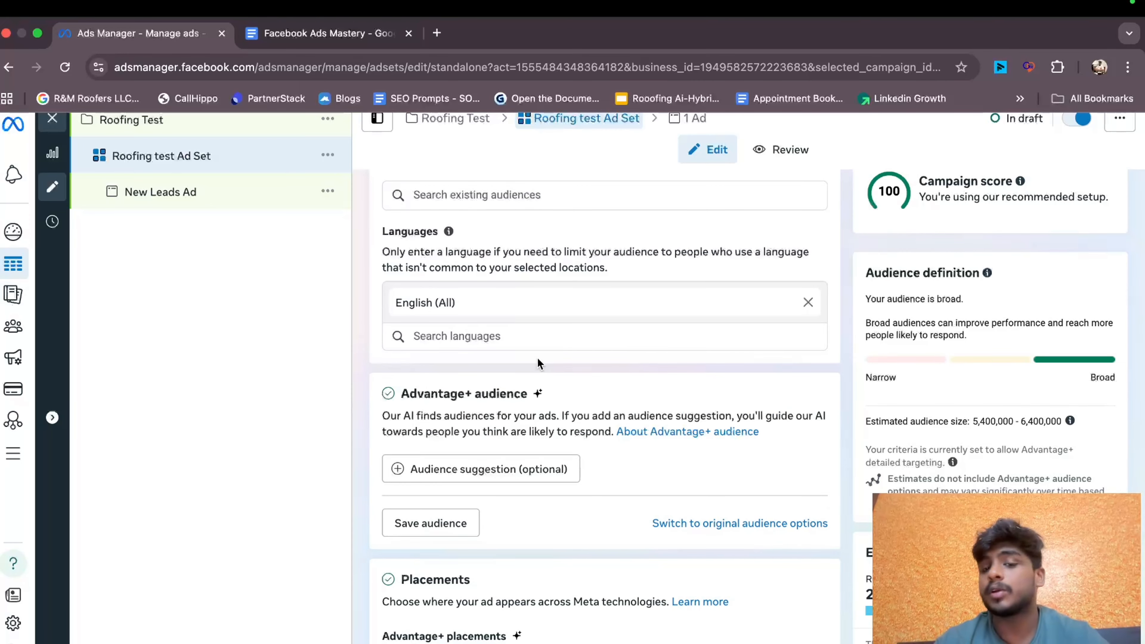
- Open the ad set's placements for editing and switch from Advantage+ placements to Manual placements
scroll(537, 364, up, 1)
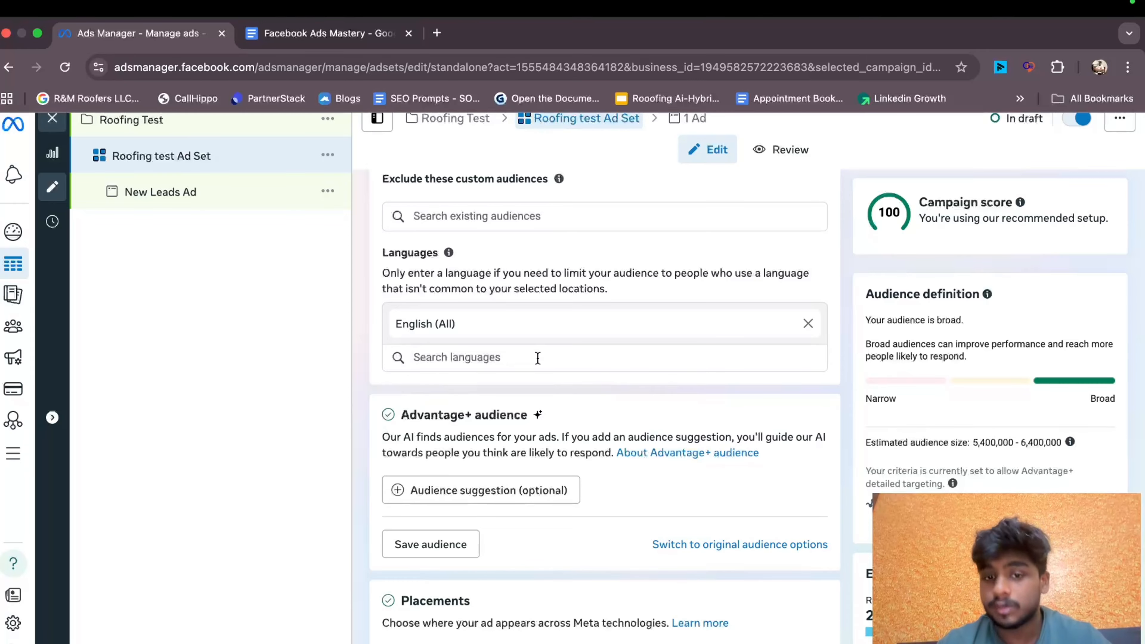
scroll(538, 358, down, 3)
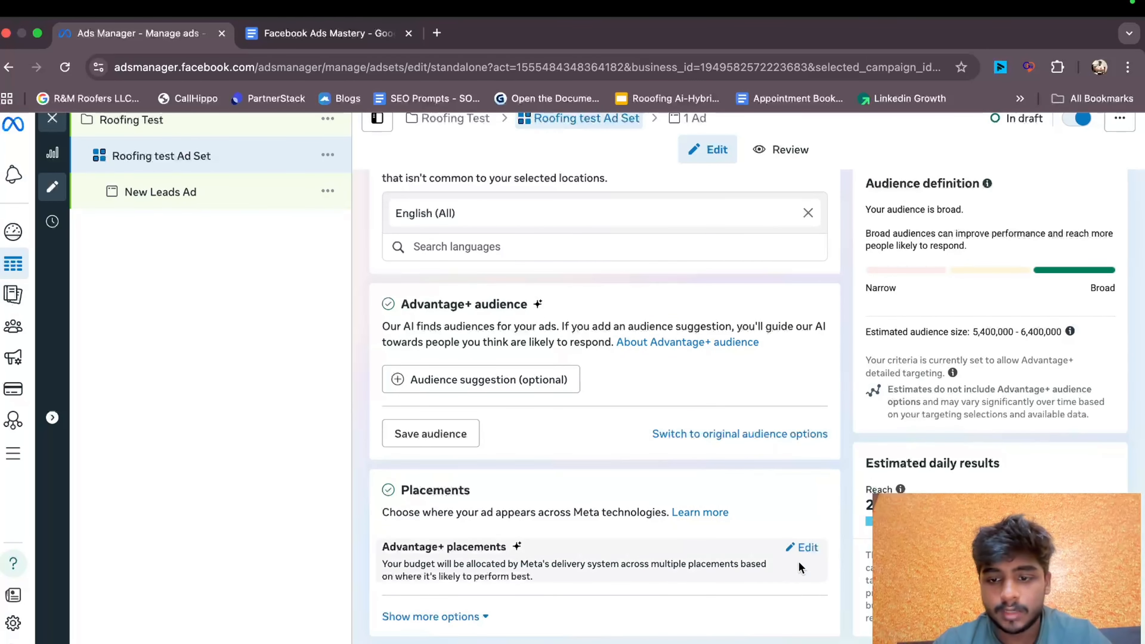
click(807, 548)
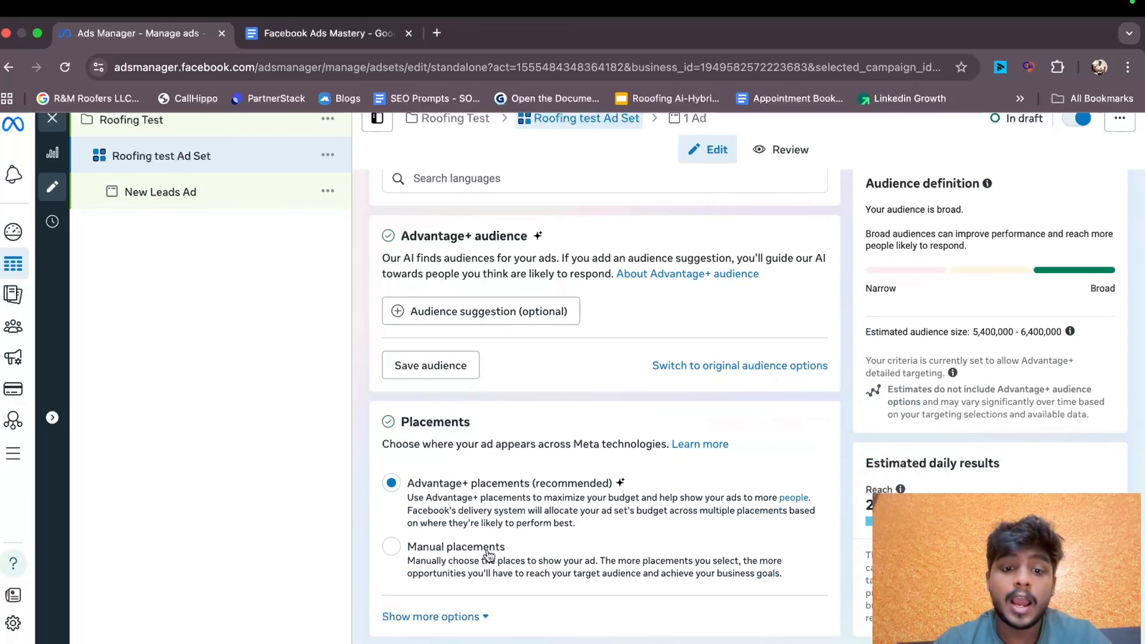
click(419, 564)
- Review the available platforms and placements, and exclude Audience Network from the platforms
scroll(416, 558, down, 10)
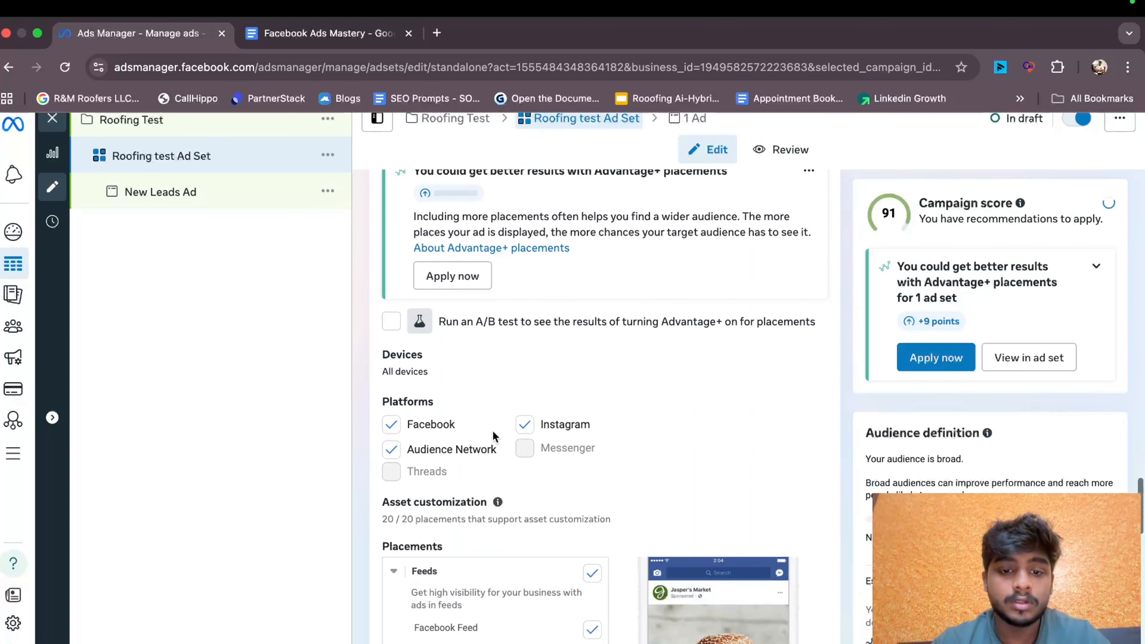
scroll(464, 455, down, 4)
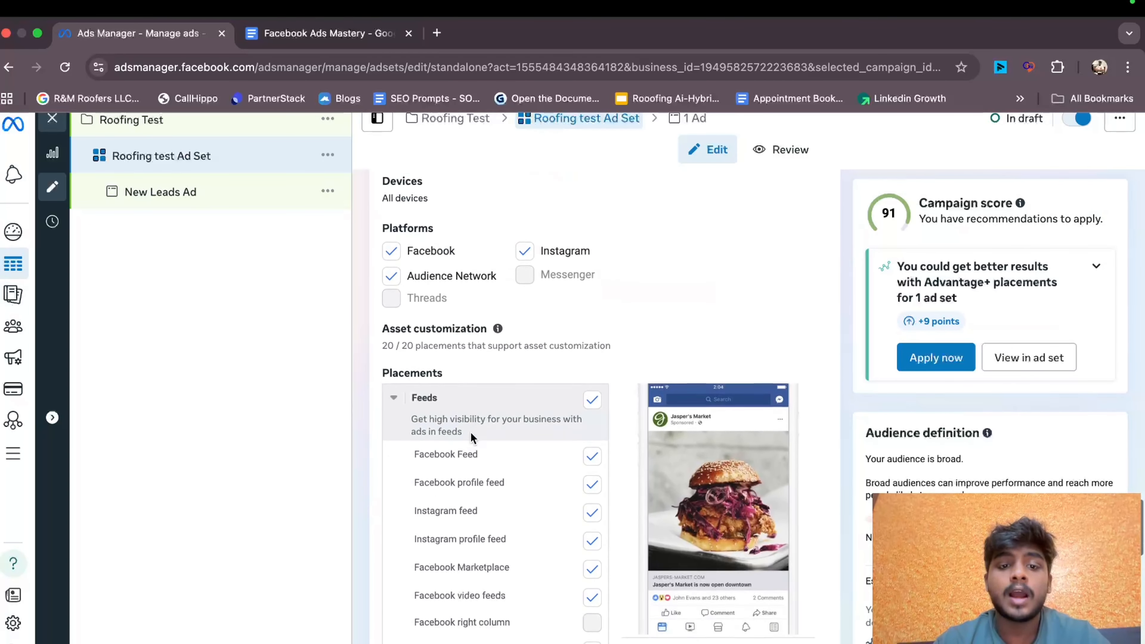
scroll(470, 431, down, 13)
scroll(470, 432, up, 12)
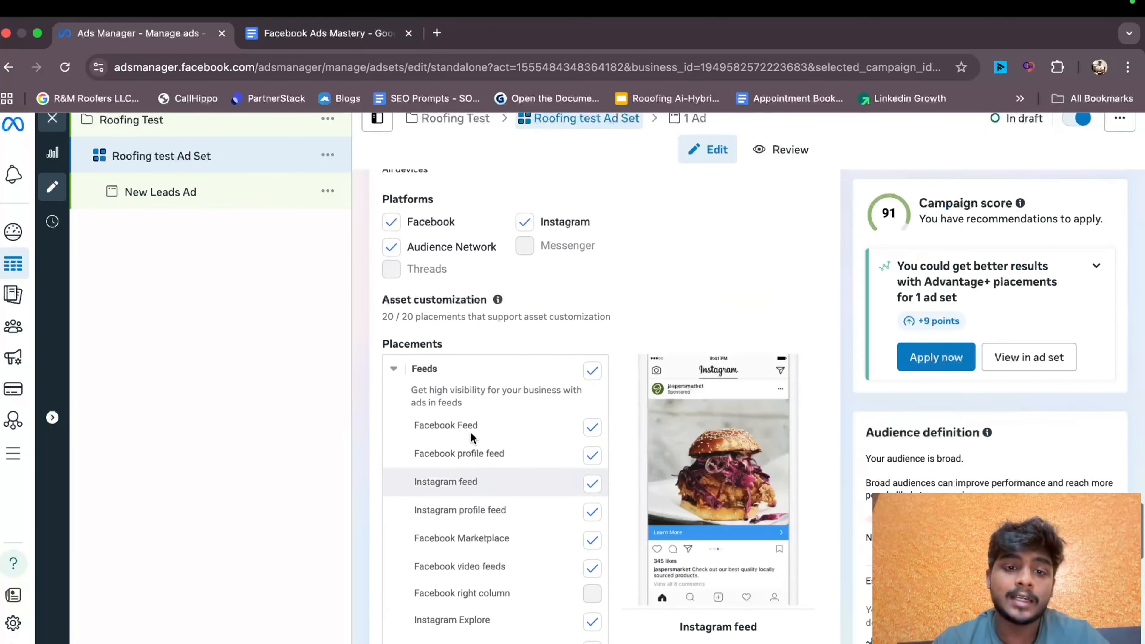
scroll(471, 431, up, 5)
click(391, 451)
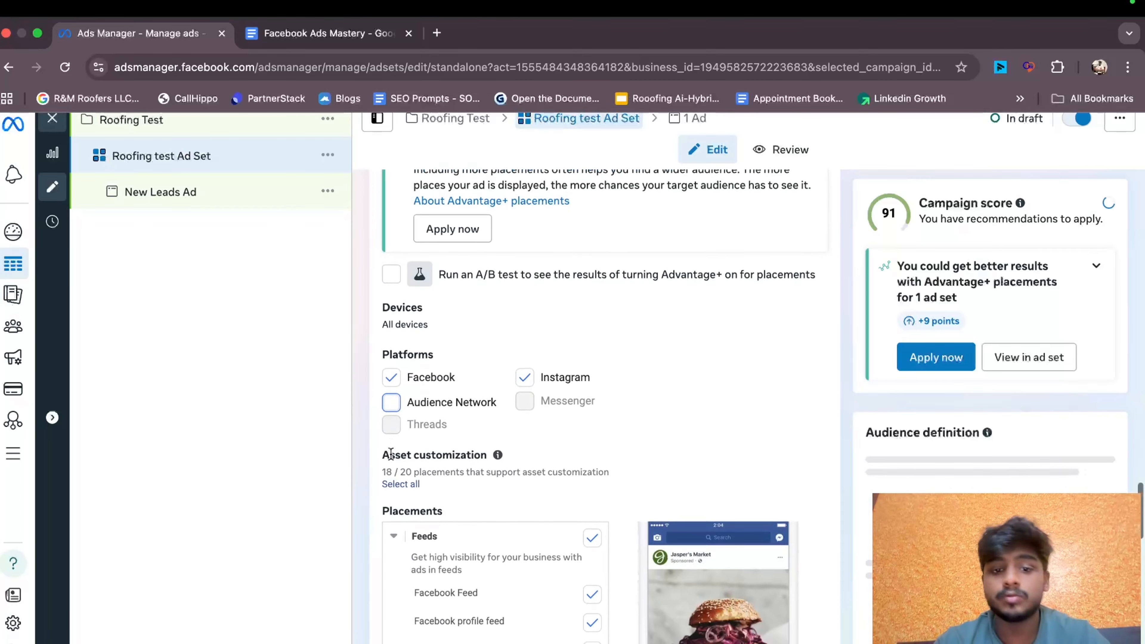
- Exclude the whole Search results and In-stream ads for reels groups from the manual placements
scroll(391, 453, down, 10)
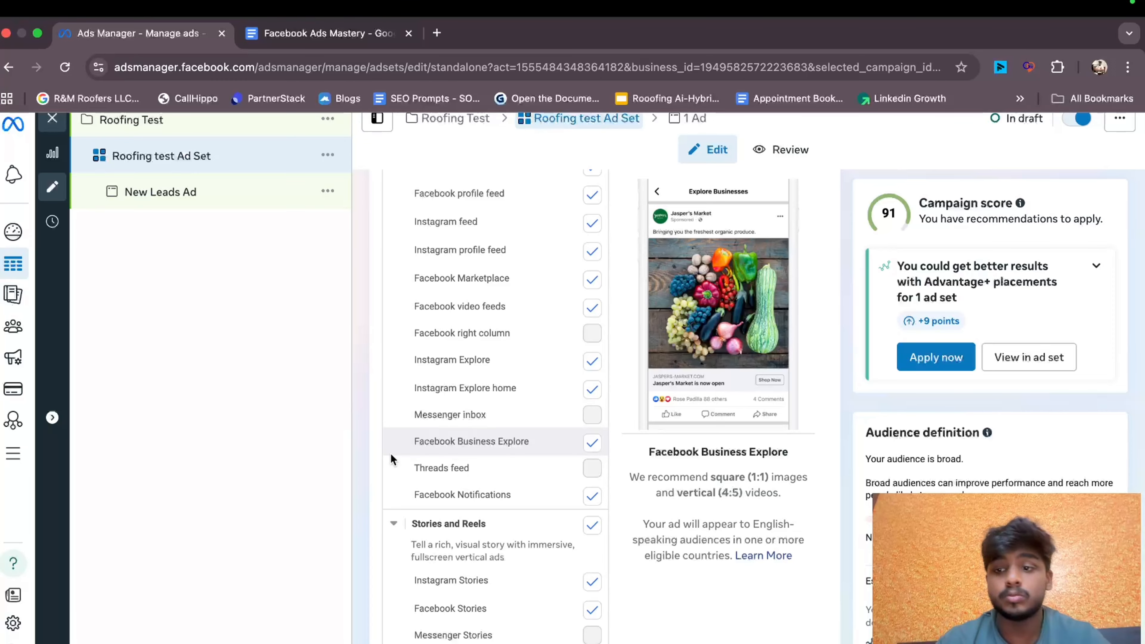
click(1096, 265)
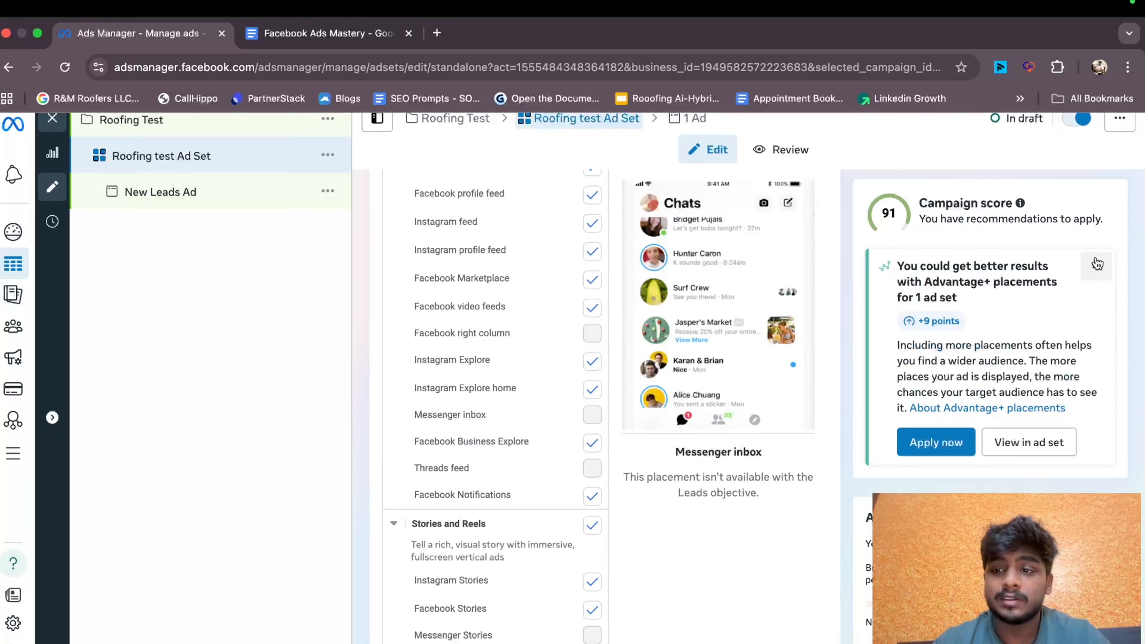
scroll(384, 478, down, 9)
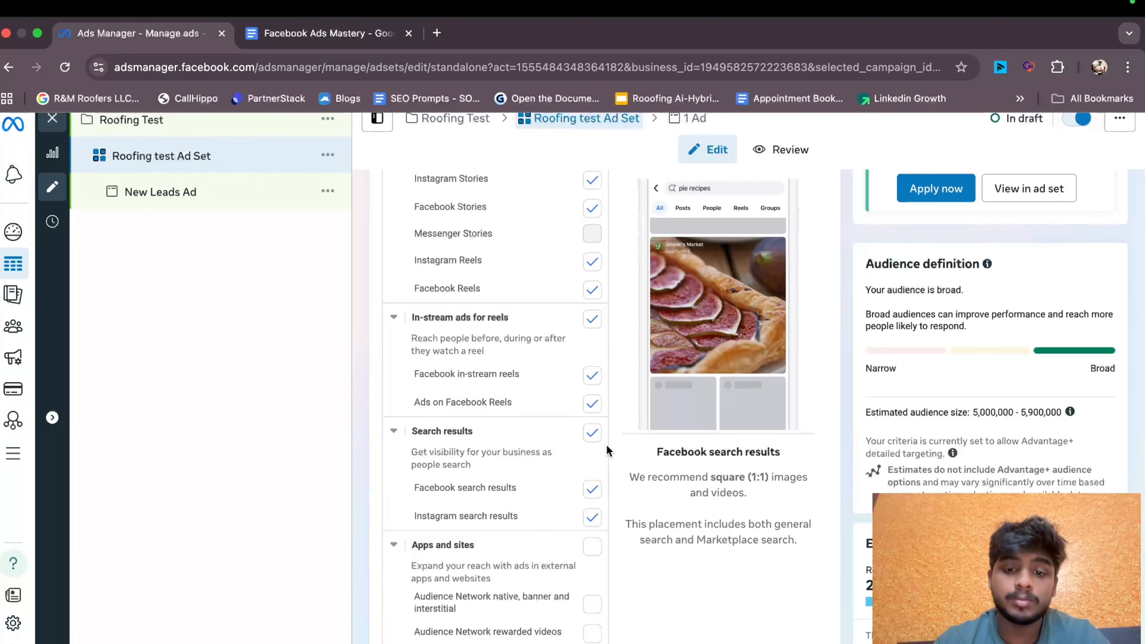
click(592, 432)
click(592, 318)
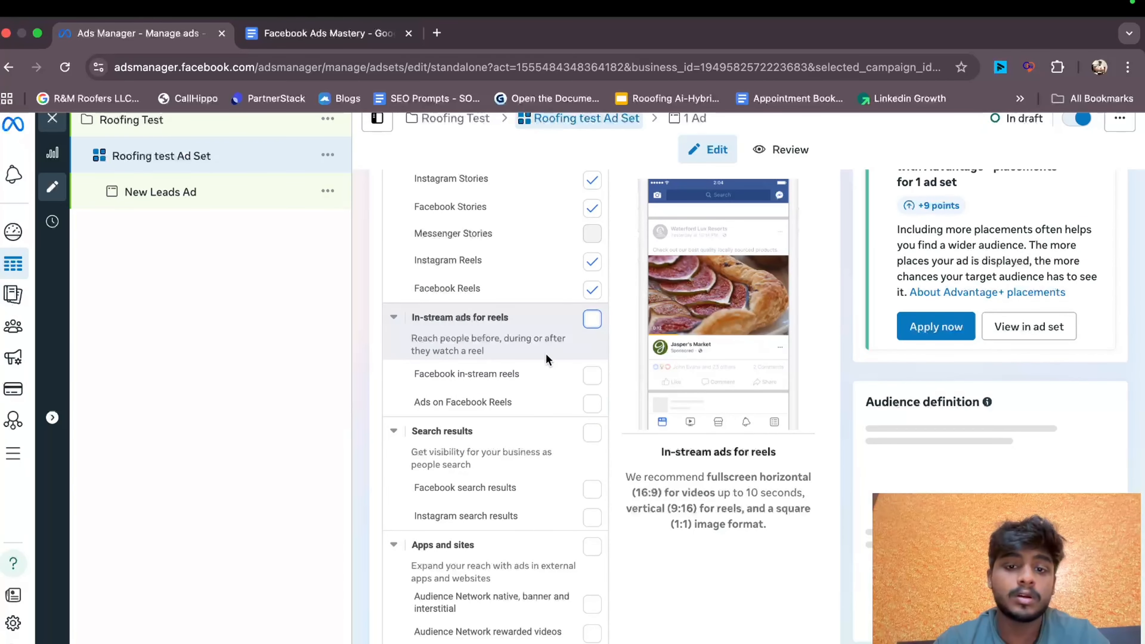
scroll(545, 353, up, 5)
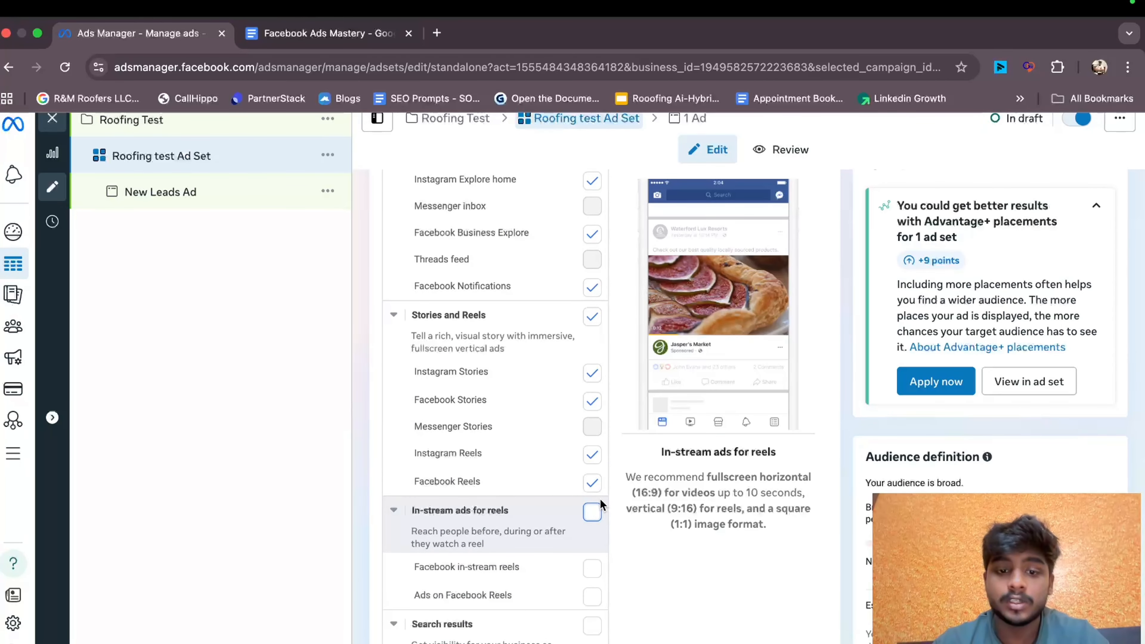
scroll(536, 490, up, 10)
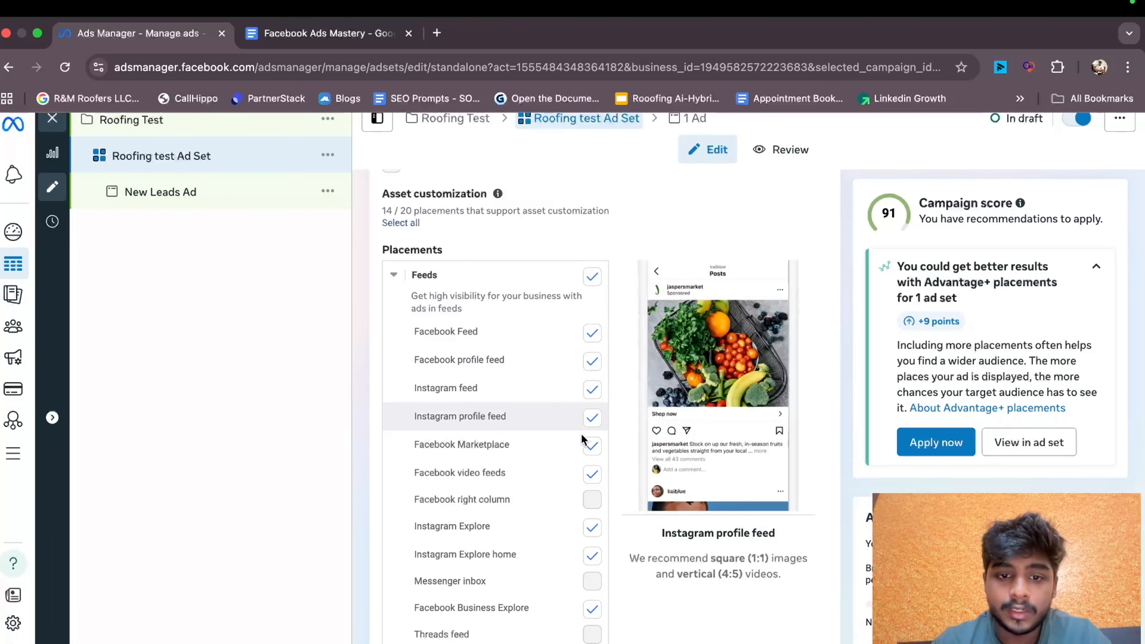
- Exclude Facebook Marketplace, Facebook video feeds, Instagram Explore, Instagram Explore home, Facebook Business Explore and Facebook Notifications from the Feeds placements
click(592, 446)
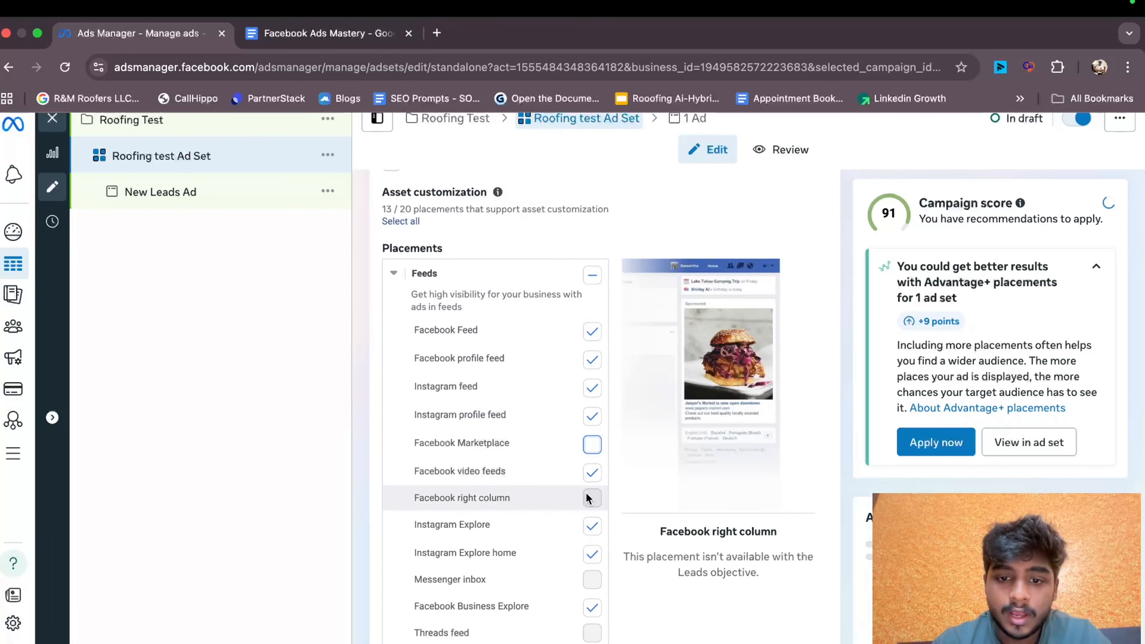
click(592, 474)
click(592, 527)
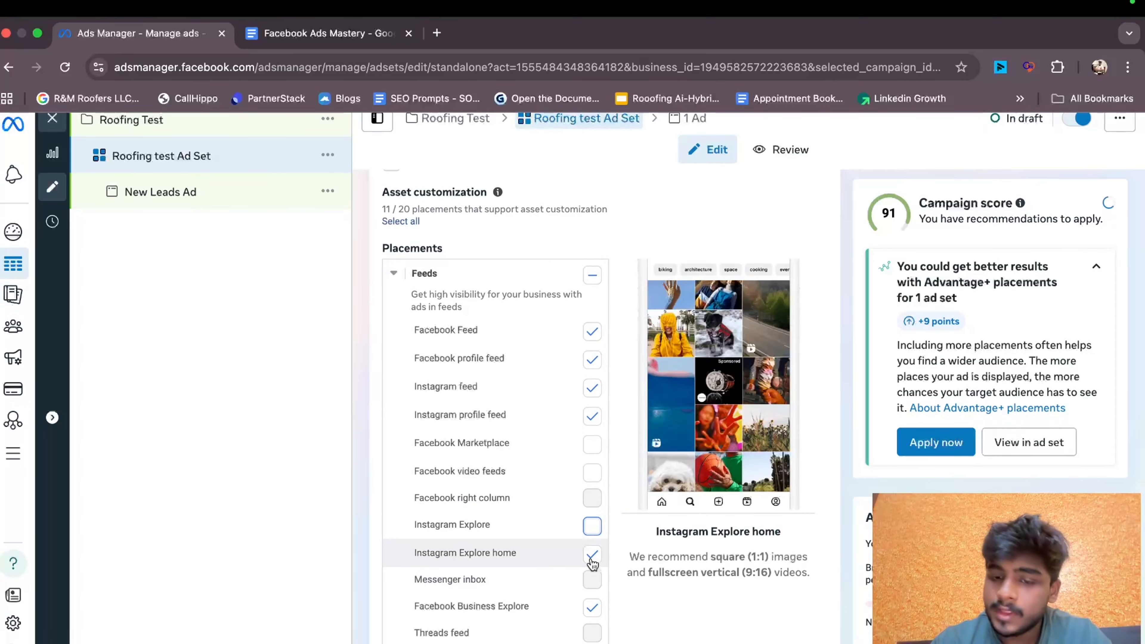
click(592, 556)
scroll(592, 582, down, 1)
scroll(592, 586, down, 1)
click(591, 503)
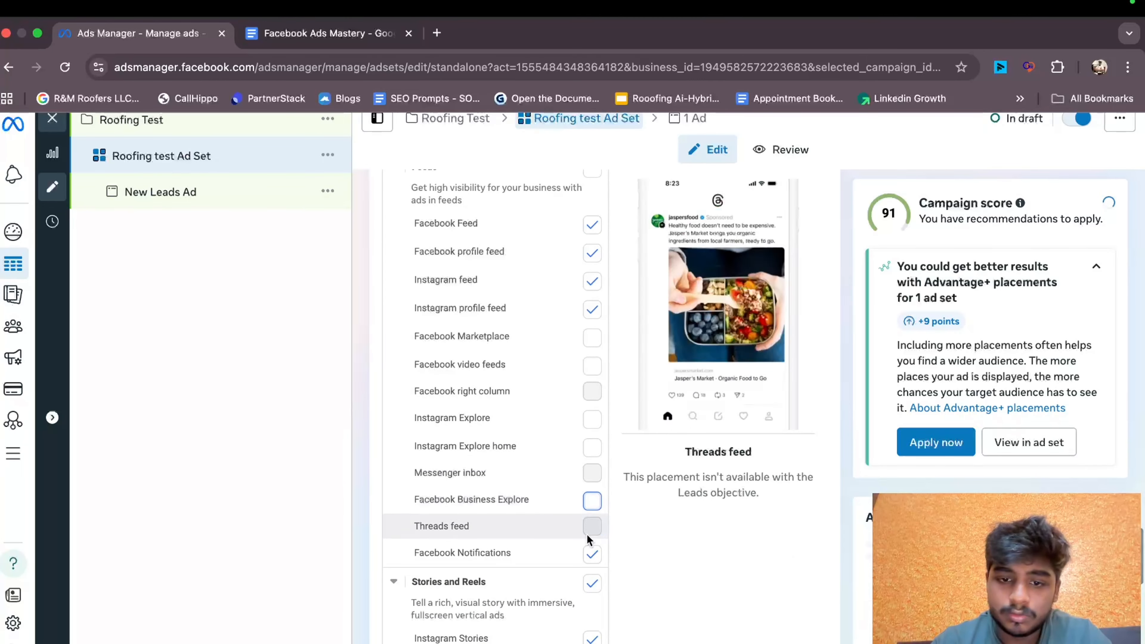
click(592, 553)
scroll(600, 564, down, 1)
scroll(599, 559, down, 3)
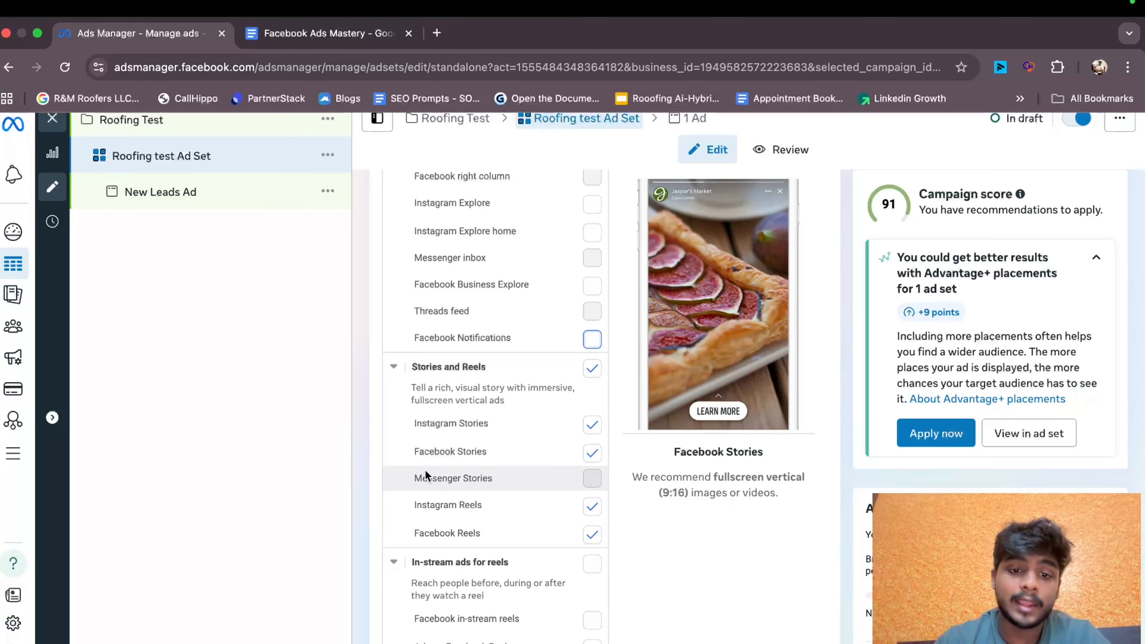
scroll(532, 504, down, 5)
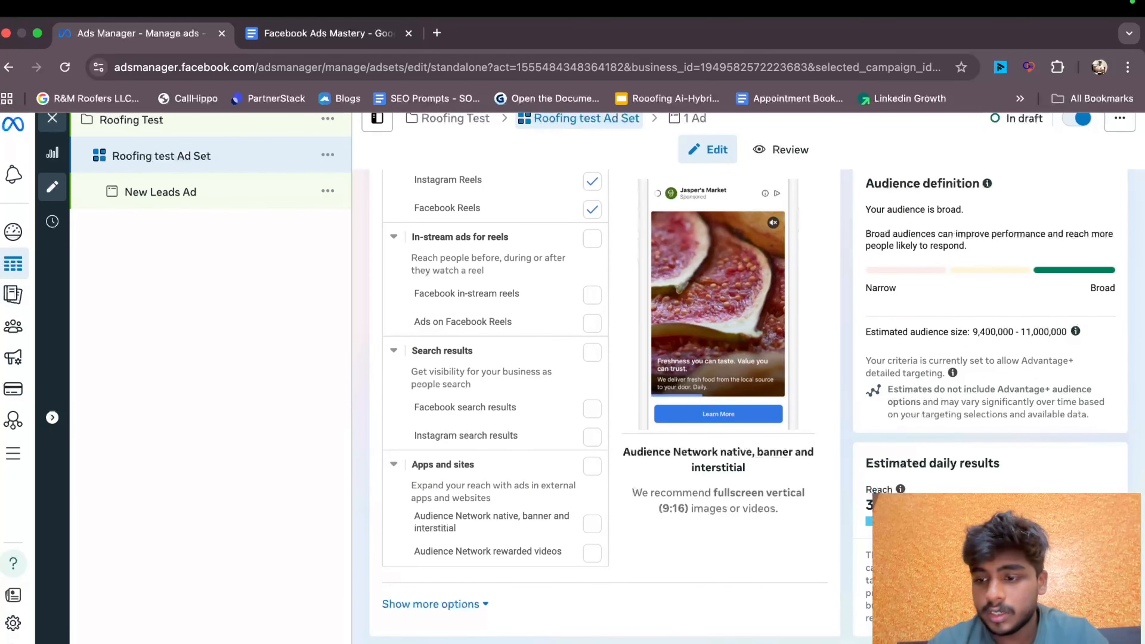
- Open New Leads Ad and duplicate it with 2 copies in the existing Roofing test Ad Set
click(182, 187)
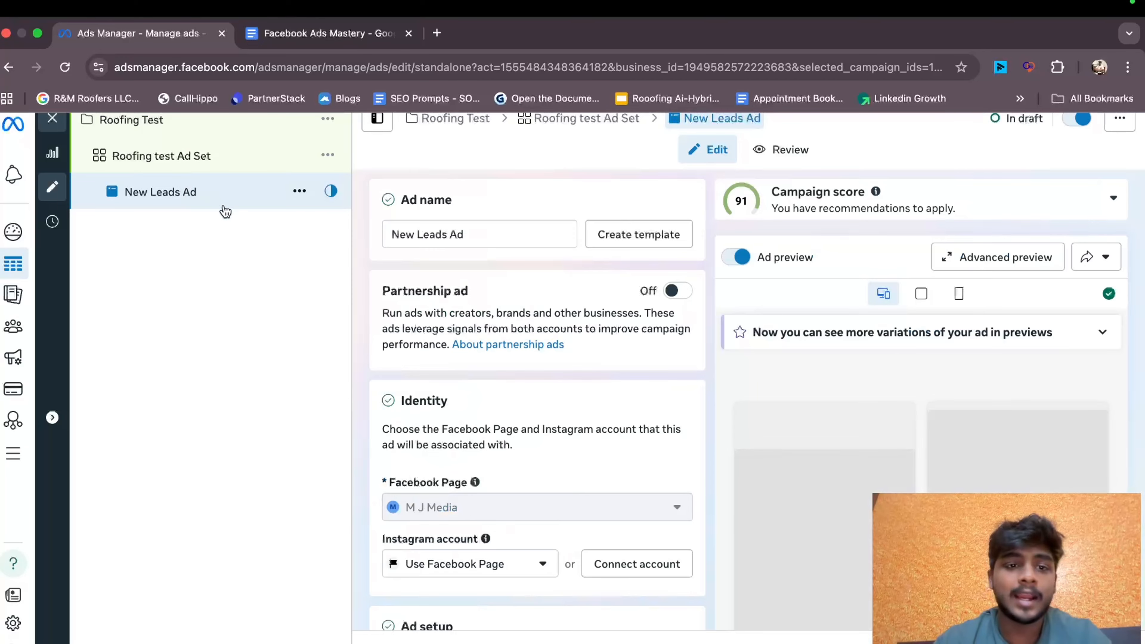
scroll(460, 420, down, 2)
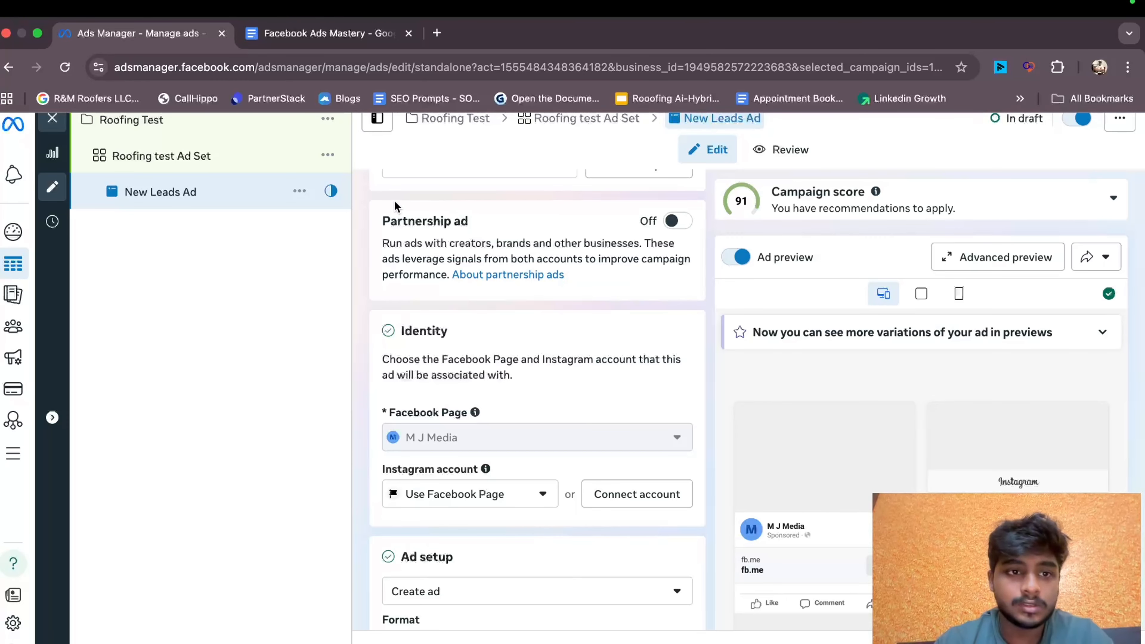
click(300, 191)
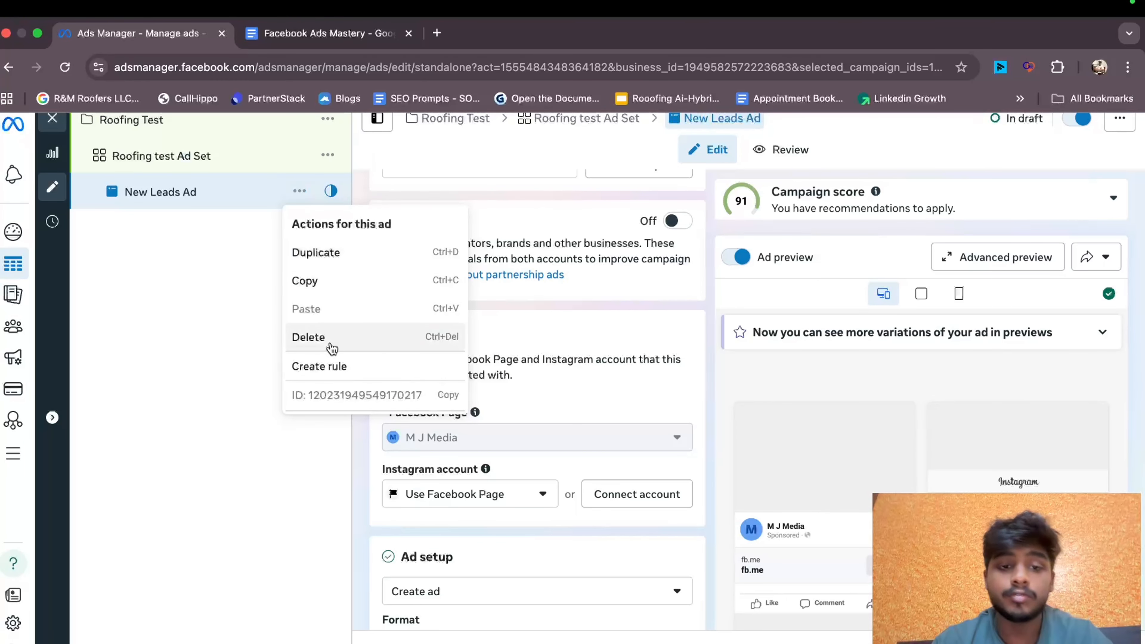
click(321, 253)
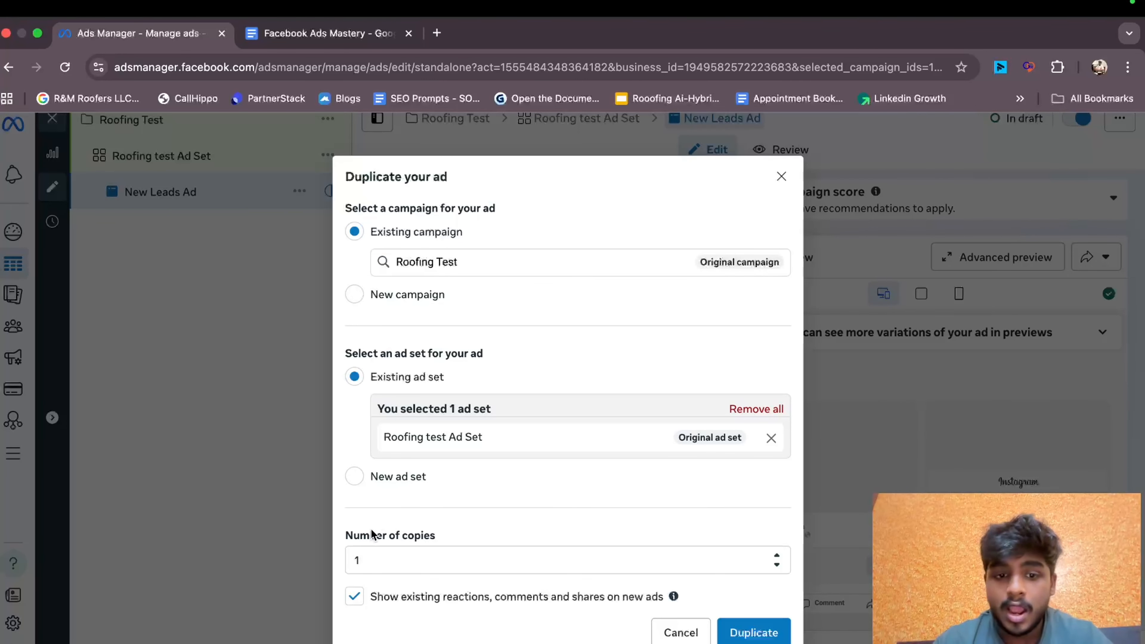
click(361, 558)
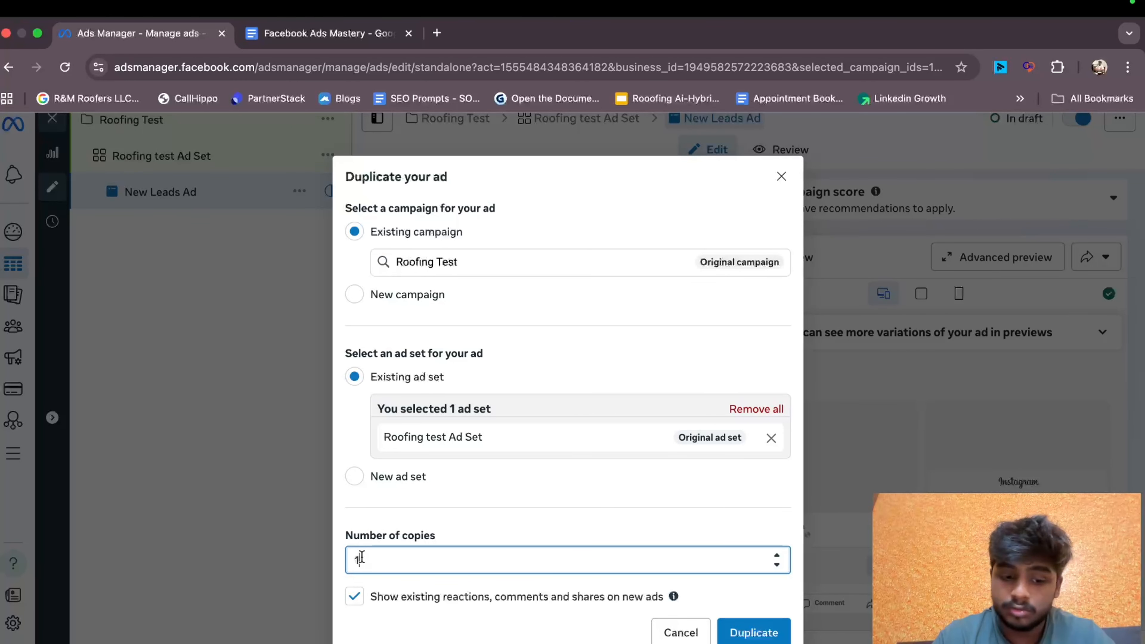
key(BackSpace)
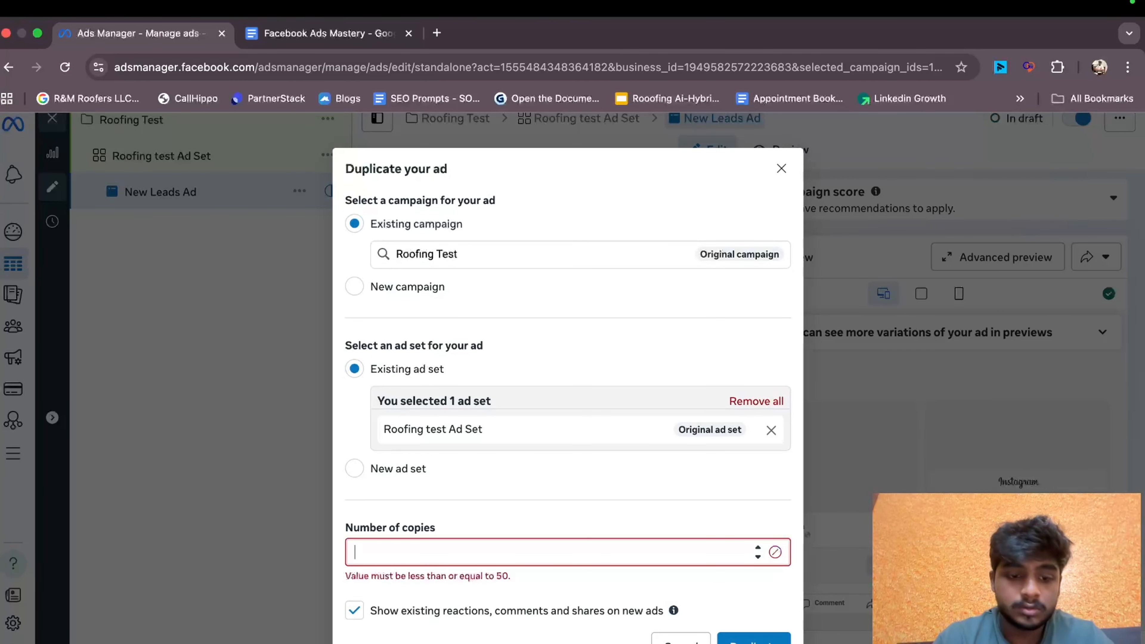
text(2)
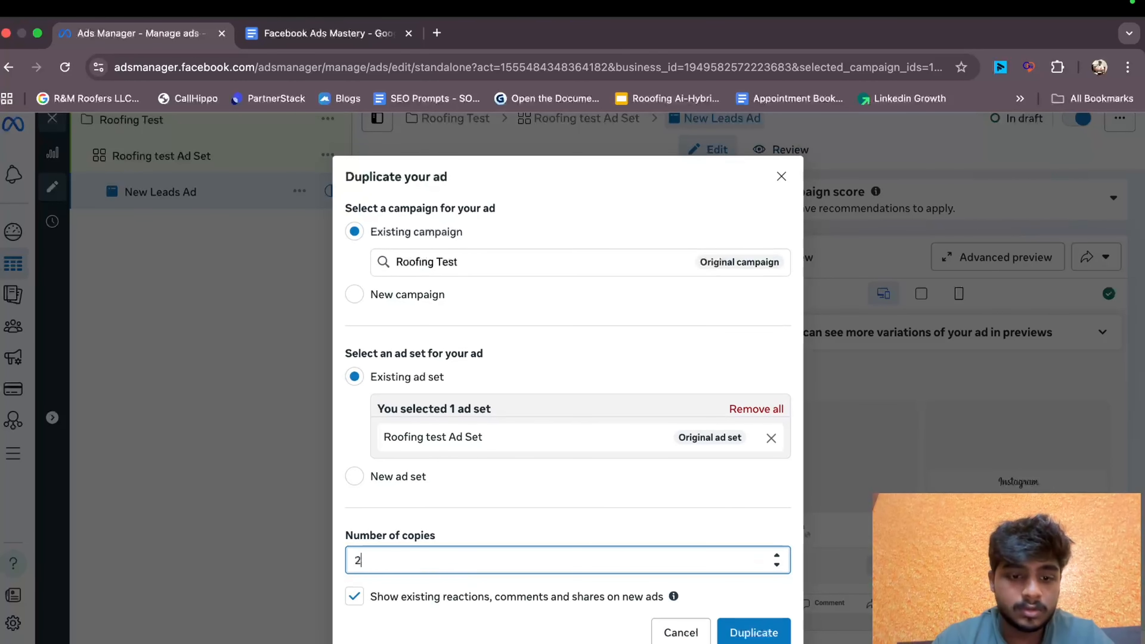
click(772, 634)
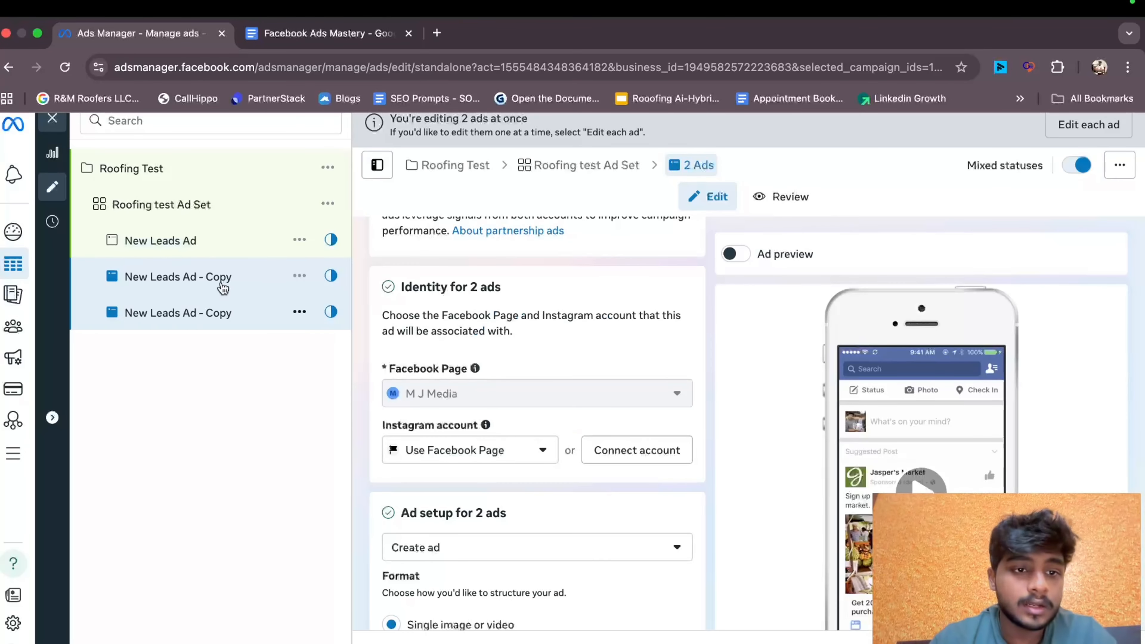
- Rename the original ad and its two copies 1, 2 and 3, in that order
click(224, 244)
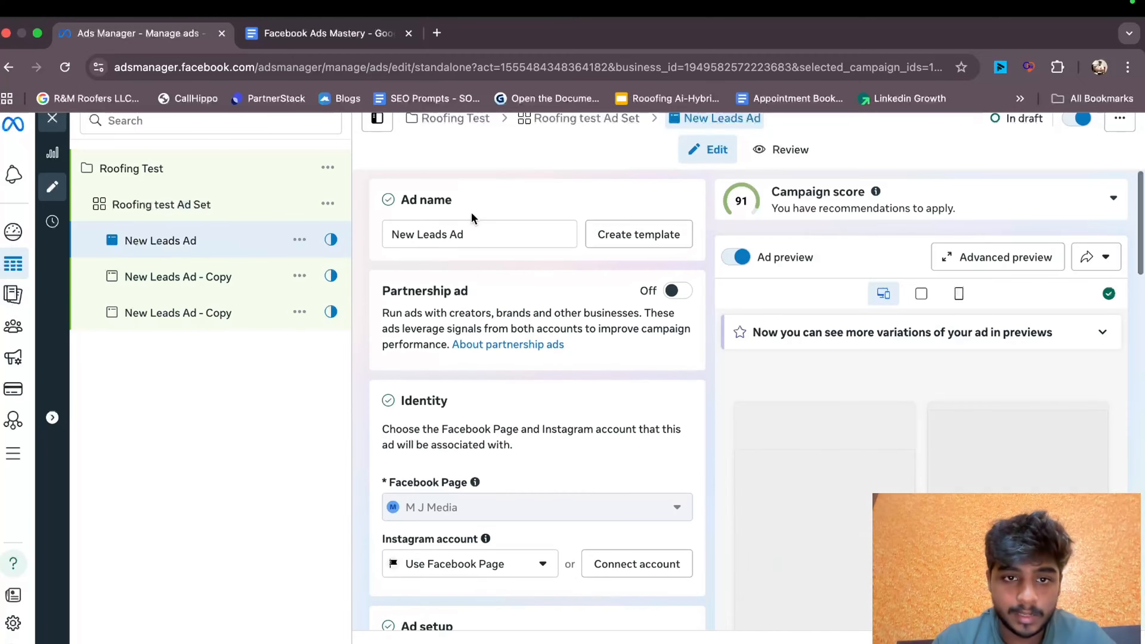
click(470, 230)
key(ctrl+a)
text(1)
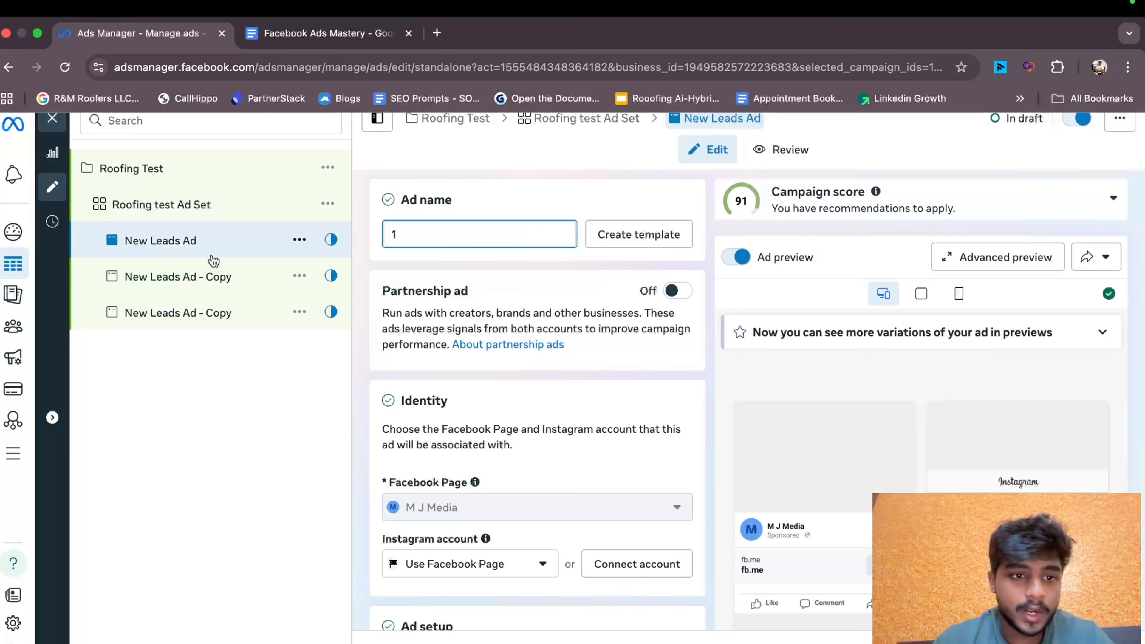
click(198, 273)
click(510, 235)
key(ctrl+a)
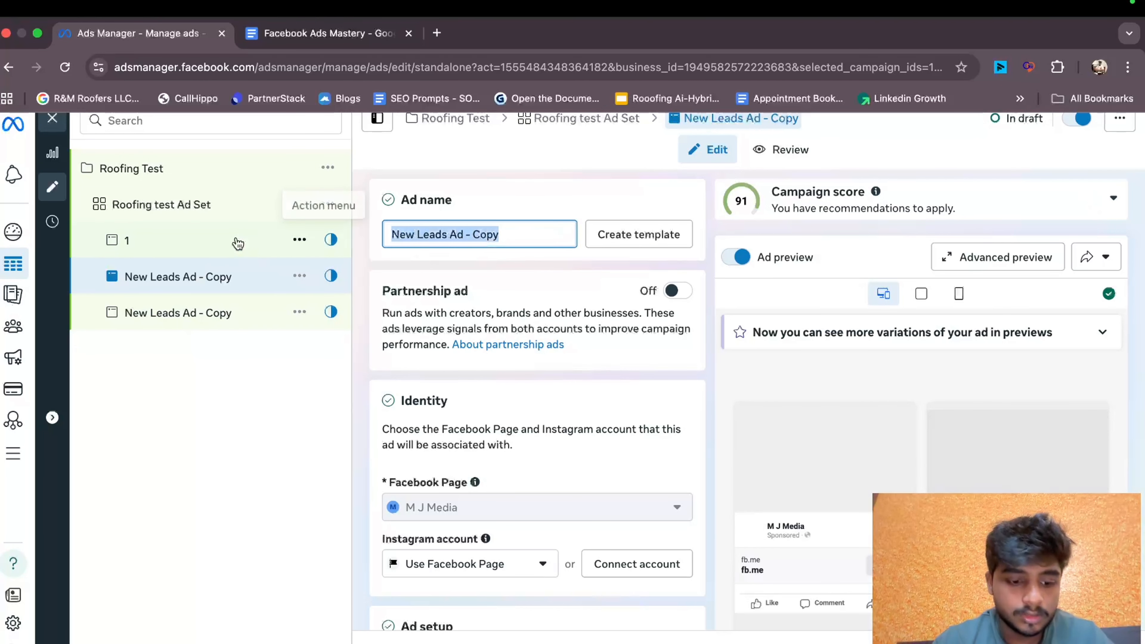
text(2)
click(215, 325)
click(523, 231)
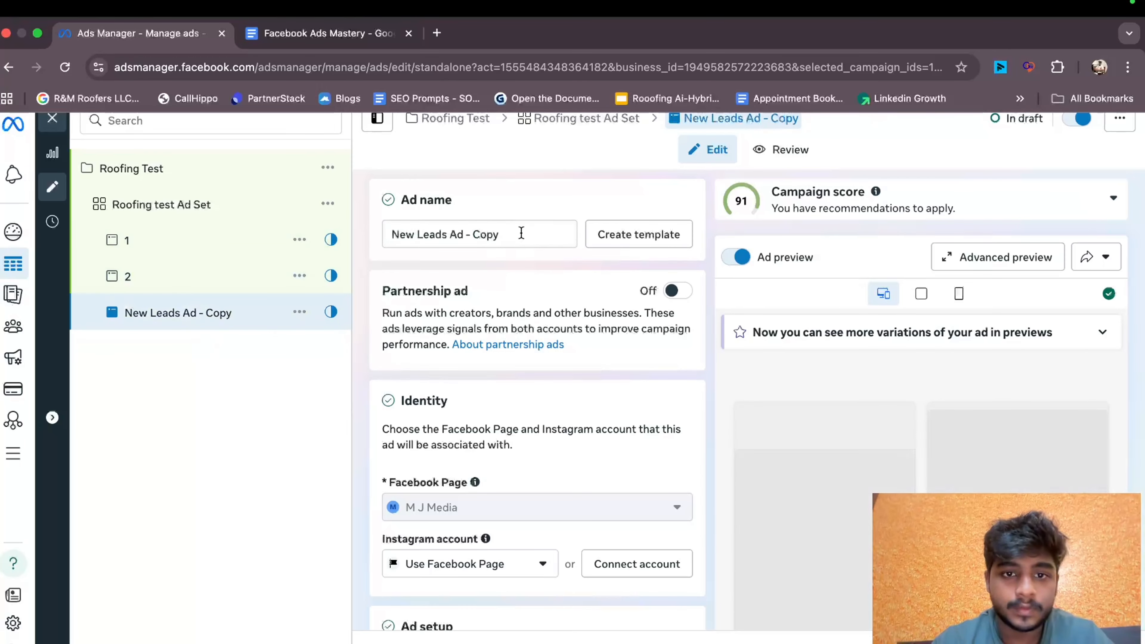
key(ctrl+a)
text(3)
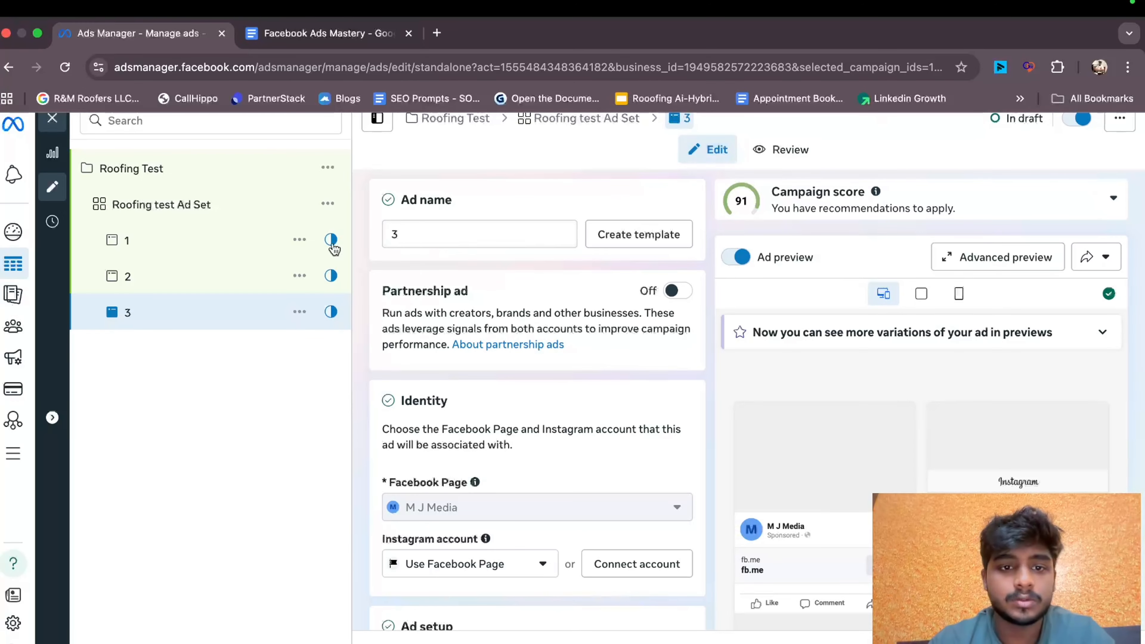
- Open ad 1 and examine its identity and ad setup sections, including the available Instagram account options
click(133, 250)
scroll(460, 400, down, 5)
scroll(460, 399, down, 2)
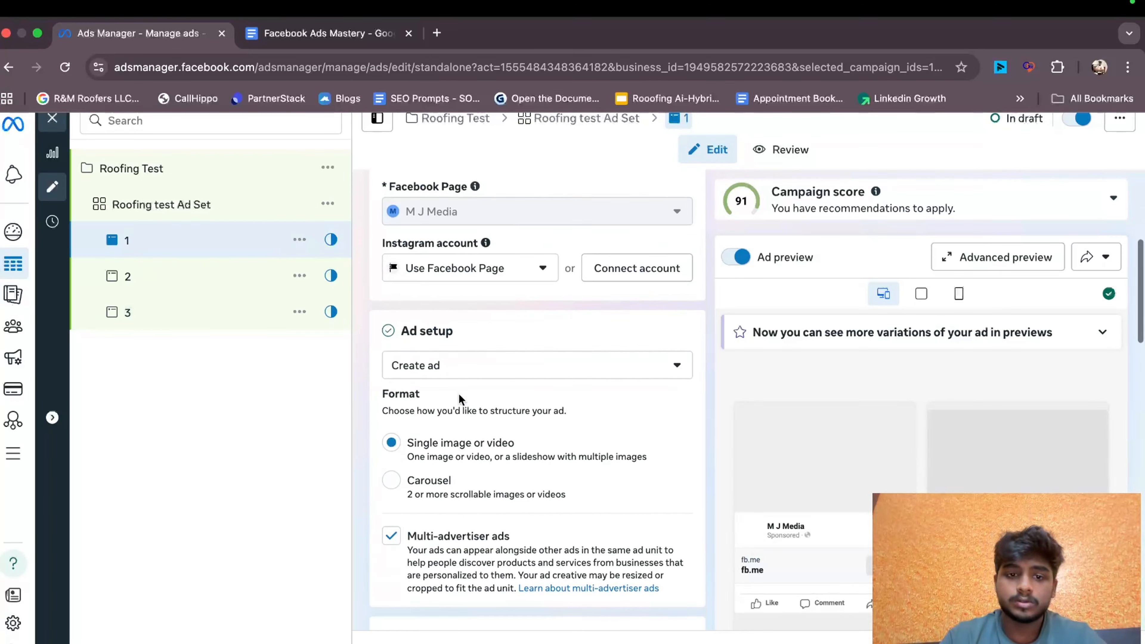
click(437, 32)
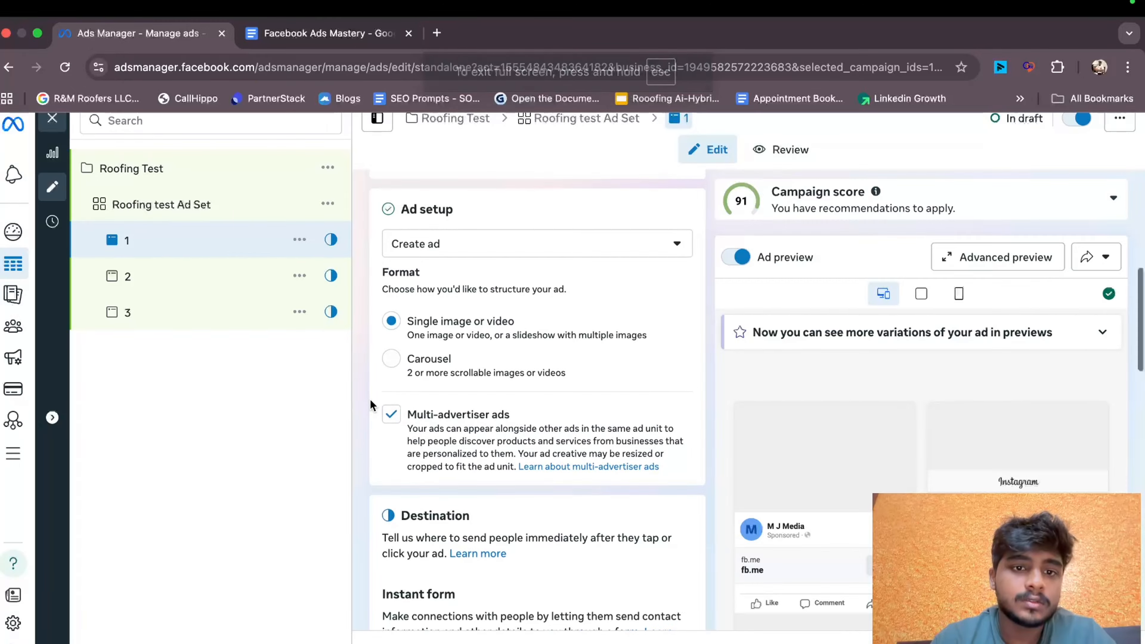
scroll(423, 244, up, 5)
scroll(425, 246, down, 6)
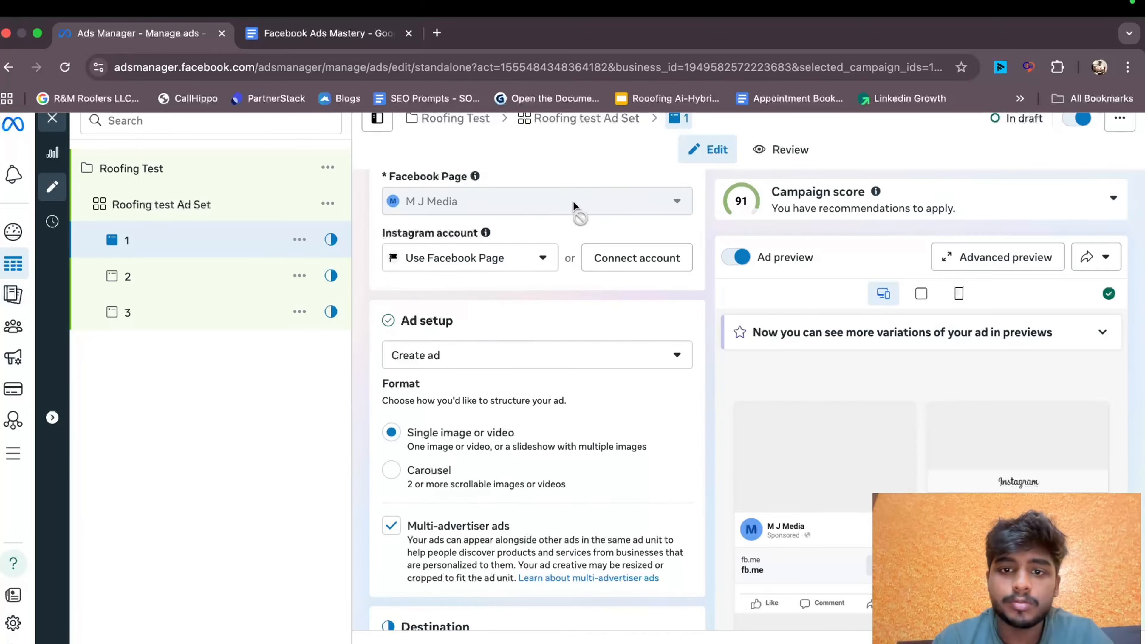
click(479, 264)
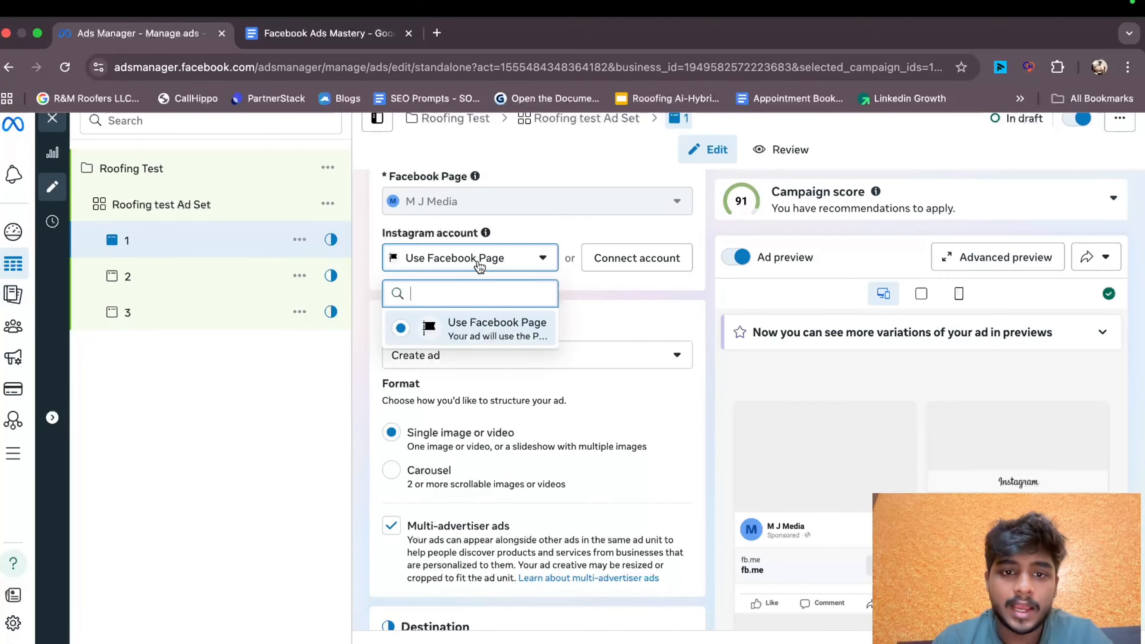
click(479, 264)
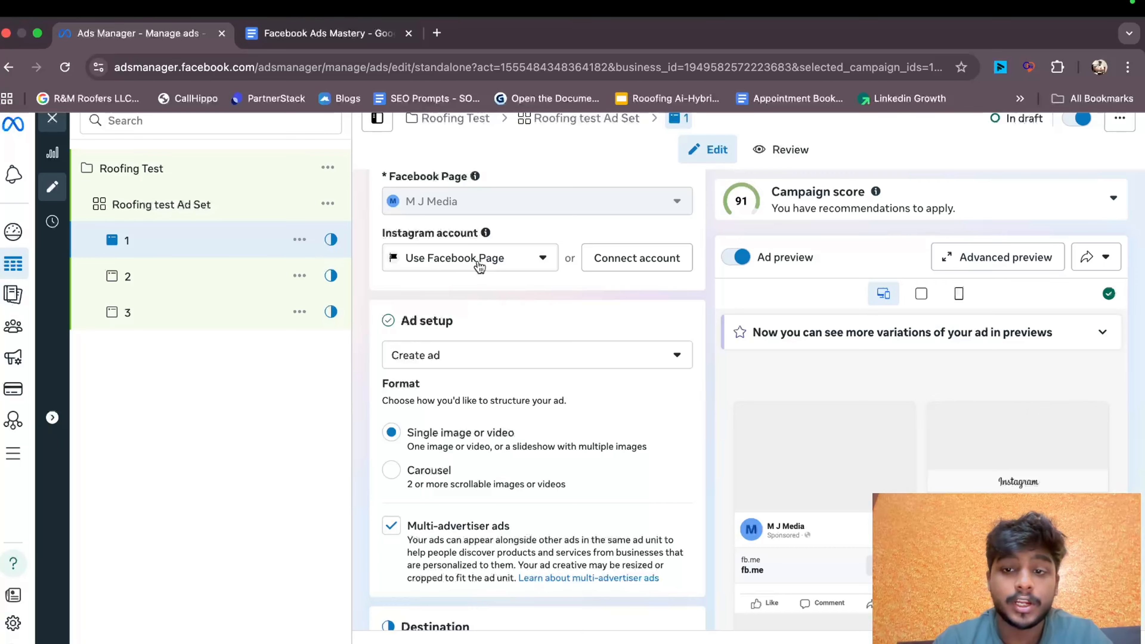
- Turn off Multi-advertiser ads in the ad setup of ad 1
scroll(479, 266, down, 1)
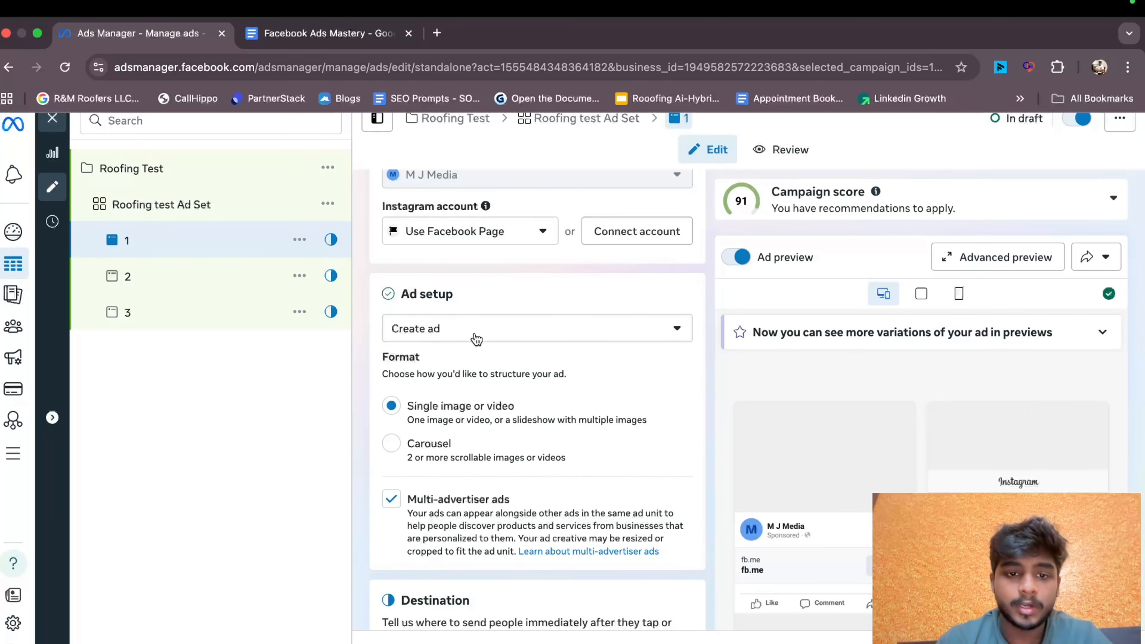
scroll(474, 336, down, 2)
scroll(397, 402, down, 2)
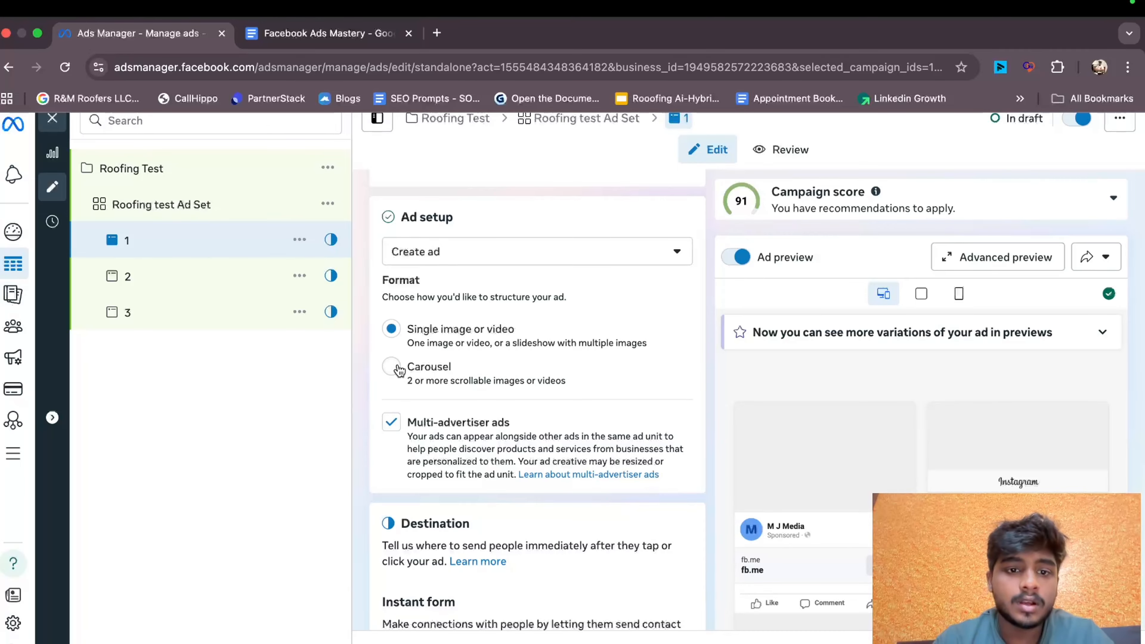
scroll(420, 329, down, 2)
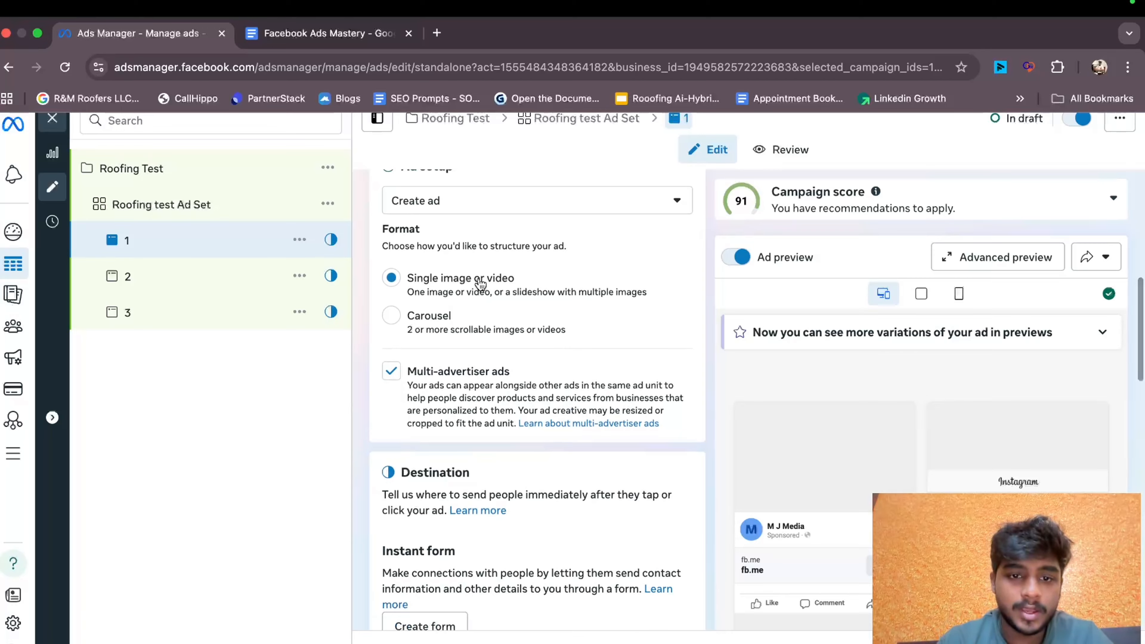
scroll(480, 285, down, 2)
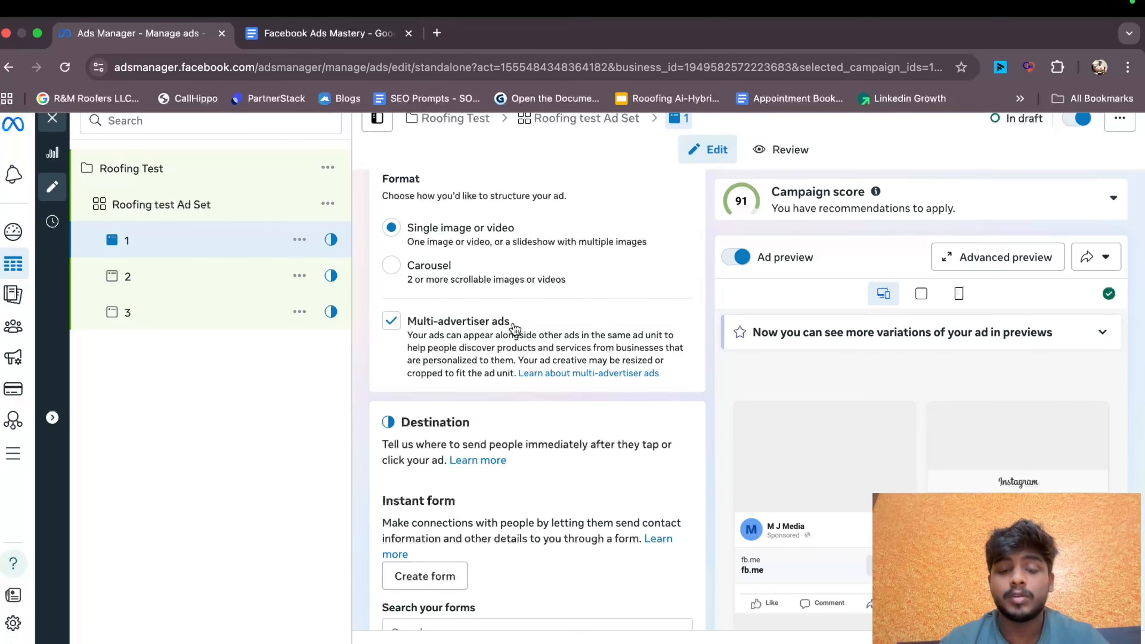
click(391, 320)
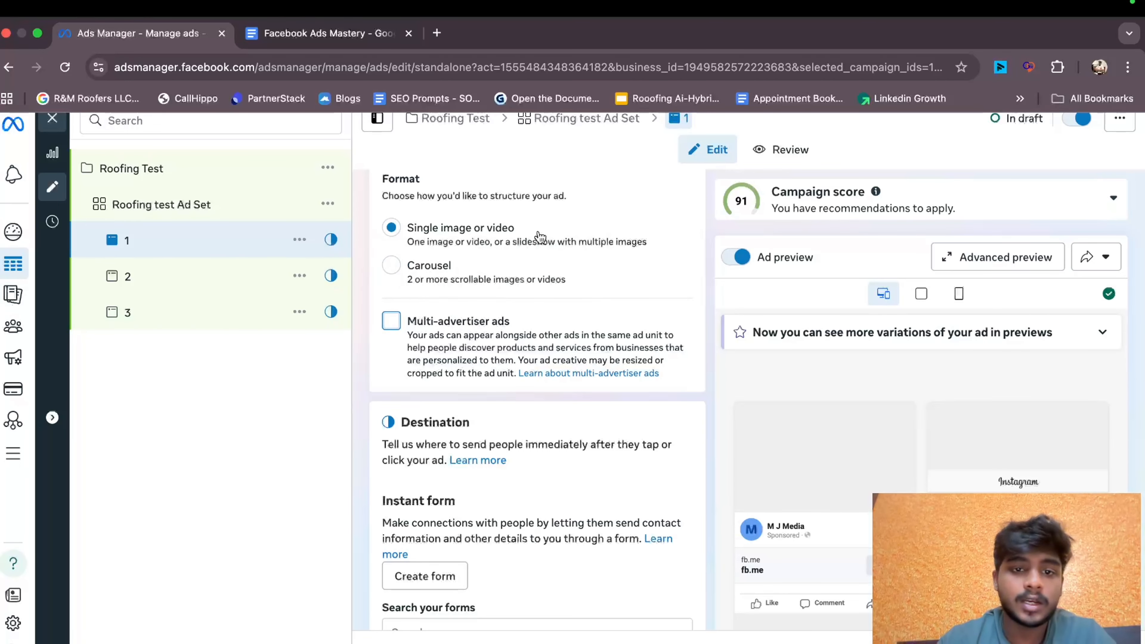
- Start setting up the creative of ad 1 as an image ad and show the account's media
scroll(513, 460, down, 7)
scroll(440, 325, down, 5)
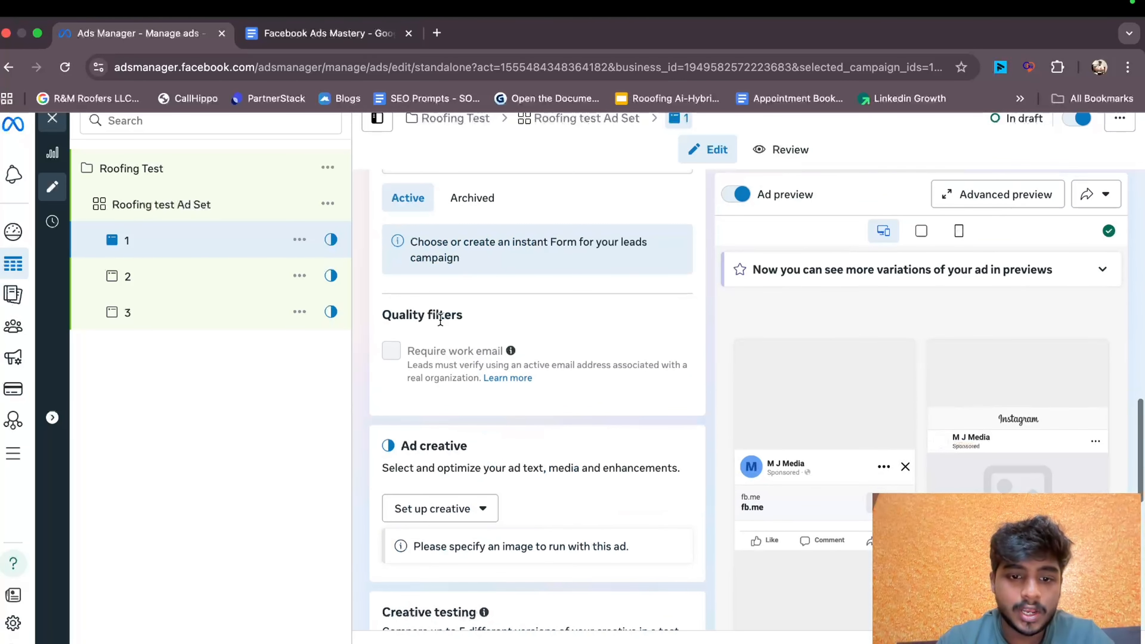
click(437, 422)
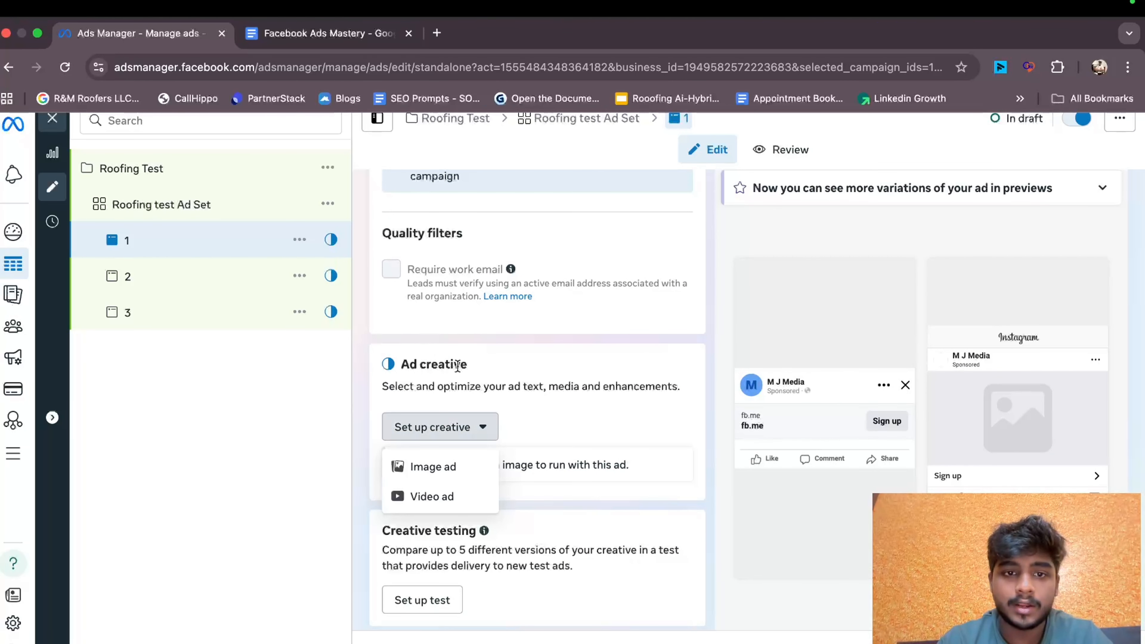
click(427, 467)
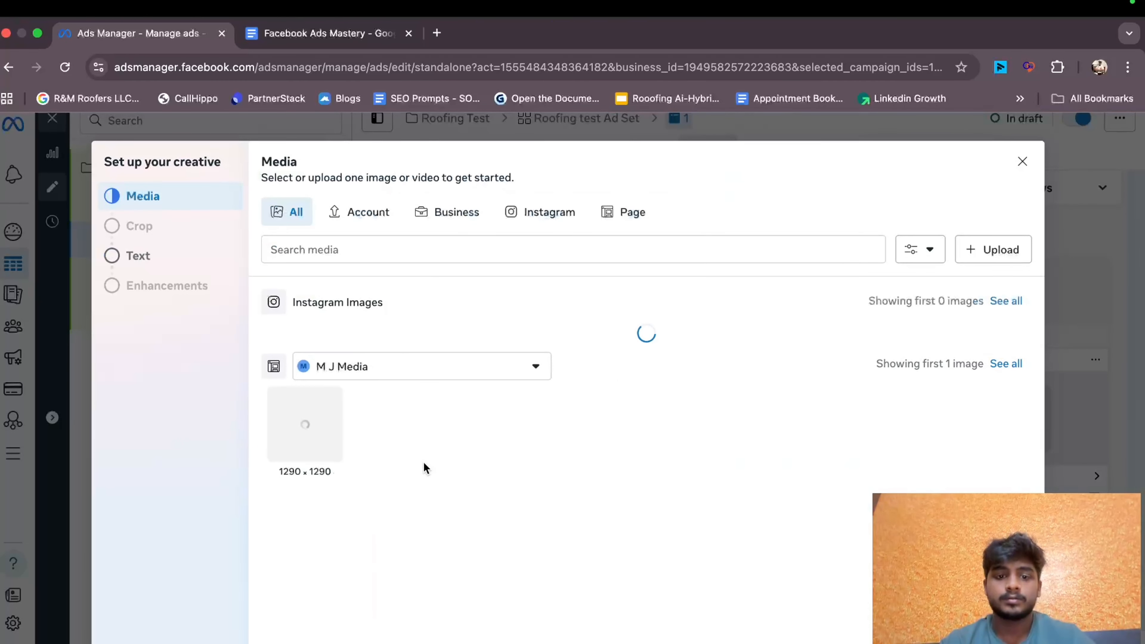
click(378, 218)
- Upload the roof image 1.jpg from the Video -2 folder on the Desktop to the account's media
click(992, 263)
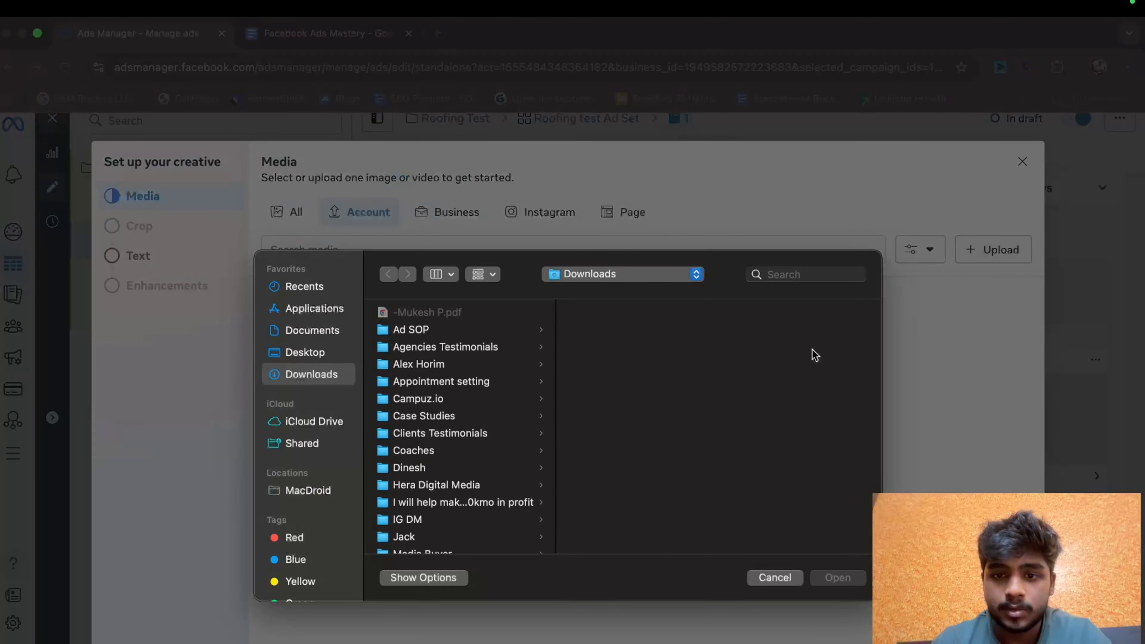
scroll(470, 417, down, 10)
click(303, 361)
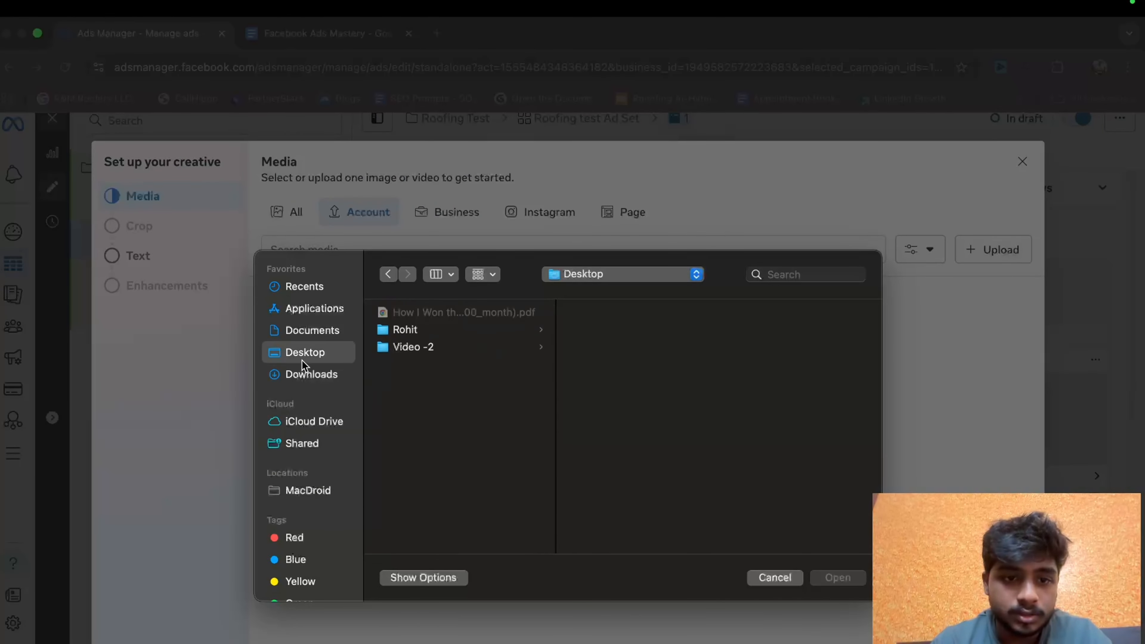
click(433, 345)
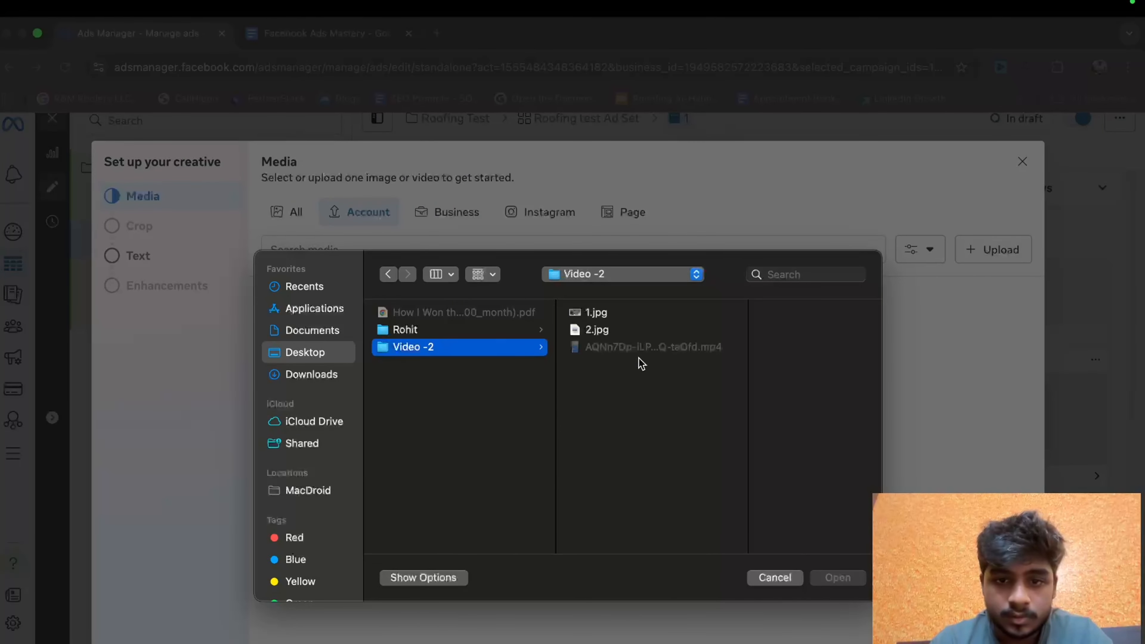
click(618, 318)
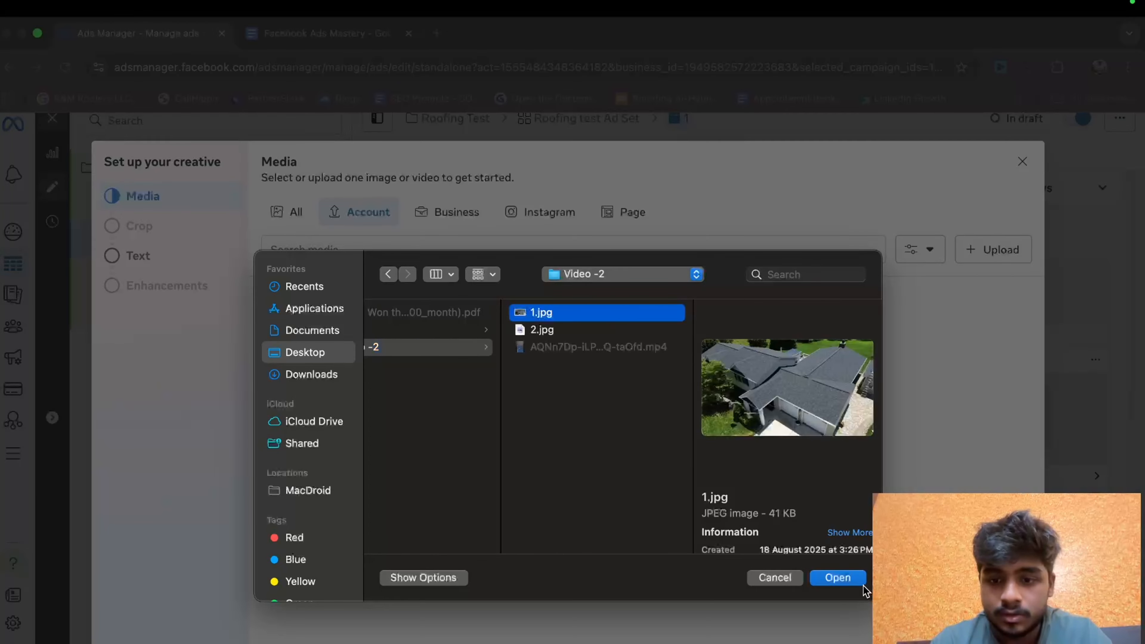
click(852, 582)
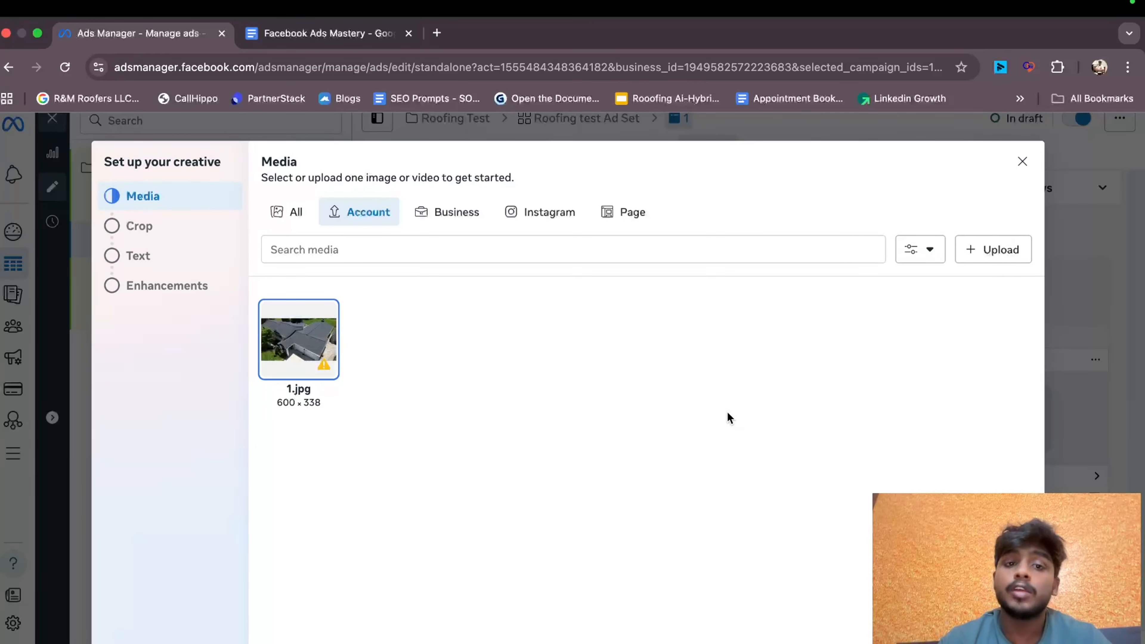
- Use 1.jpg as the ad's media, accept the original square and vertical crops, and proceed to the ad text
mouse_move(320, 360)
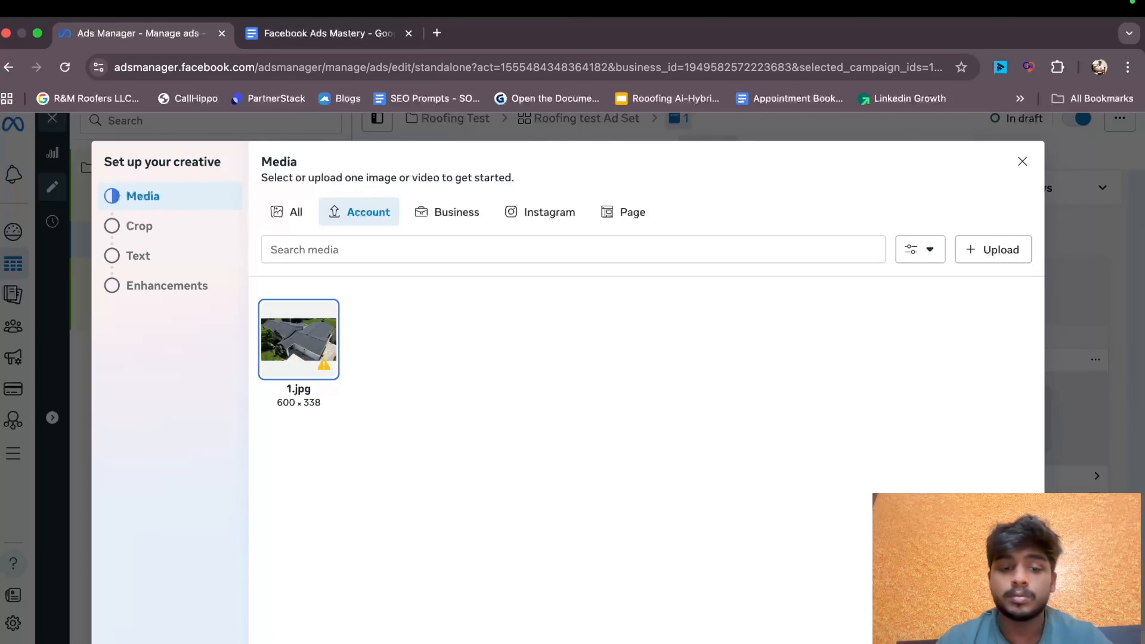
click(1008, 636)
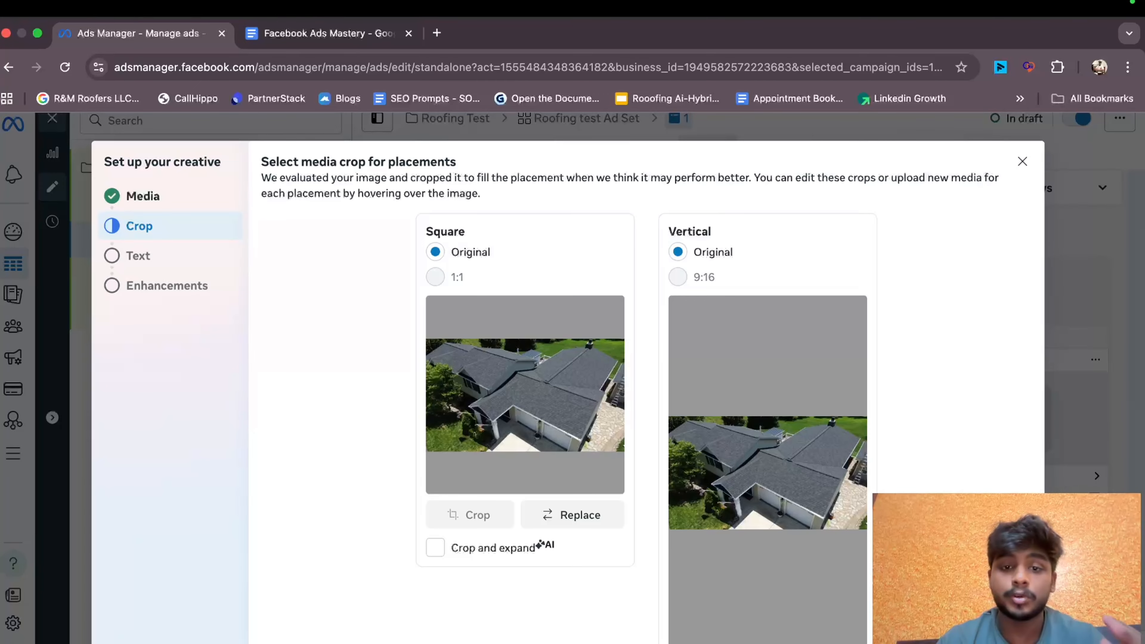
click(998, 636)
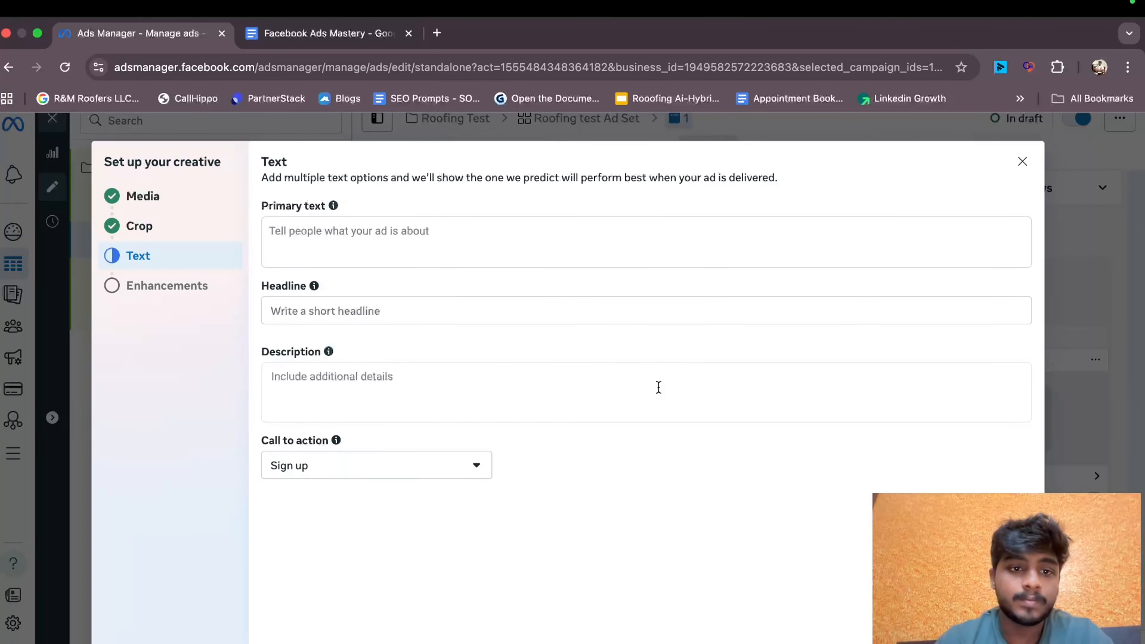
- Copy the full primary text from the Facebook Ads Mastery Google Doc into the primary text of ad 1
click(280, 231)
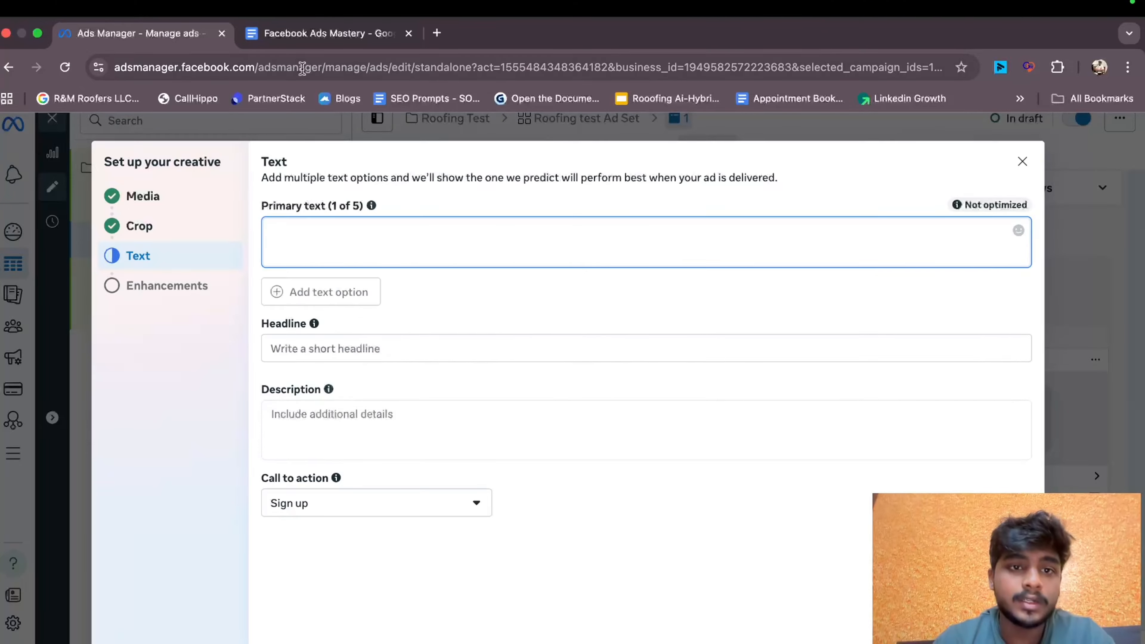
click(307, 37)
scroll(387, 270, down, 2)
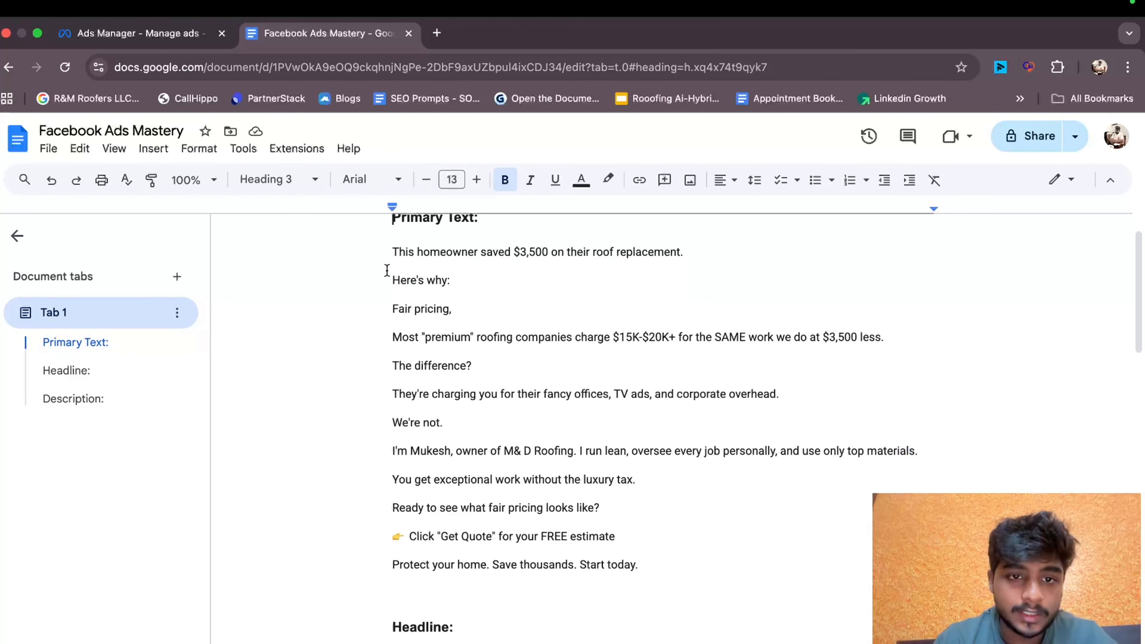
drag(391, 251, 648, 568)
key(super+c)
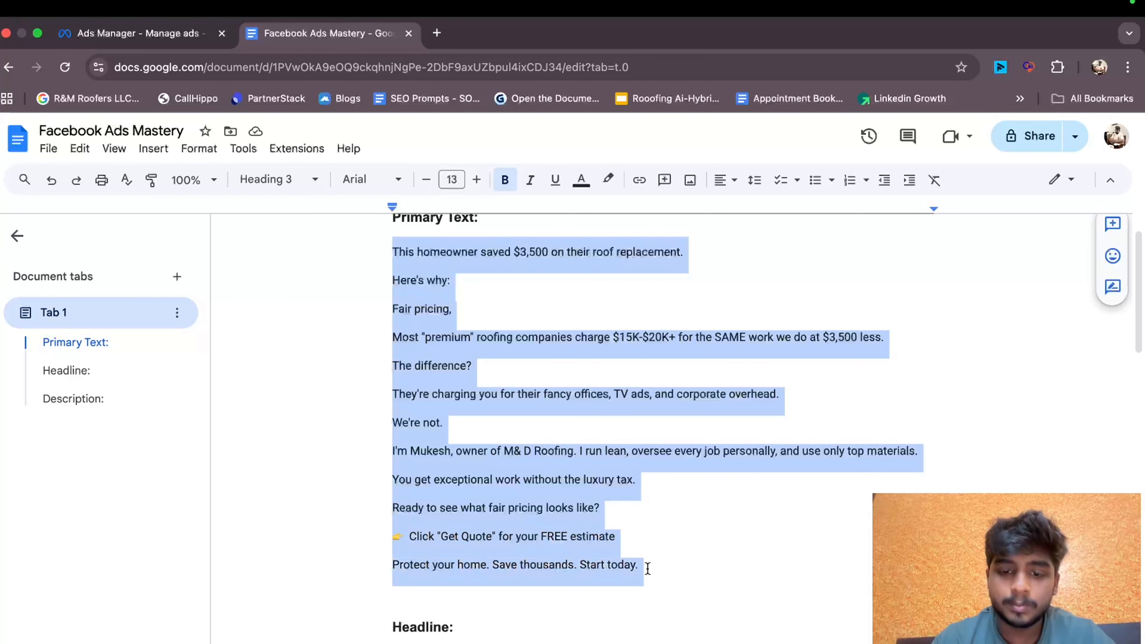
click(133, 40)
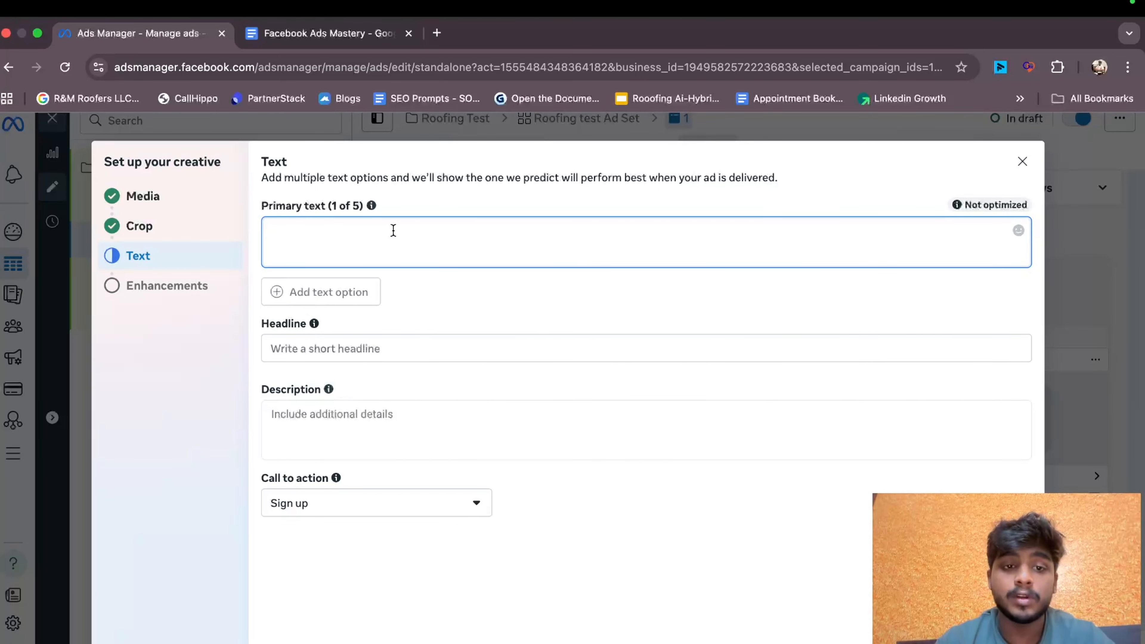
key(super+v)
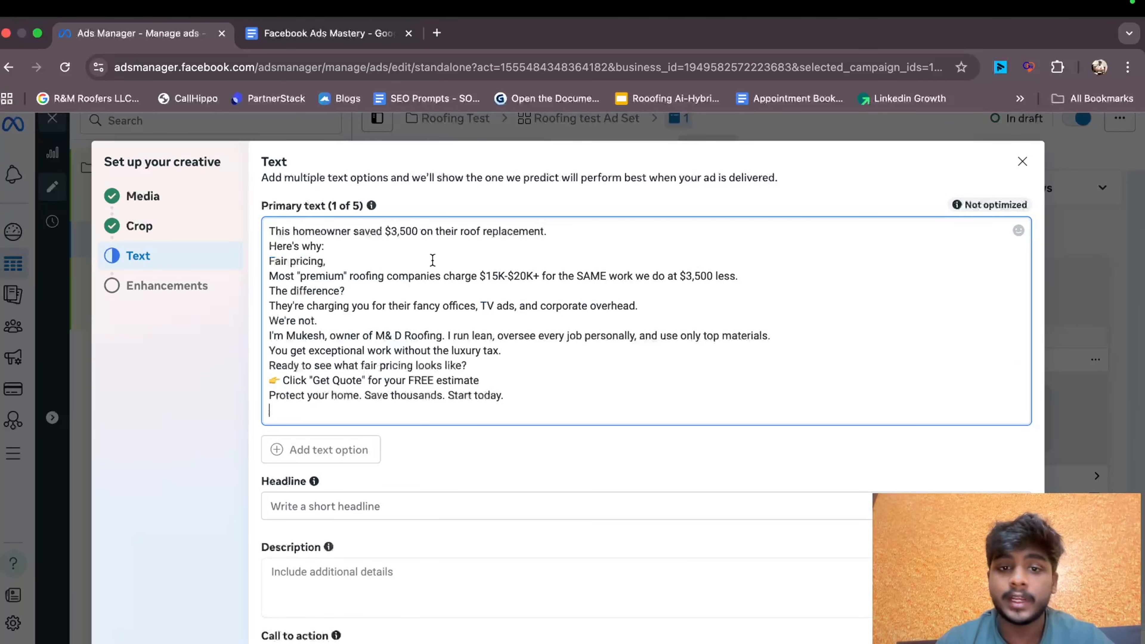
- Separate the lines of the primary text with blank lines, from the opening sentence down to "Protect your home. Save thousands. Start today."
click(270, 247)
key(Return)
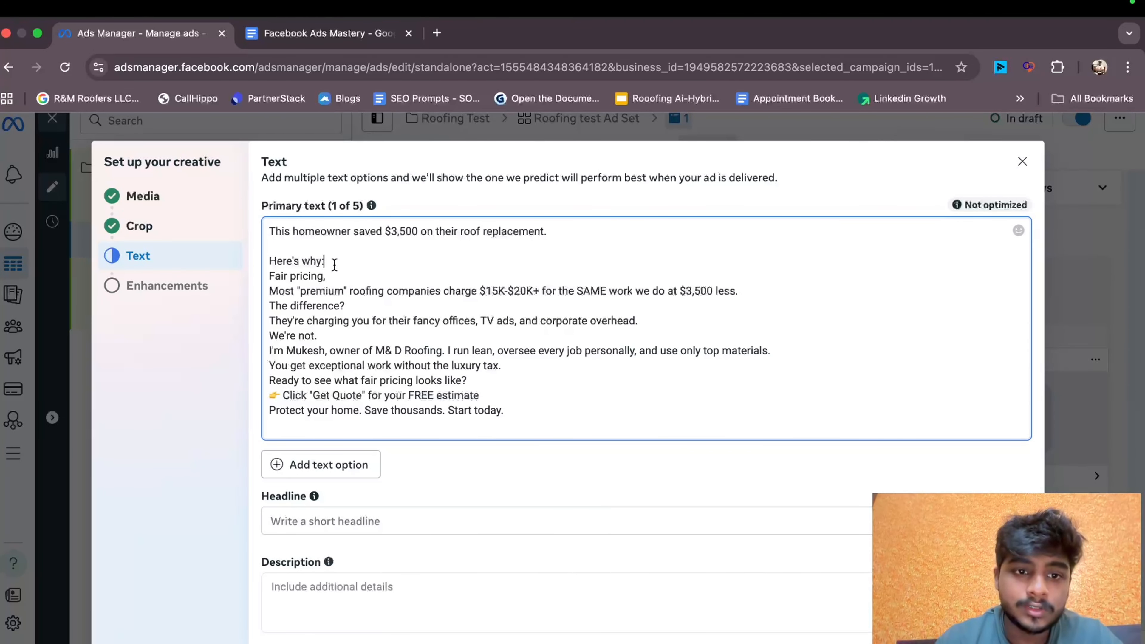
key(Return)
click(368, 292)
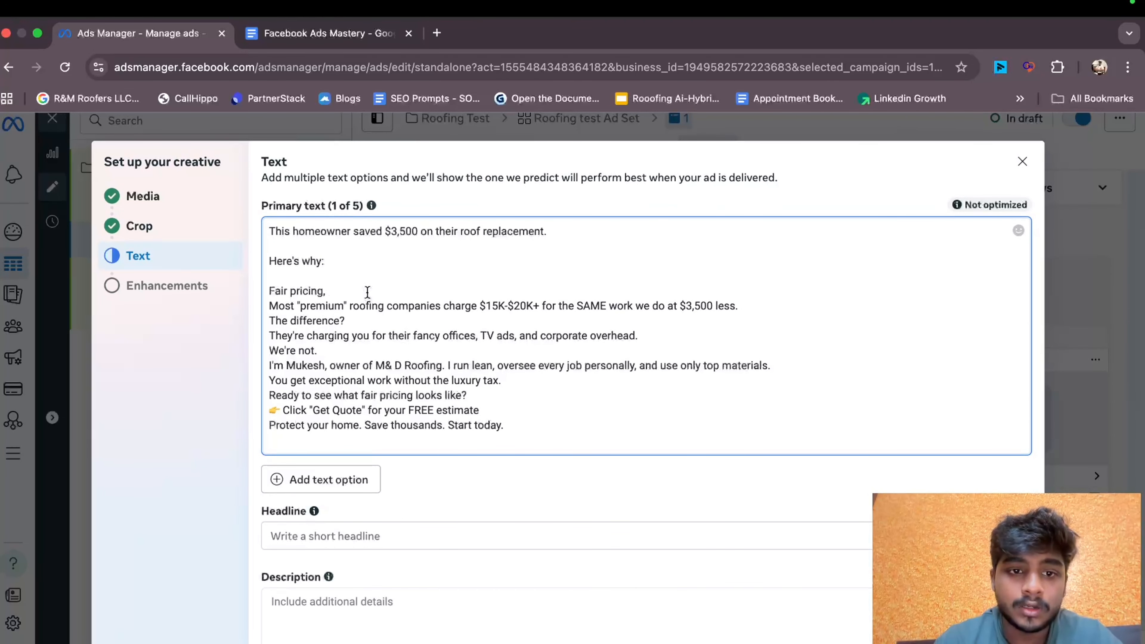
key(Return)
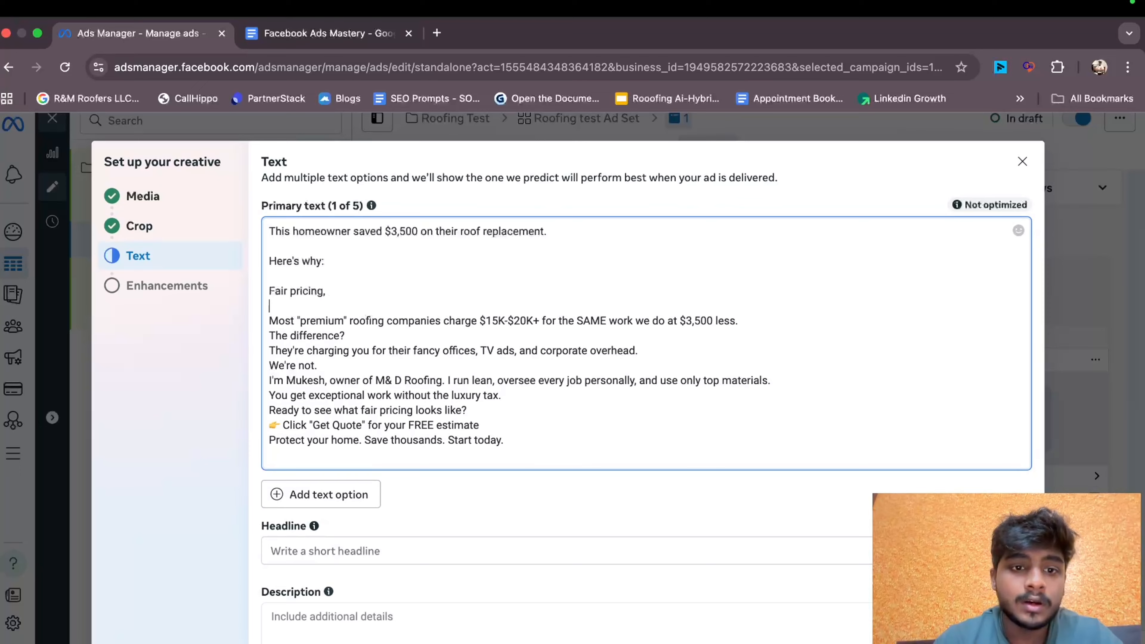
click(737, 322)
key(Return)
key(Return)
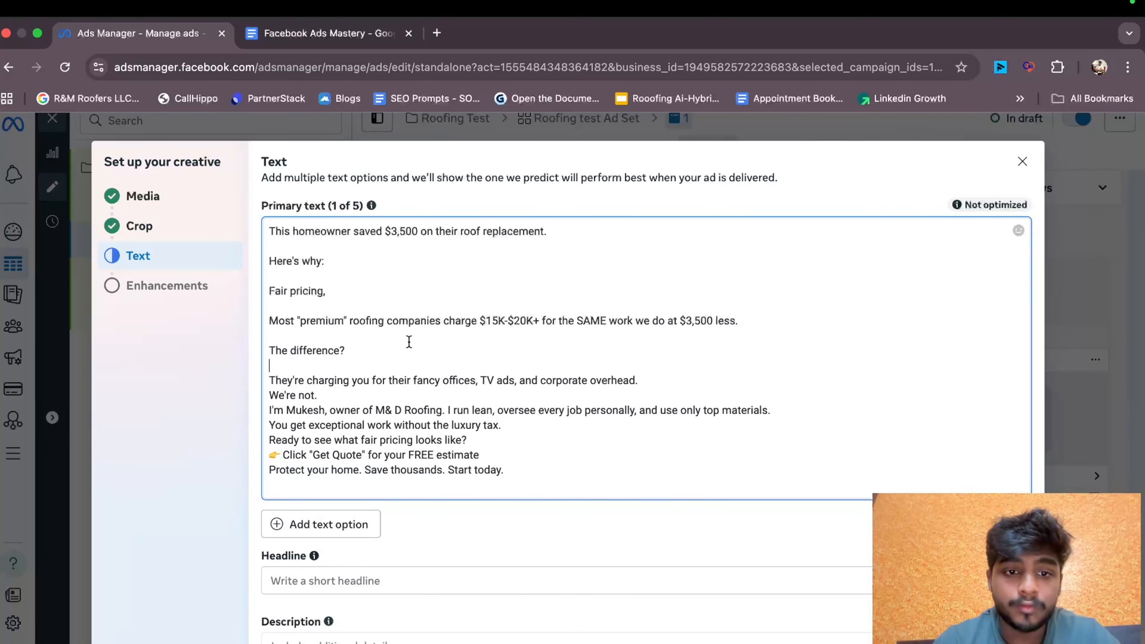
click(455, 408)
key(Return)
click(509, 455)
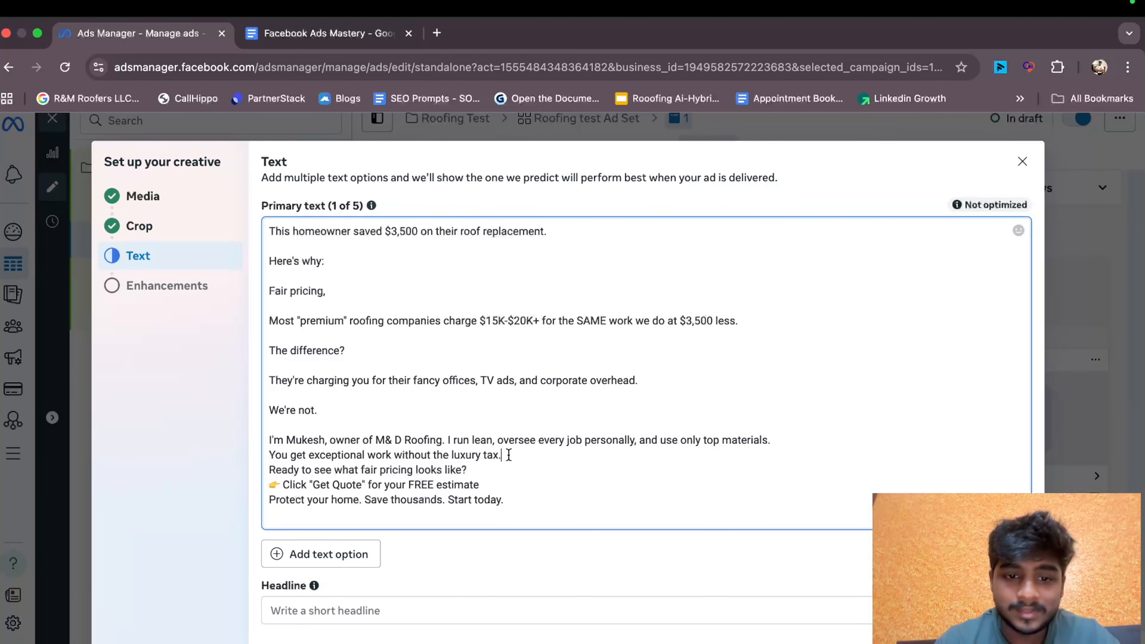
key(Return)
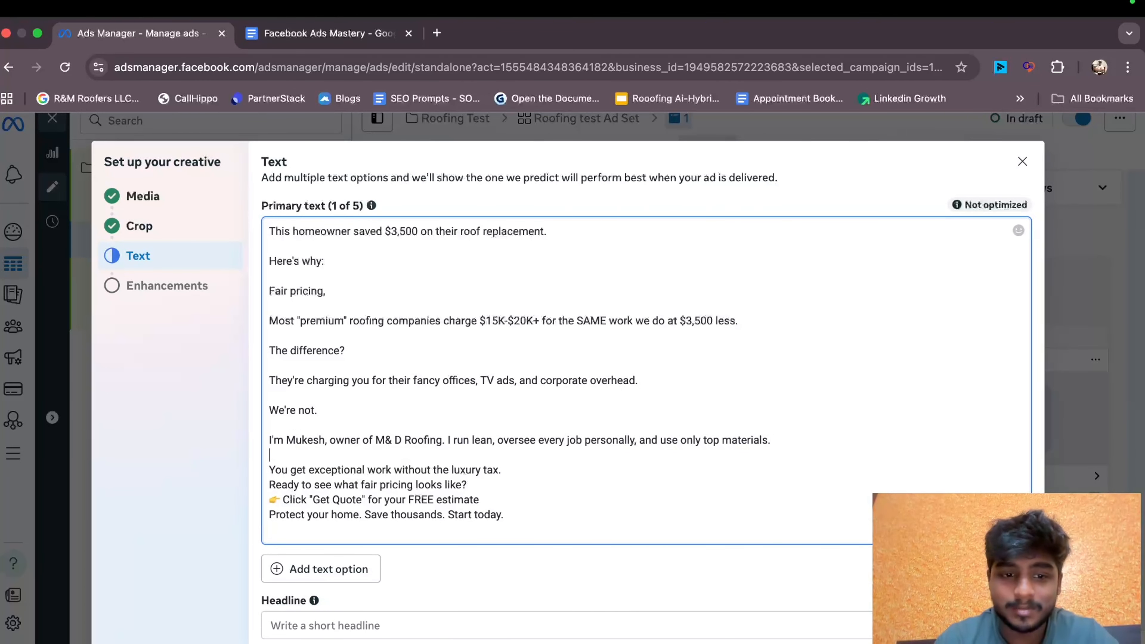
click(556, 471)
key(Return)
click(487, 502)
key(Return)
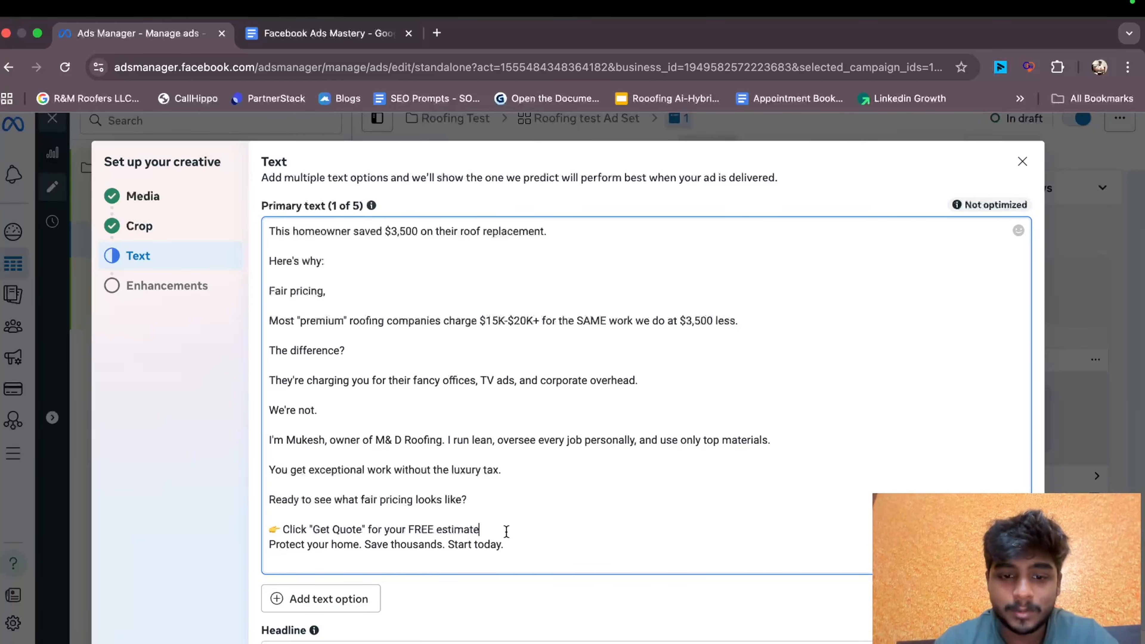
key(Return)
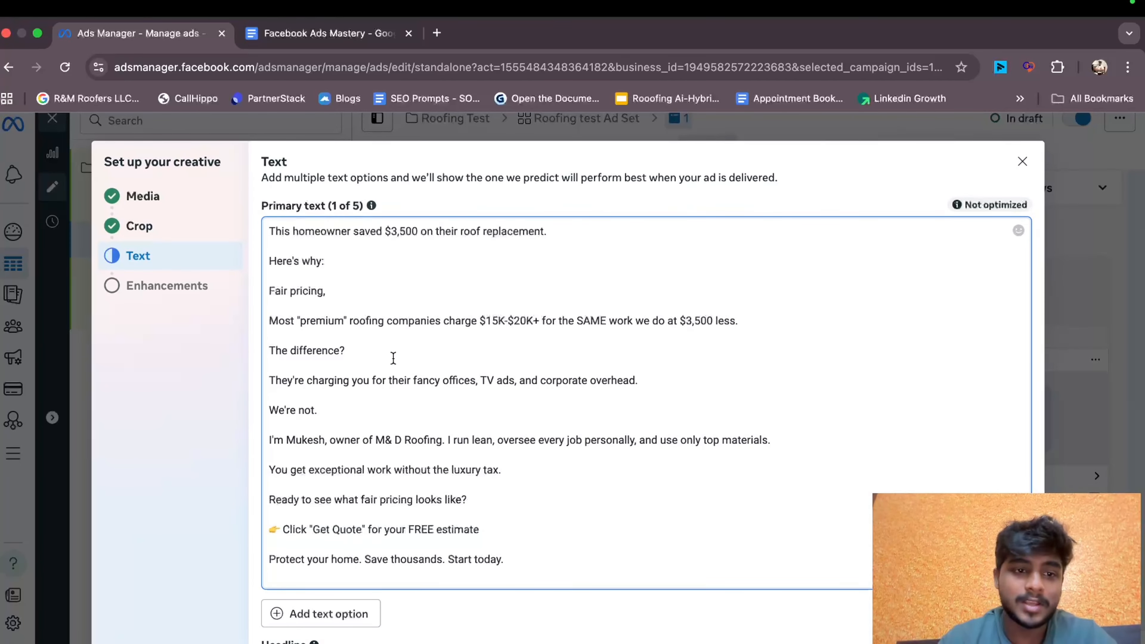
- Copy the headline "Roof replacement for $3,500 LESS" from the Google Doc into the ad's headline
scroll(823, 560, down, 5)
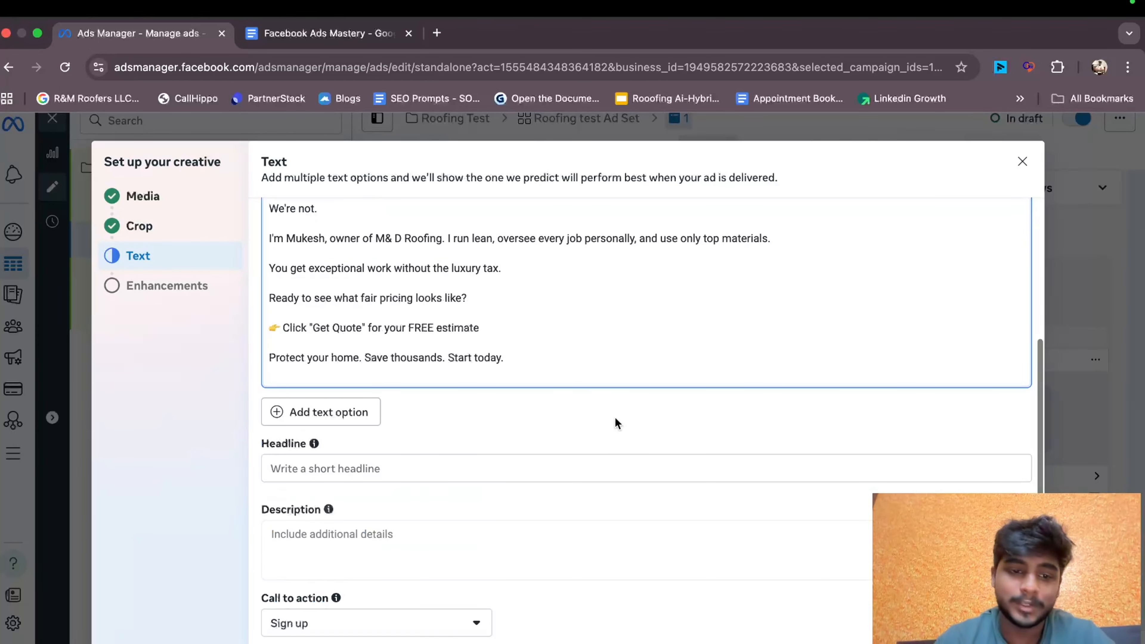
click(300, 35)
scroll(573, 496, down, 3)
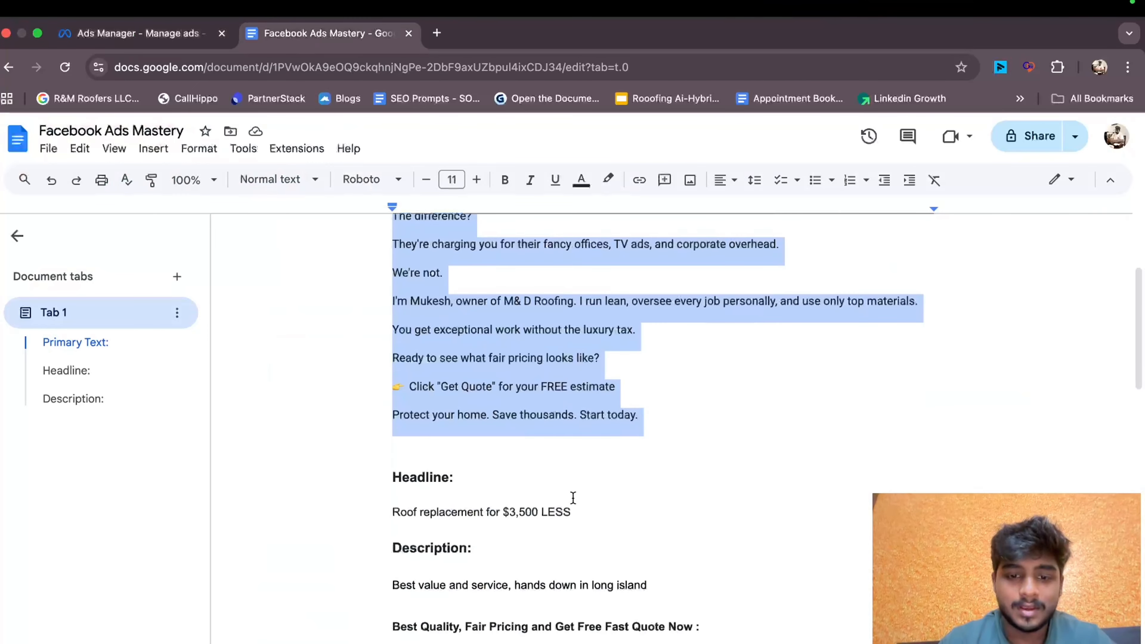
click(577, 509)
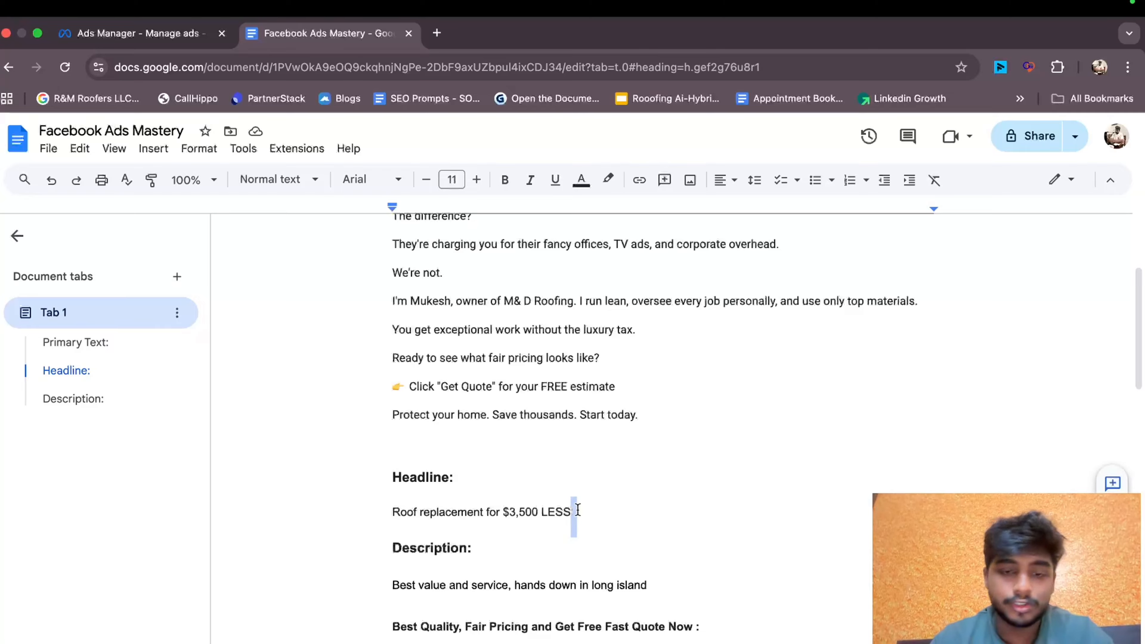
drag(576, 511, 384, 500)
key(super+c)
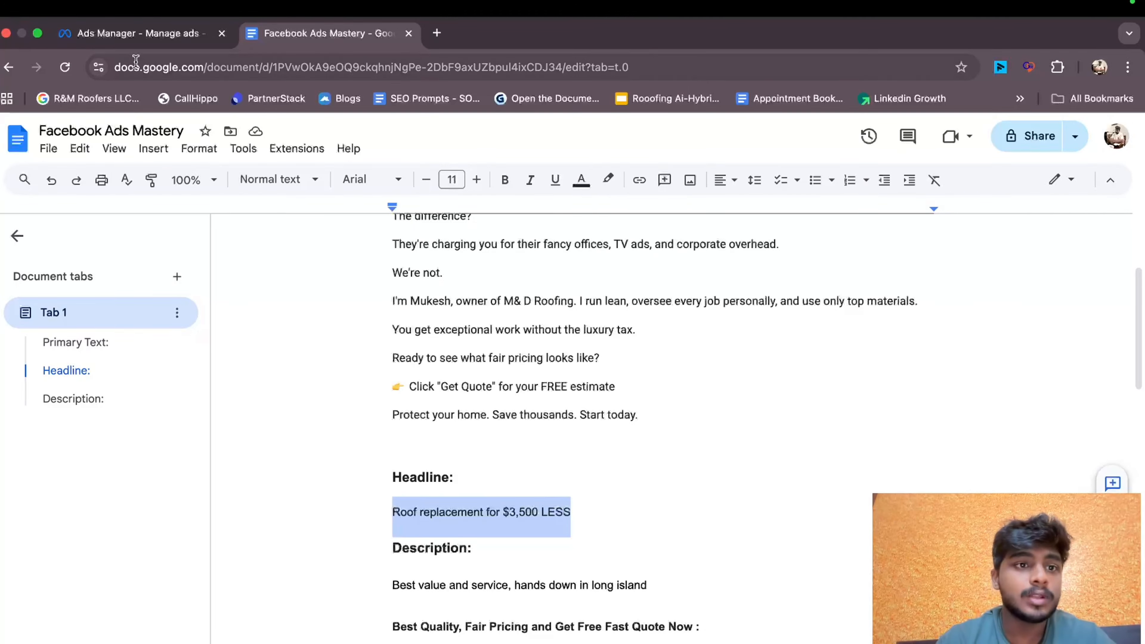
click(141, 37)
click(328, 471)
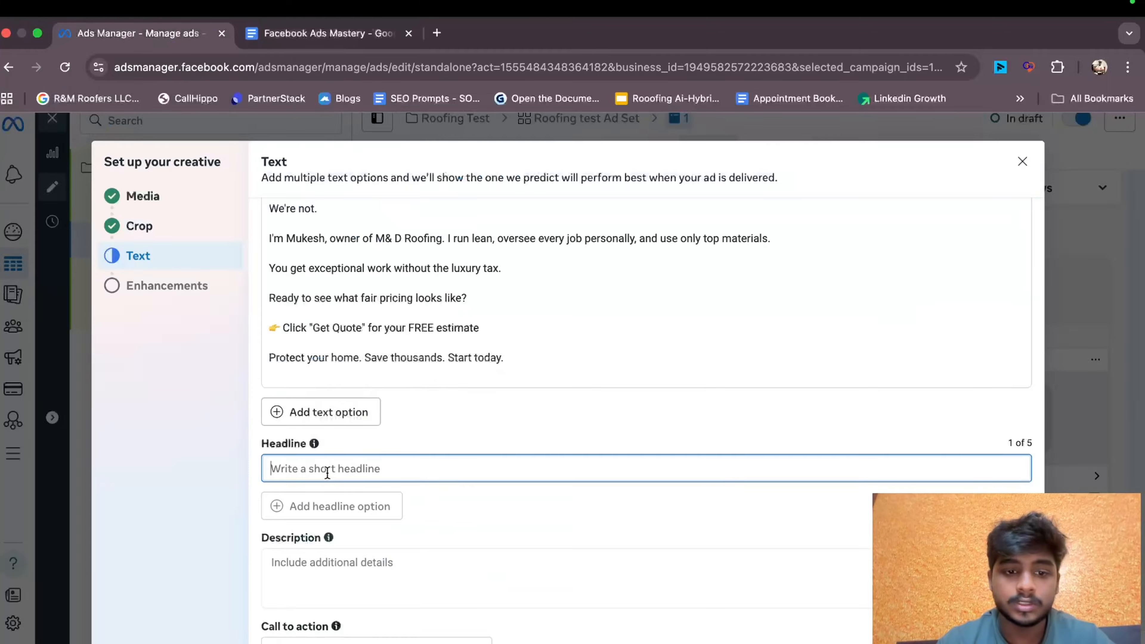
key(super+v)
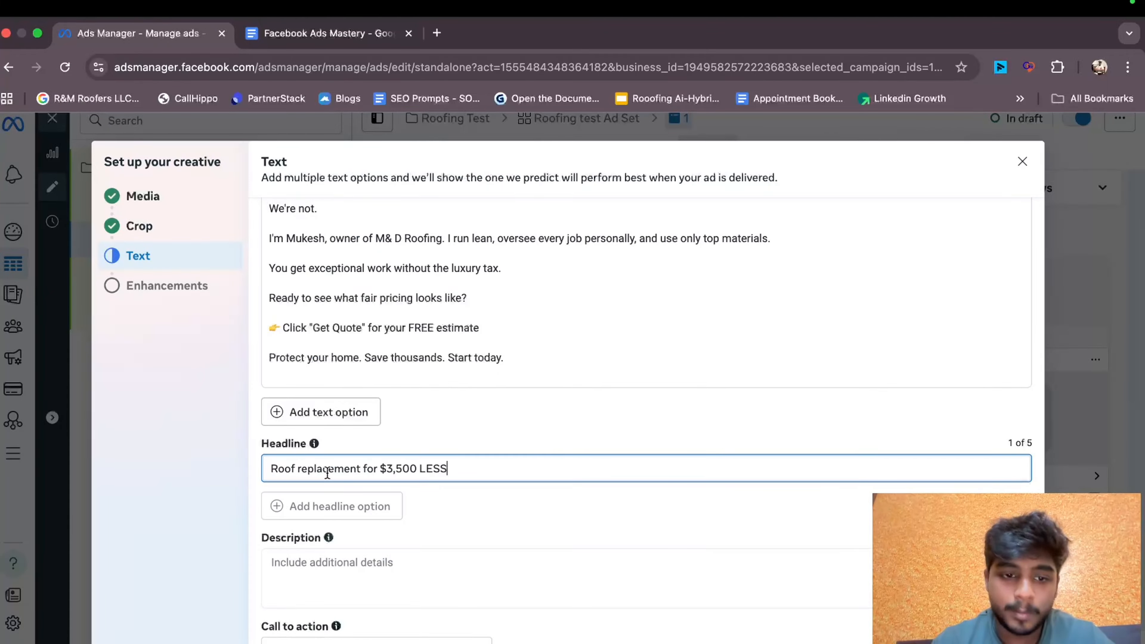
- Copy the description "Best value and service, hands down in long island" from the Google Doc into the ad's description
click(380, 564)
click(339, 36)
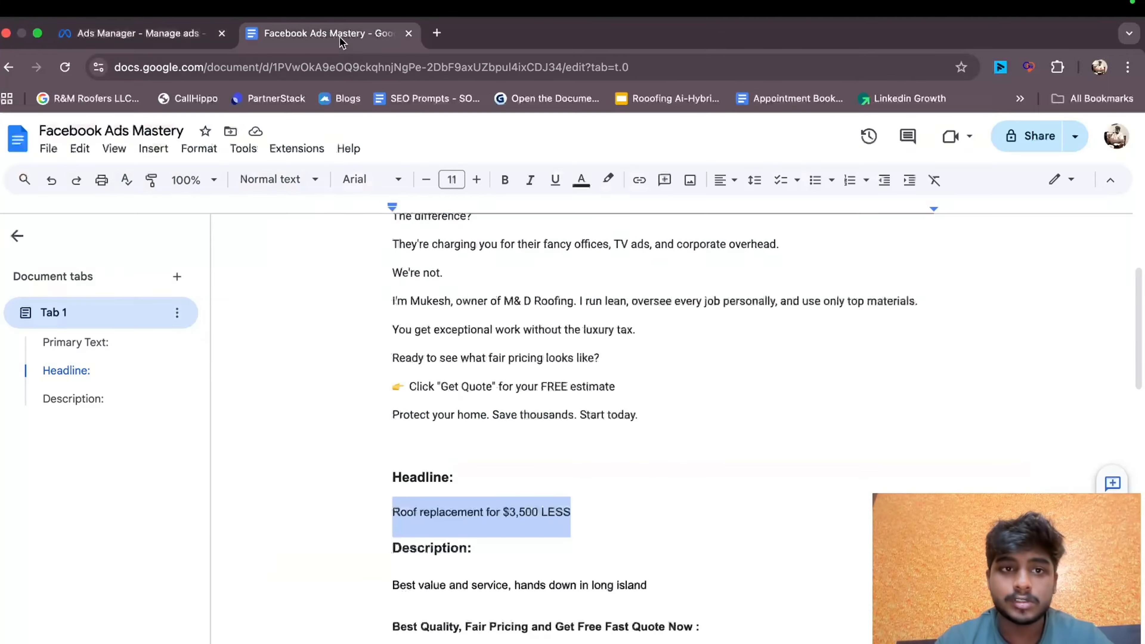
scroll(509, 446, down, 3)
drag(394, 429, 682, 432)
key(super+c)
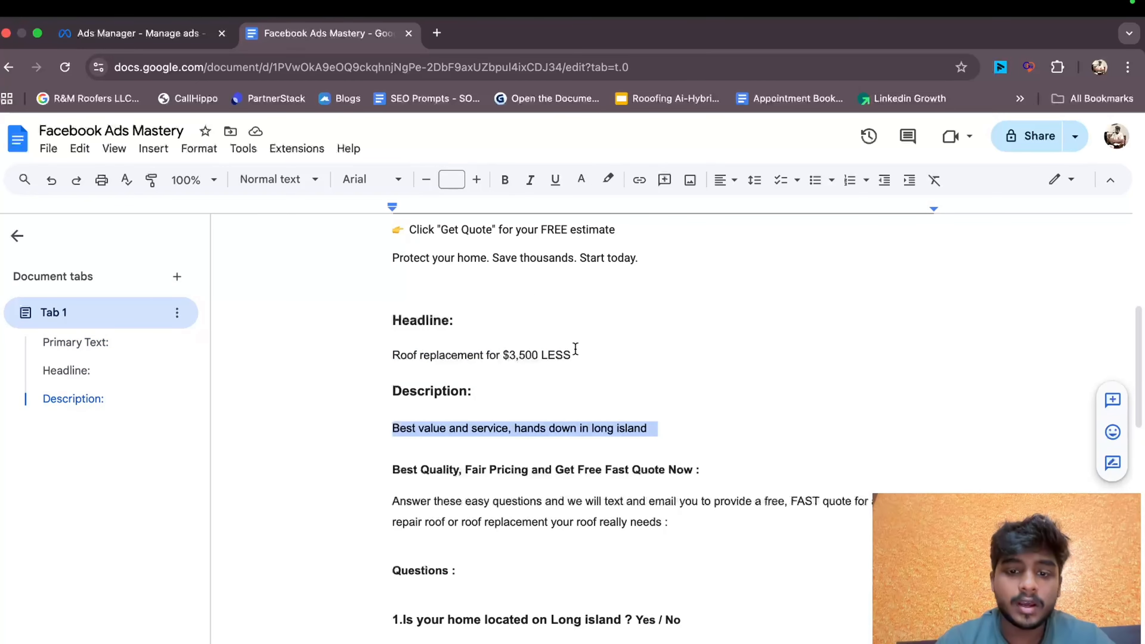
click(136, 34)
click(303, 564)
key(super+v)
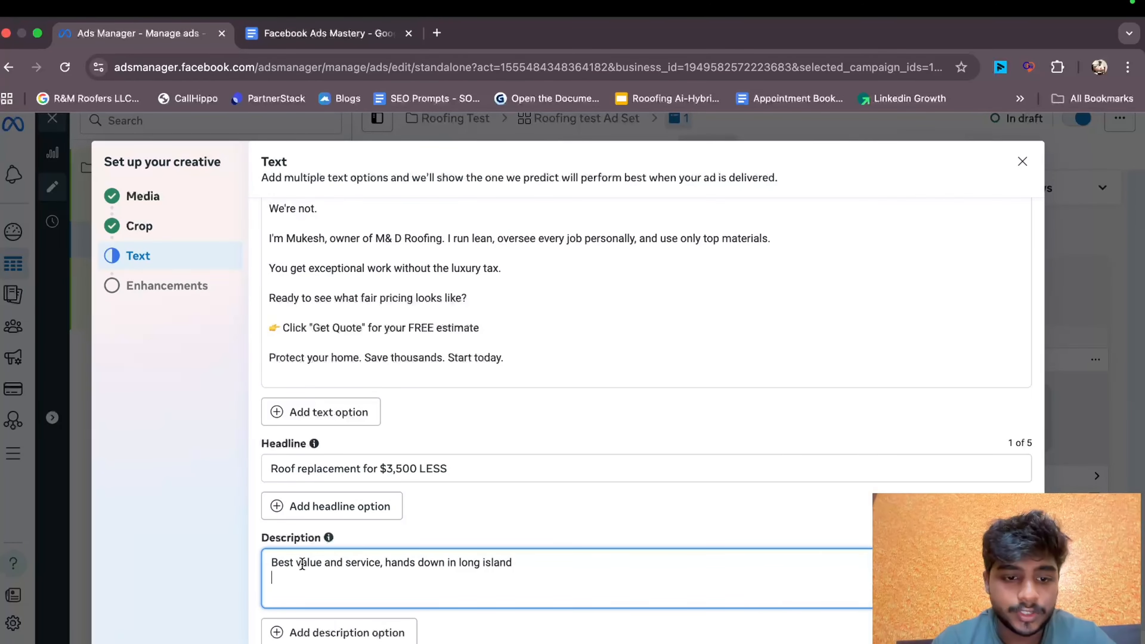
- Proceed to ad 1's Advantage+ creative enhancements and turn on Add overlays, Visual touch-ups, Text improvements and Add animation
click(1003, 639)
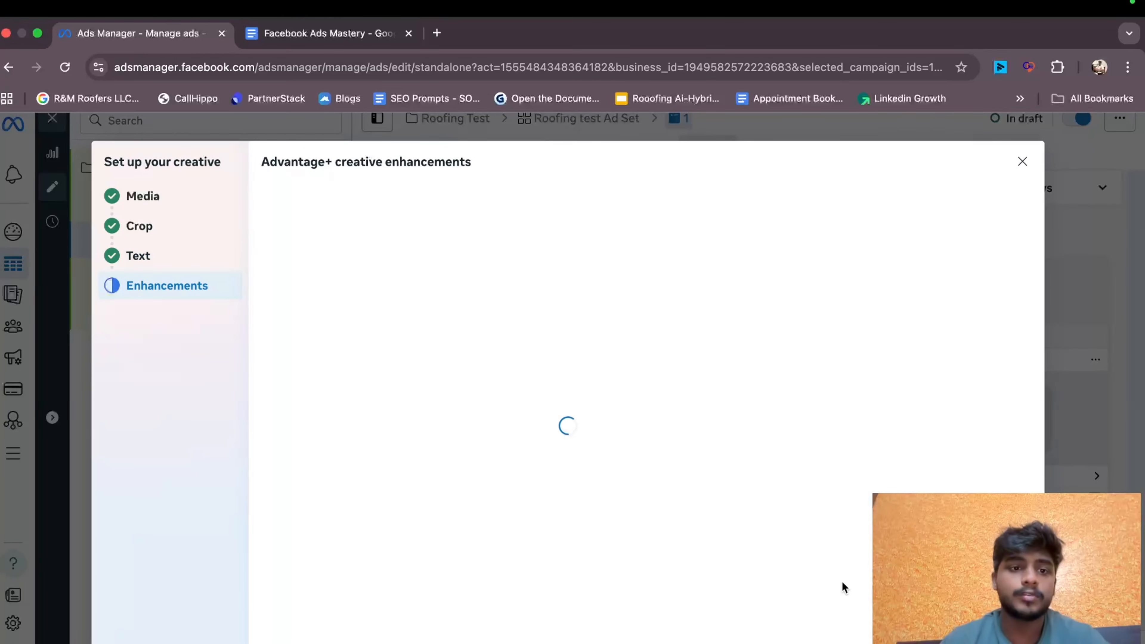
scroll(511, 432, down, 2)
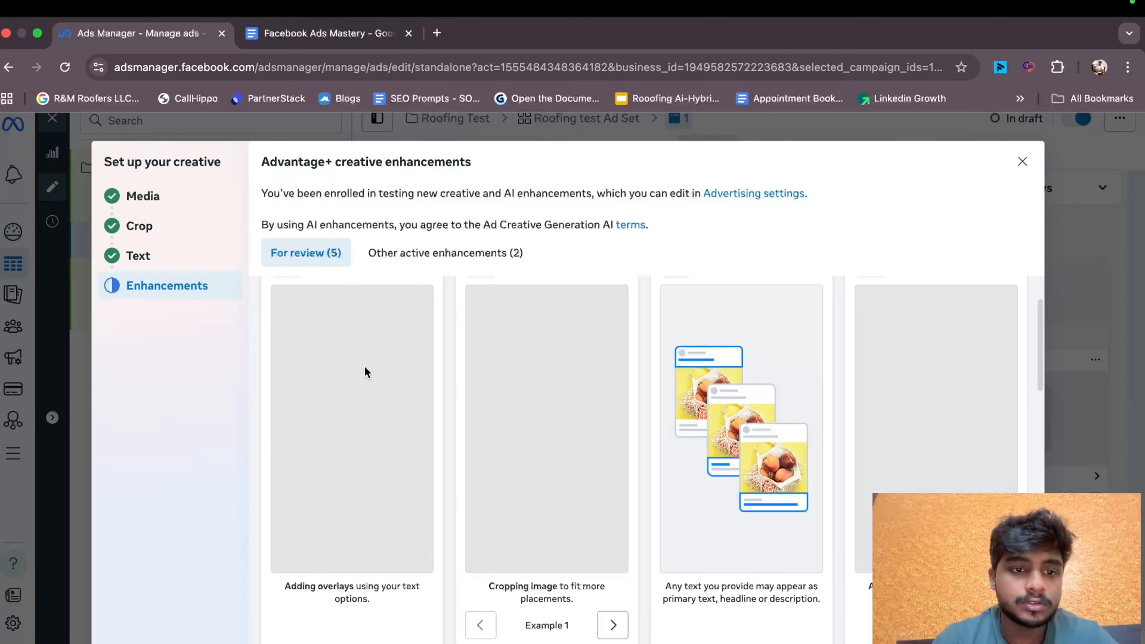
scroll(368, 428, down, 3)
scroll(369, 430, up, 5)
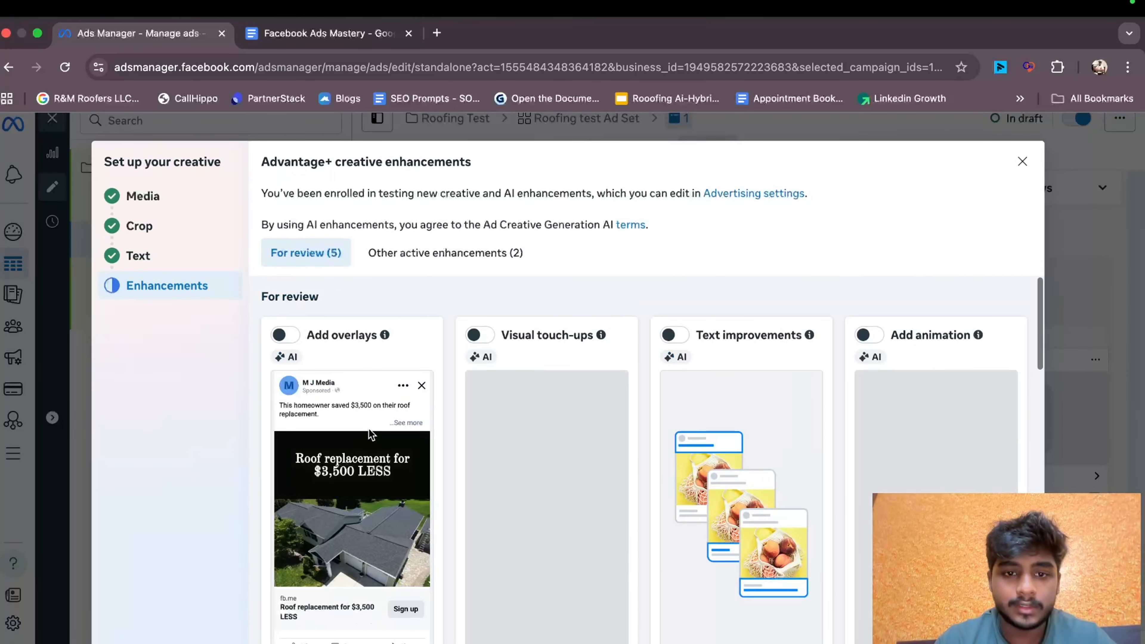
click(285, 335)
click(480, 336)
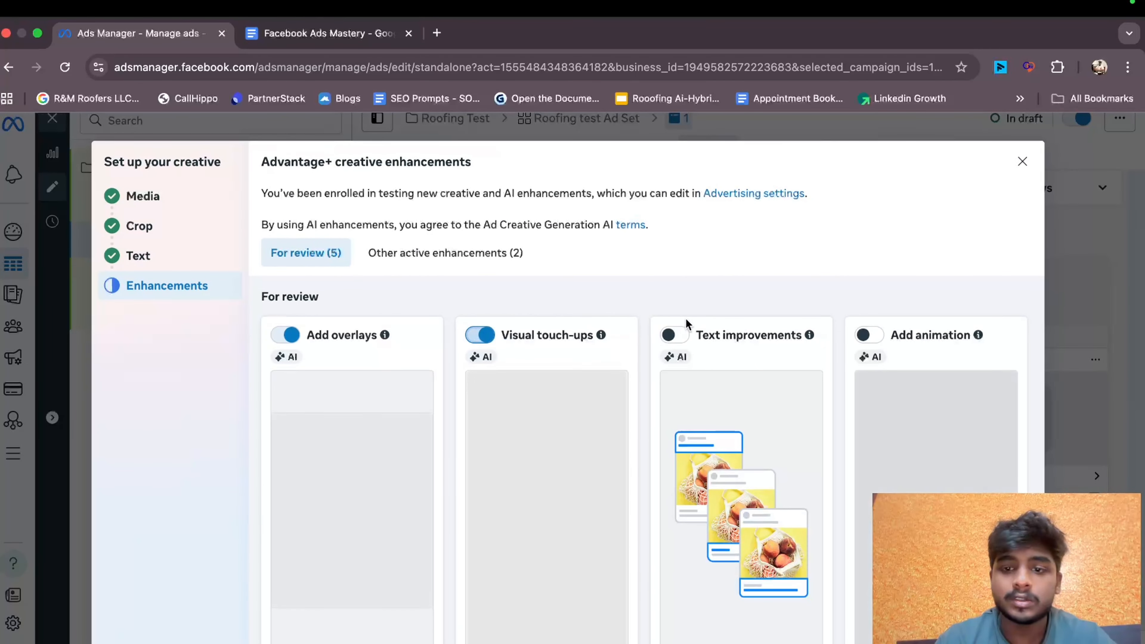
click(675, 334)
click(872, 338)
- Turn on the Adjust brightness enhancement and finish the creative setup of ad 1
scroll(870, 341, down, 7)
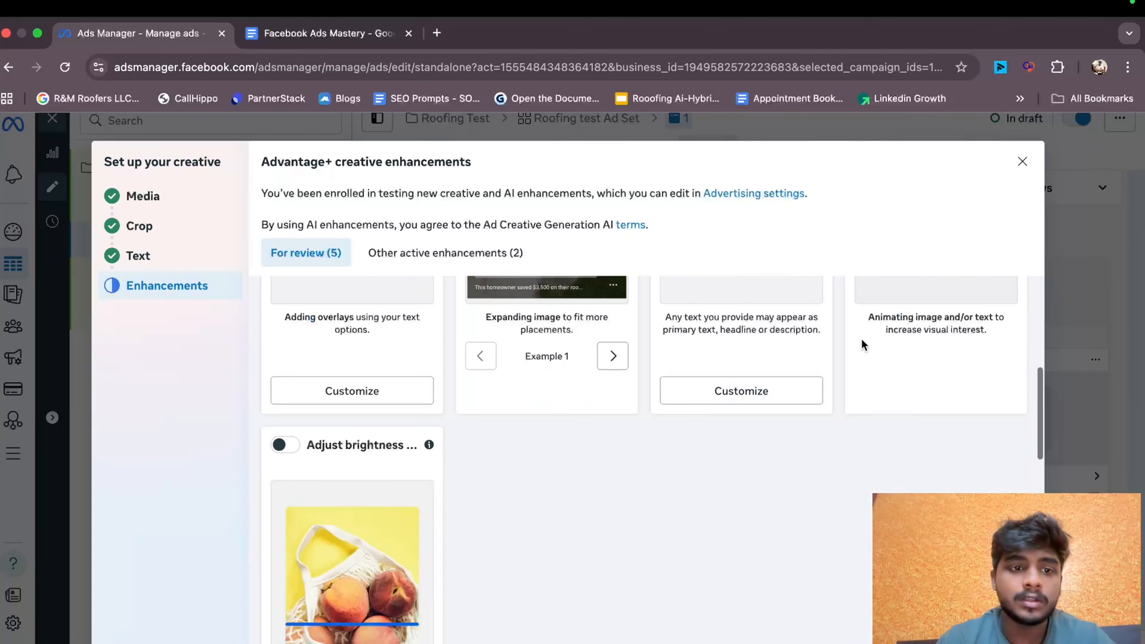
scroll(455, 435, up, 4)
scroll(455, 435, down, 5)
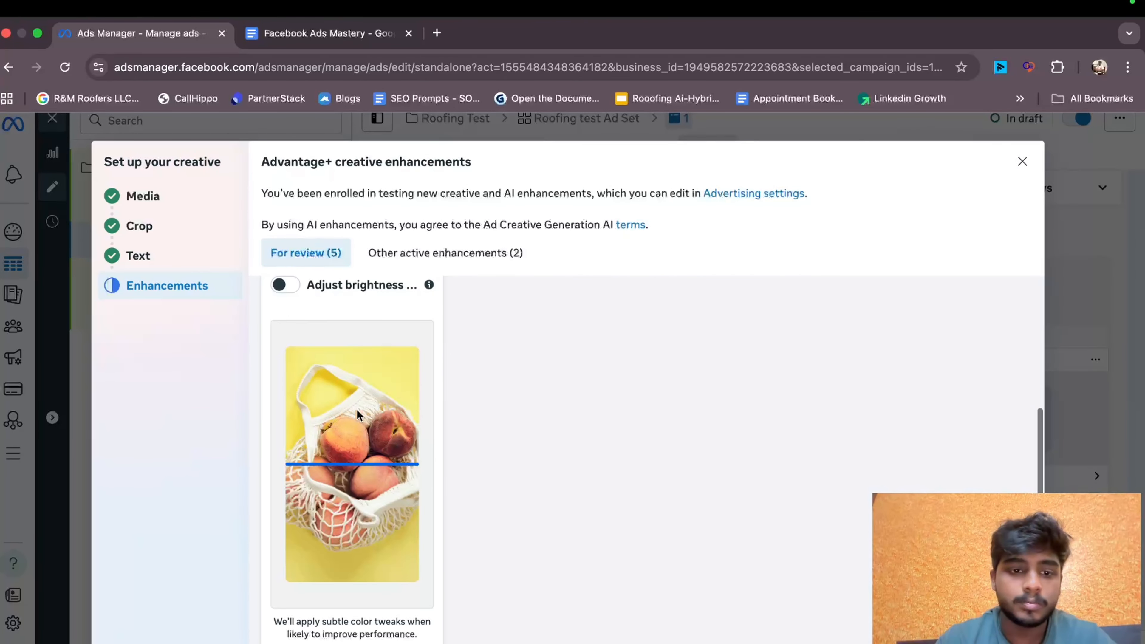
scroll(298, 465, up, 2)
click(280, 381)
scroll(466, 436, down, 5)
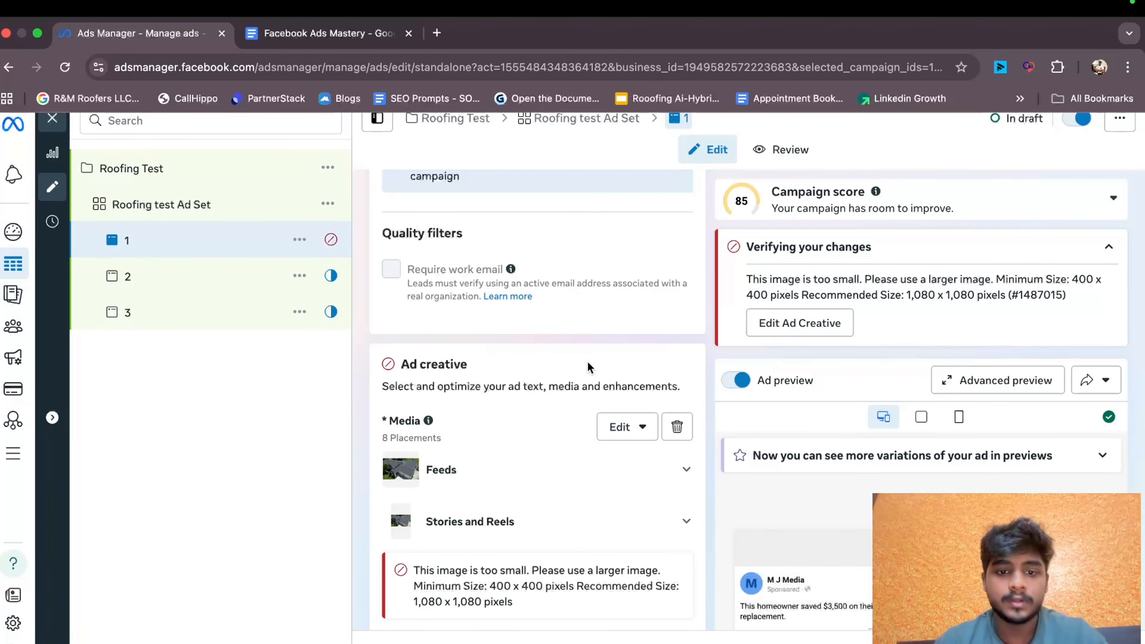
scroll(588, 363, down, 1)
scroll(587, 367, down, 2)
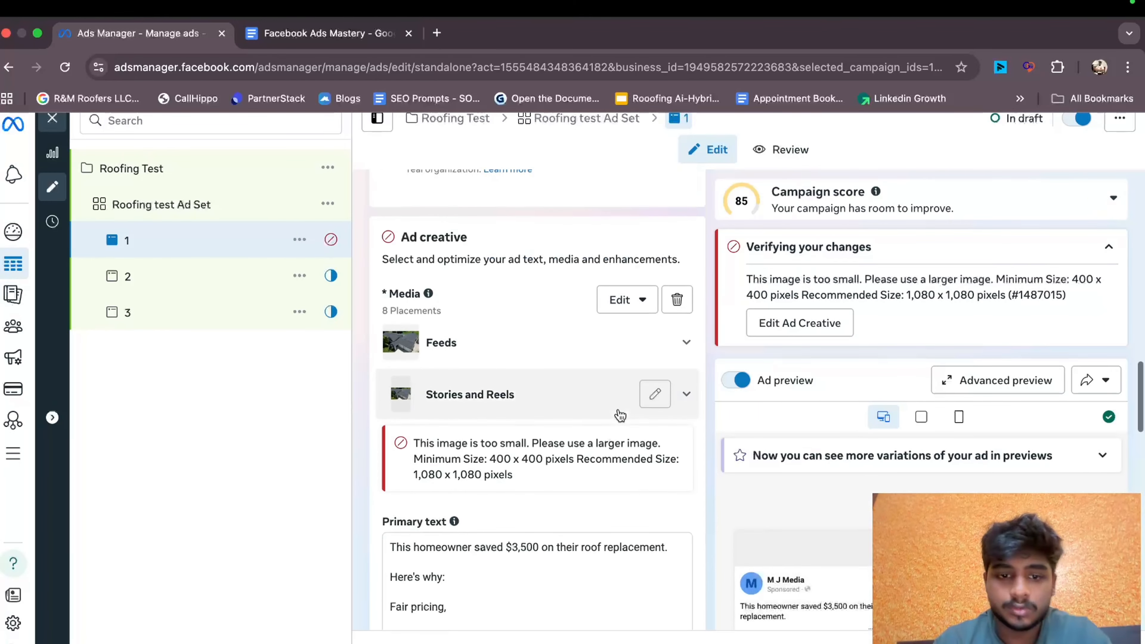
click(655, 394)
scroll(606, 388, down, 2)
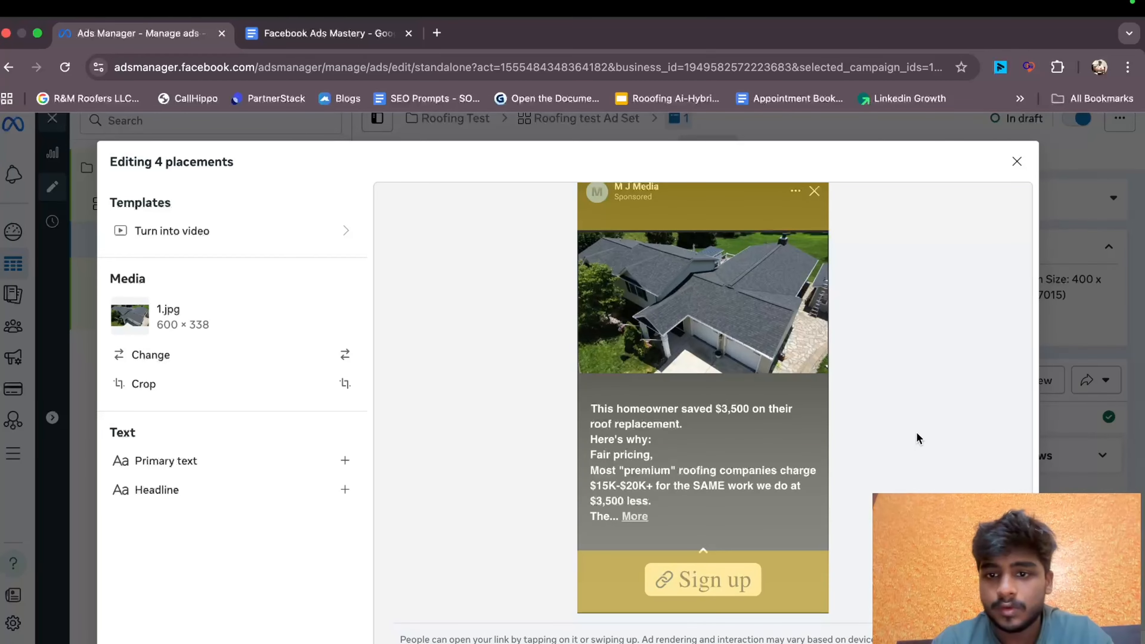
click(1016, 163)
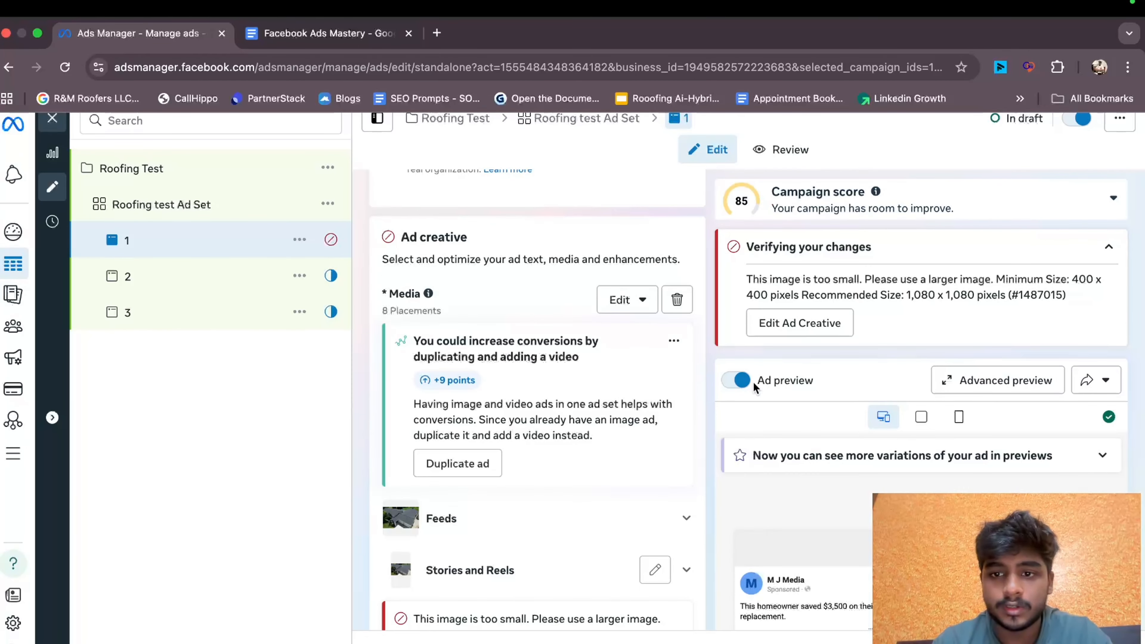
- Crop ad 1's Stories and Reels image to Horizontal 1.91:1 and save the placement edit
click(798, 324)
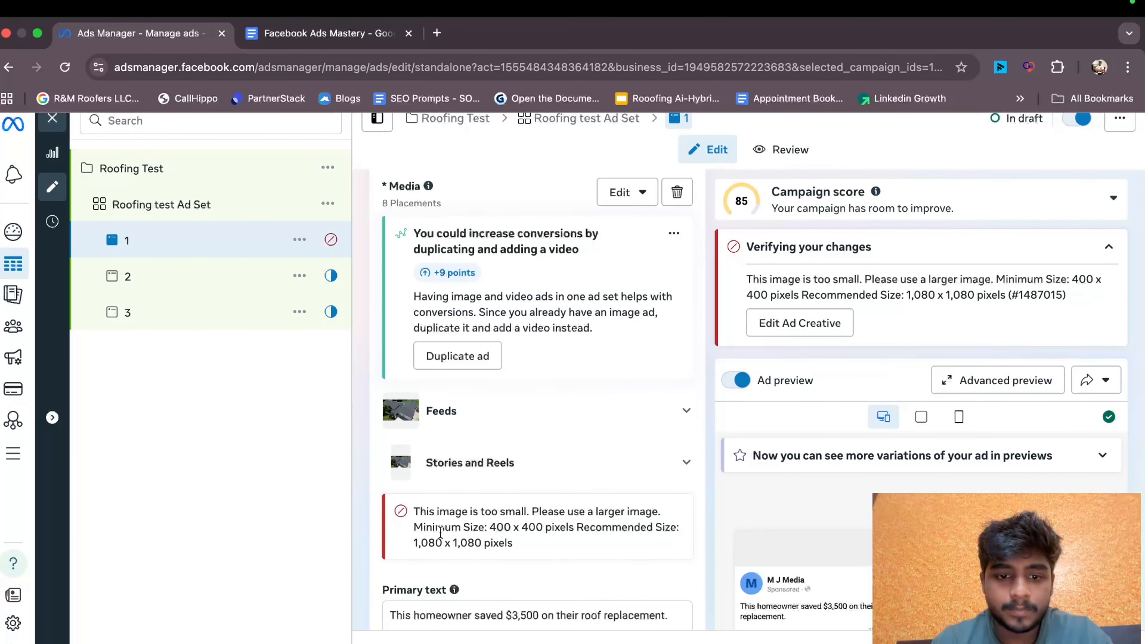
click(659, 462)
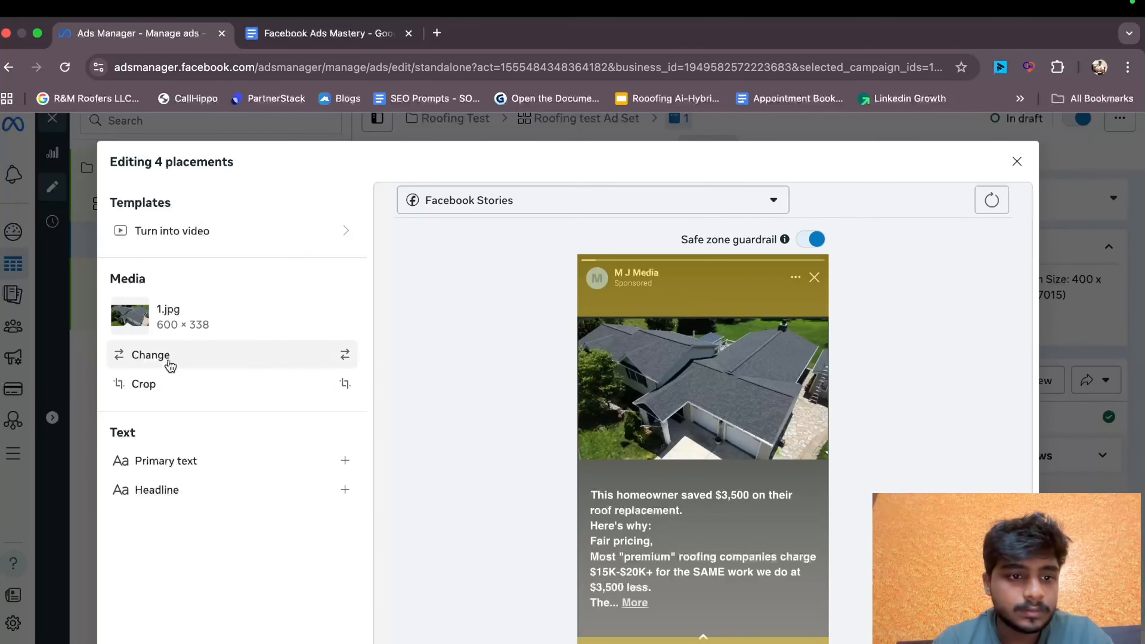
click(153, 384)
click(495, 533)
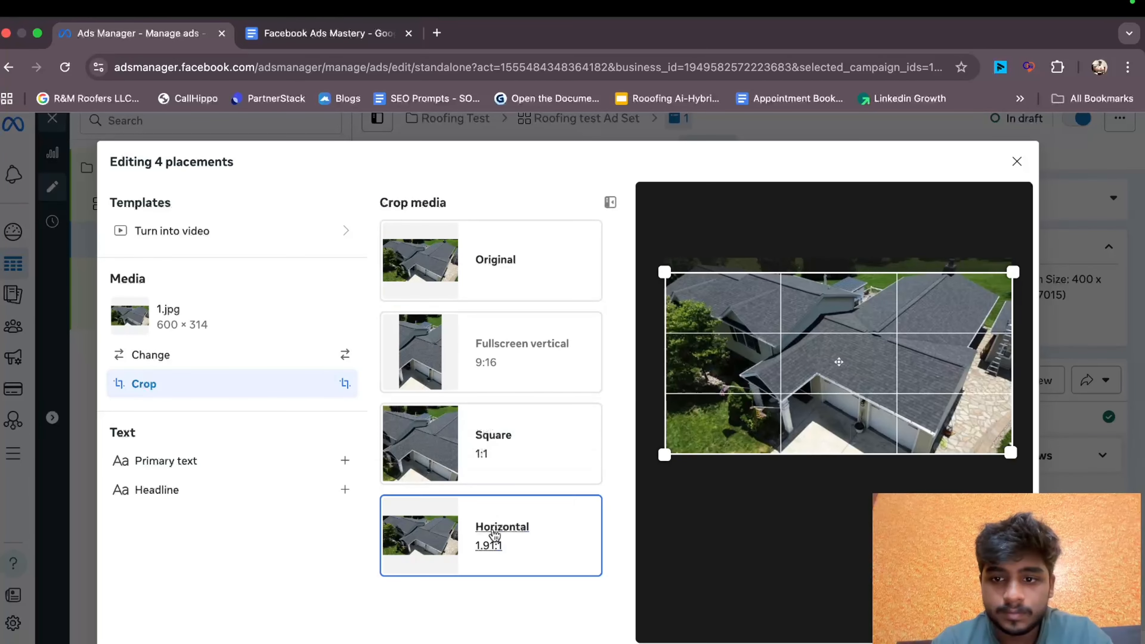
click(468, 417)
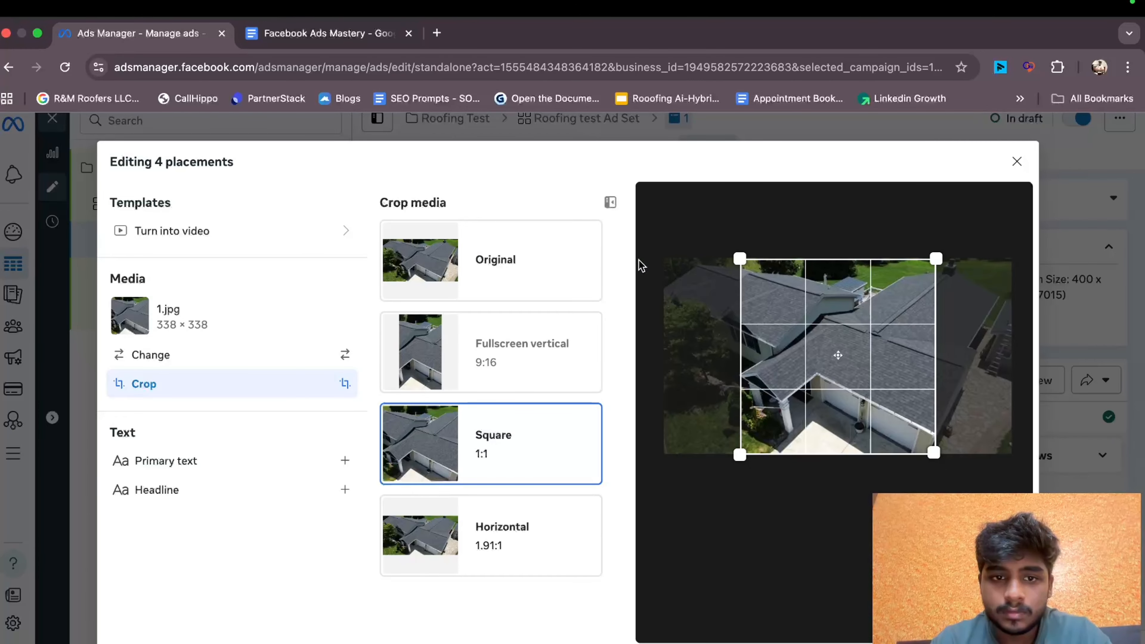
click(481, 266)
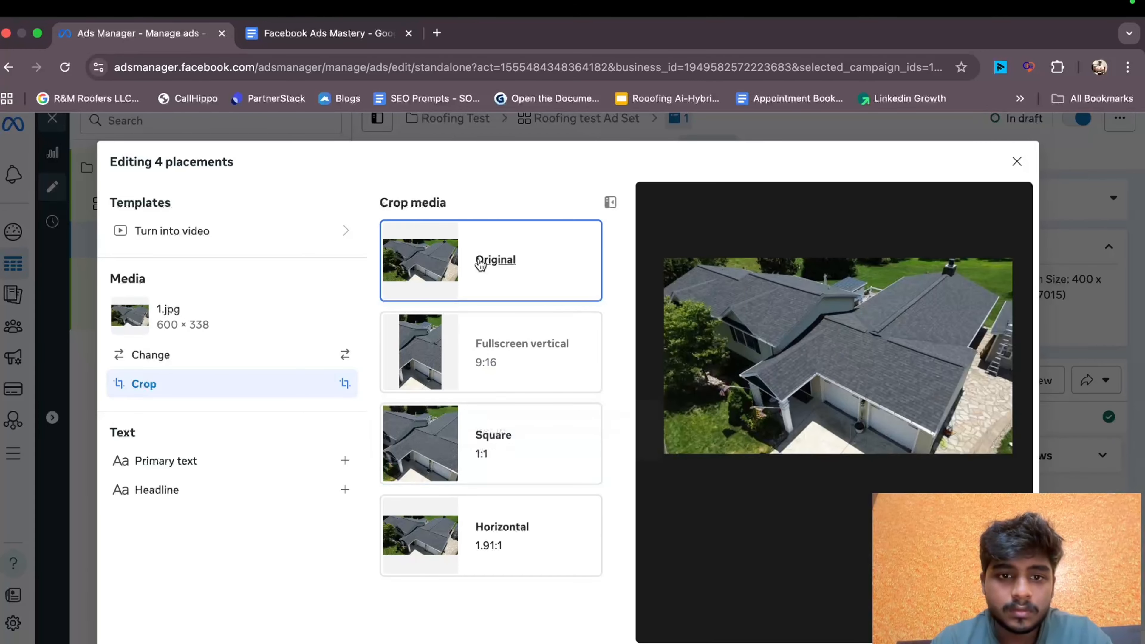
click(483, 540)
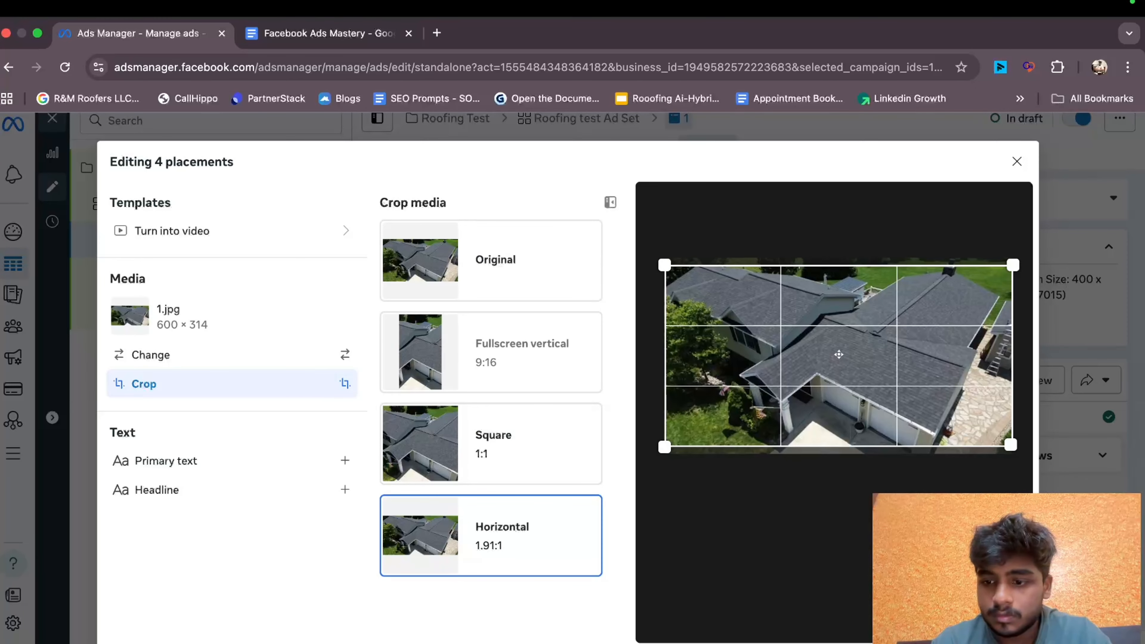
click(1005, 641)
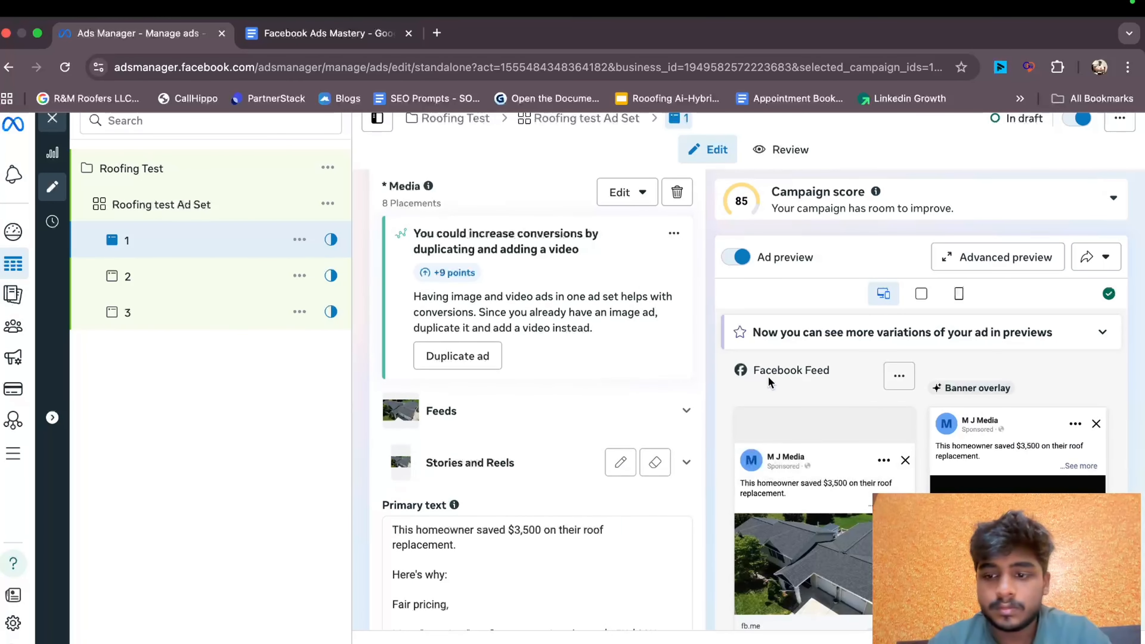
- Open ad 2 of the Roofing test Ad Set and start setting up its creative as an image ad
scroll(769, 381, down, 3)
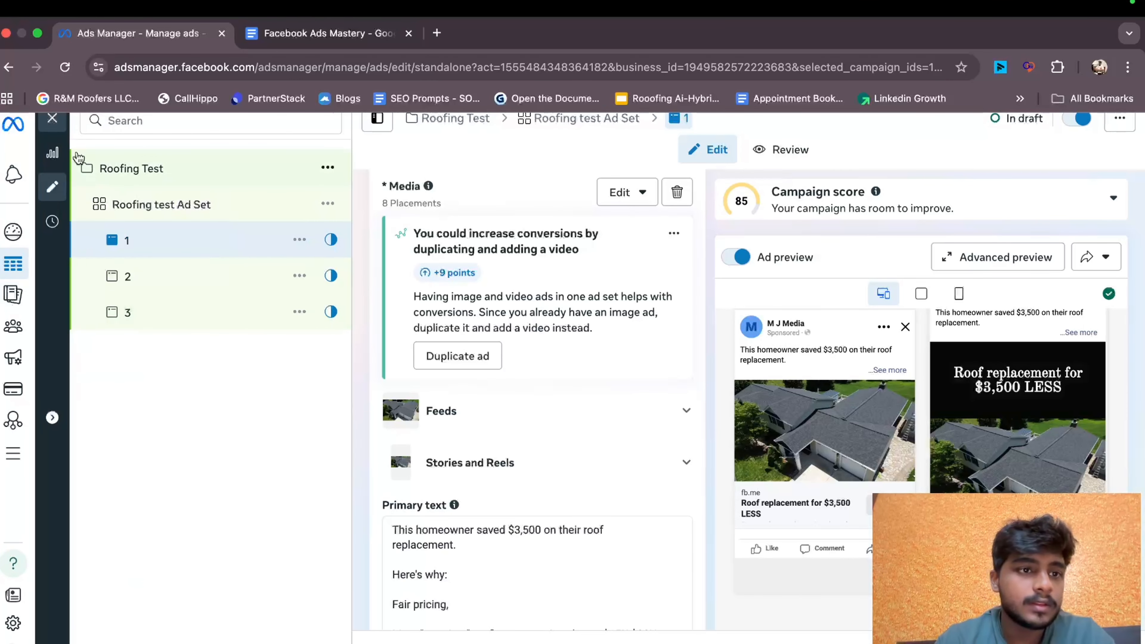
click(191, 278)
scroll(472, 442, down, 4)
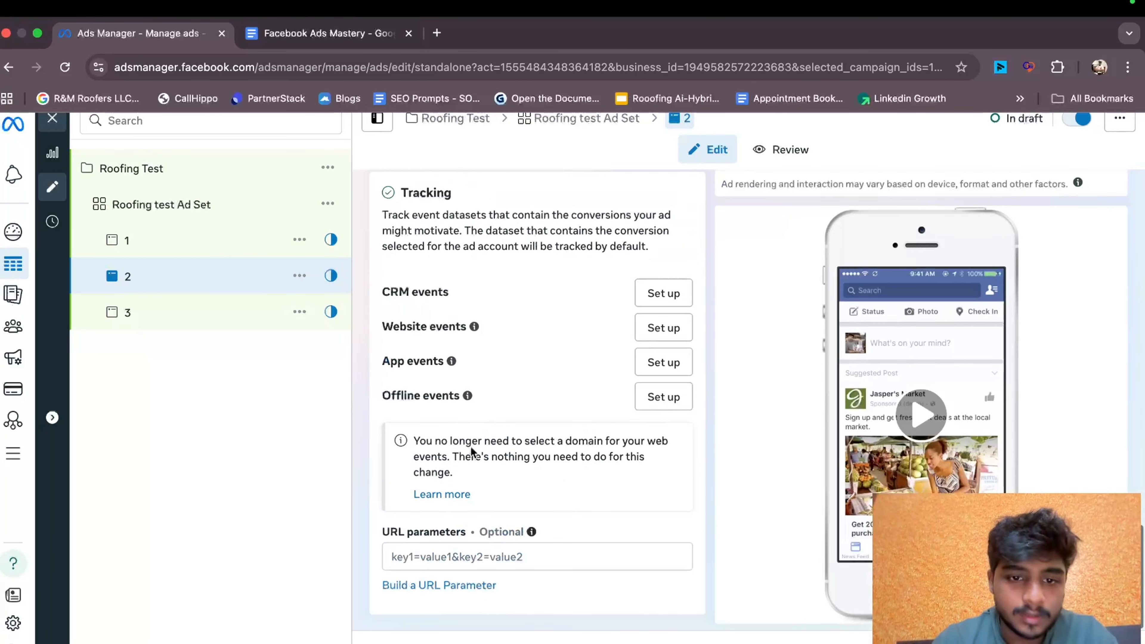
scroll(471, 446, up, 6)
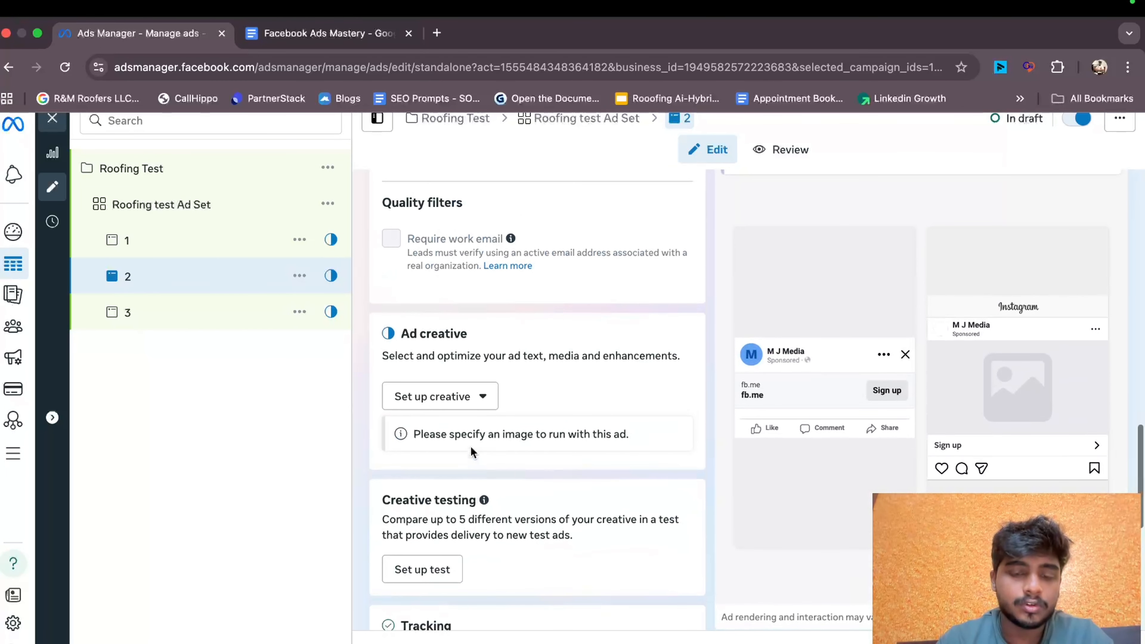
click(121, 240)
click(145, 284)
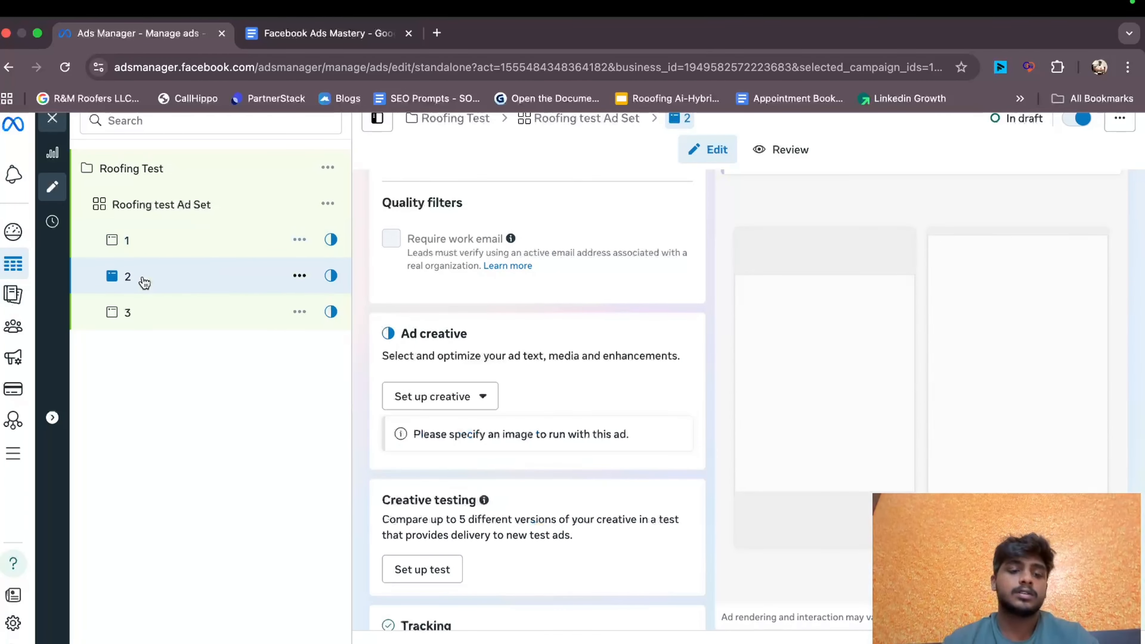
click(469, 409)
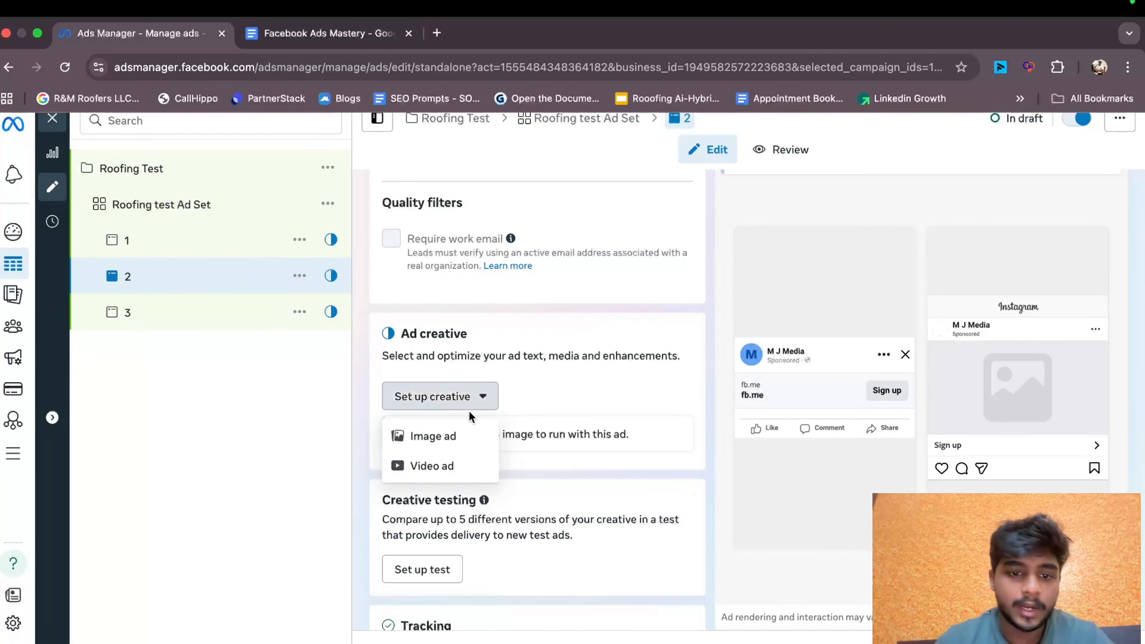
click(457, 434)
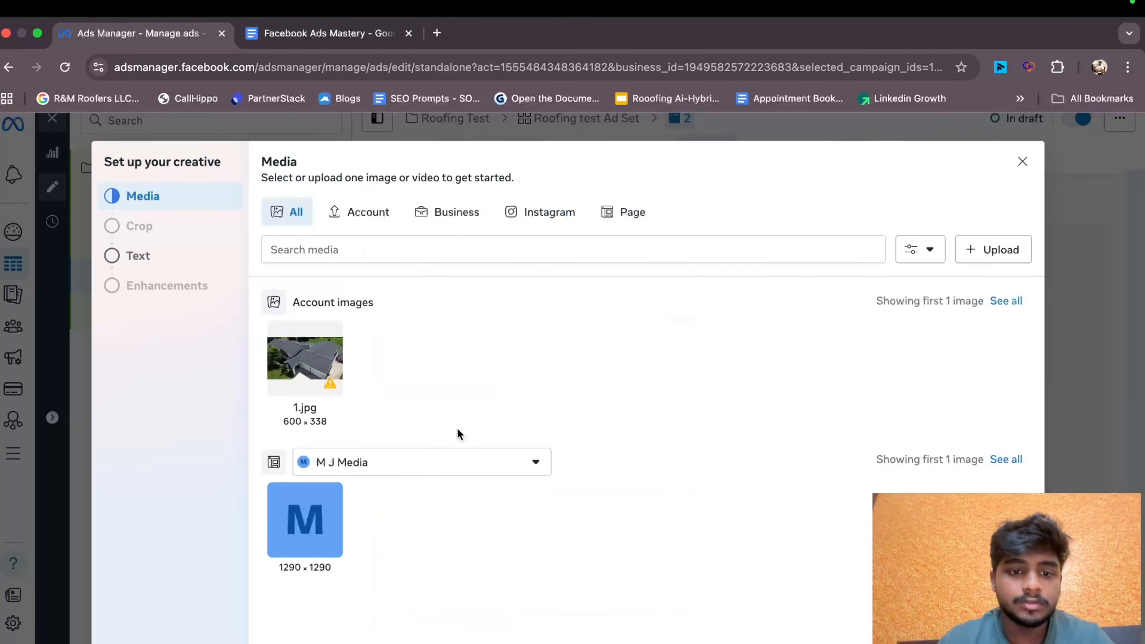
- Upload 2.jpg from the Video -2 folder as ad 2's image and keep the original crops for the placements
click(992, 249)
click(611, 332)
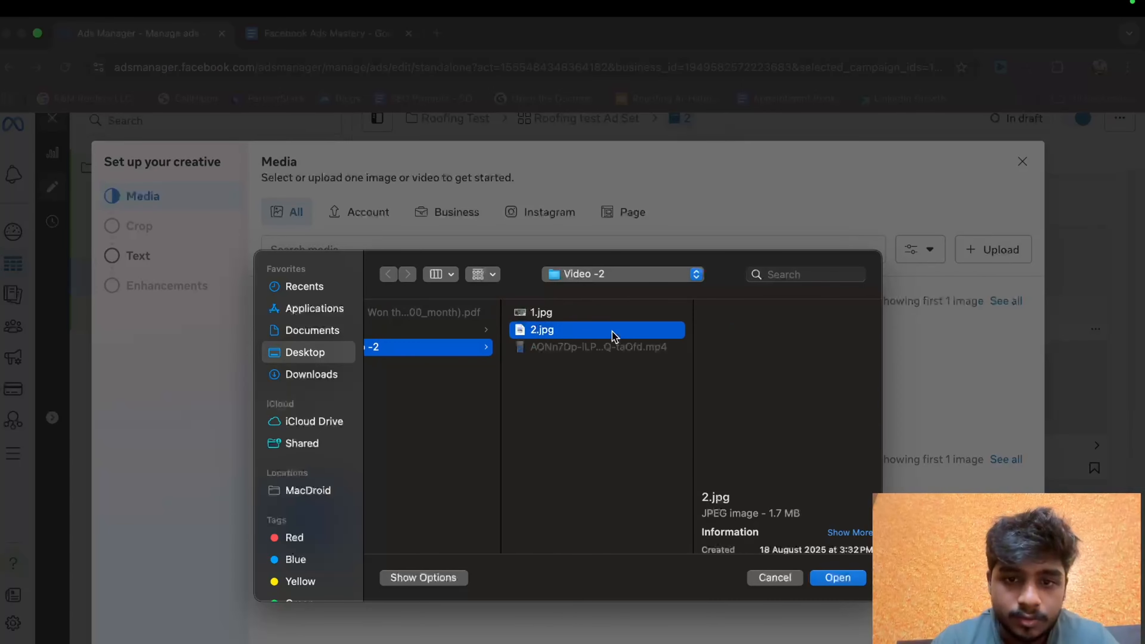
click(839, 578)
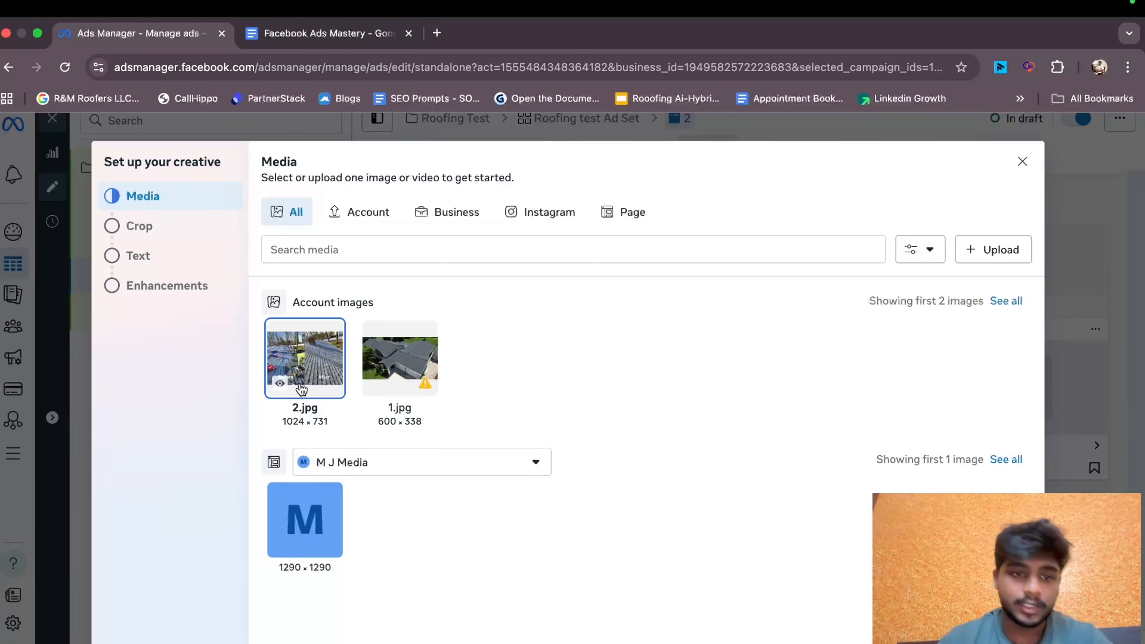
mouse_move(282, 382)
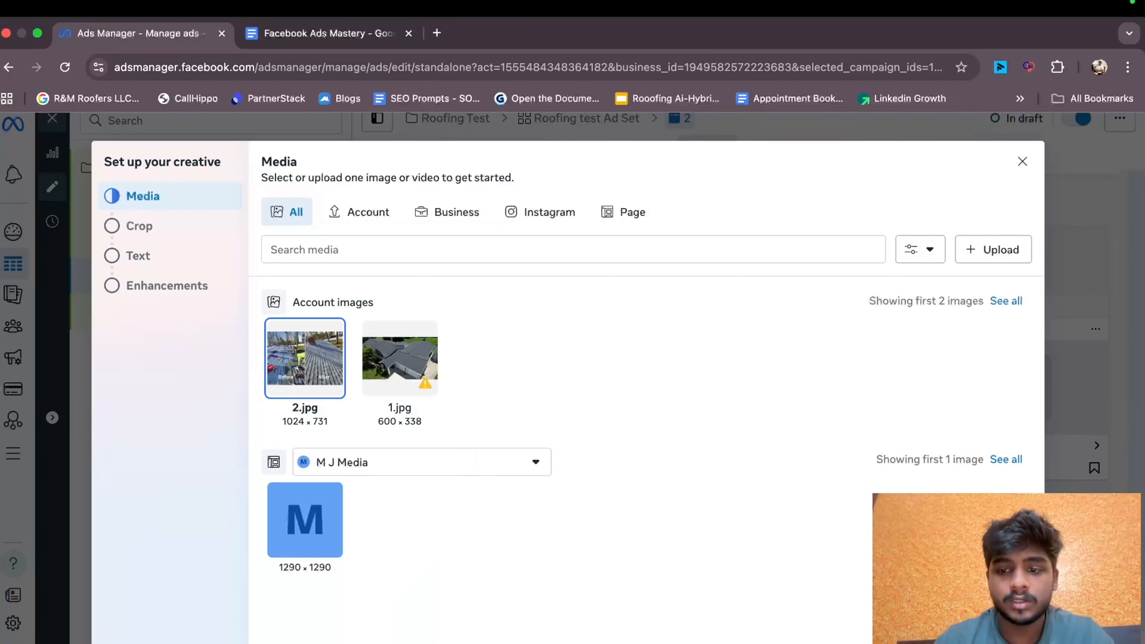
click(1011, 638)
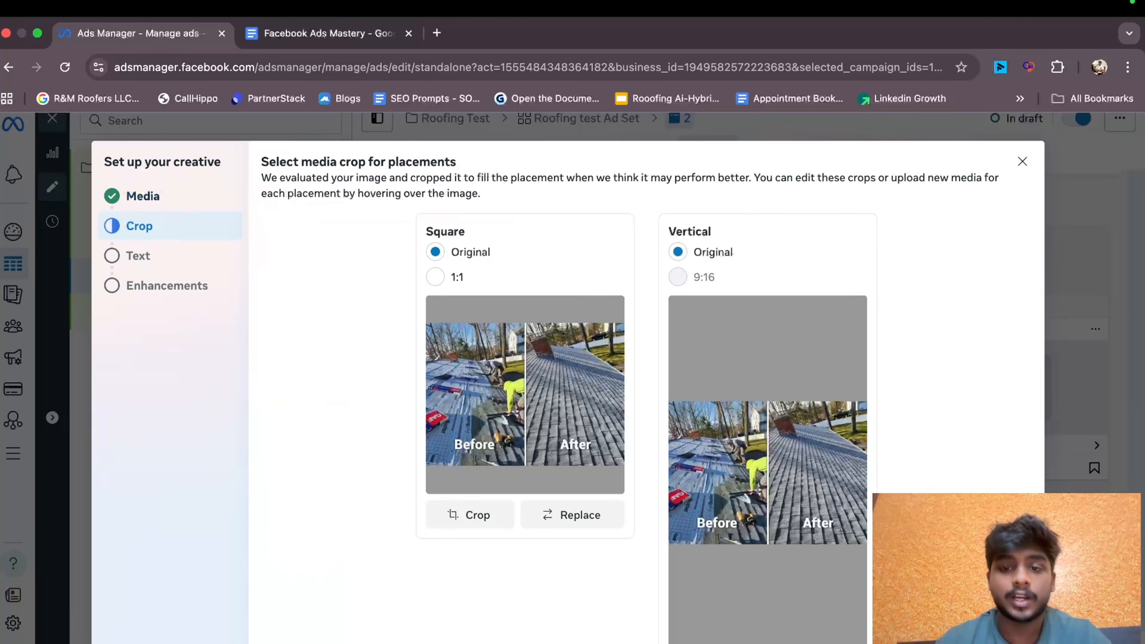
click(1011, 638)
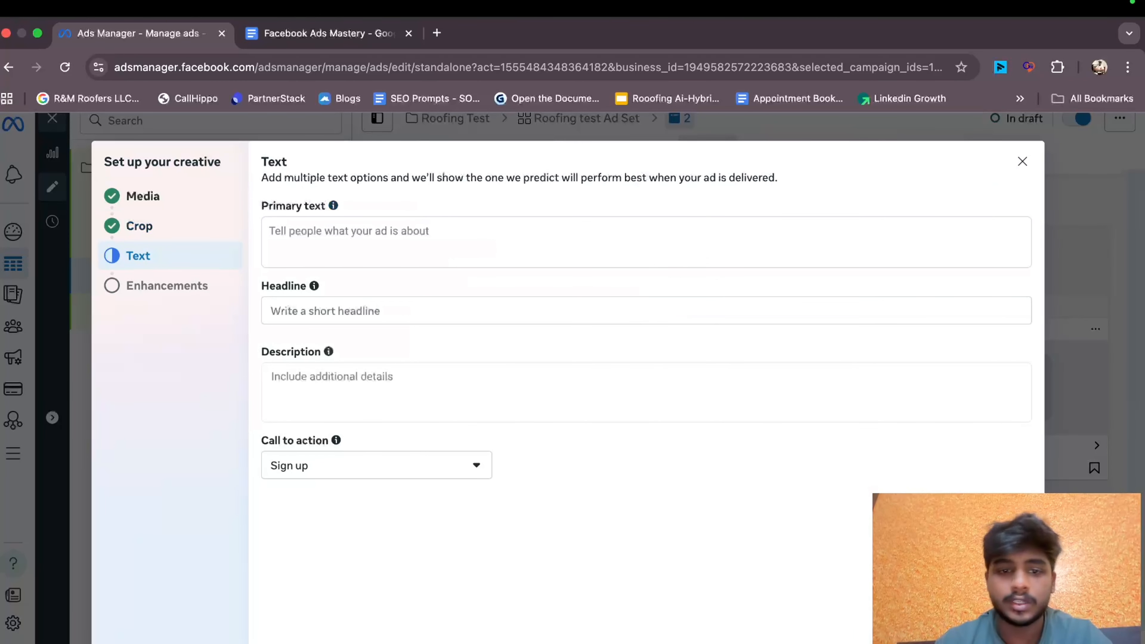
- Copy the full primary text from the Facebook Ads Mastery Google Doc into the primary text of ad 2
click(375, 251)
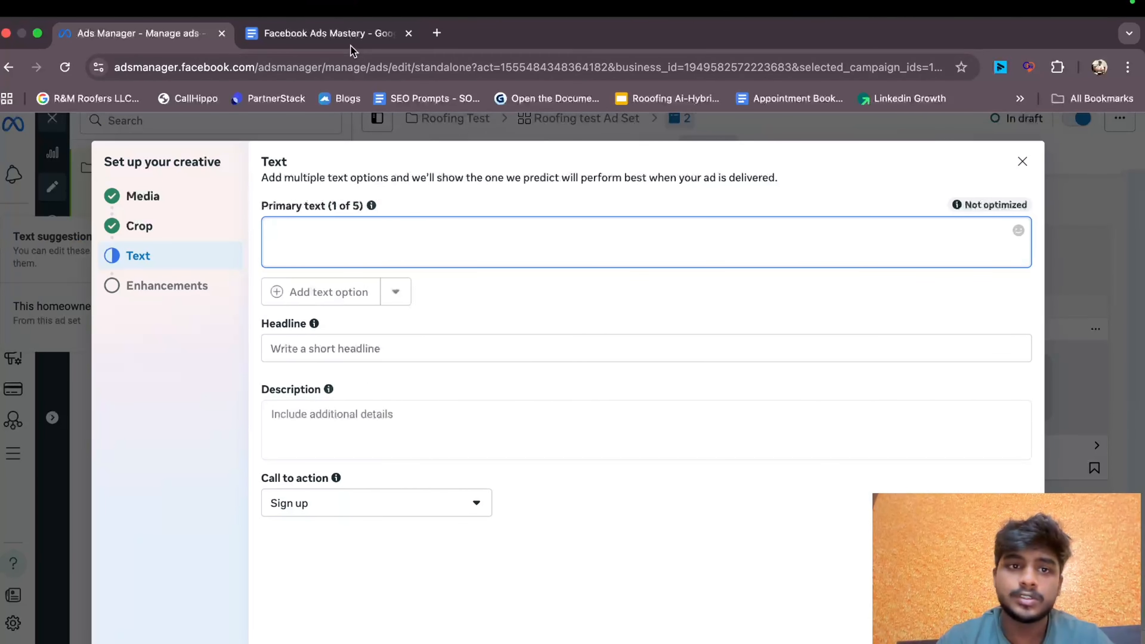
click(347, 36)
click(428, 415)
scroll(415, 405, up, 8)
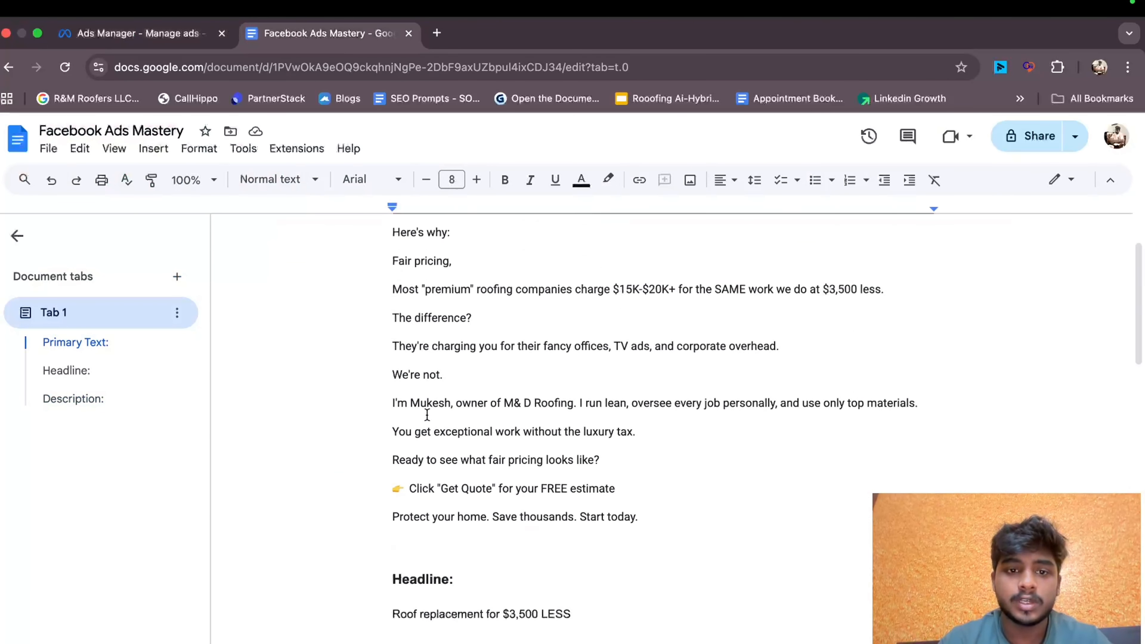
drag(392, 304, 647, 636)
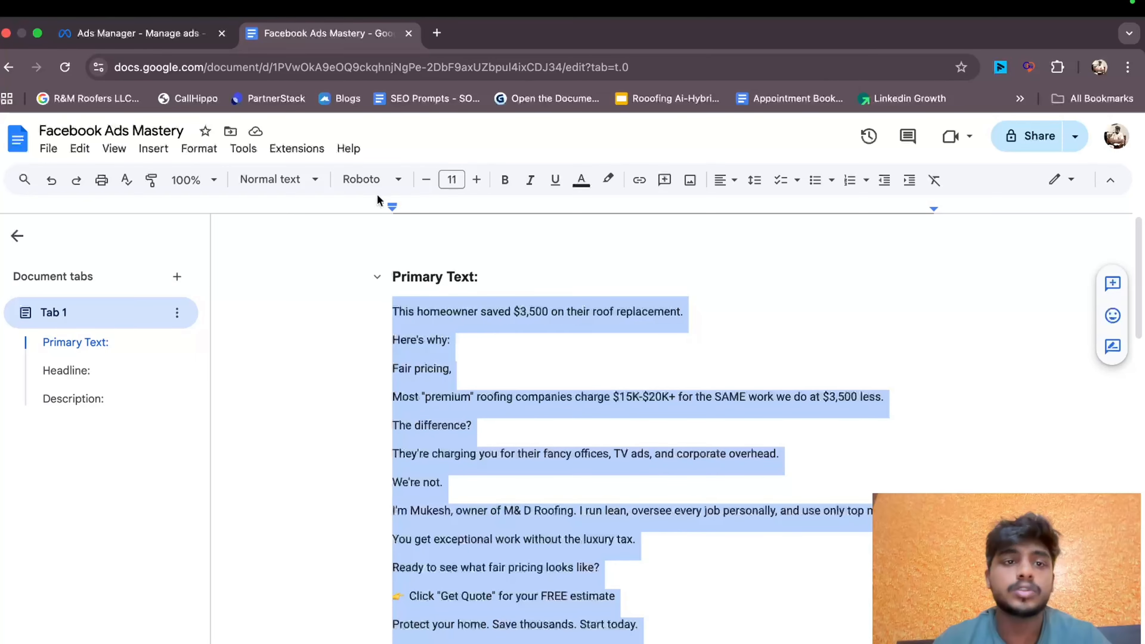
click(172, 36)
click(438, 237)
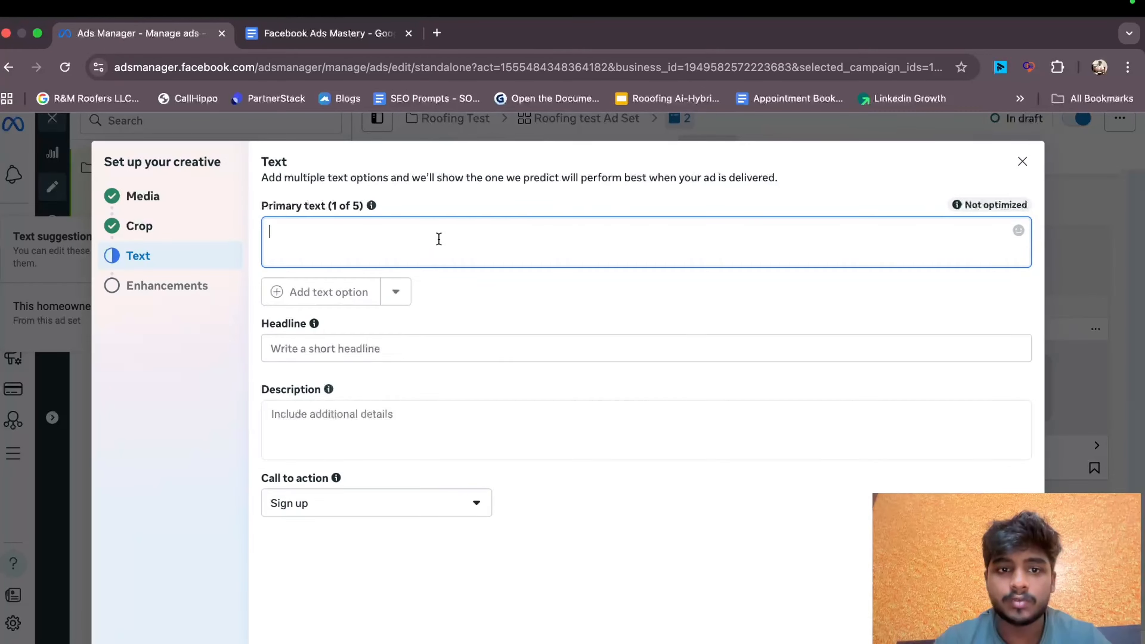
text(This homeowner saved $3,500 on their roof replacement. Here's why: Fair pricing, Most "premium" roofing companies charge $15K-$20K+ for the SAME work we do at $3,500 less. The difference? They're charging you for their fancy offices, TV ads, and corporate overhead. We're not. I'm Mukesh, owner of M& D Roofing. I run lean, oversee every job personally, and use only top materials. You get exceptional work without the luxury tax. Ready to see what fair pricing looks like? 👉 Click "Get Quote" for your FREE estimate Protect your home. Save thousands. Start today.)
- Separate the lines of ad 2's primary text with blank lines, from the homeowner opening down to the closing sentence
click(573, 229)
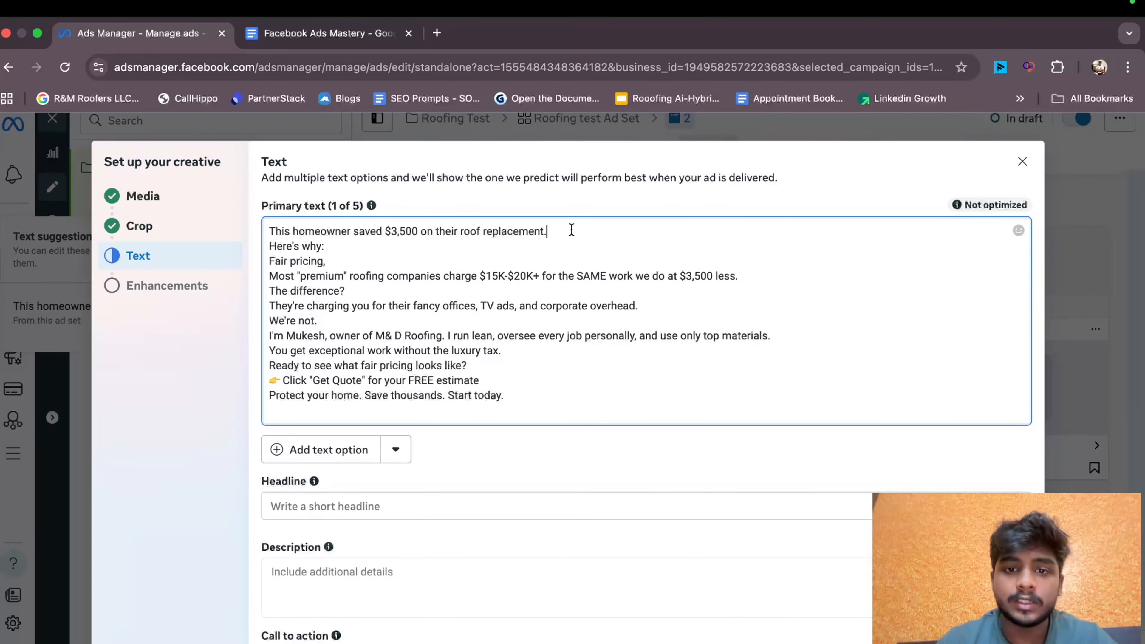
key(Return)
click(358, 257)
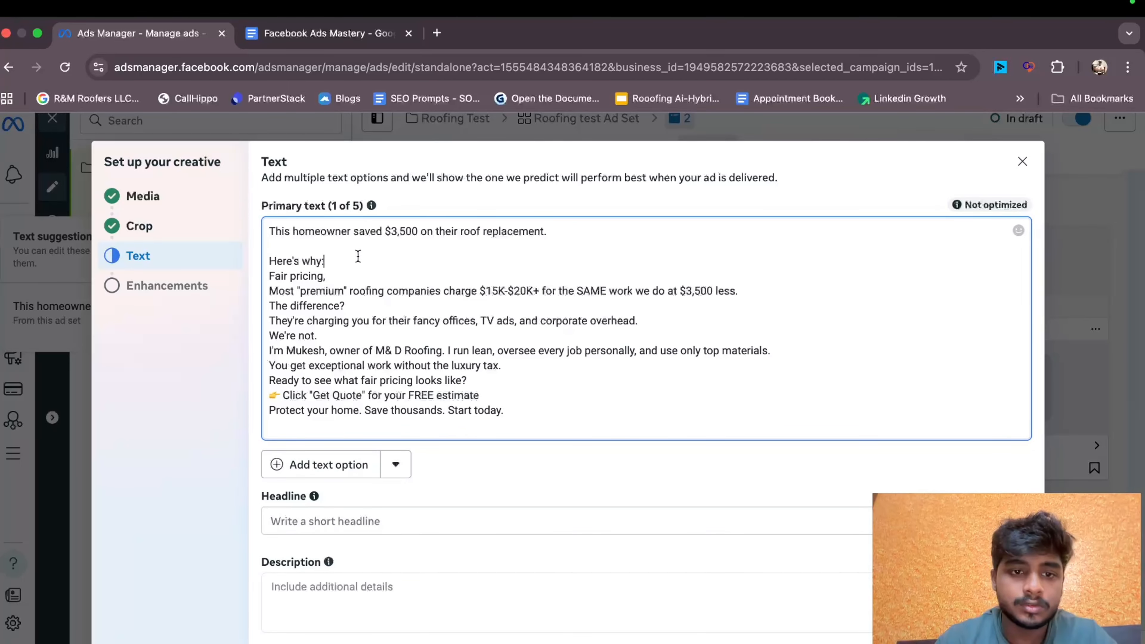
key(Return)
key(Return)
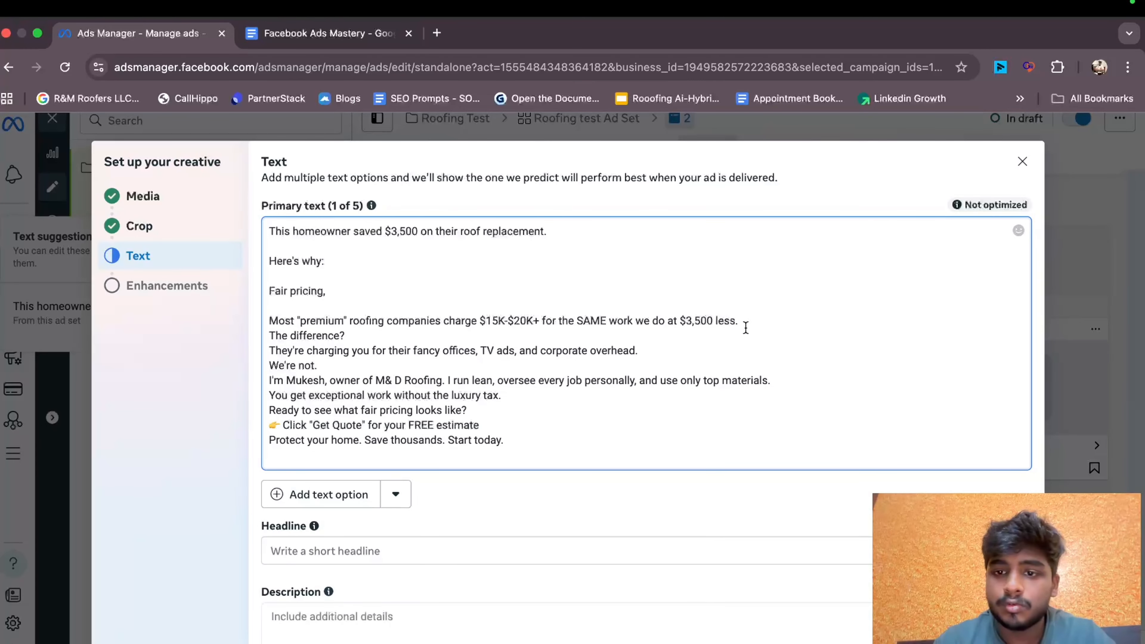
key(Return)
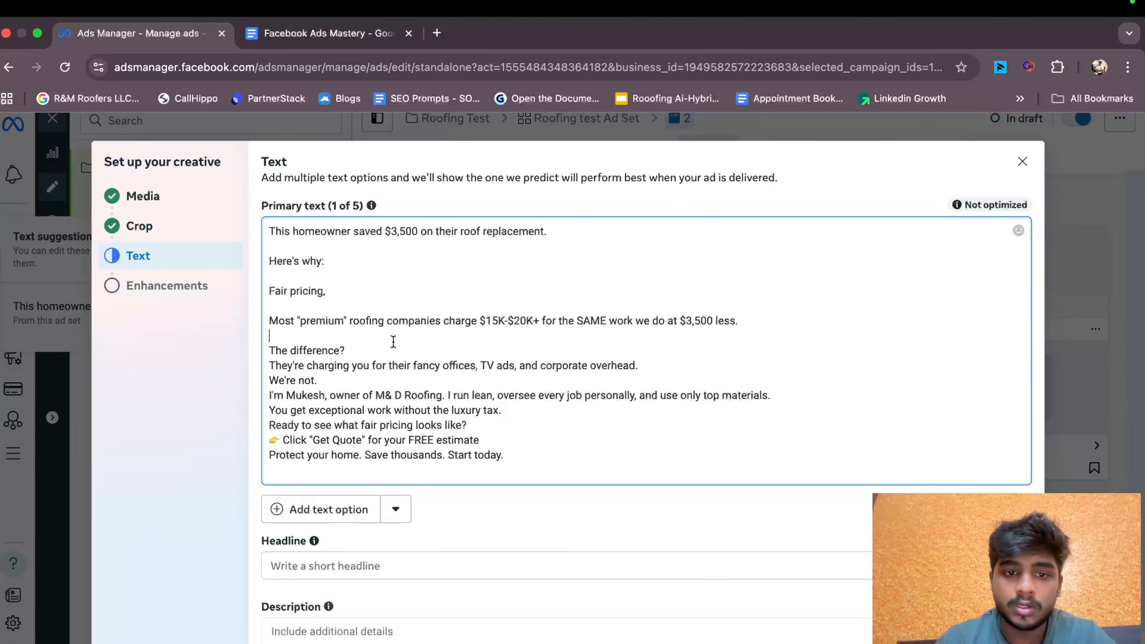
key(Return)
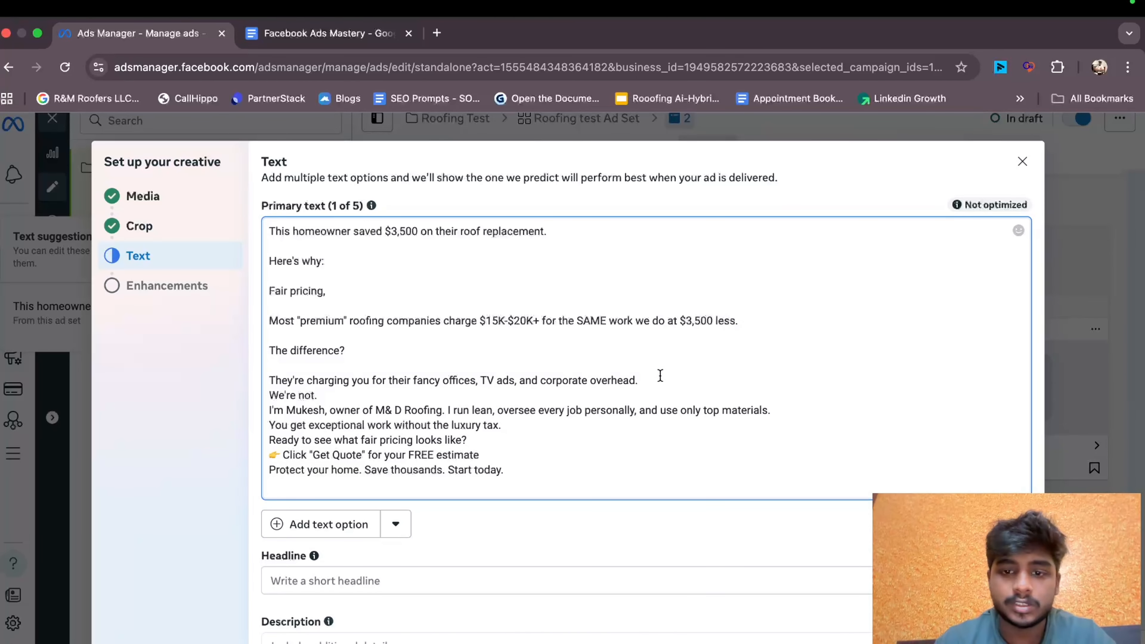
key(Return)
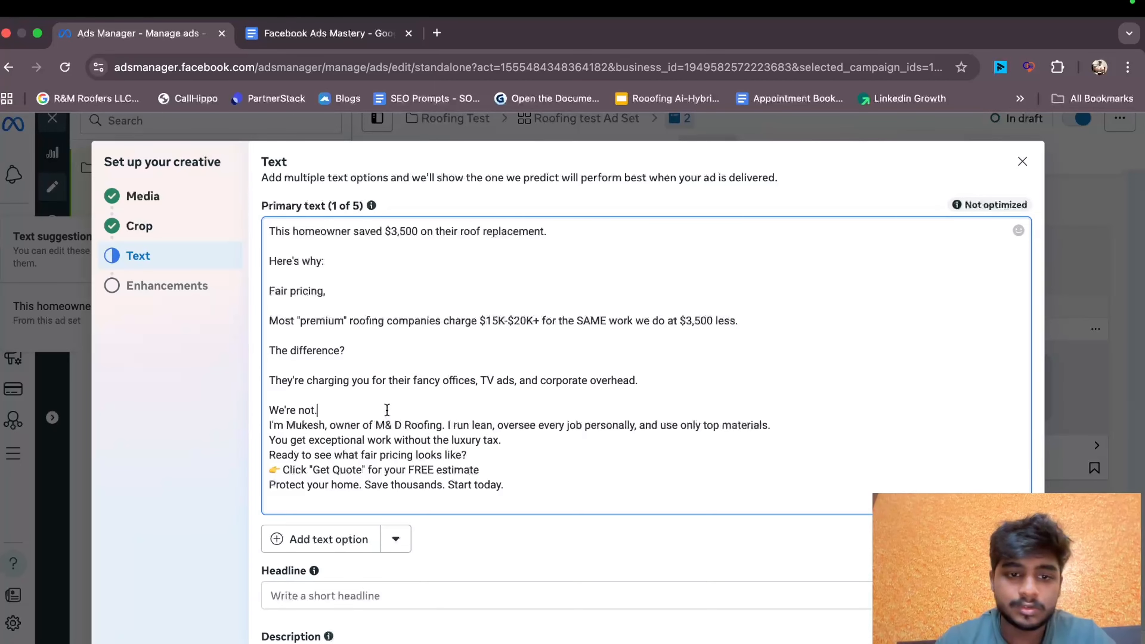
key(Return)
key(Return)
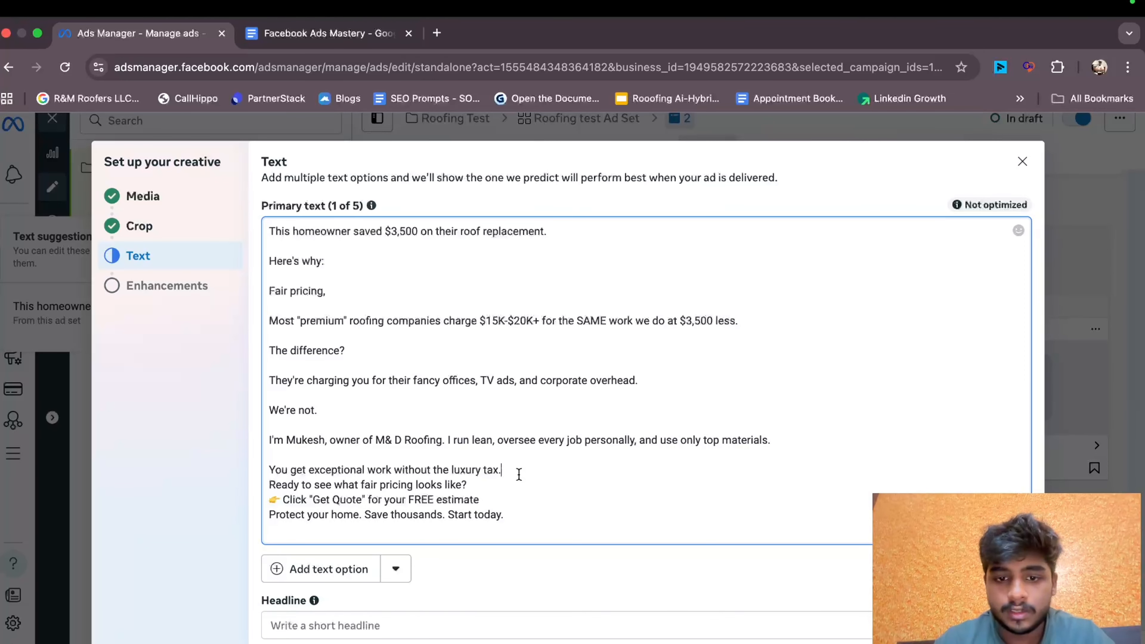
key(Return)
key(Return)
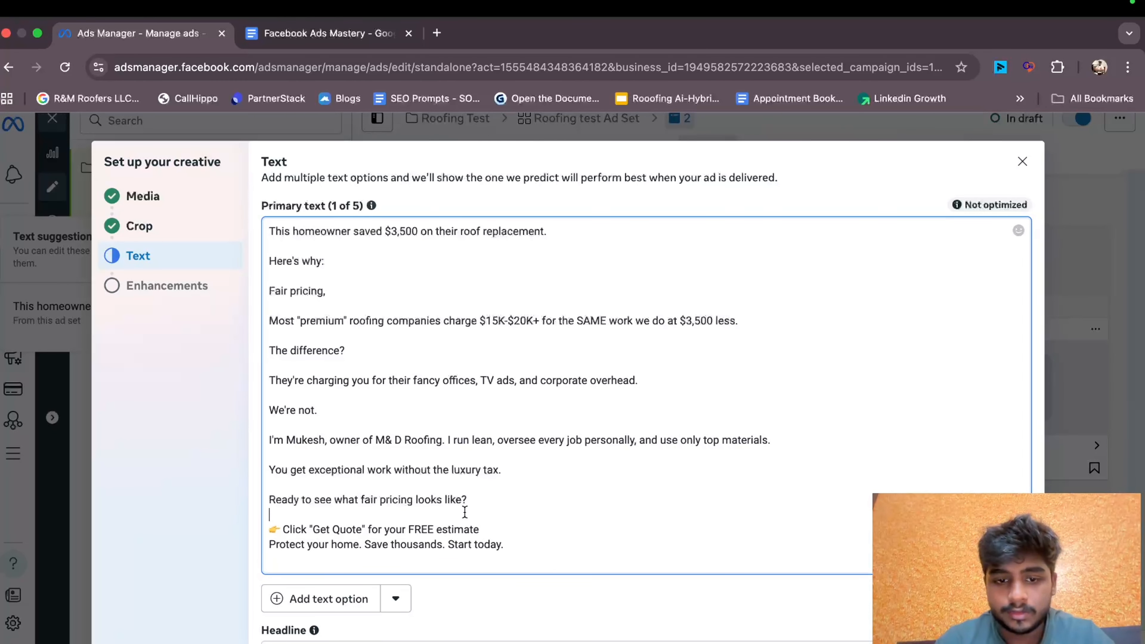
click(518, 524)
key(Return)
- Copy the headline "Roof replacement for $3,500 LESS" from the Facebook Ads Mastery Google Doc into ad 2's headline
scroll(741, 501, down, 5)
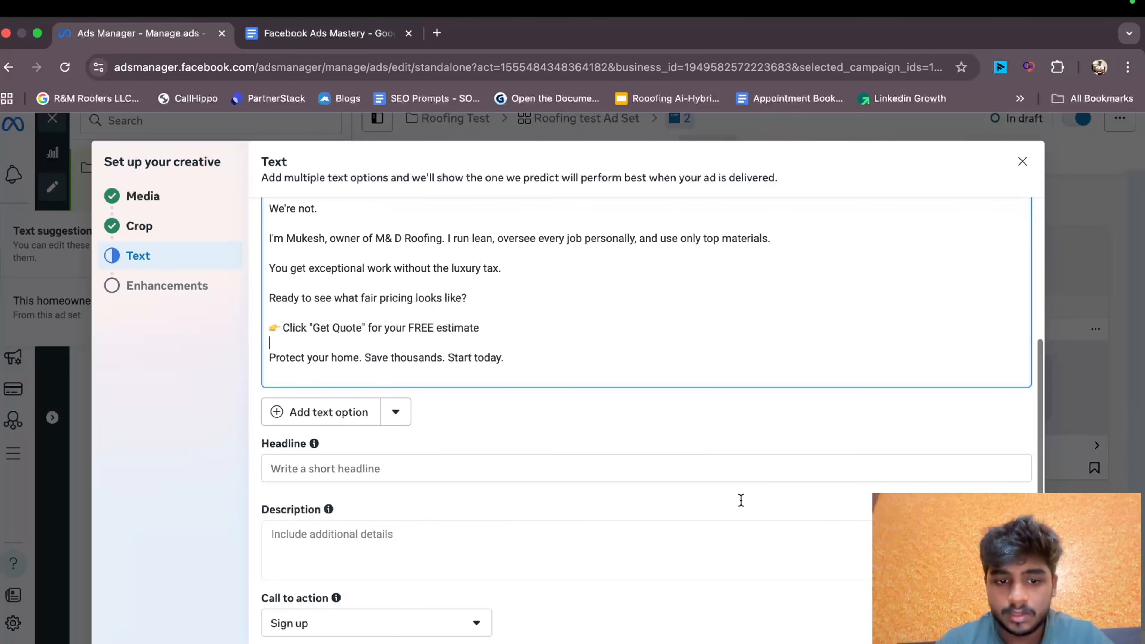
click(554, 470)
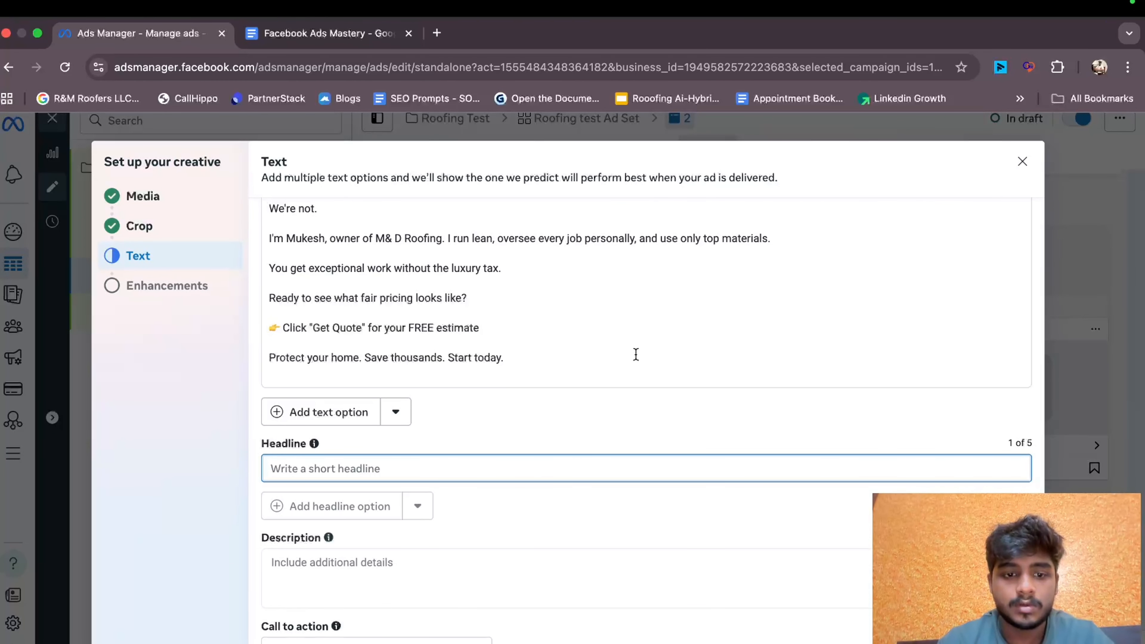
click(318, 33)
click(505, 586)
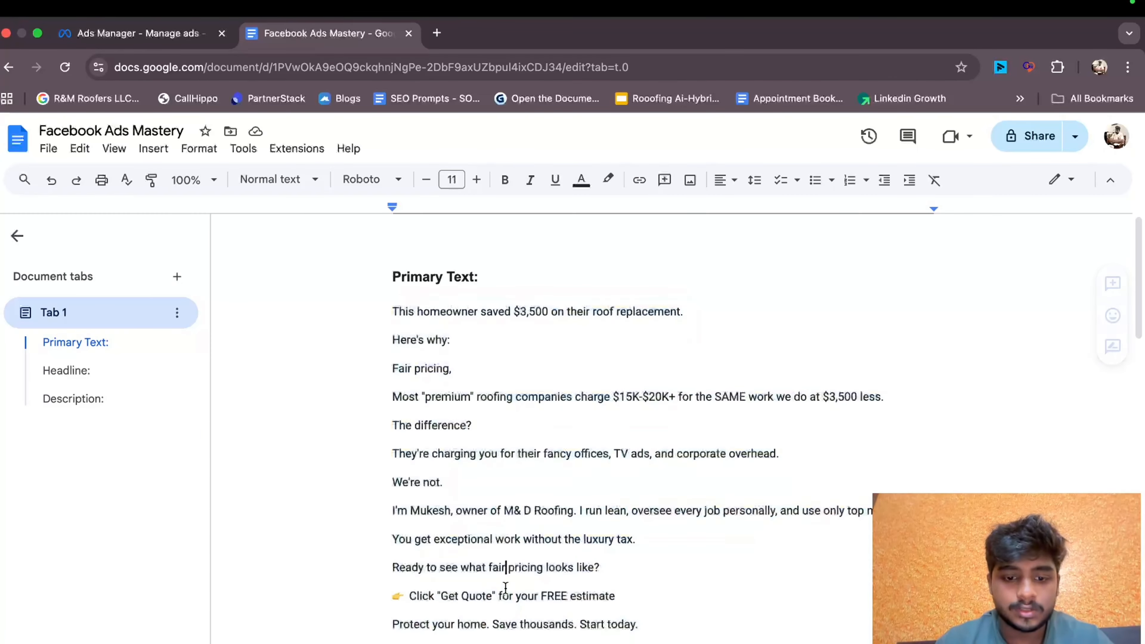
scroll(506, 587, down, 5)
drag(397, 498, 591, 496)
key(super+c)
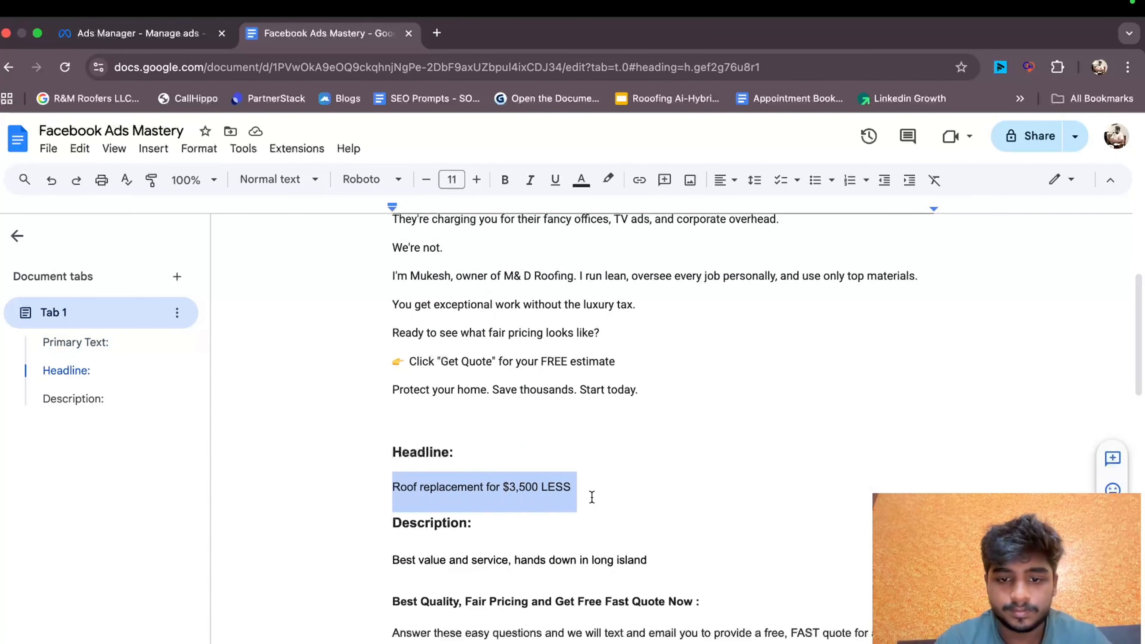
click(155, 33)
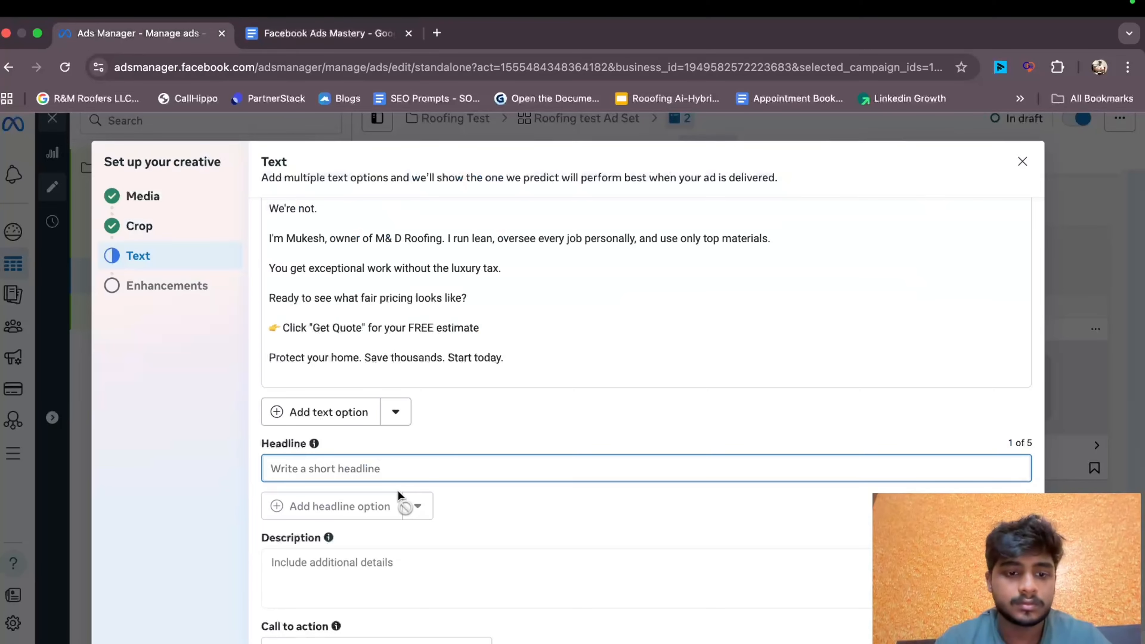
key(super+v)
- Copy "Best value and service, hands down in long island" from the Google Doc into ad 2's description
click(309, 589)
click(298, 40)
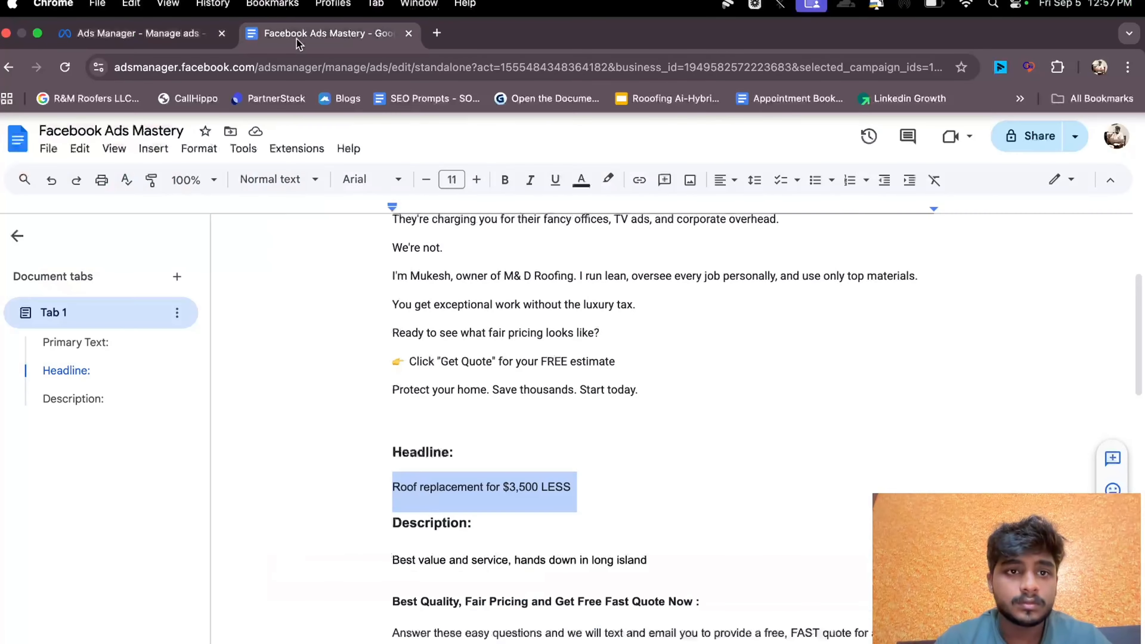
drag(385, 554, 657, 558)
key(super+c)
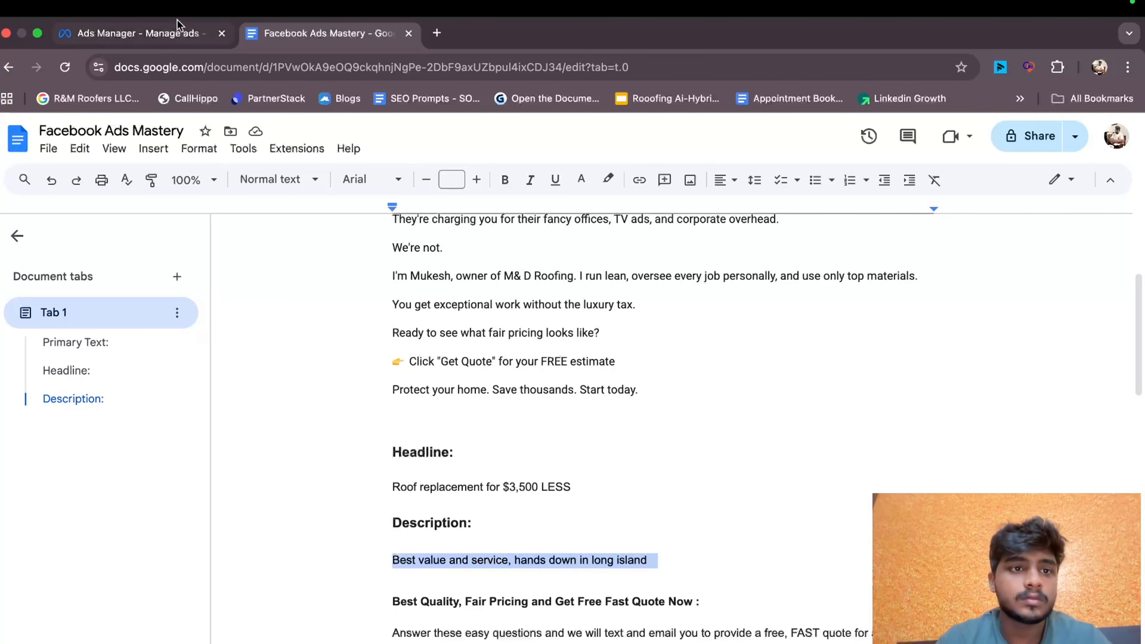
click(171, 29)
key(super+v)
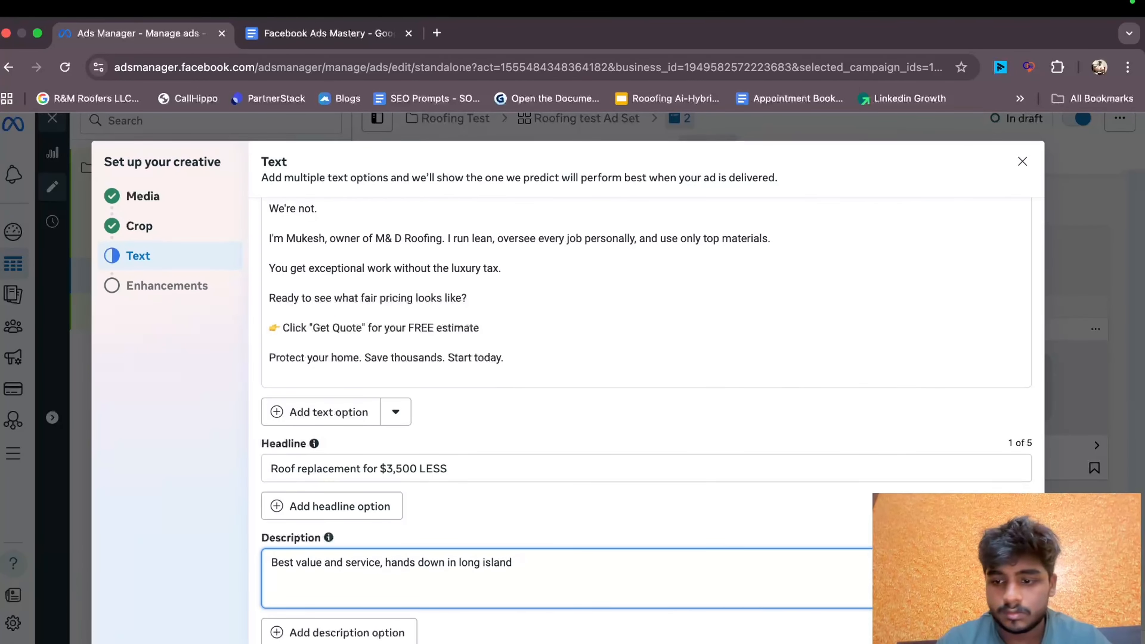
- Accept the Advantage+ creative enhancements for ad 2, finish its creative setup and check the ad copy in the editor
scroll(666, 504, down, 10)
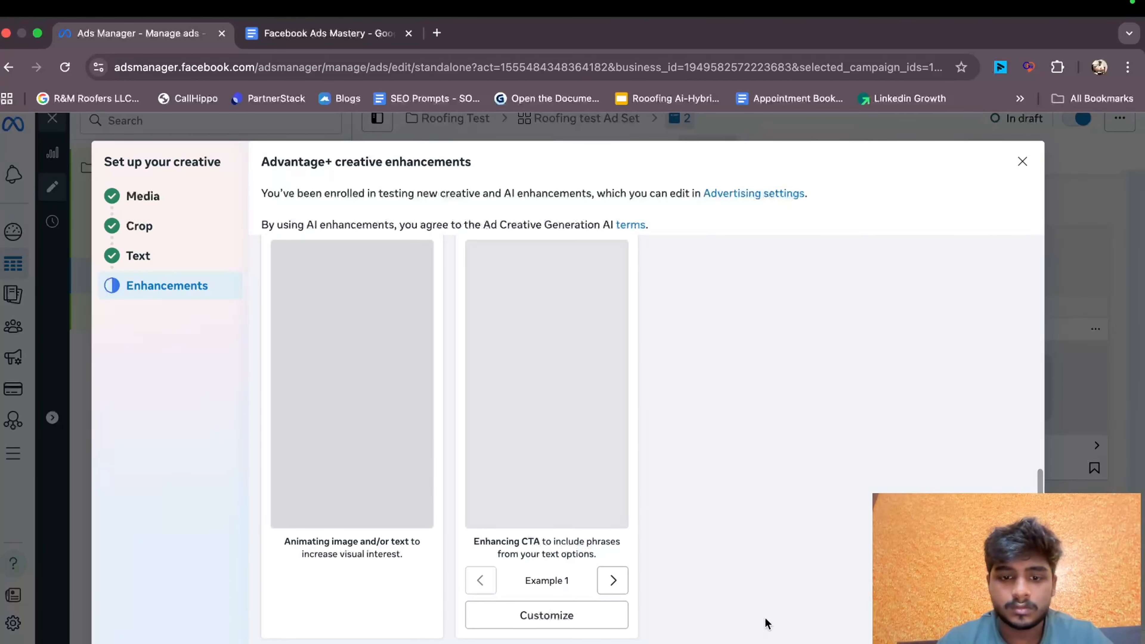
scroll(764, 619, down, 5)
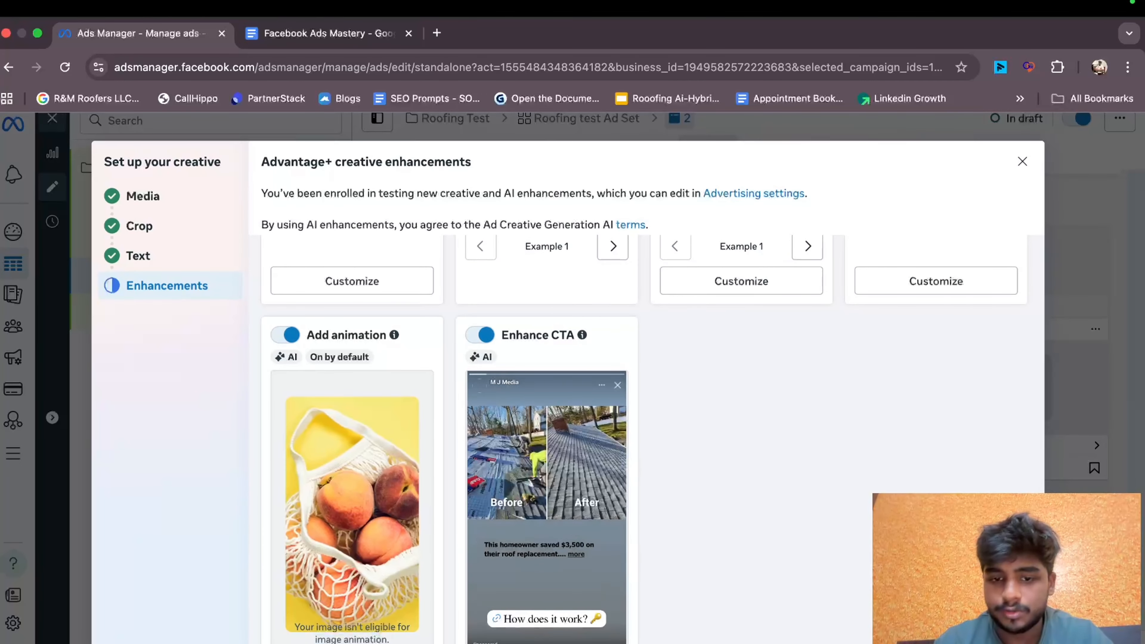
click(1009, 640)
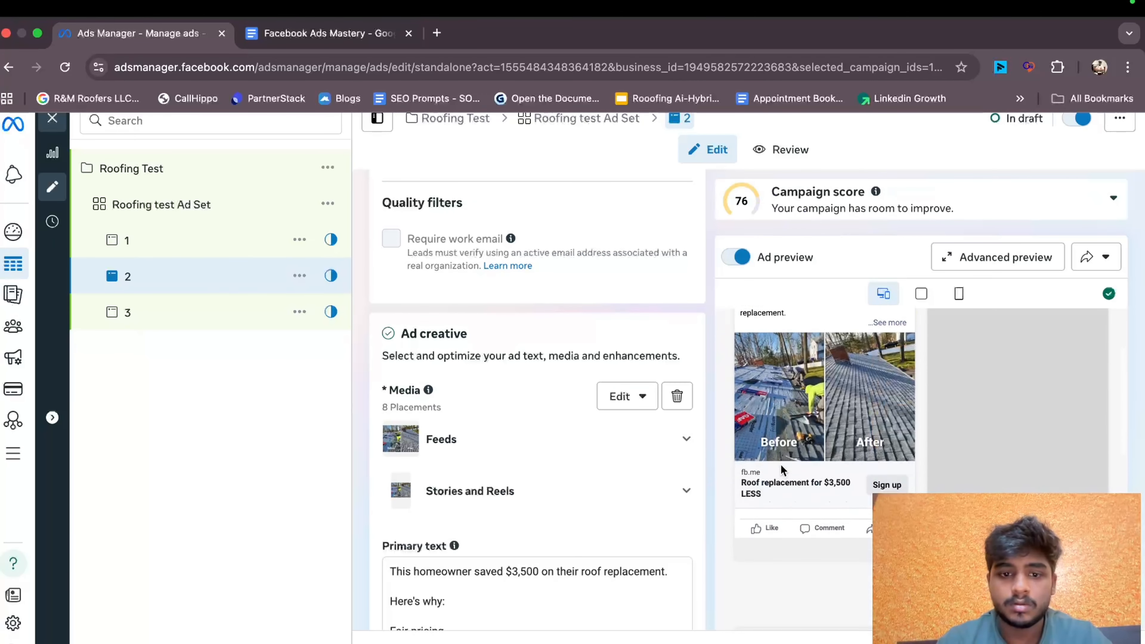
scroll(557, 489, down, 7)
scroll(557, 488, down, 10)
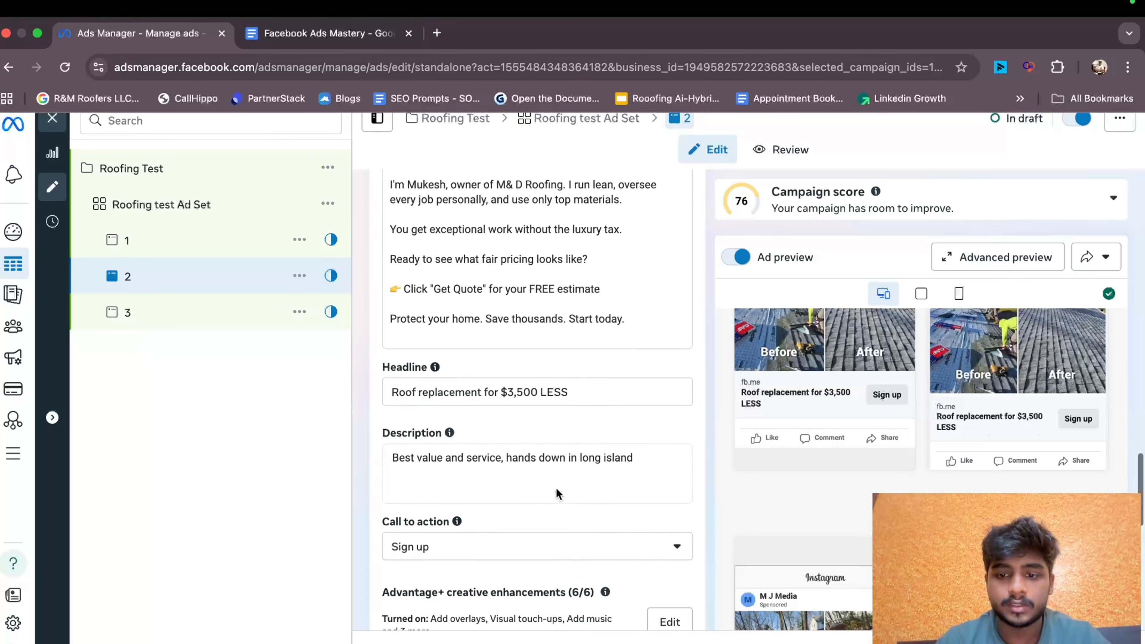
- Open ad 3 of the Roofing test Ad Set and turn off Multi-advertiser ads in its ad setup
click(114, 321)
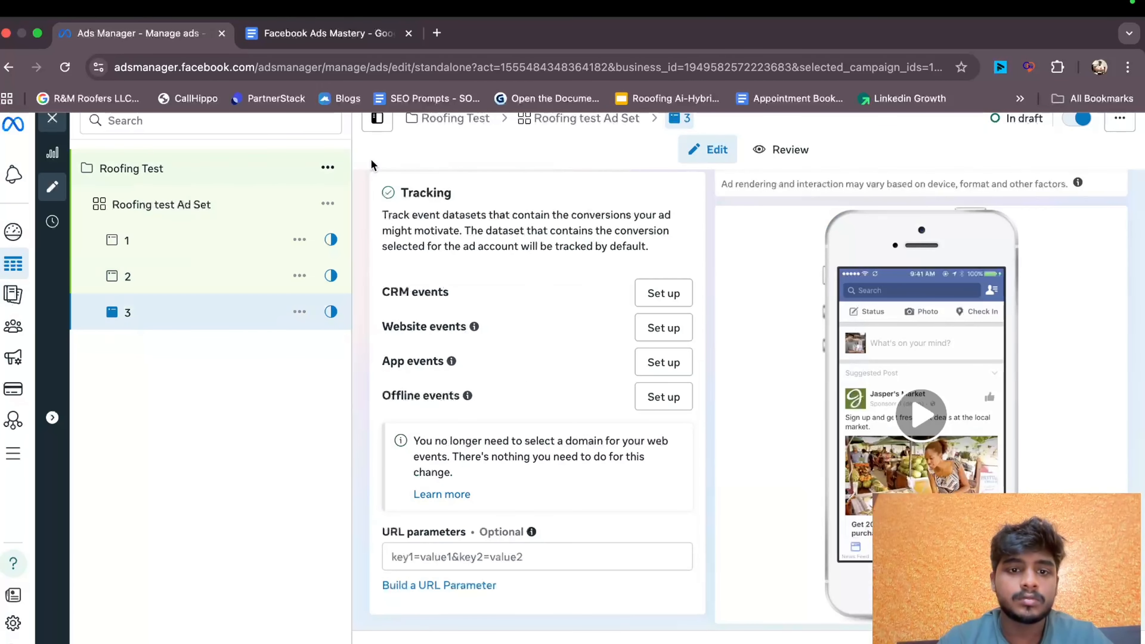
click(171, 278)
click(214, 328)
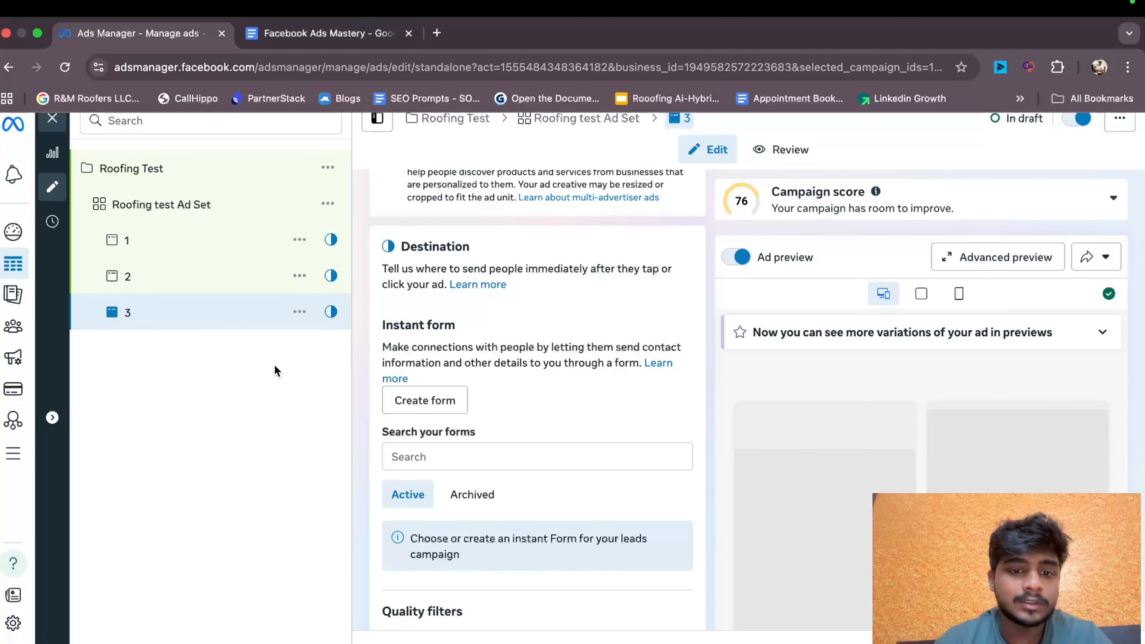
scroll(521, 458, up, 10)
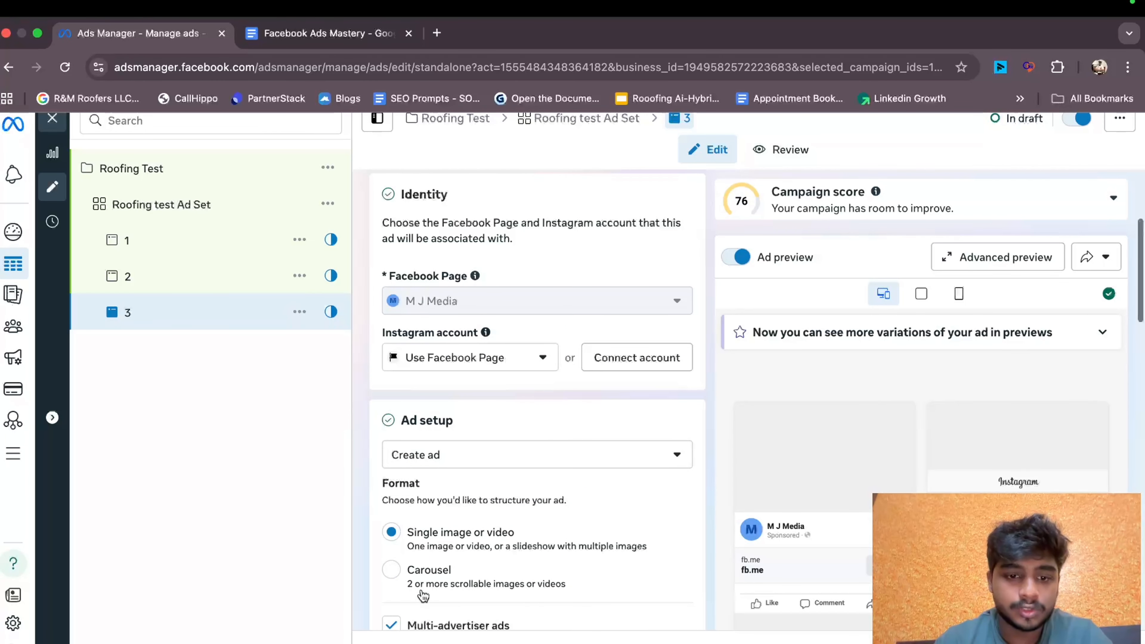
scroll(428, 559, down, 3)
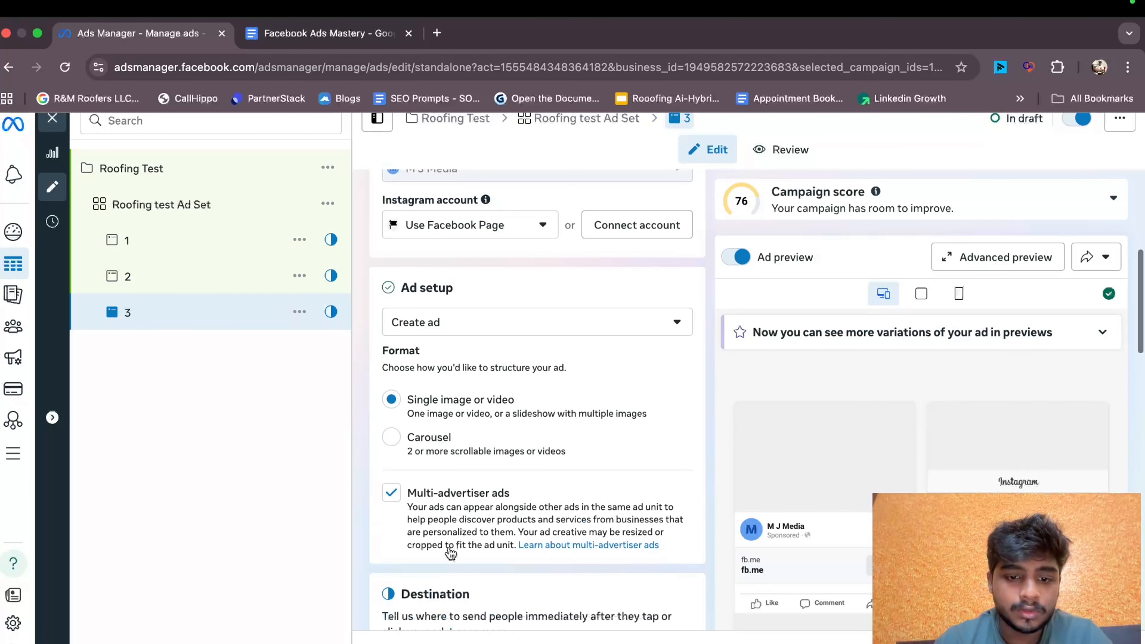
click(392, 493)
scroll(469, 456, down, 8)
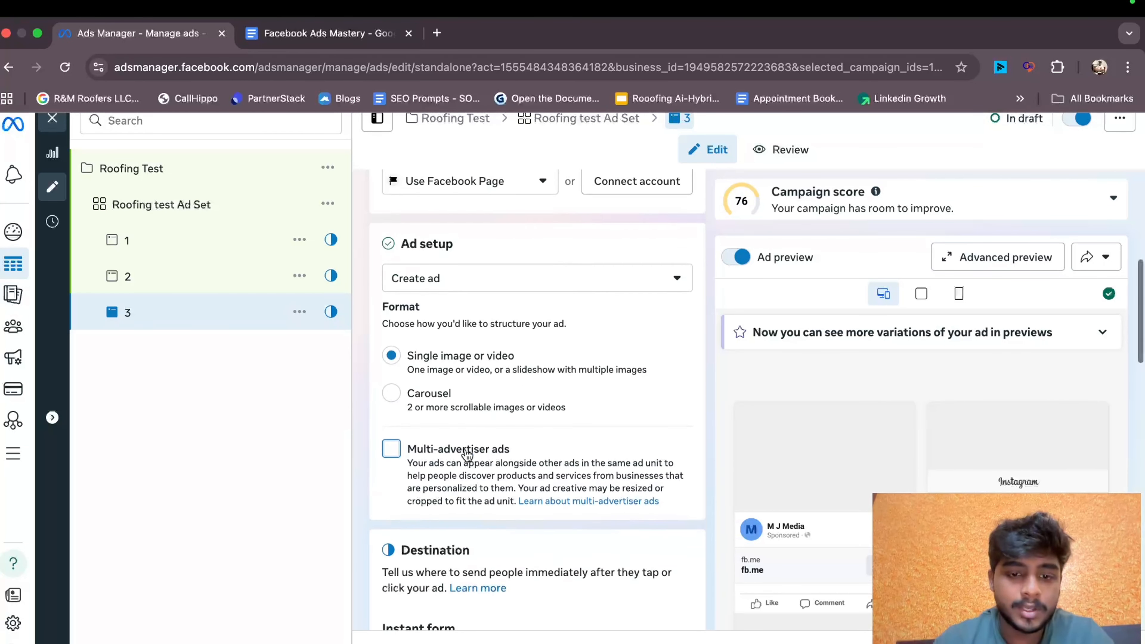
scroll(505, 417, up, 5)
scroll(506, 417, up, 6)
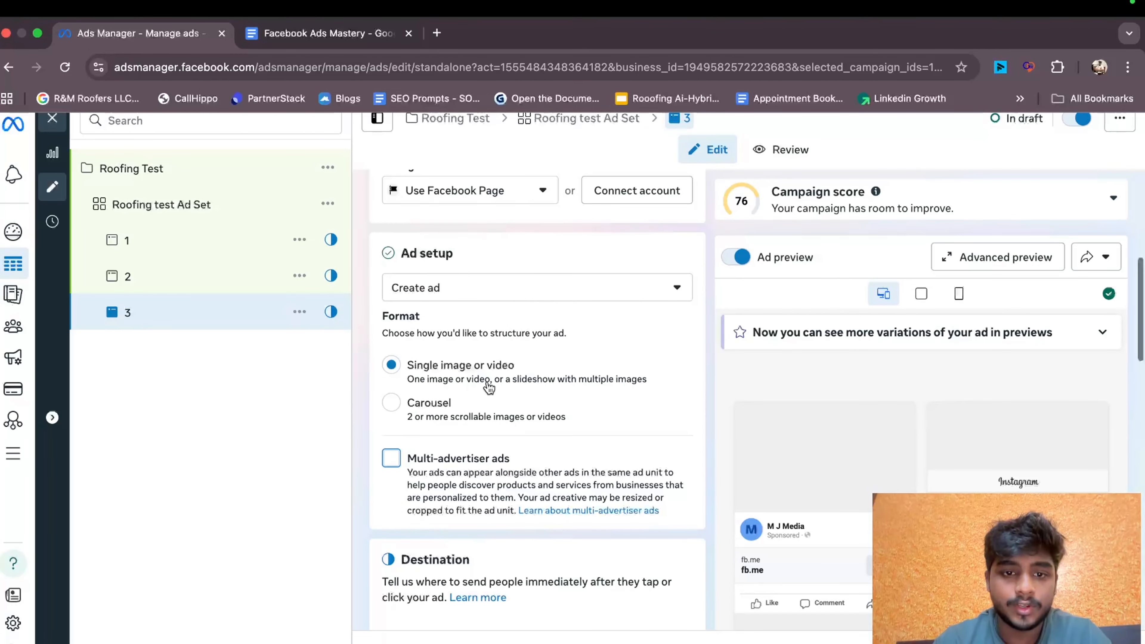
click(535, 464)
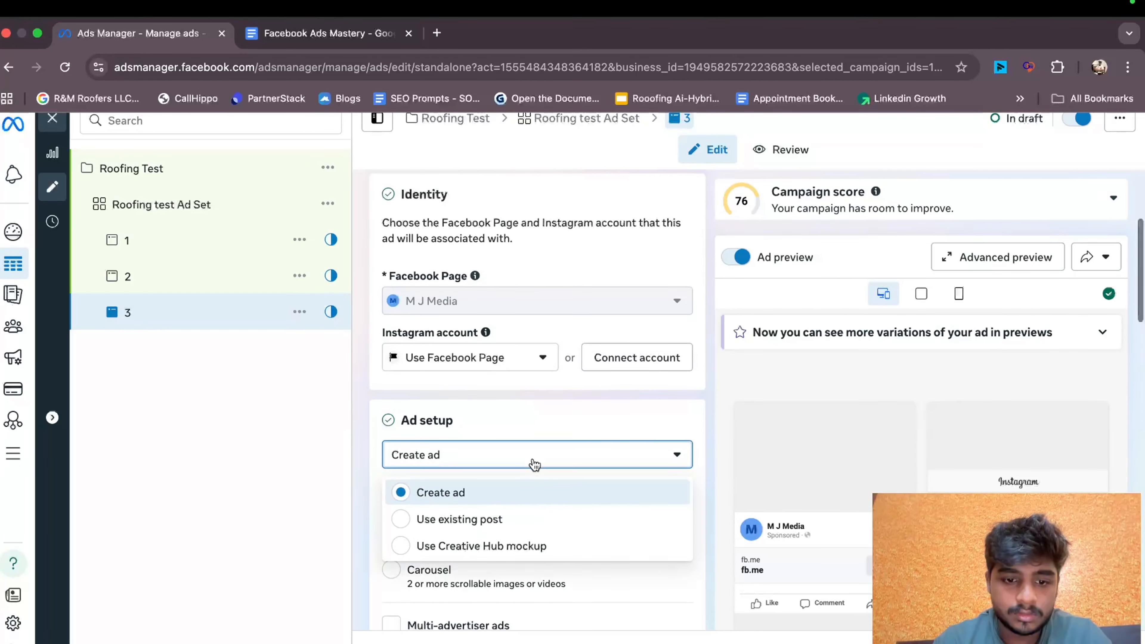
- Start ad 3's creative as a video ad and upload the mp4 file from the Video -2 folder
scroll(533, 461, down, 15)
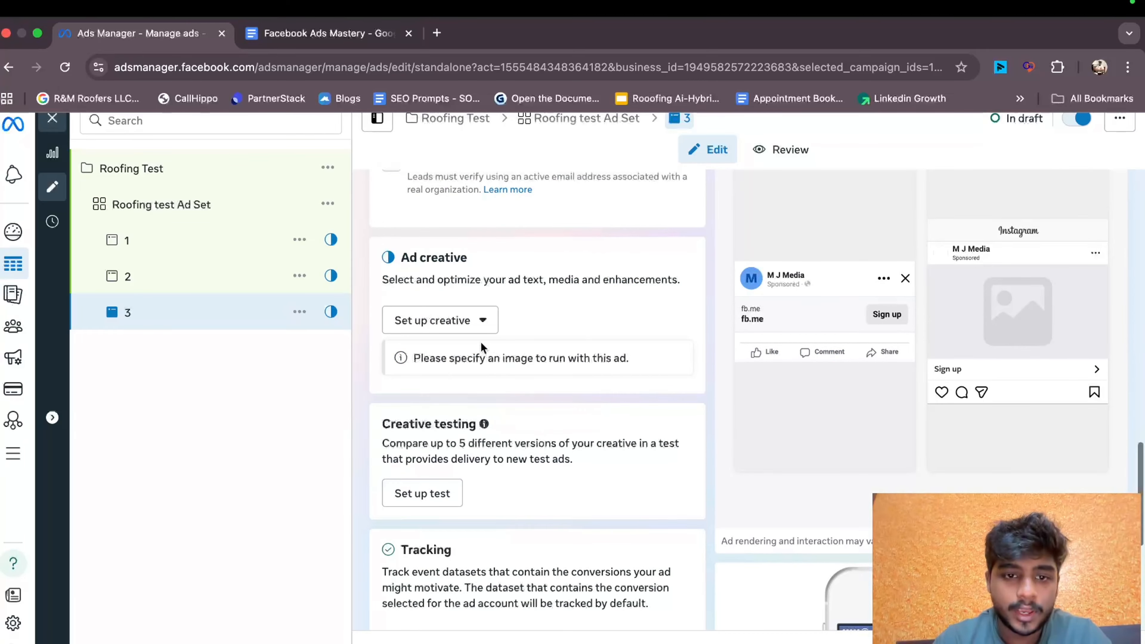
click(471, 321)
click(448, 389)
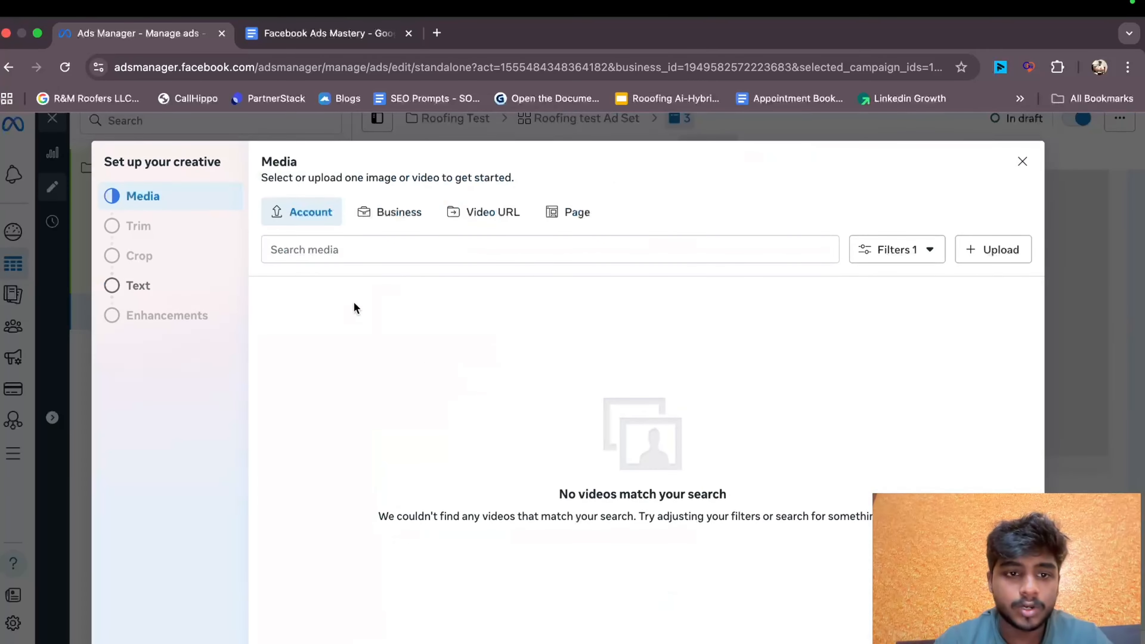
click(971, 253)
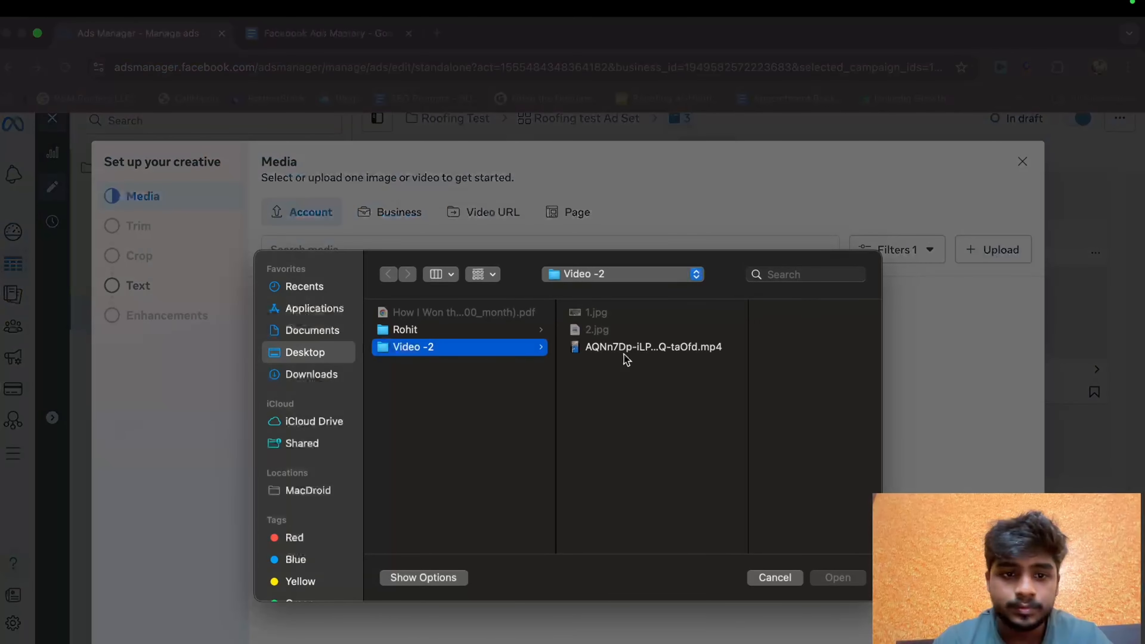
click(623, 352)
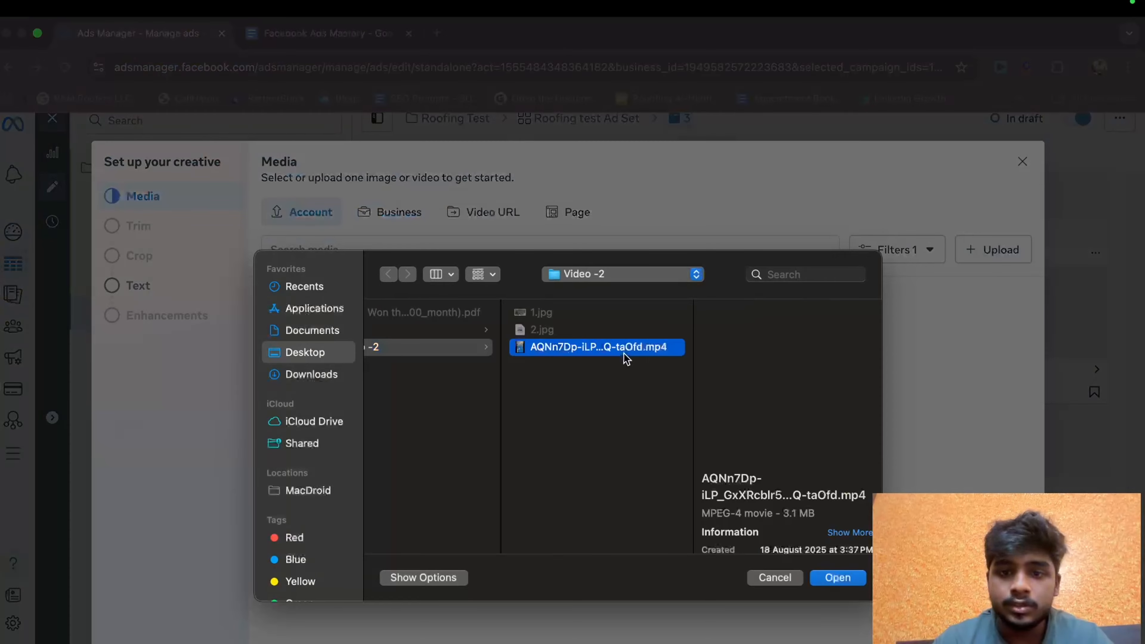
click(853, 584)
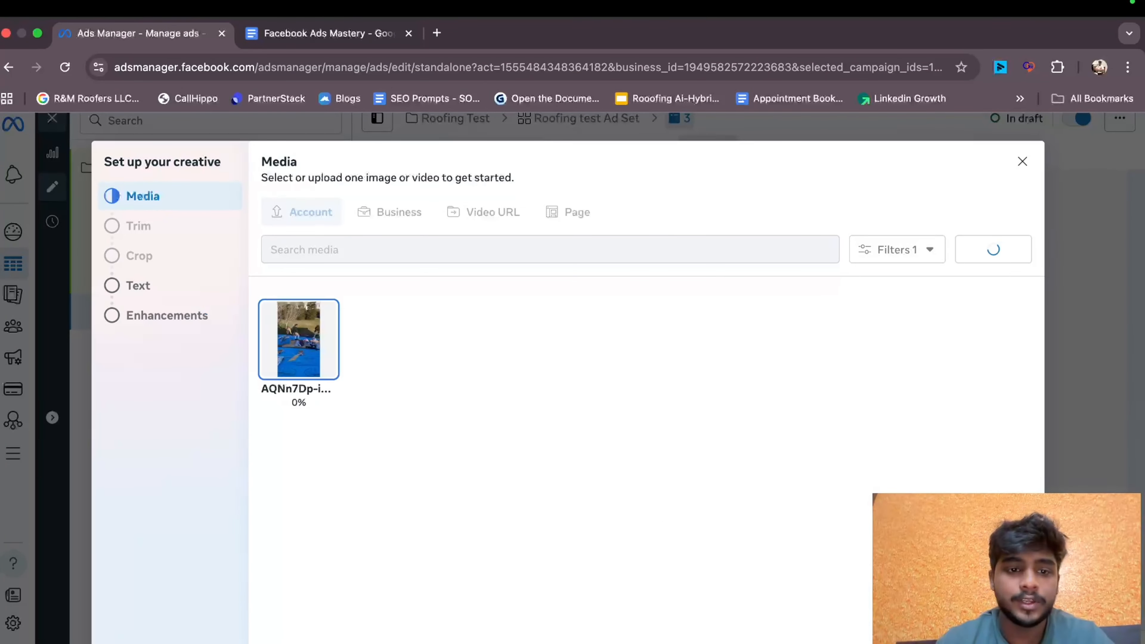
mouse_move(324, 363)
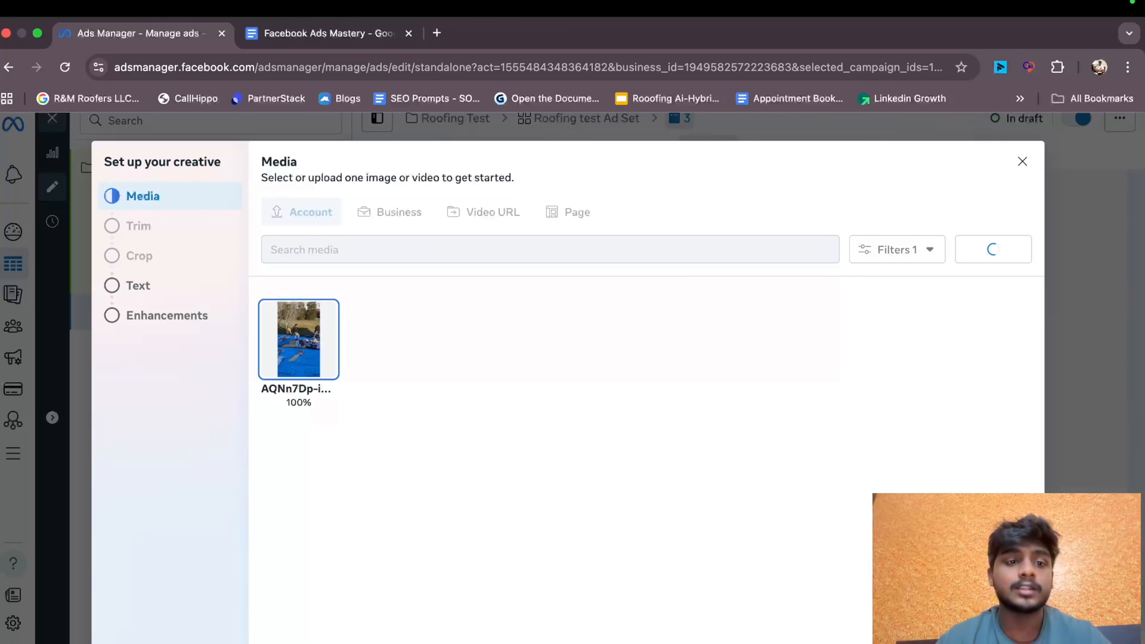
- Copy the full primary text from the Facebook Ads Mastery Google Doc into the primary text of ad 3
click(326, 37)
scroll(480, 404, up, 5)
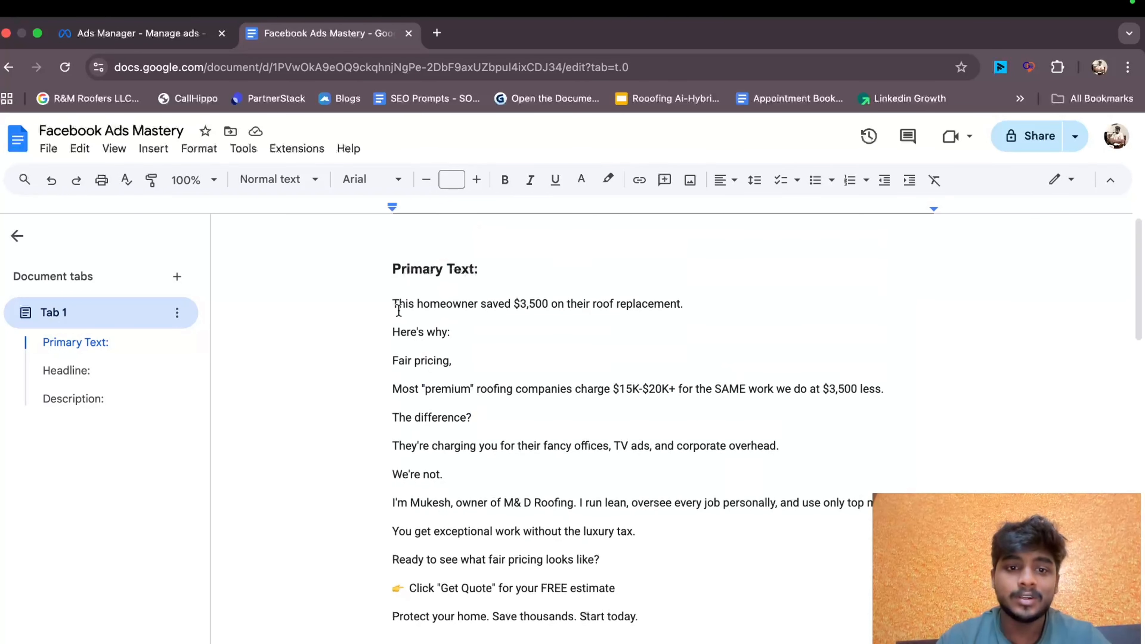
drag(392, 304, 645, 615)
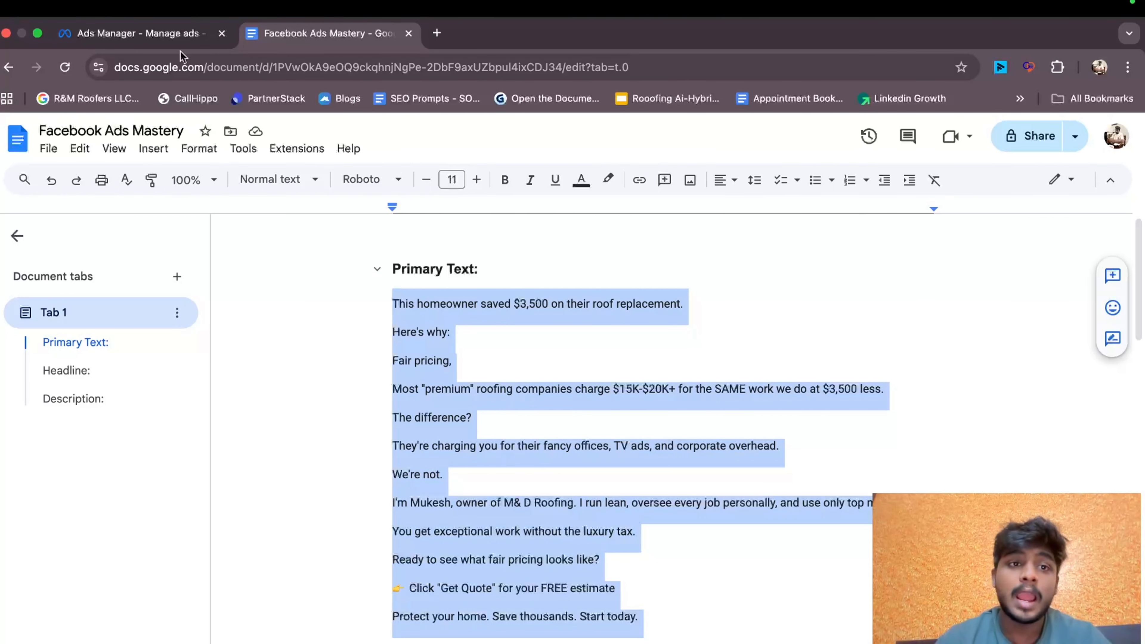
click(181, 39)
click(348, 243)
text(This homeowner saved $3,500 on their roof replacement. Here's why: Fair pricing, Most "premium" roofing companies charge $15K-$20K+ for the SAME work we do at $3,500 less. The difference? They're charging you for their fancy offices, TV ads, and corporate overhead. We're not. I'm Mukesh, owner of M& D Roofing. I run lean, oversee every job personally, and use only top materials. You get exceptional work without the luxury tax. Ready to see what fair pricing looks like? 👉 Click "Get Quote" for your FREE estimate Protect your home. Save thousands. Start today.)
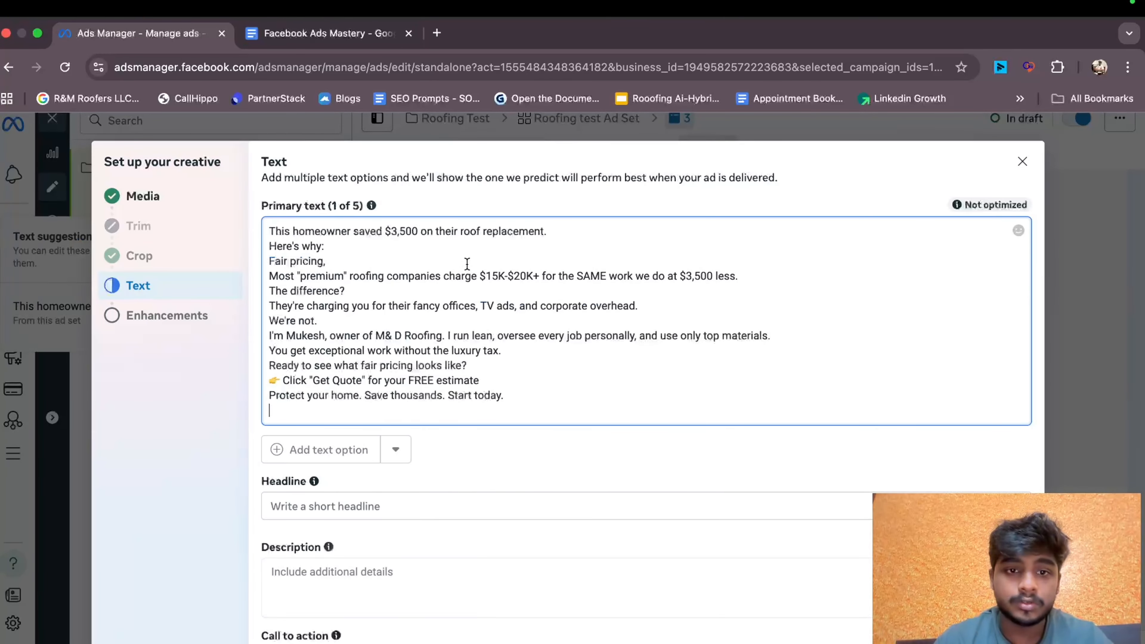
- Insert blank lines between the opening lines of ad 3's primary text, around "Here's why:"
click(566, 235)
key(Return)
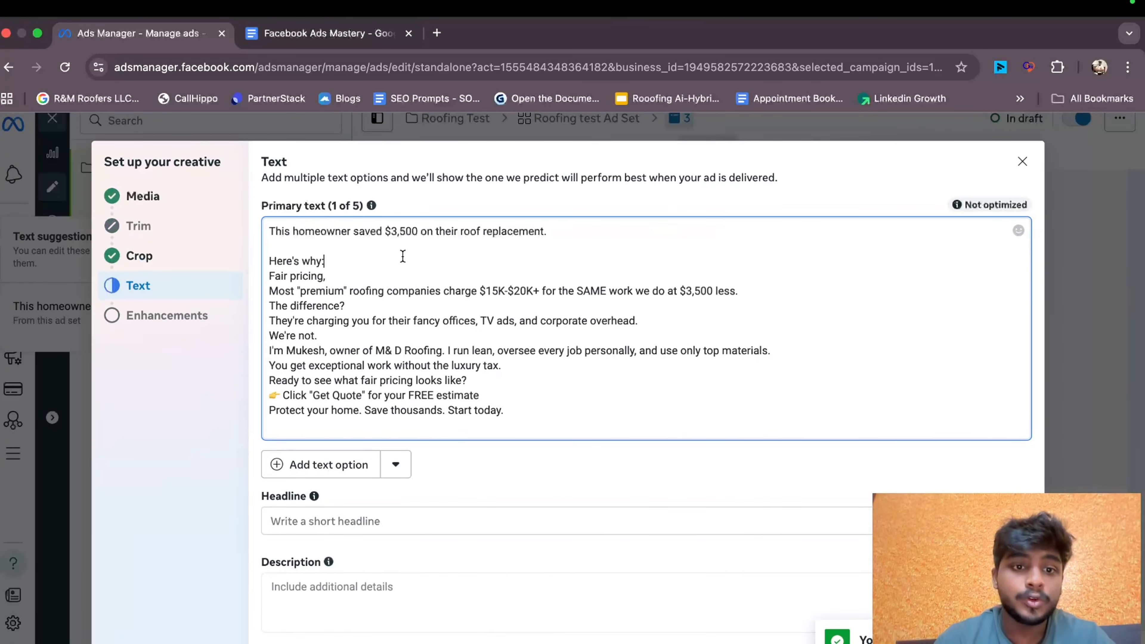
key(Return)
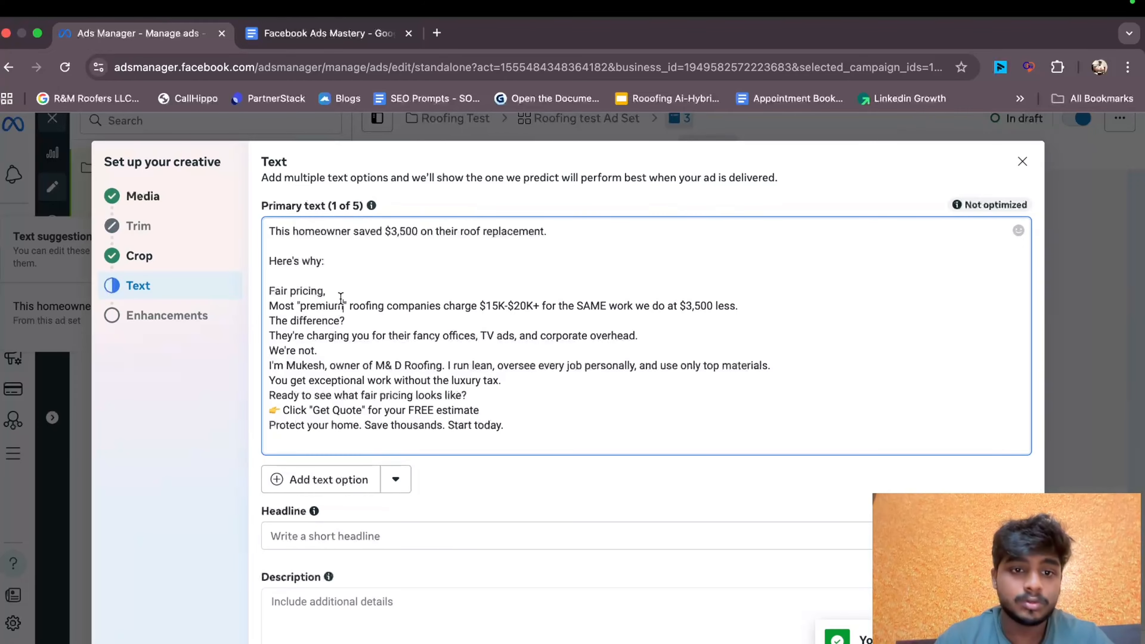
- Insert a blank line between each pair of paragraphs in the primary text, from "Fair pricing," down to the closing "Protect your home" line
key(Return)
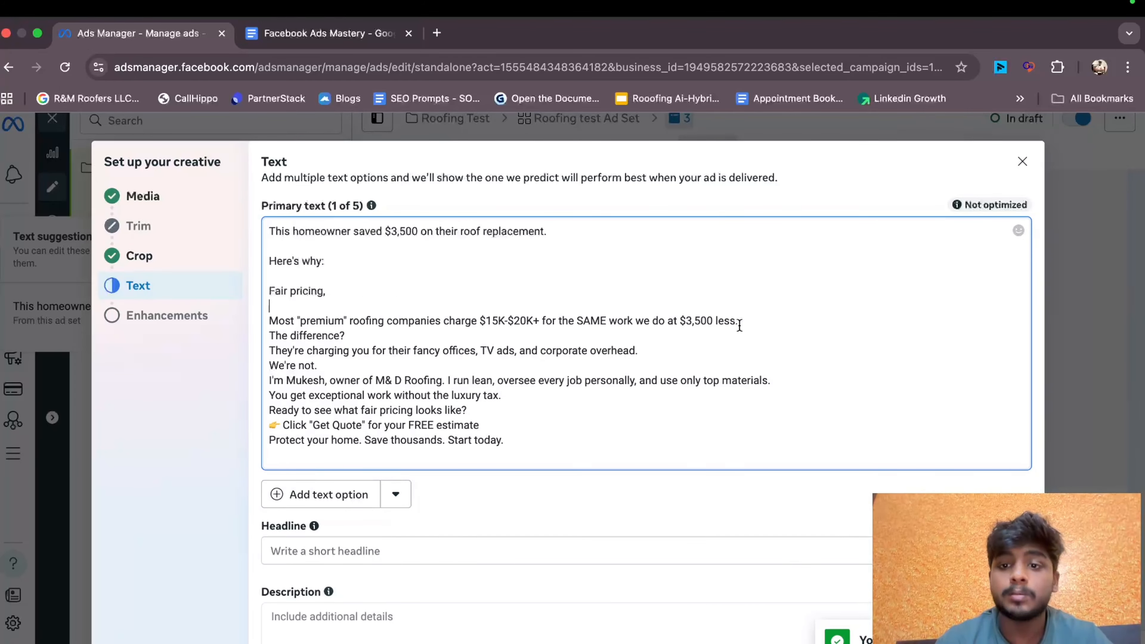
key(Return)
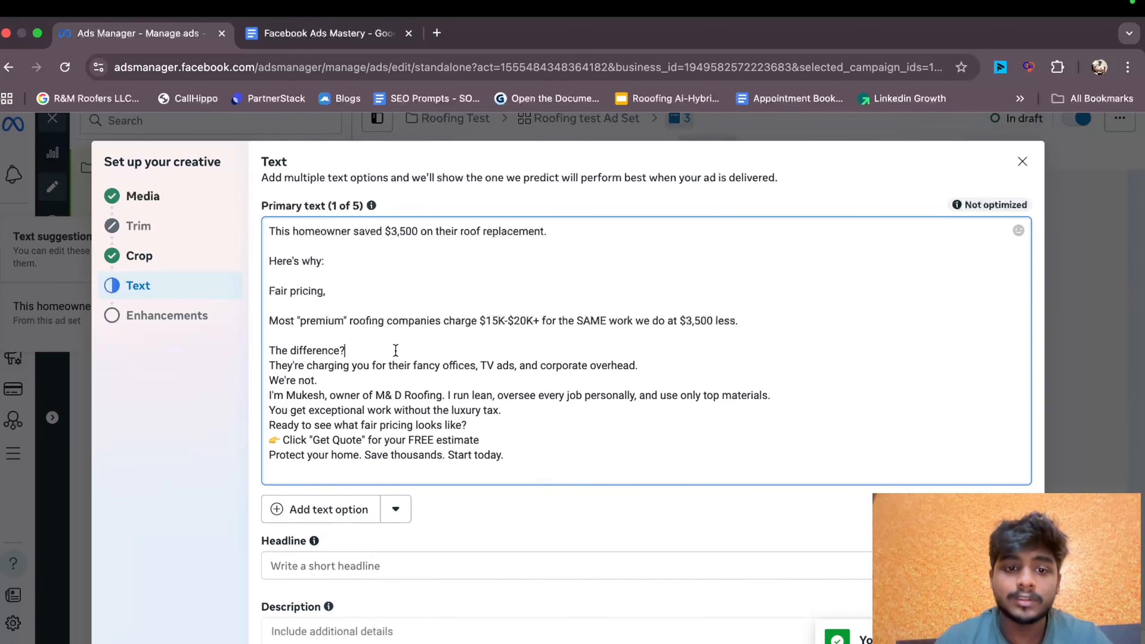
click(391, 351)
key(Return)
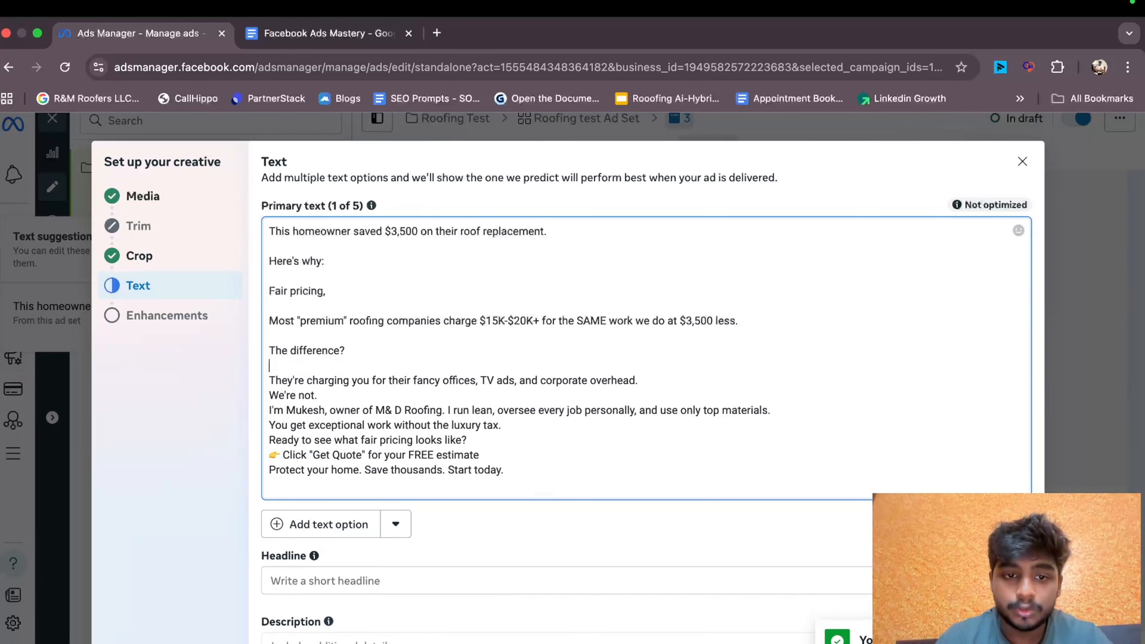
click(665, 384)
key(Return)
key(Return)
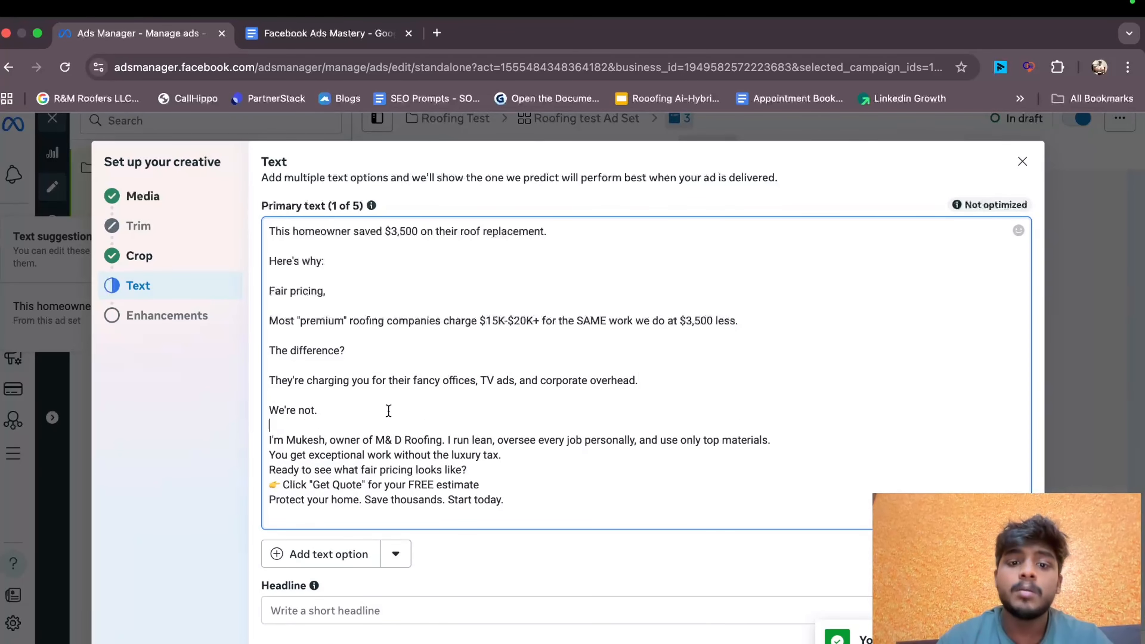
key(Return)
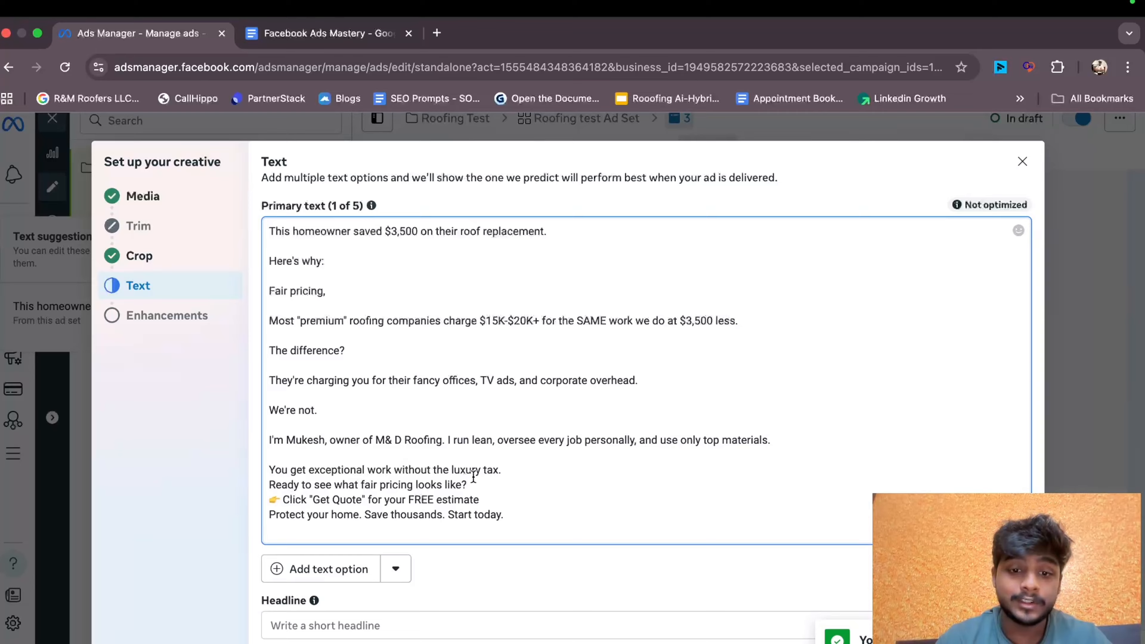
key(Return)
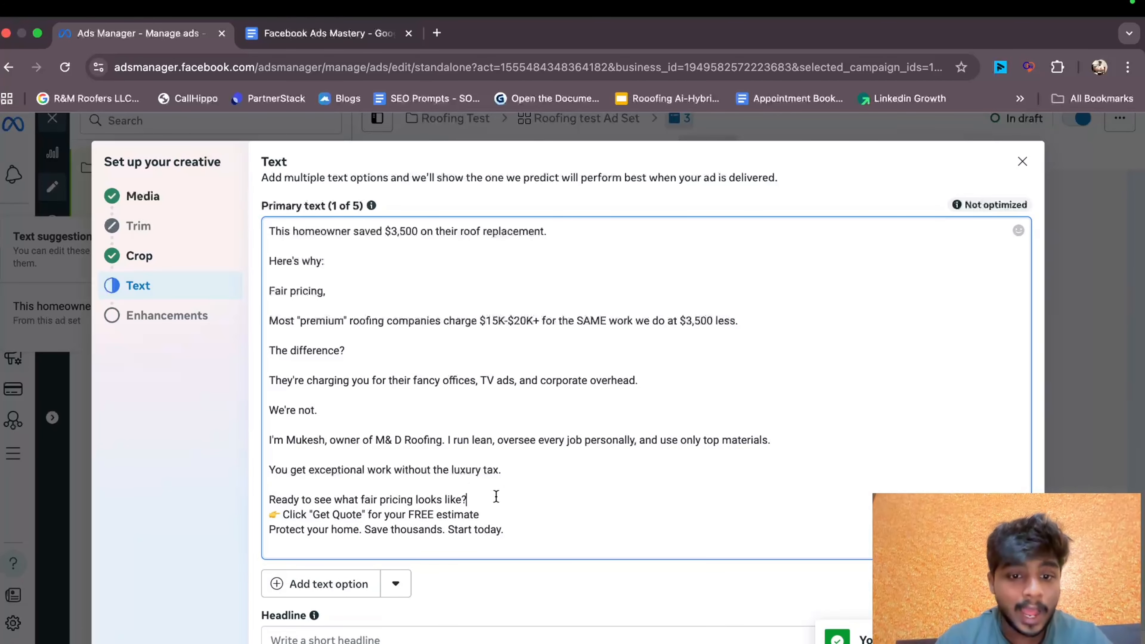
key(Return)
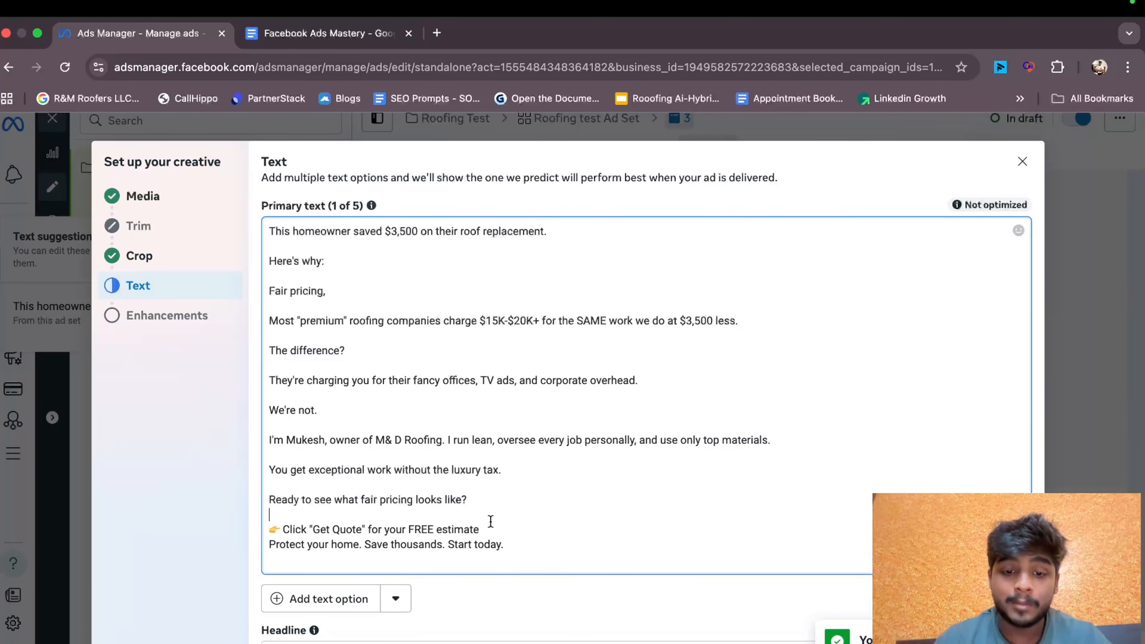
key(Return)
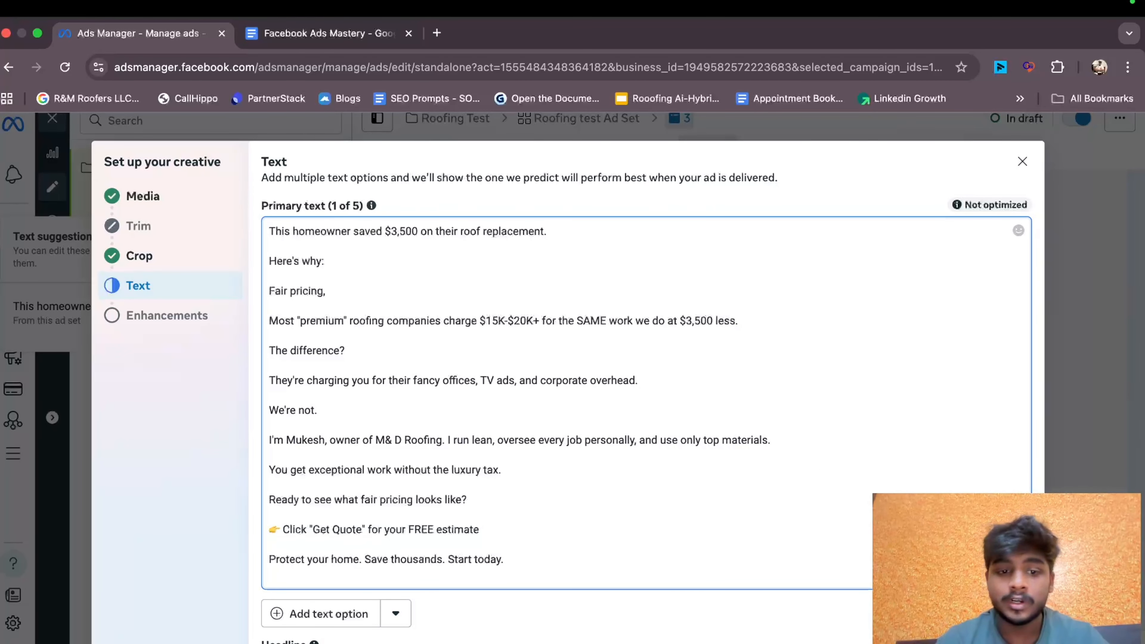
- Copy the headline "Roof replacement for $3,500 LESS" from the Facebook Ads Mastery document into the ad's Headline in Ads Manager
scroll(807, 532, down, 10)
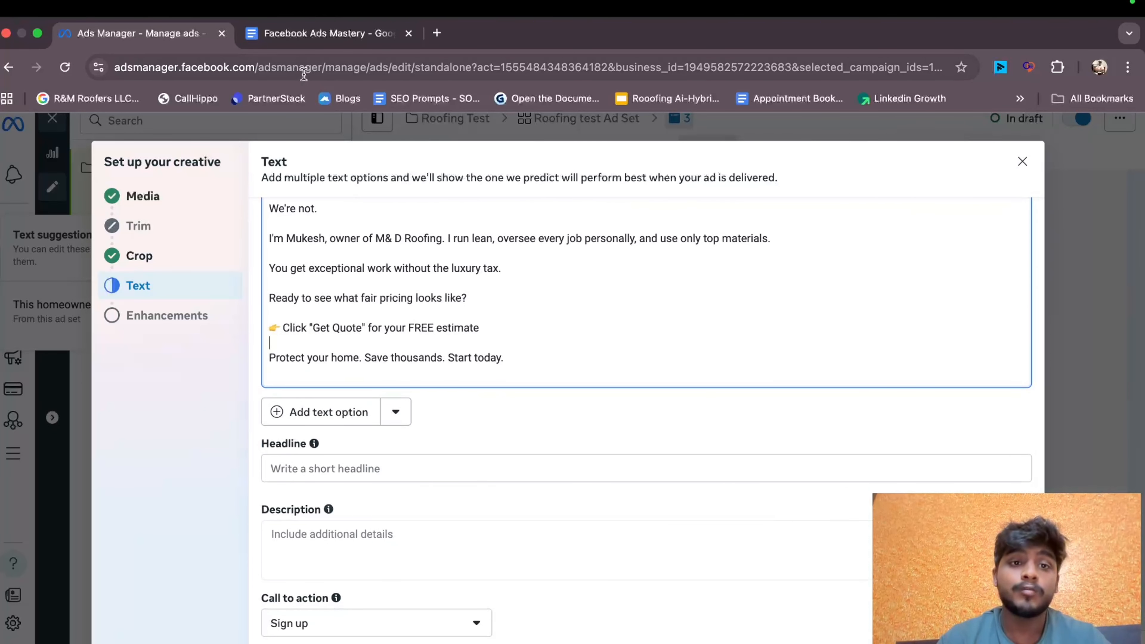
click(307, 35)
scroll(379, 500, down, 5)
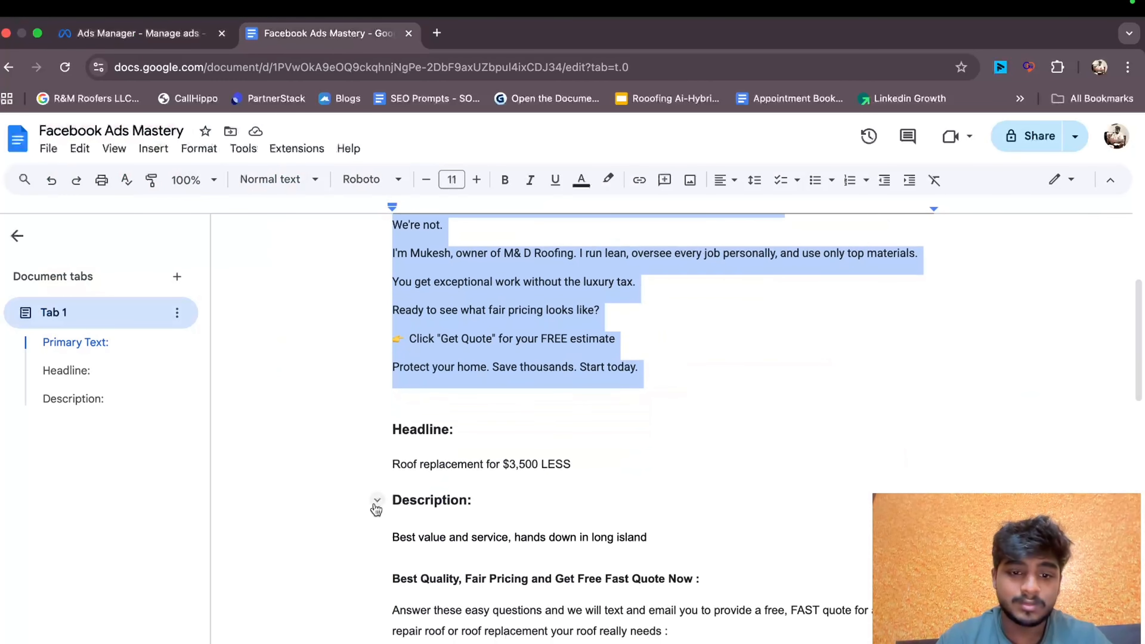
drag(391, 455, 580, 467)
key(super+c)
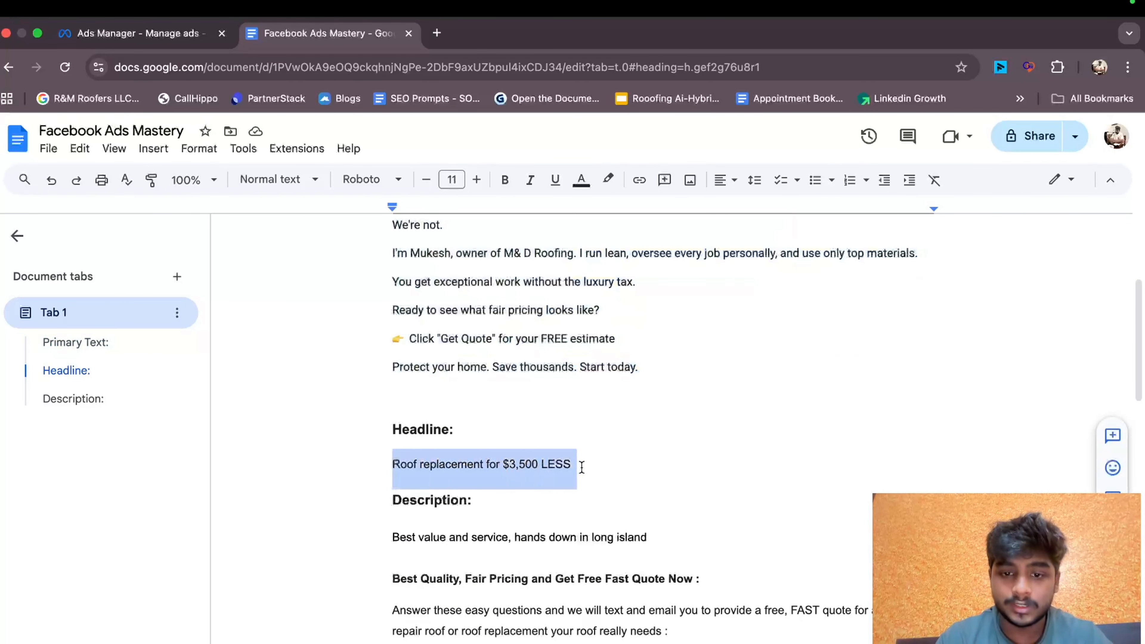
click(171, 33)
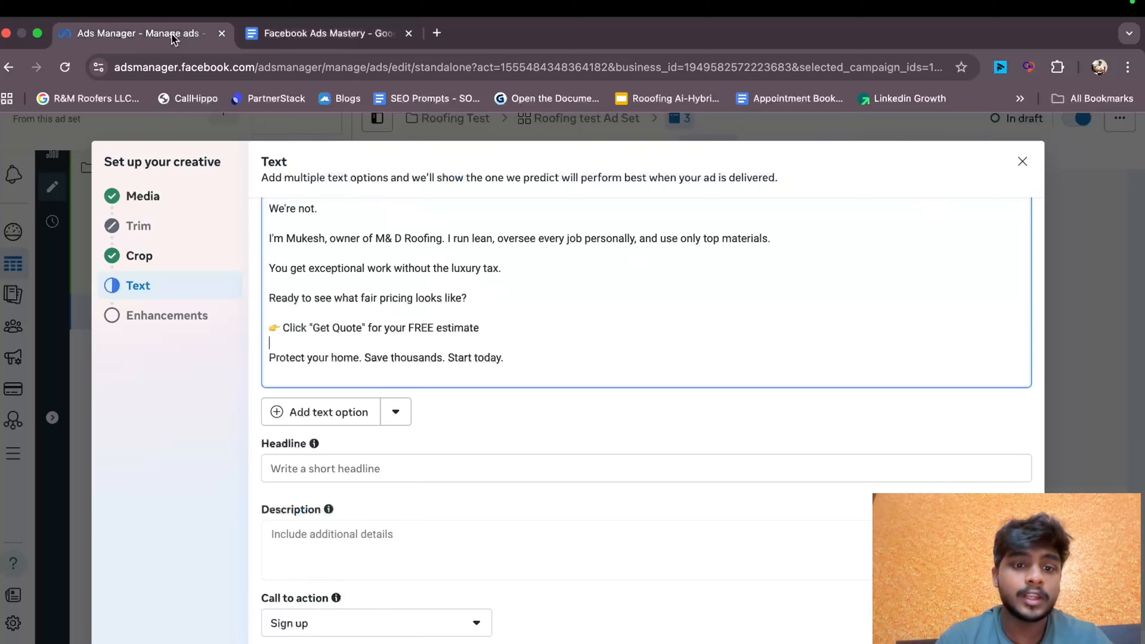
click(390, 474)
key(super+v)
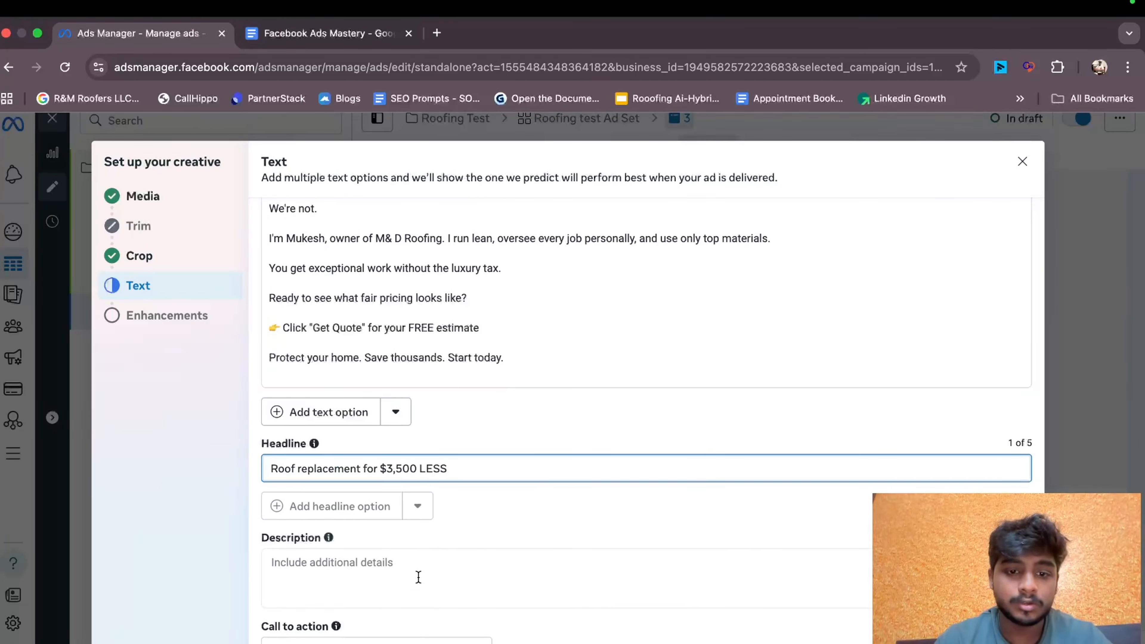
- Copy "Best value and service, hands down in long island" from the Facebook Ads Mastery document into the ad's Description in Ads Manager
click(383, 561)
click(342, 27)
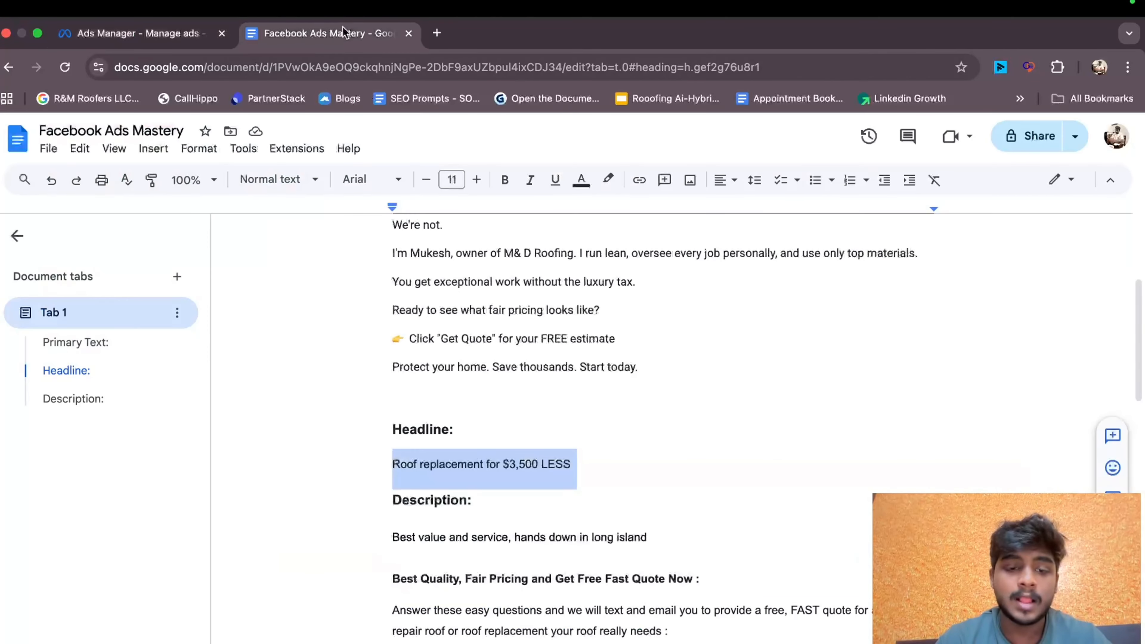
click(390, 536)
drag(390, 536, 650, 535)
key(super+c)
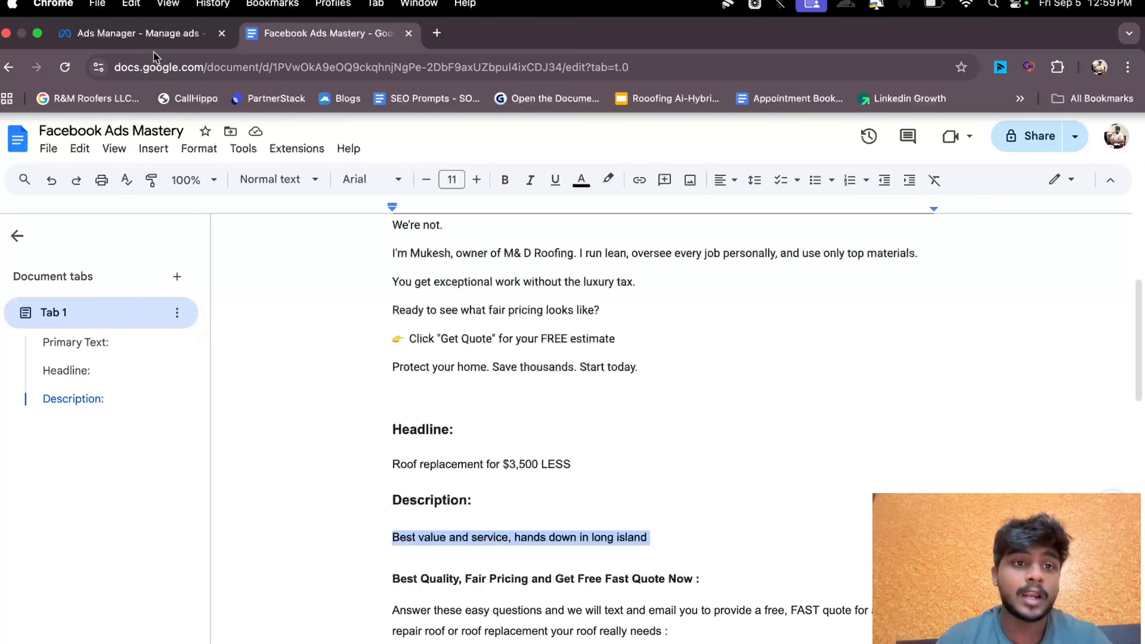
click(159, 39)
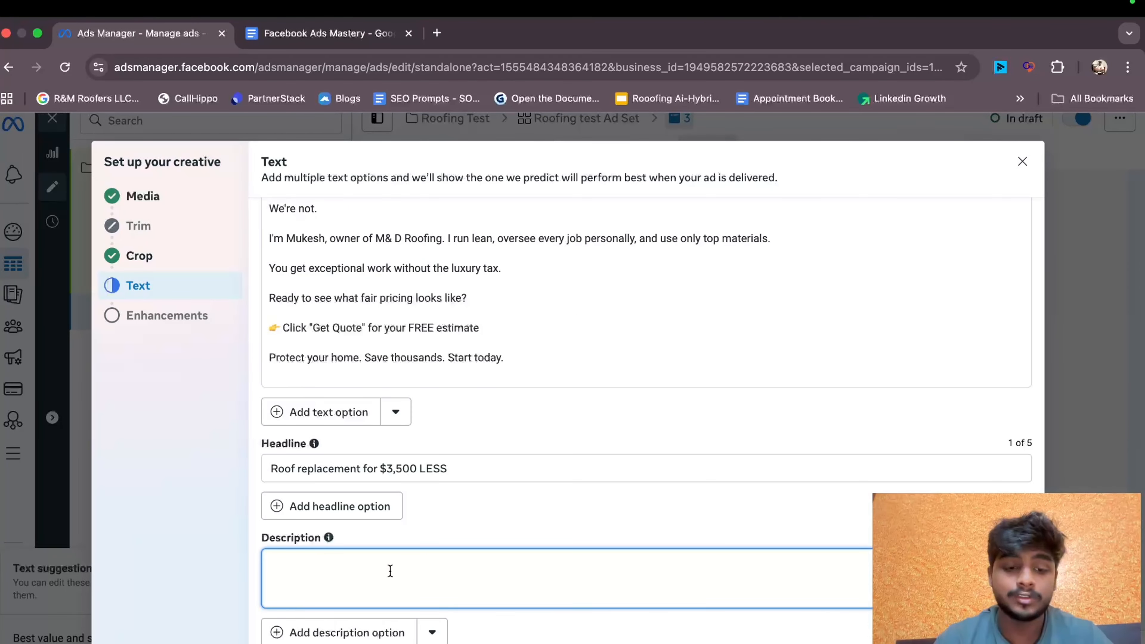
key(super+v)
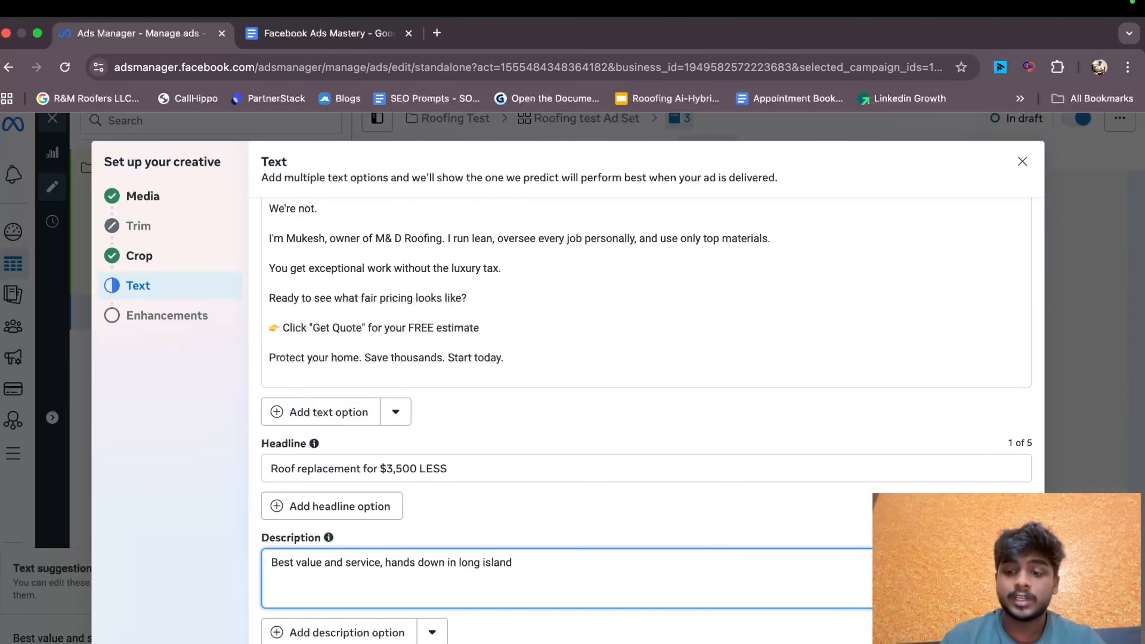
- Proceed to the Advantage+ creative enhancements, keep Text improvements and Enhance CTA switched on, and finish the creative setup
click(1008, 640)
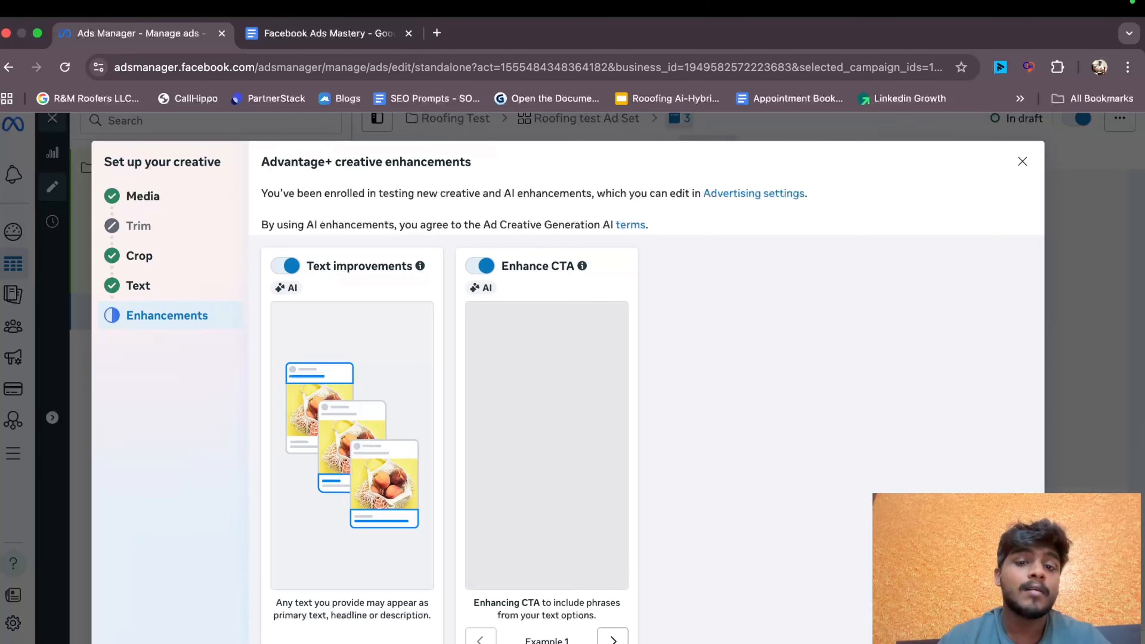
scroll(790, 502, down, 3)
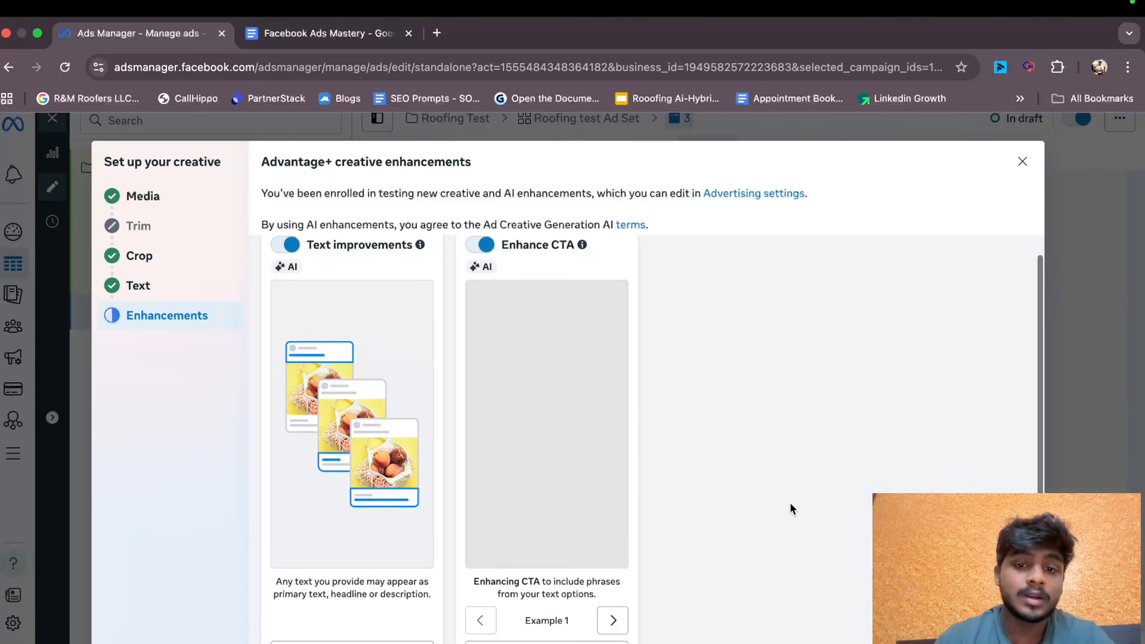
scroll(790, 503, up, 5)
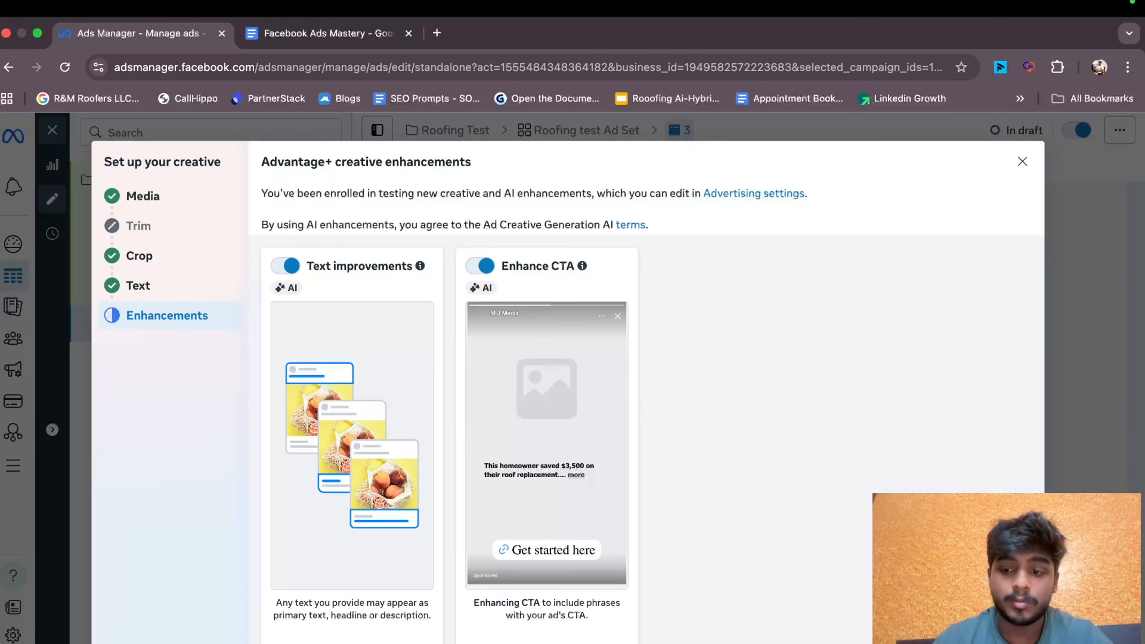
click(1009, 641)
- Open the crop and trim settings of the video for the undeliverable Instagram Feed placement
scroll(720, 511, down, 3)
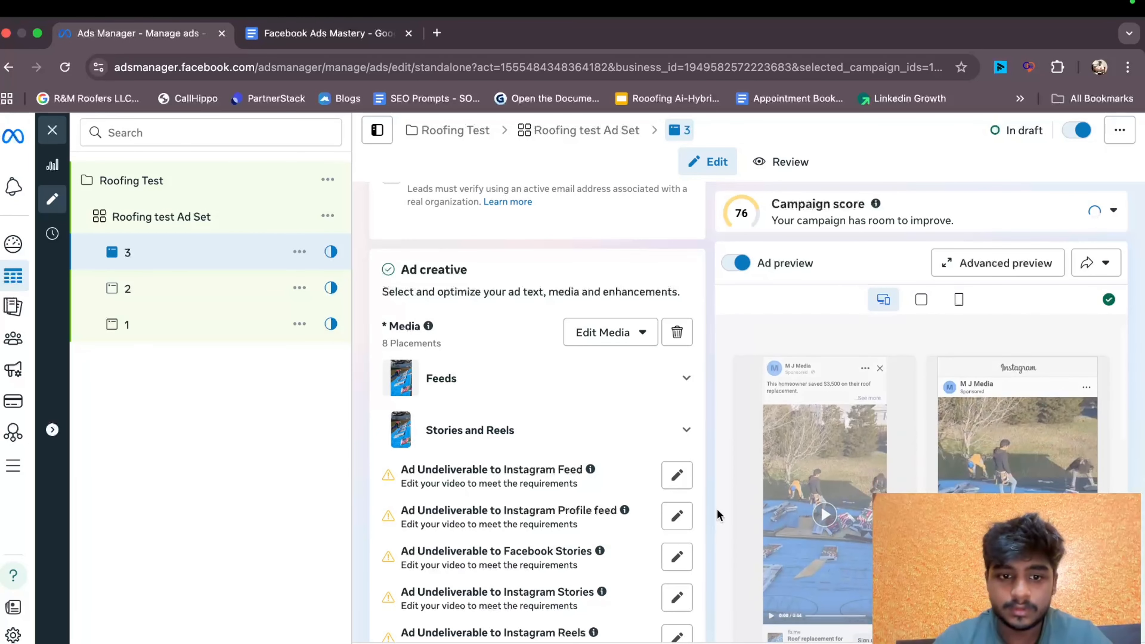
scroll(675, 476, down, 3)
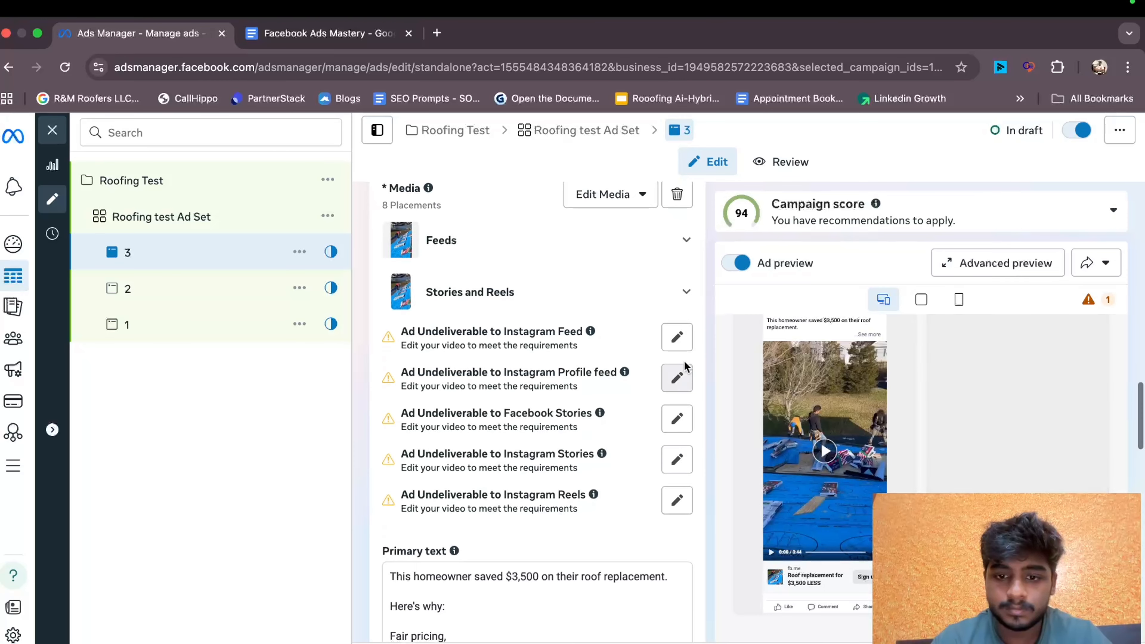
click(678, 345)
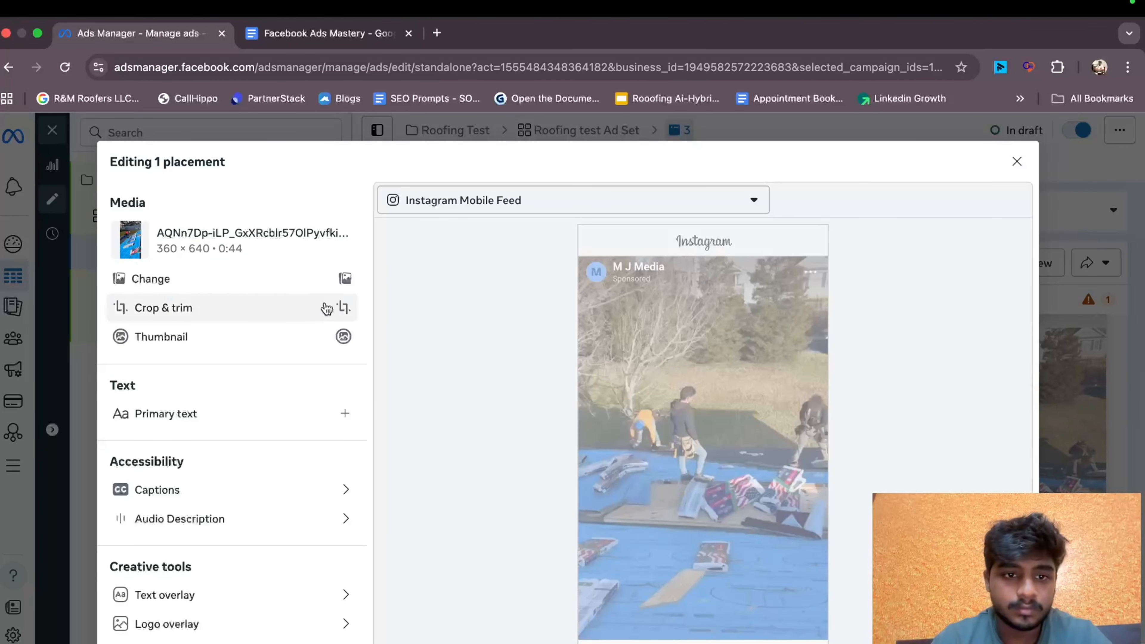
click(325, 307)
- Try a 1:1 crop of the Instagram Feed video with the crop frame moved upward, and preview it
click(390, 323)
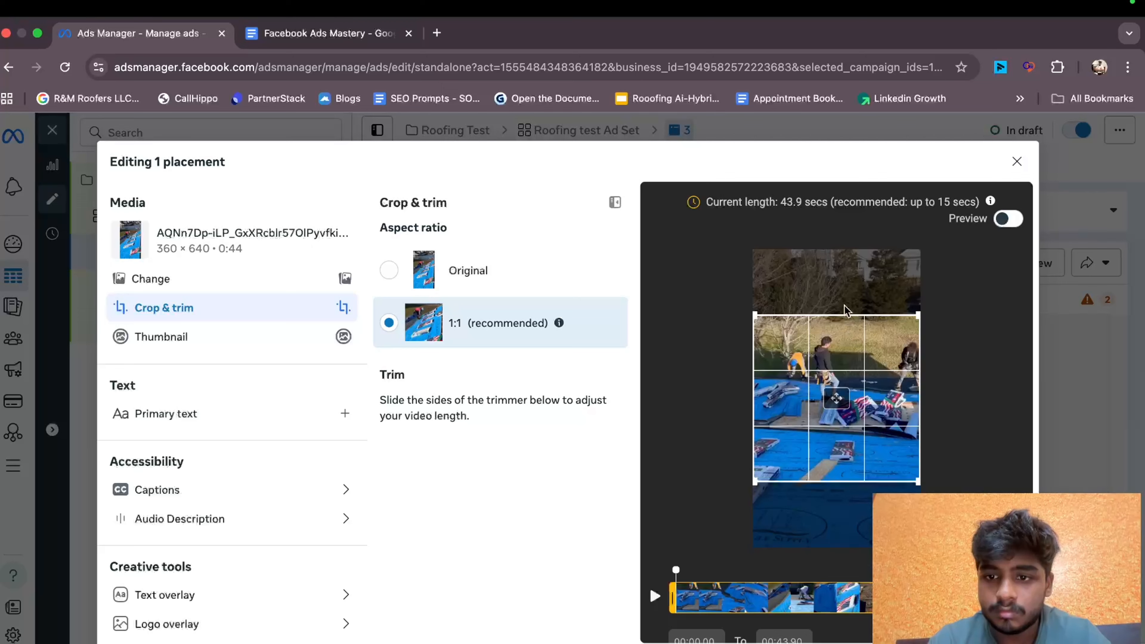
drag(838, 397, 841, 357)
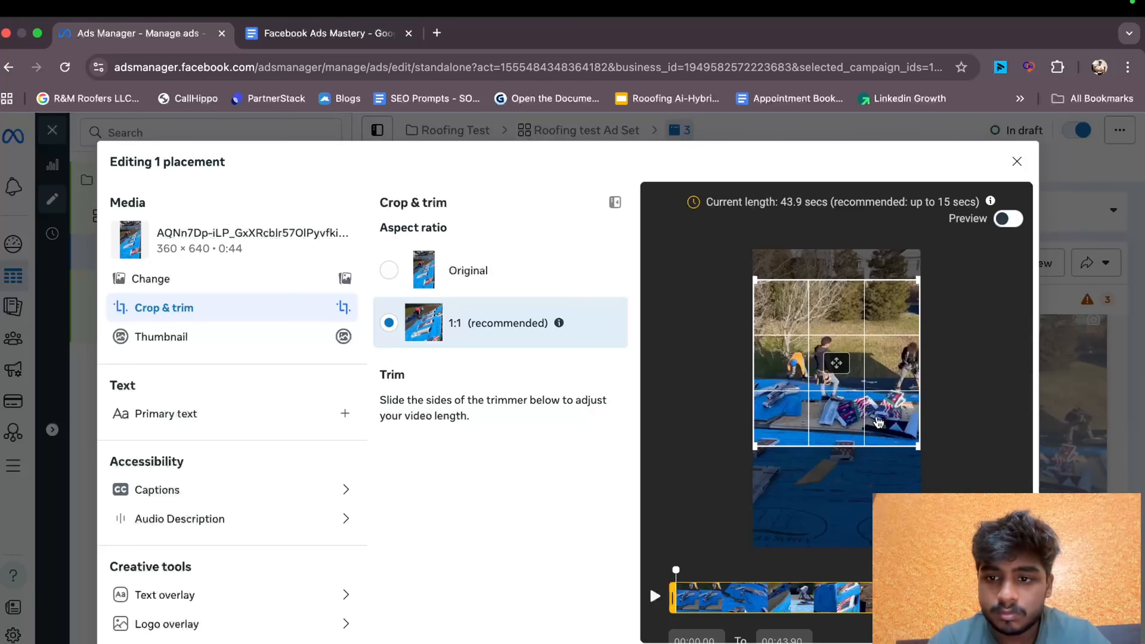
click(1009, 220)
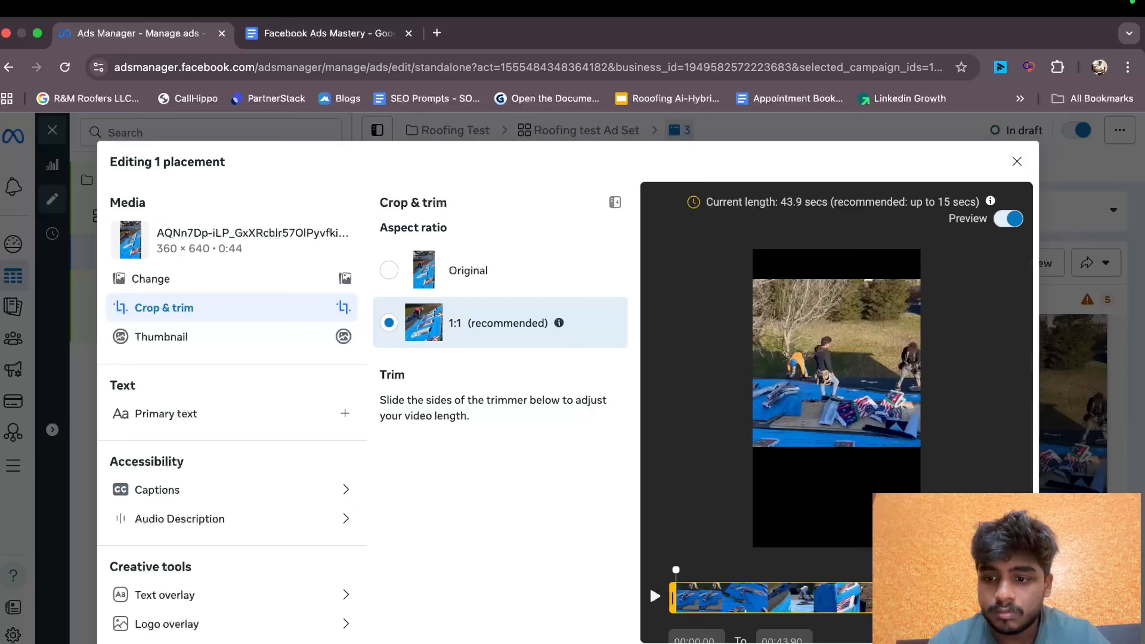
scroll(837, 361, down, 5)
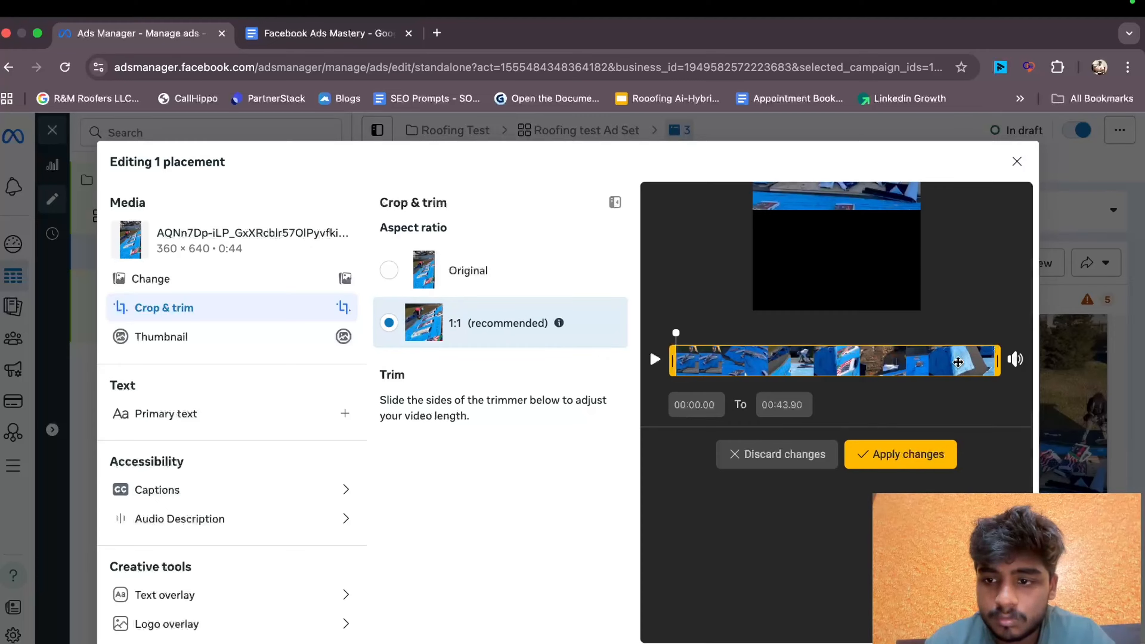
- Set the Instagram Feed video to its Original aspect ratio, trim its end to 00:14.92, and apply and save the placement edit
click(519, 273)
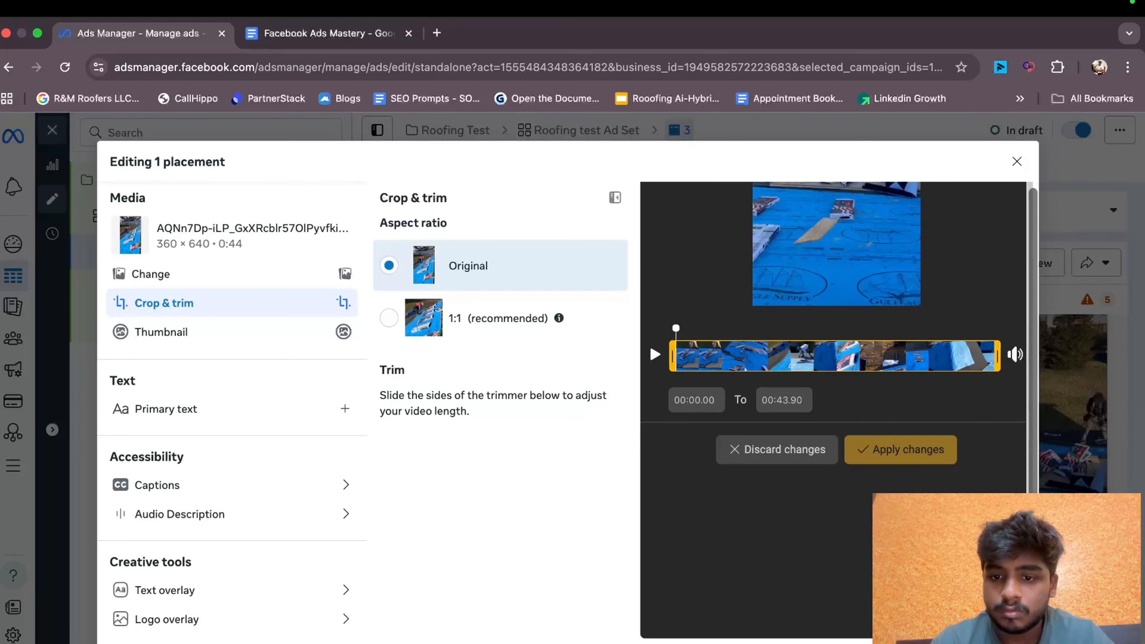
scroll(837, 361, up, 5)
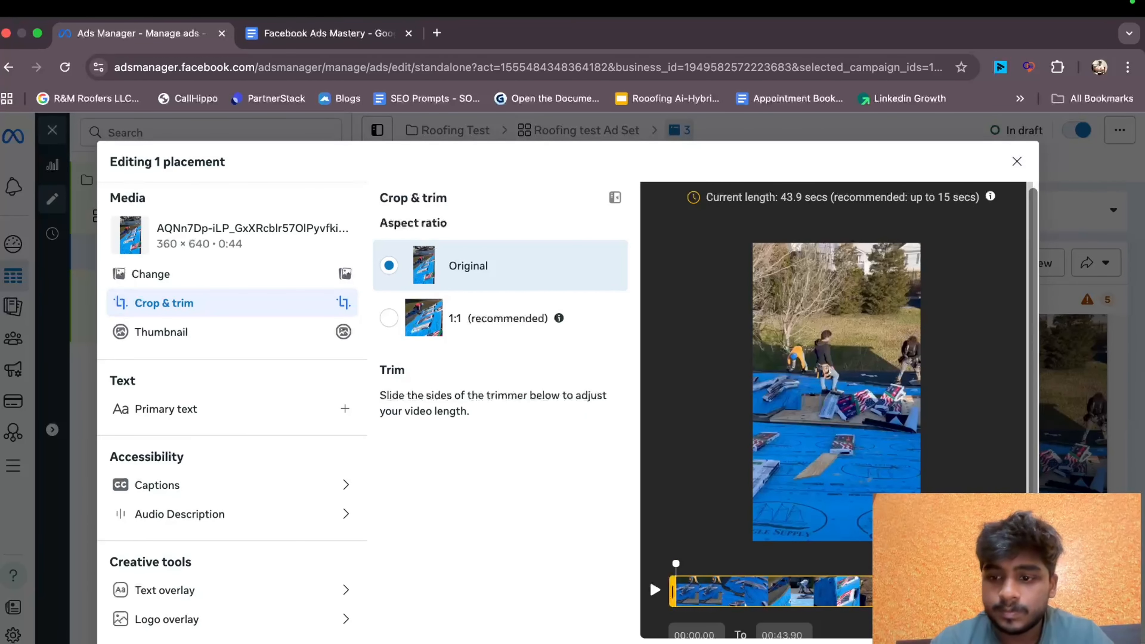
drag(997, 591, 850, 591)
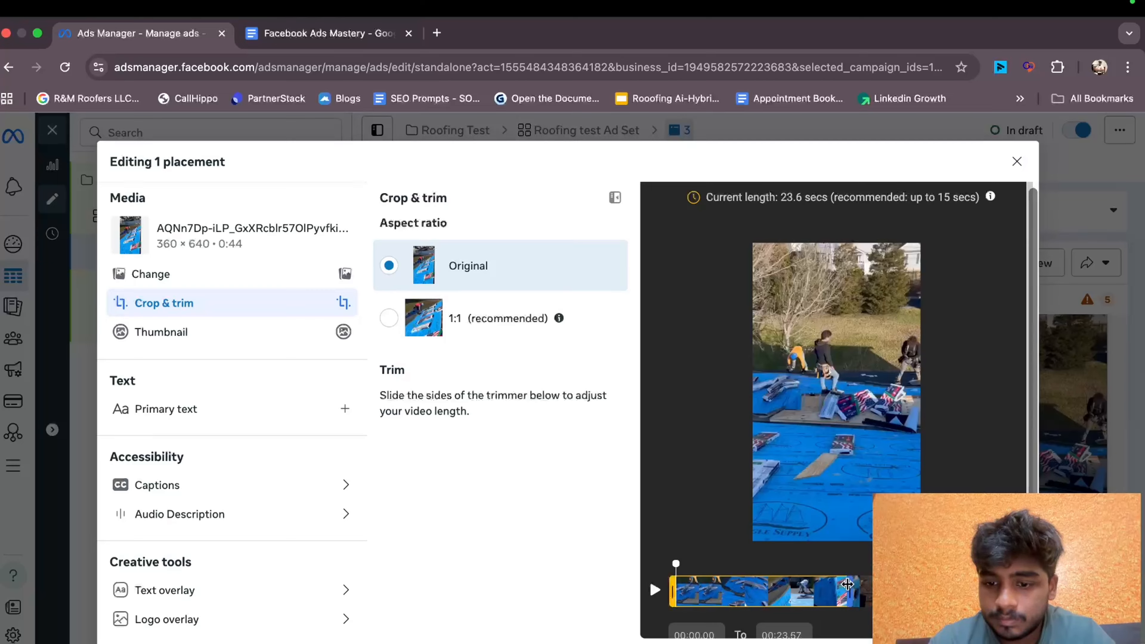
scroll(838, 519, down, 2)
drag(837, 504, 787, 506)
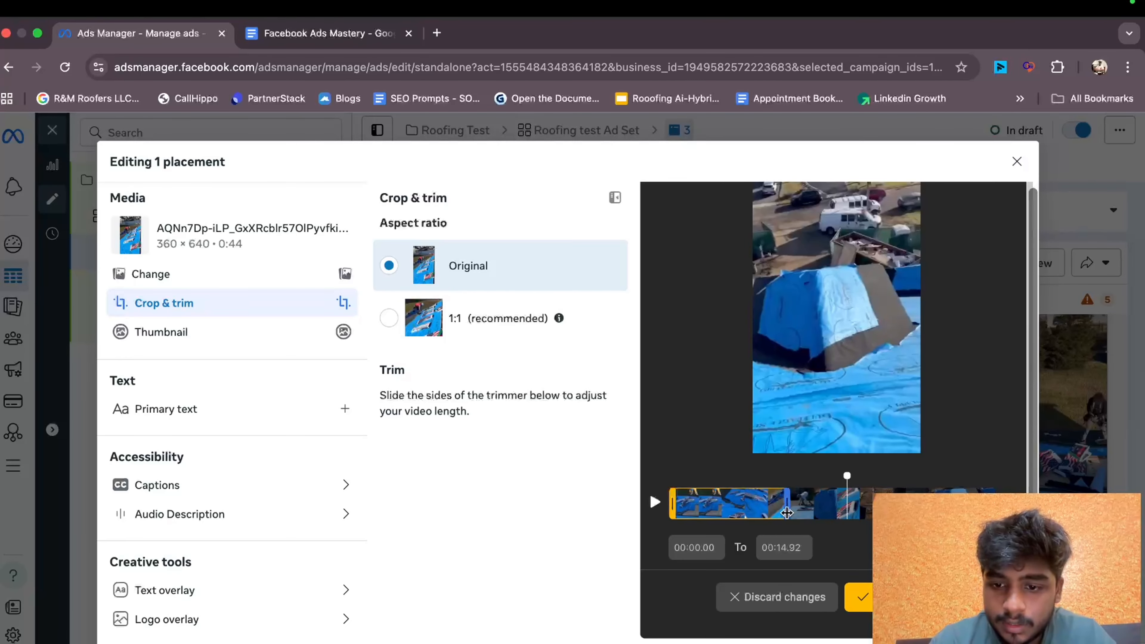
click(862, 597)
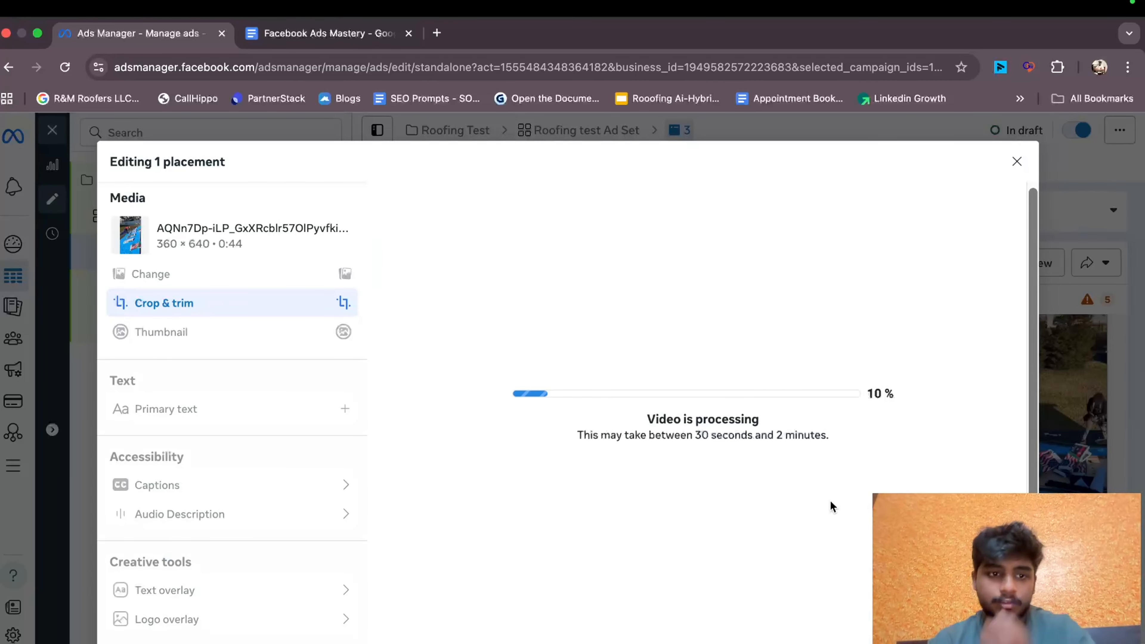
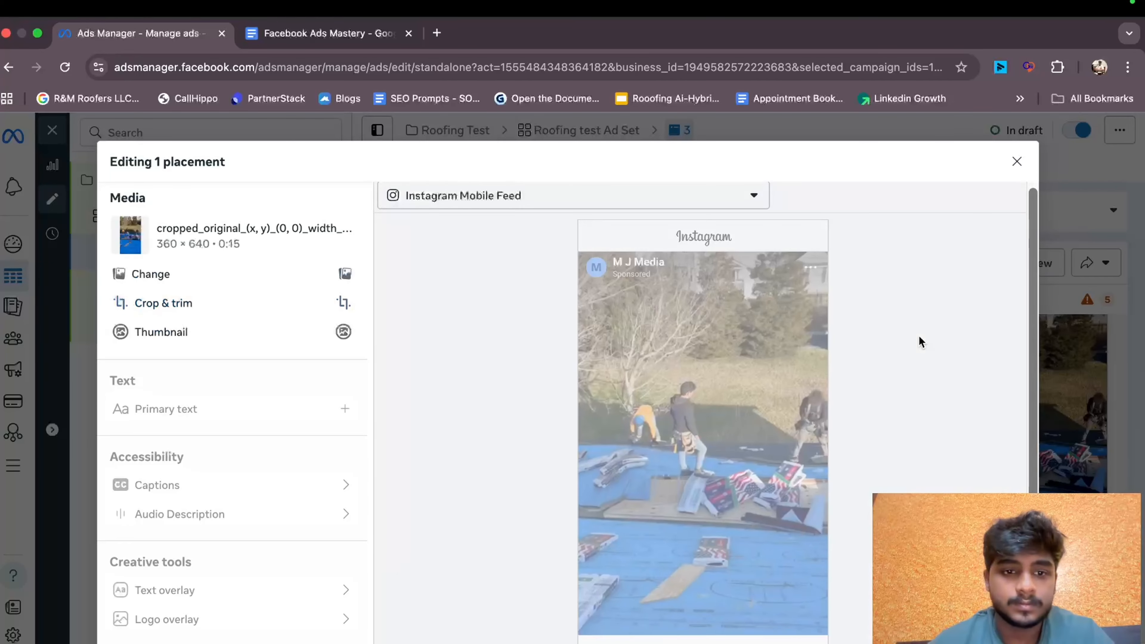
scroll(901, 473, down, 3)
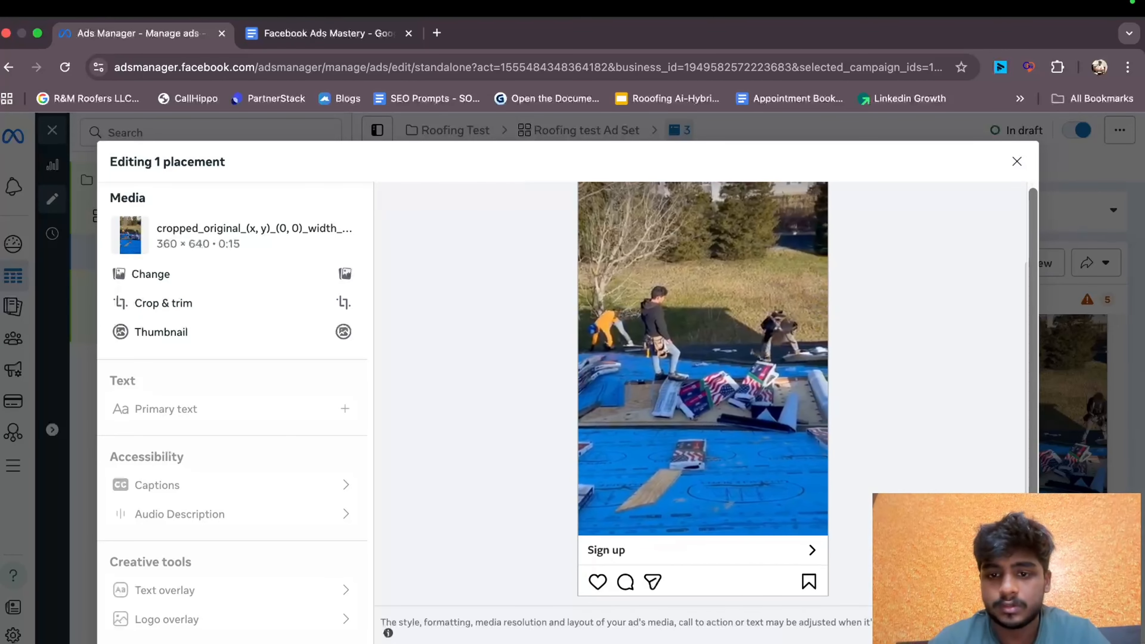
click(999, 635)
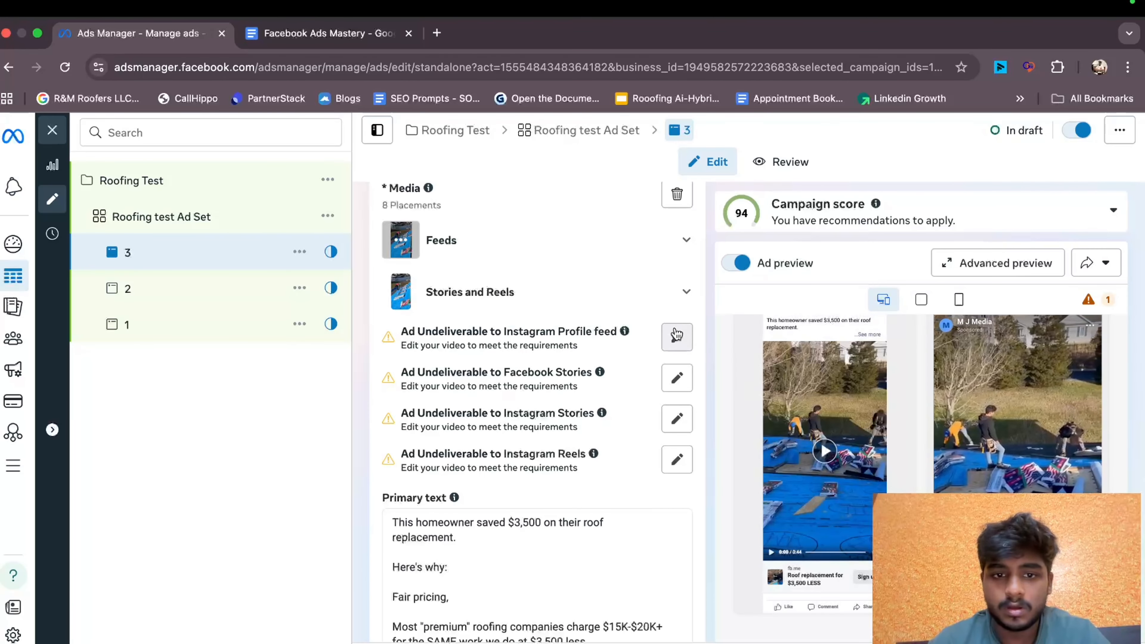
- Try trimming the Instagram Profile feed placement's video to end at 00:17.08, and close the placement editor without applying it
click(678, 339)
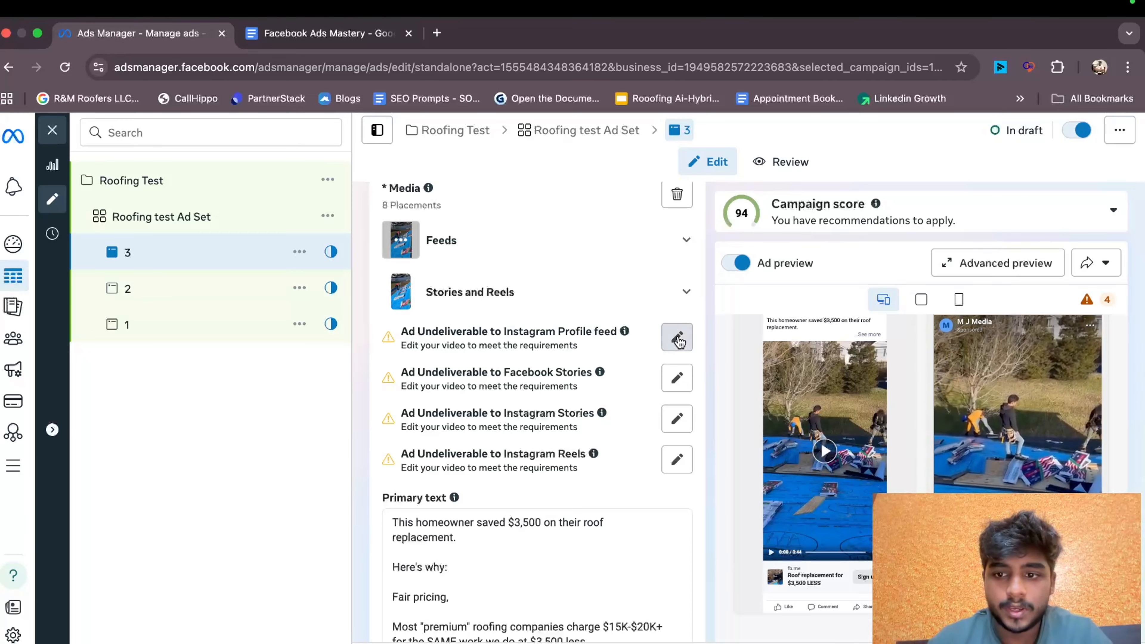
scroll(695, 537, down, 3)
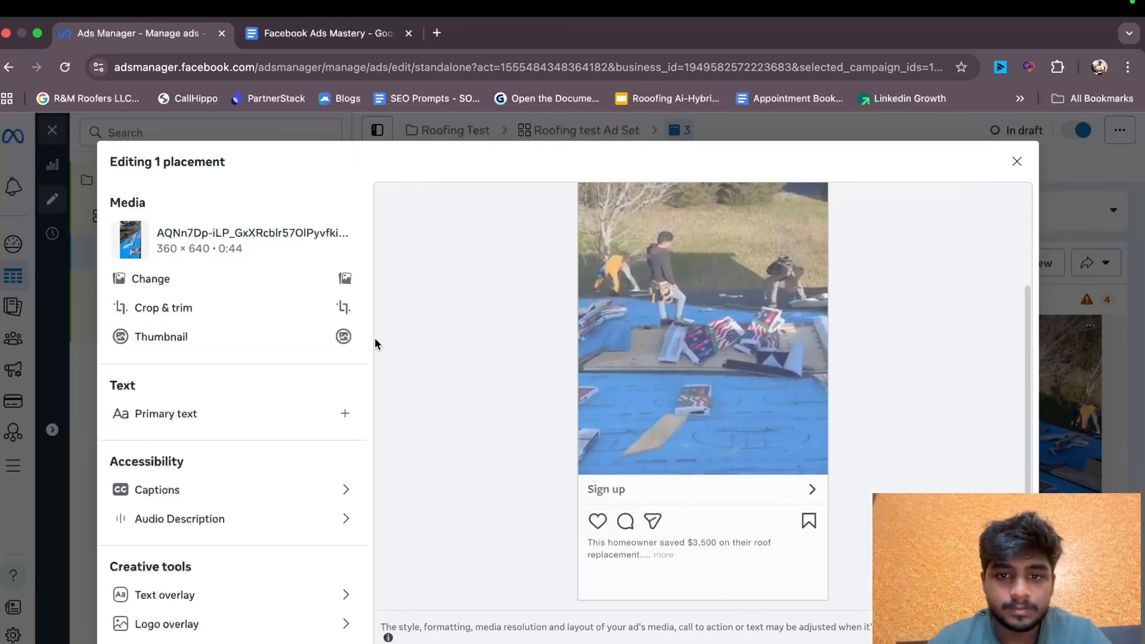
click(292, 310)
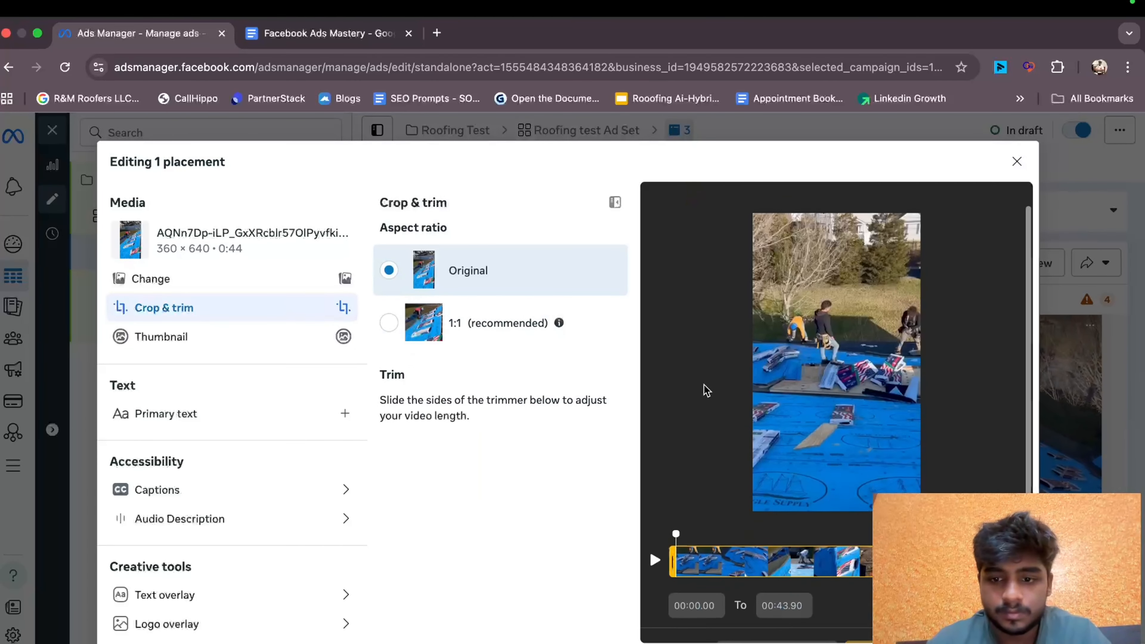
drag(996, 481, 803, 478)
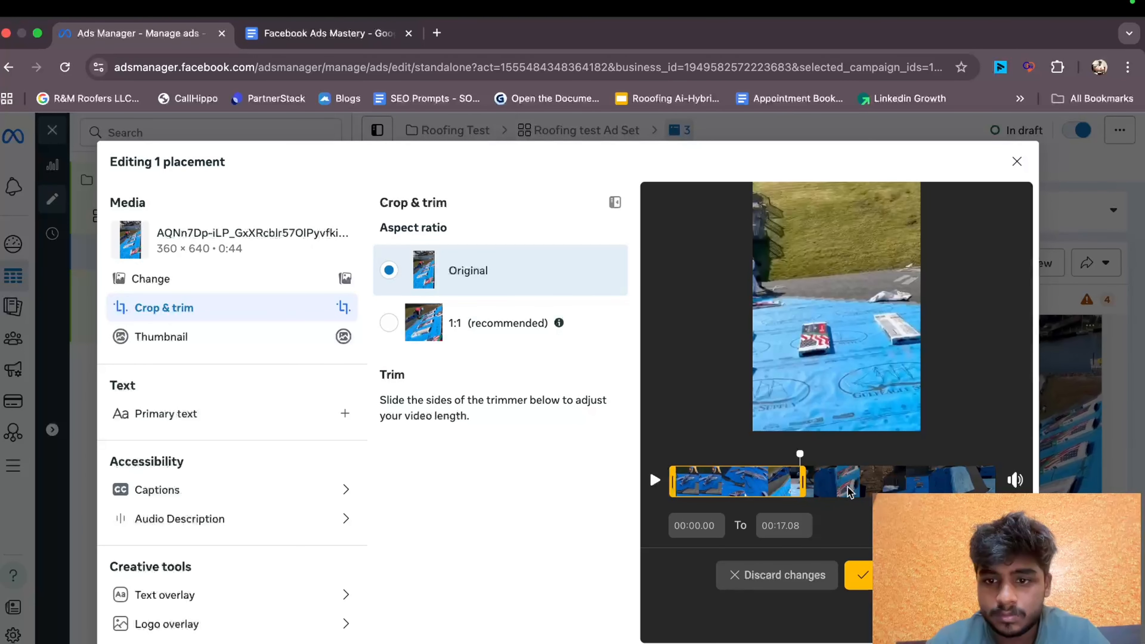
click(1017, 161)
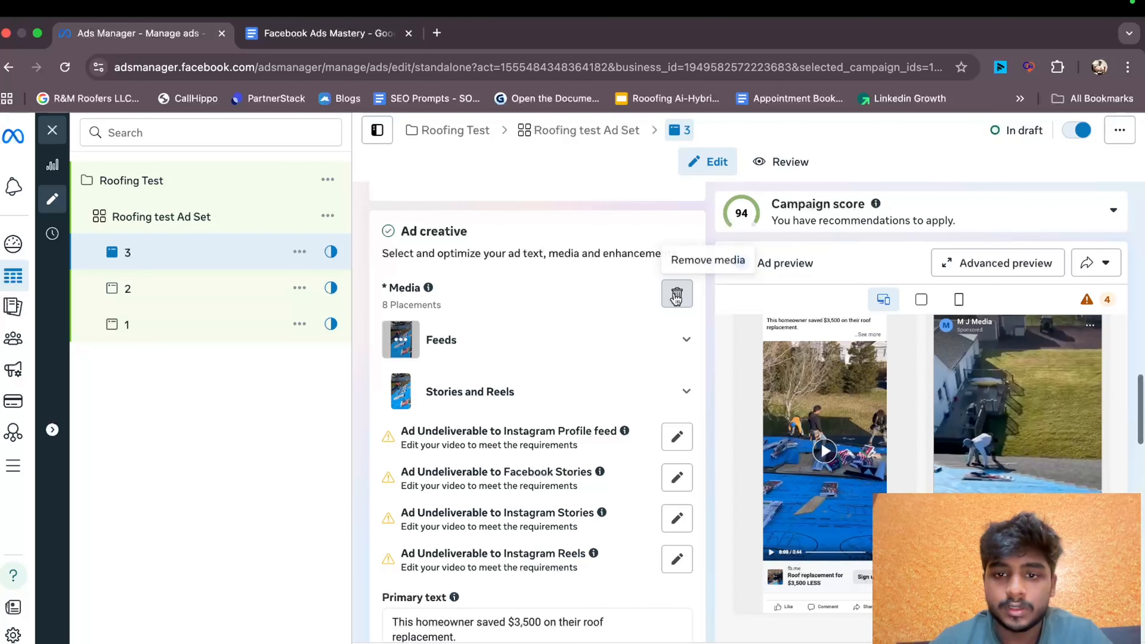
- Remove the third ad's media and start a new video creative with the 360 × 640 roofing video from the account library
click(676, 294)
click(453, 311)
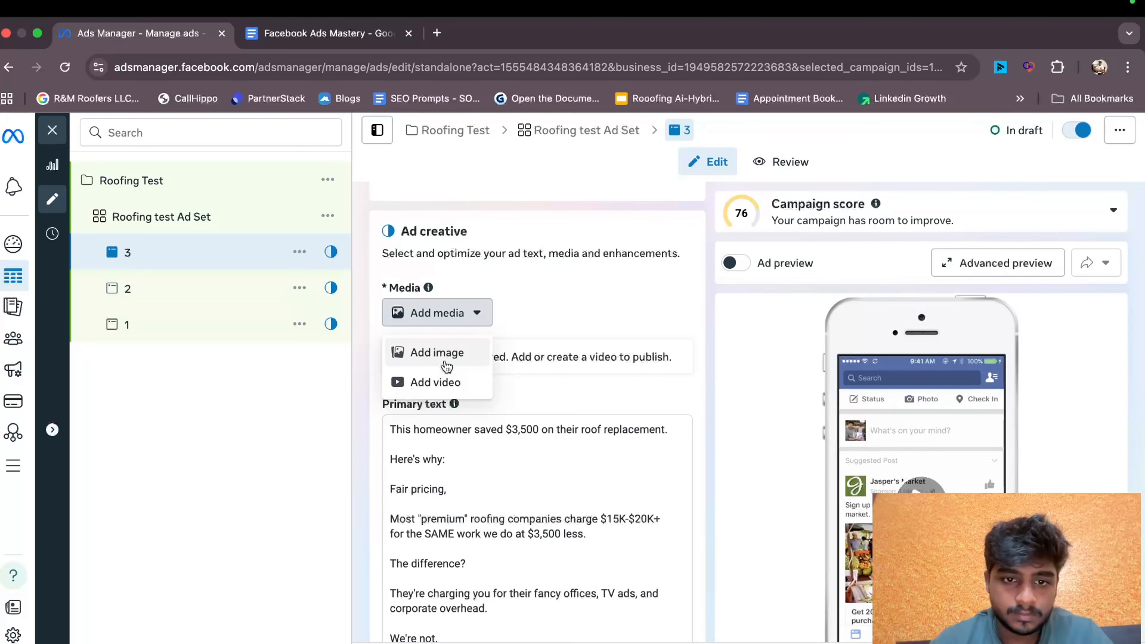
click(432, 382)
click(311, 357)
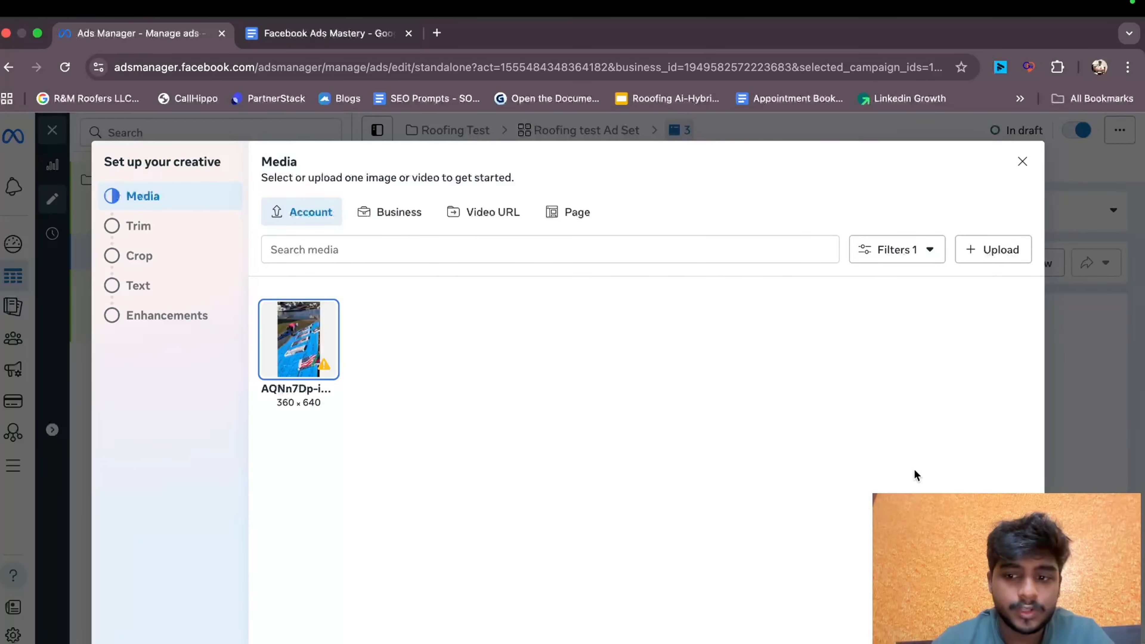
click(1013, 640)
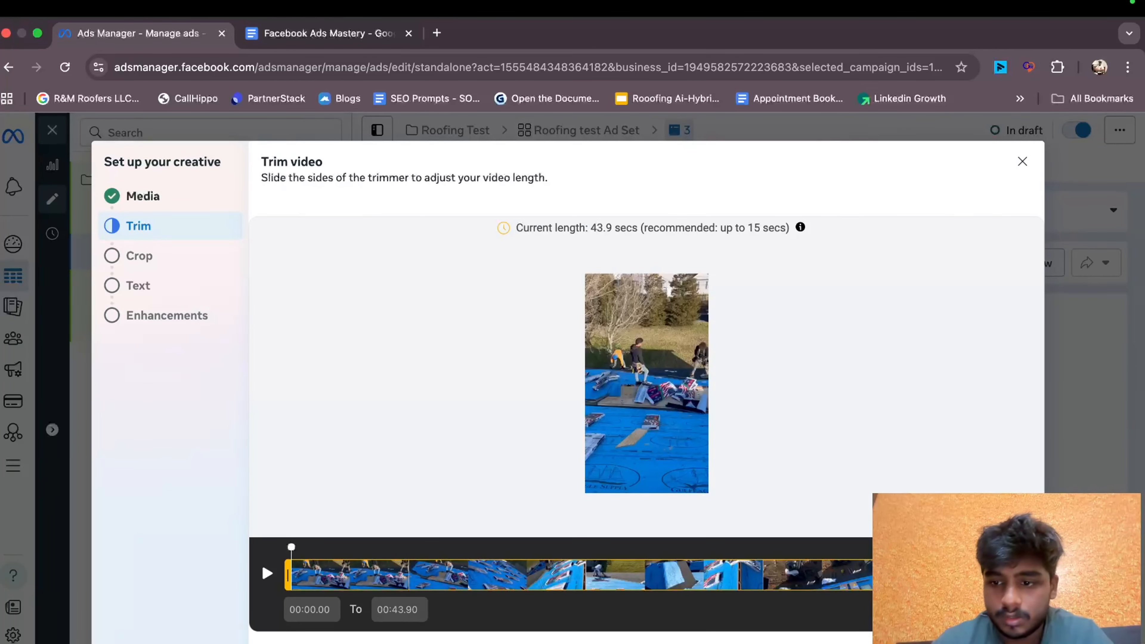
- Trim the video's end to 00:14.64 and use the 1:1 crop for the square placements
drag(871, 576, 528, 556)
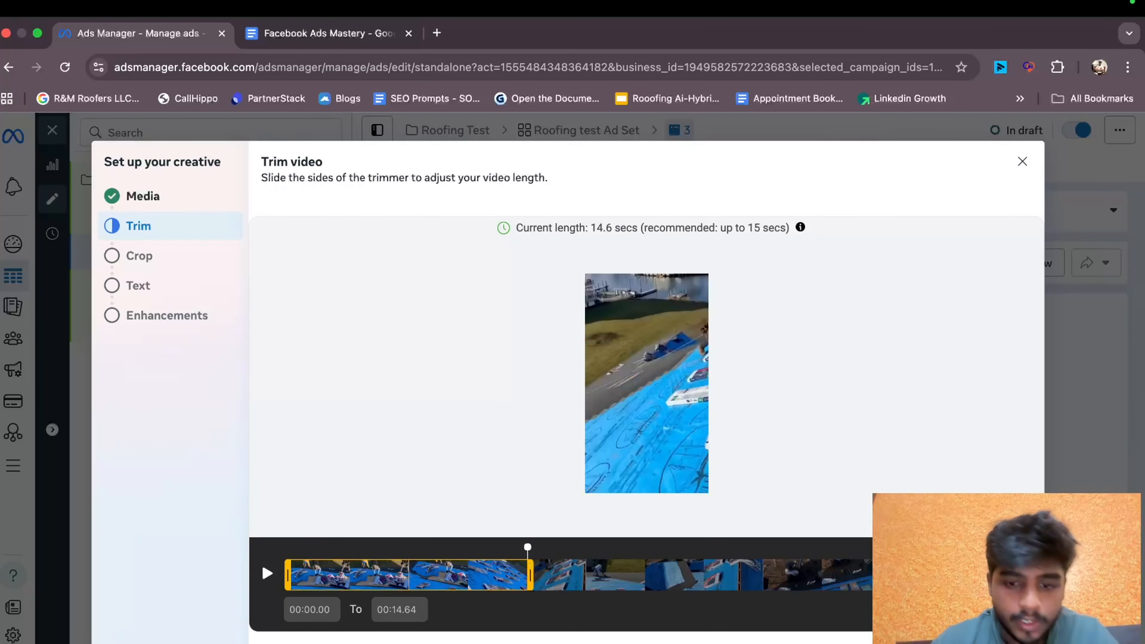
click(1015, 638)
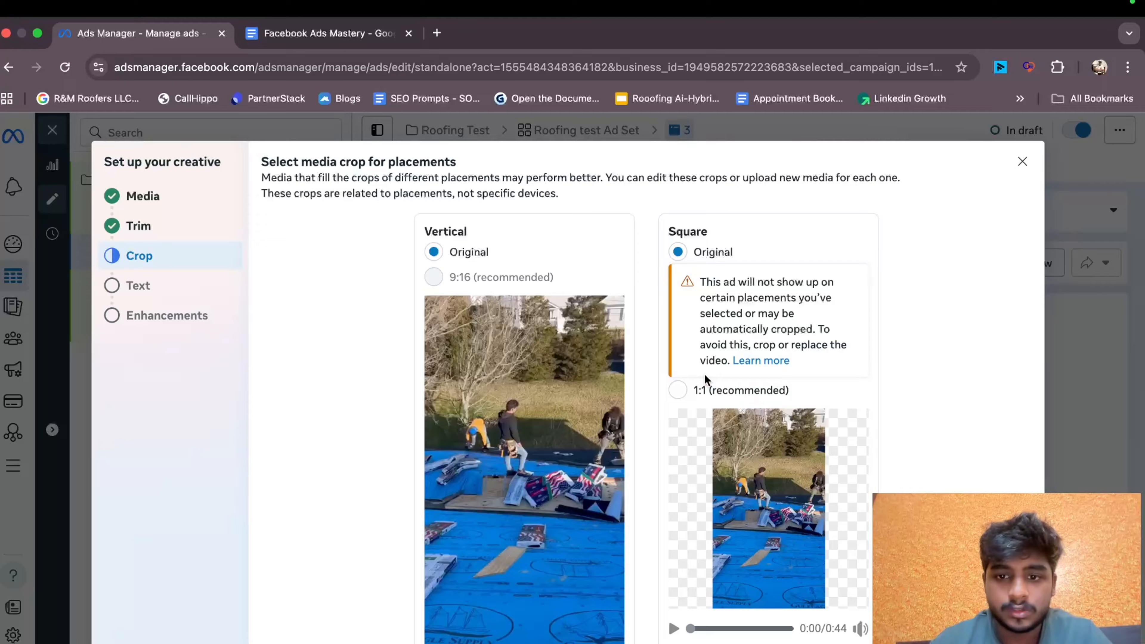
click(701, 389)
scroll(697, 388, down, 1)
scroll(729, 421, down, 3)
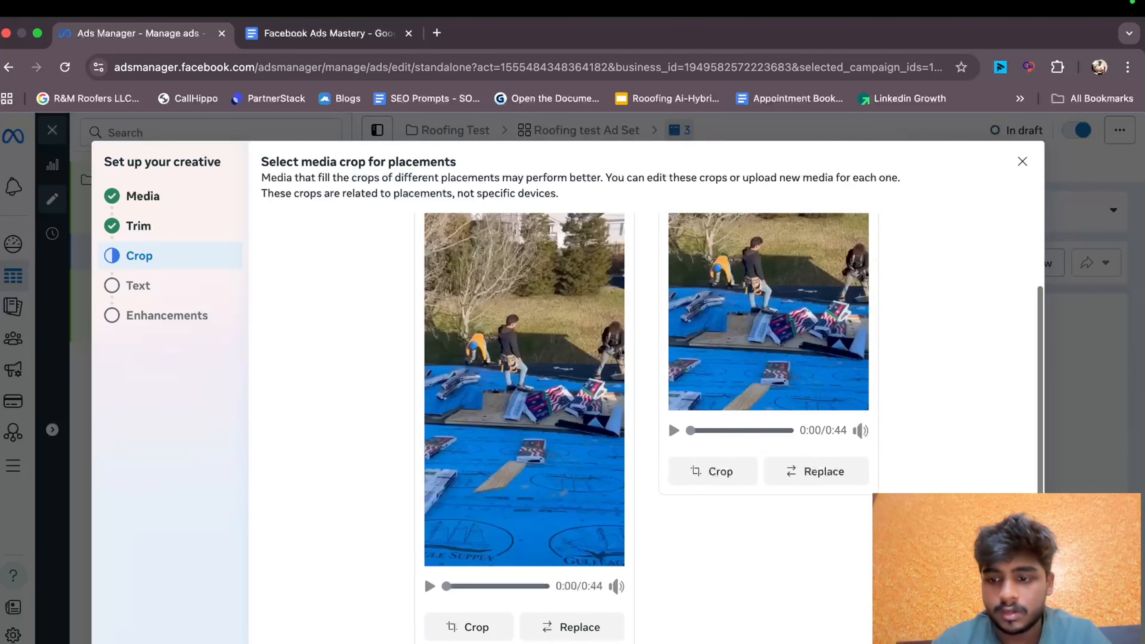
click(1016, 639)
- Change the ad's call to action to Get quote and finish the creative setup
scroll(409, 535, down, 3)
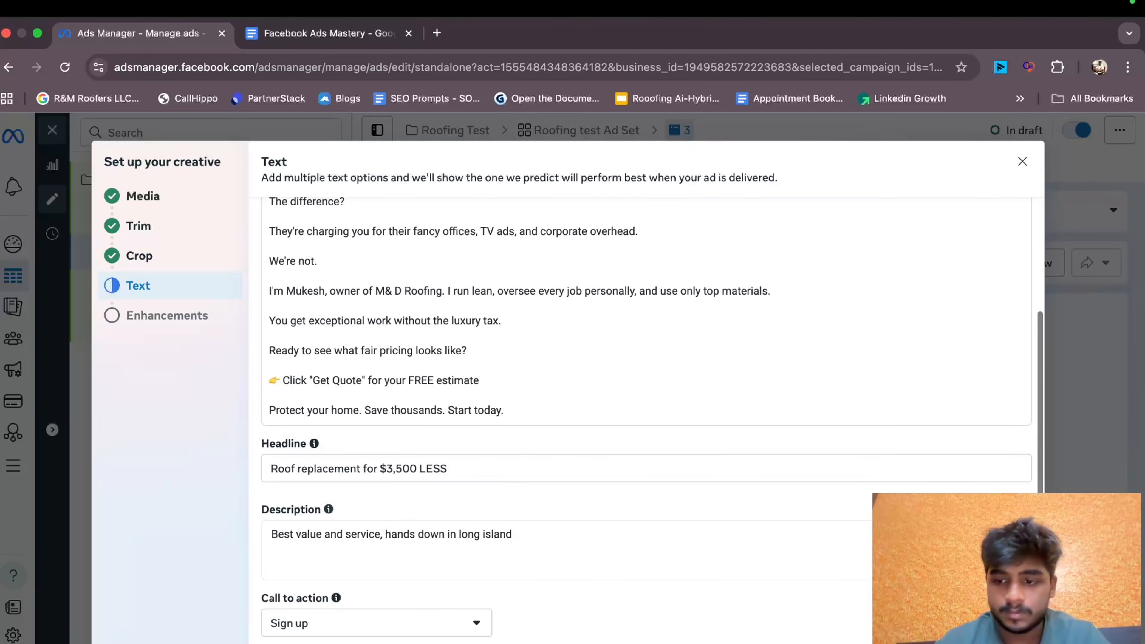
click(1016, 639)
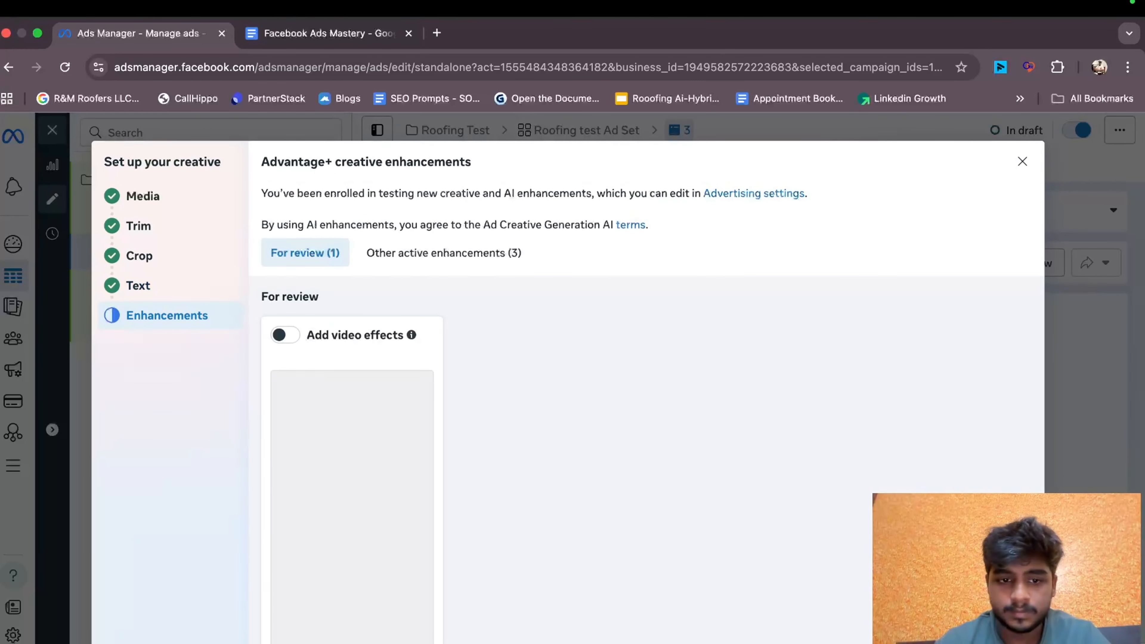
click(183, 291)
scroll(451, 451, down, 3)
click(351, 627)
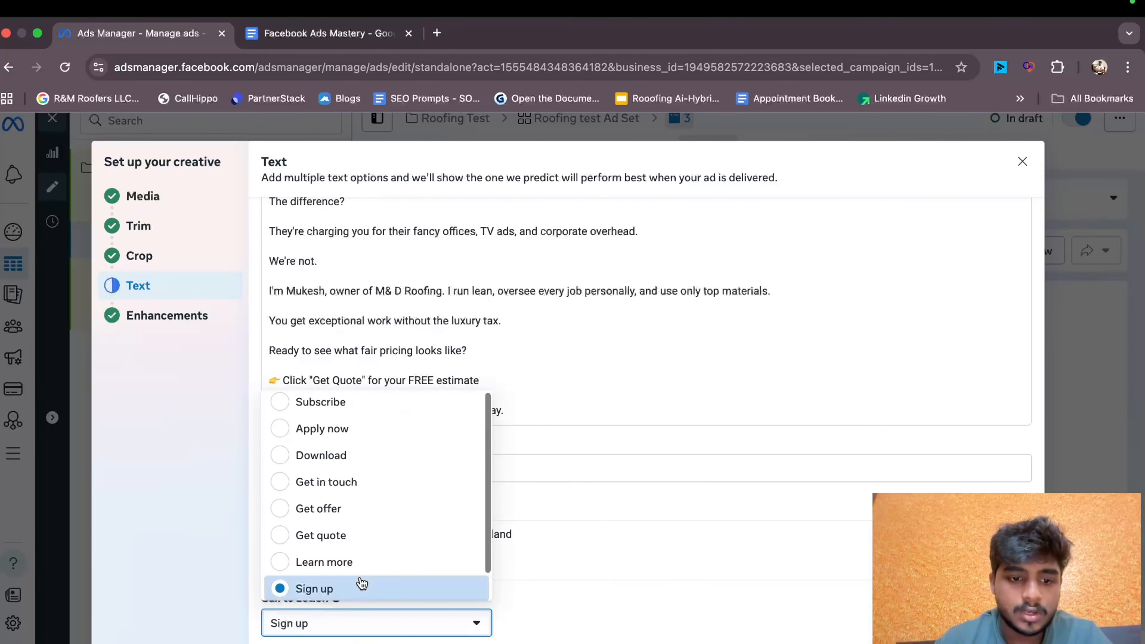
click(343, 536)
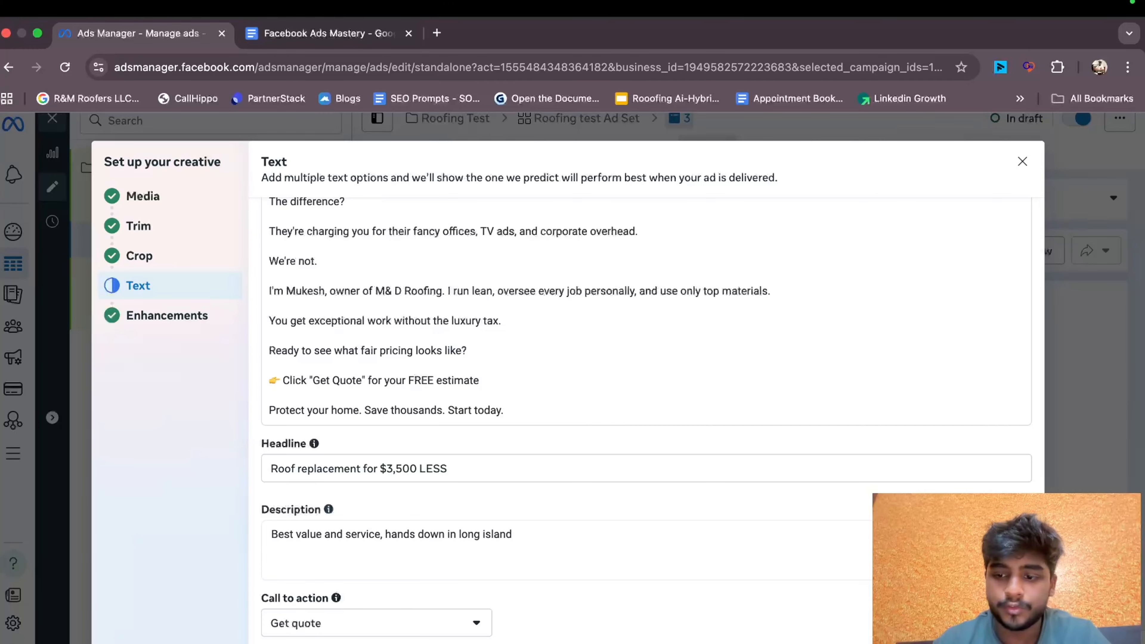
click(1009, 637)
click(1009, 637)
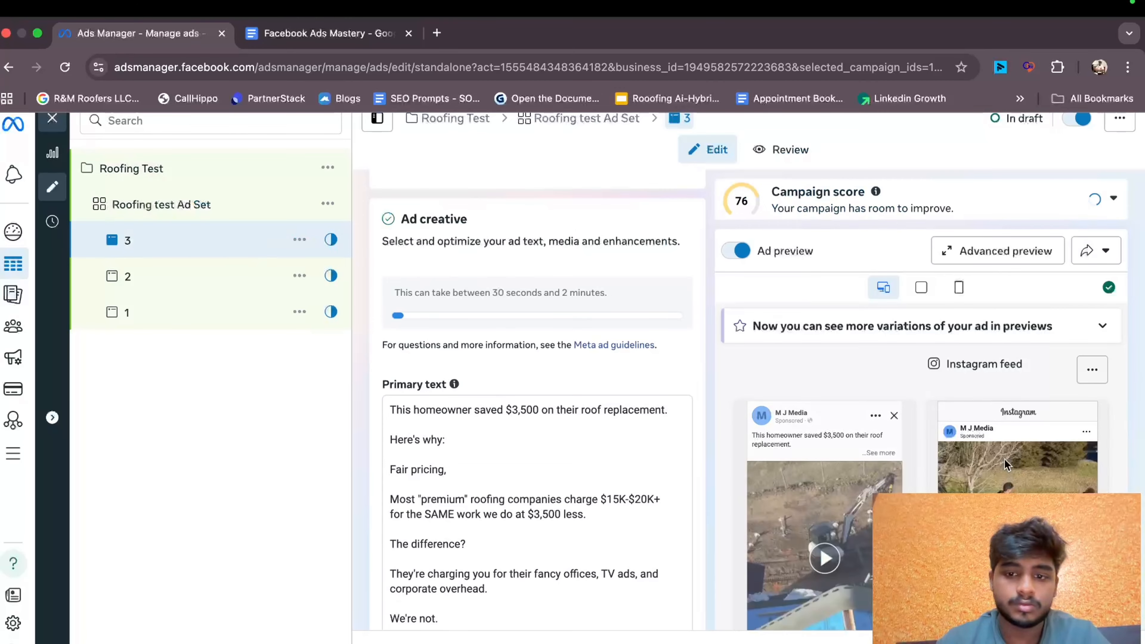
- Review the third ad's text, enhancements and previews, and examine the list of placements it won't deliver to
scroll(1008, 464, down, 15)
scroll(947, 284, down, 7)
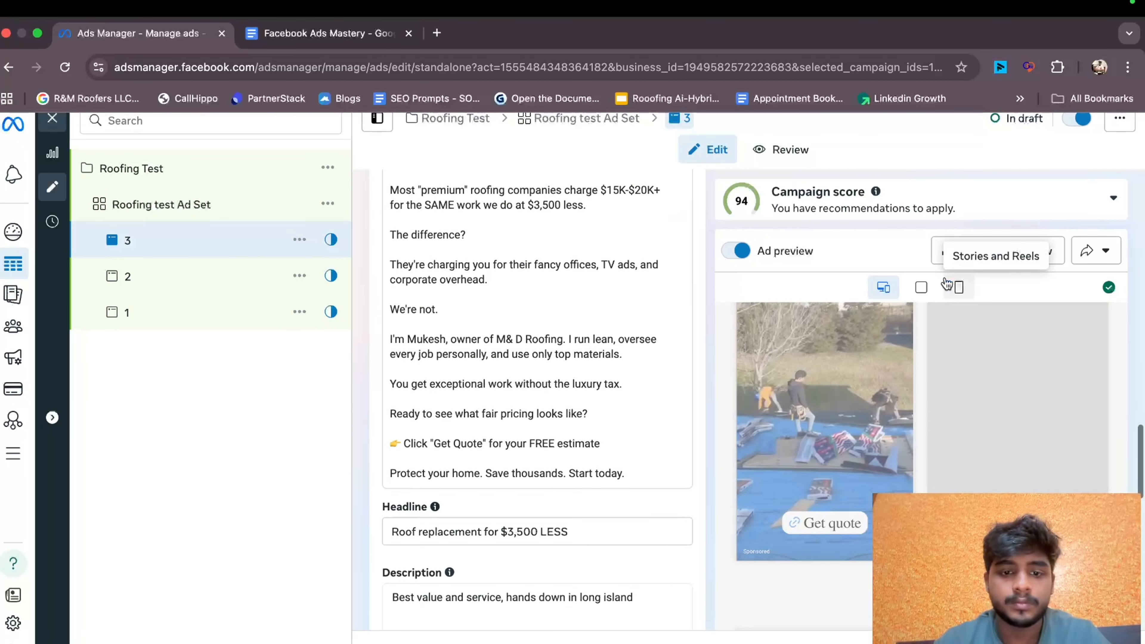
scroll(721, 442, down, 6)
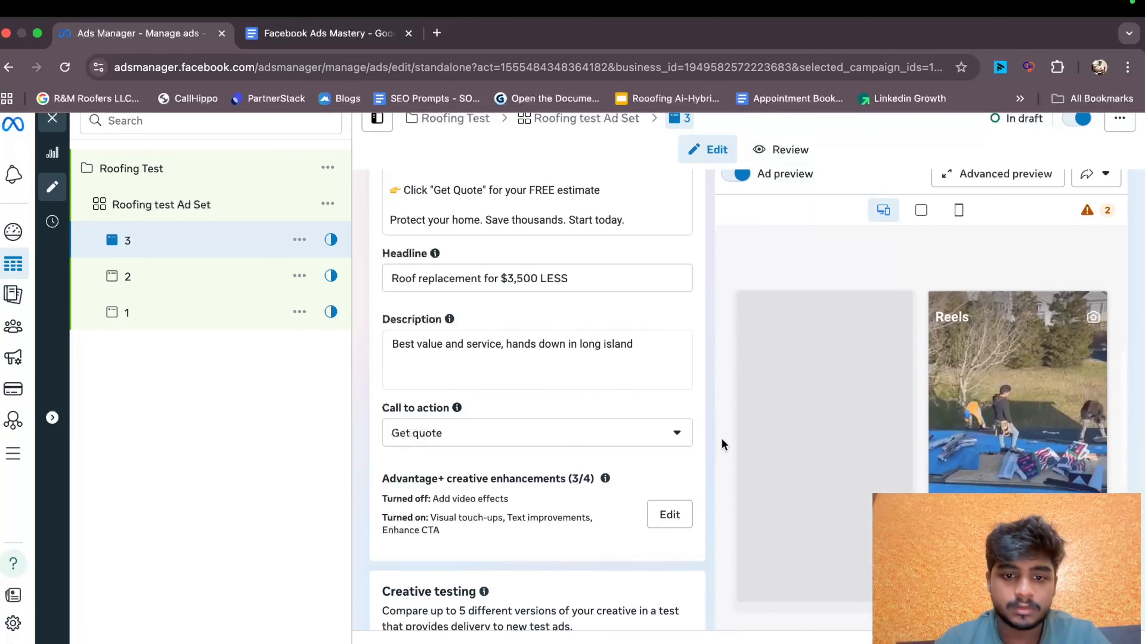
scroll(722, 439, down, 5)
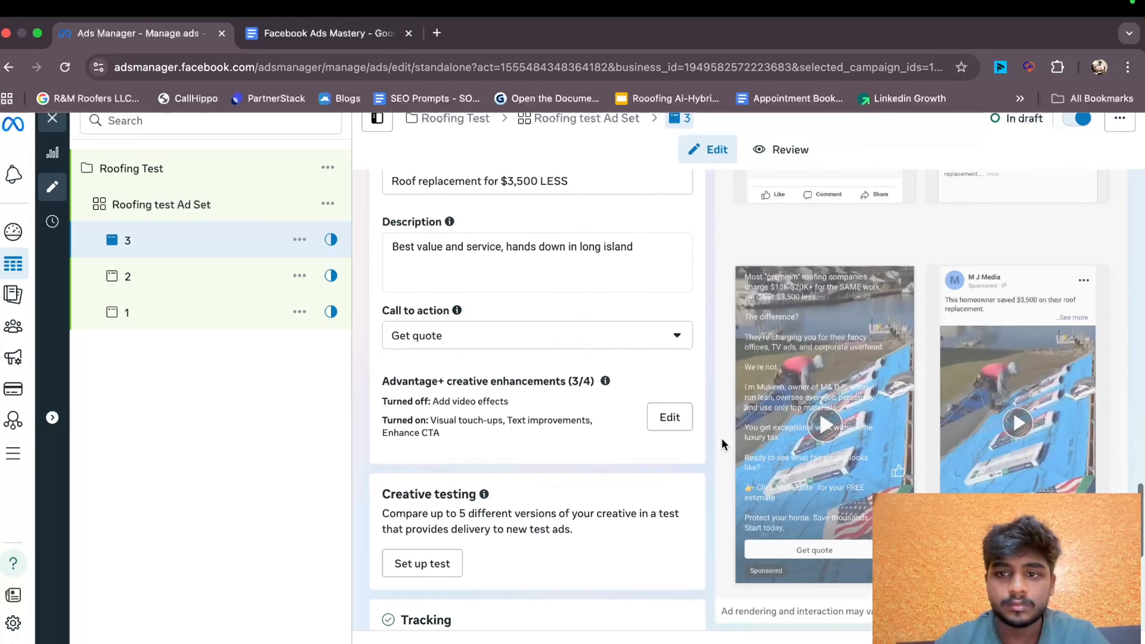
scroll(721, 440, up, 9)
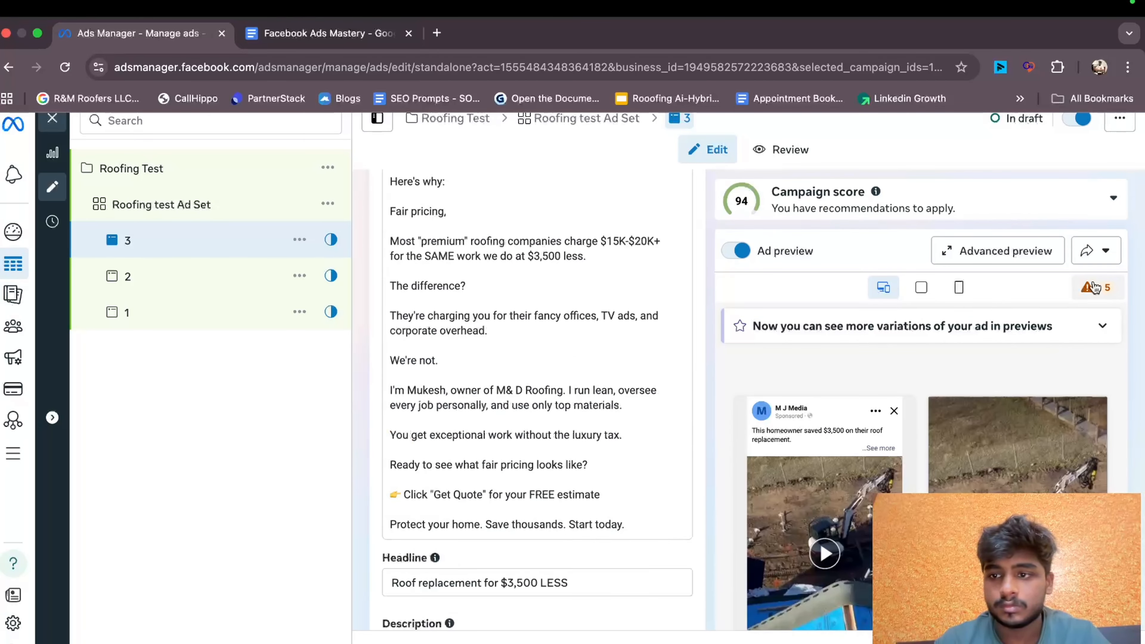
click(1103, 326)
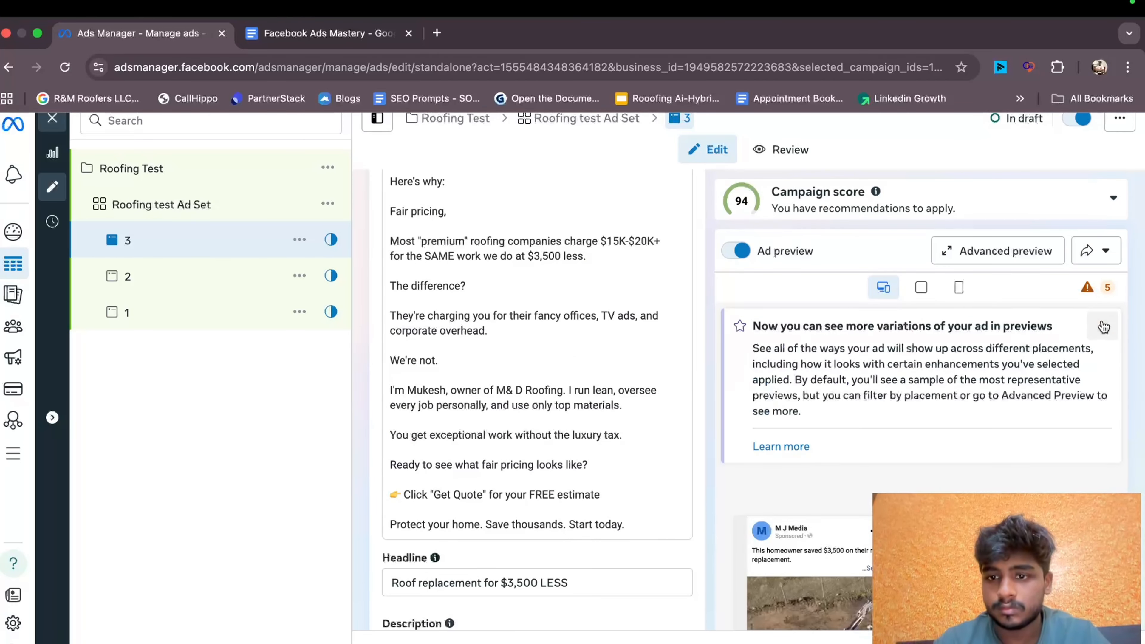
click(1103, 326)
click(1097, 287)
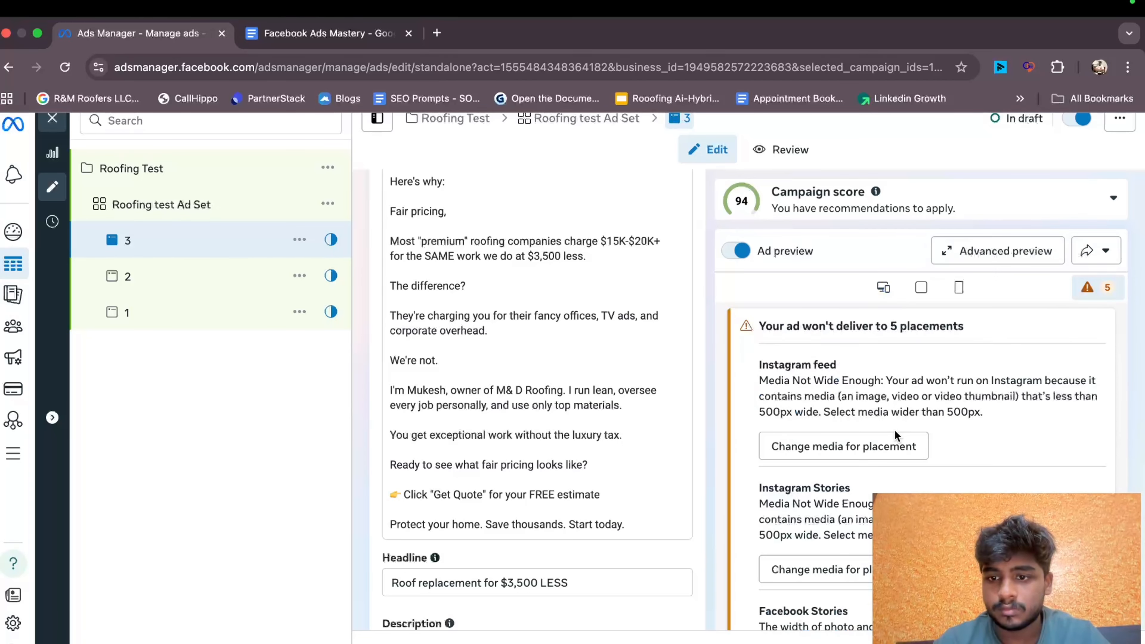
click(882, 443)
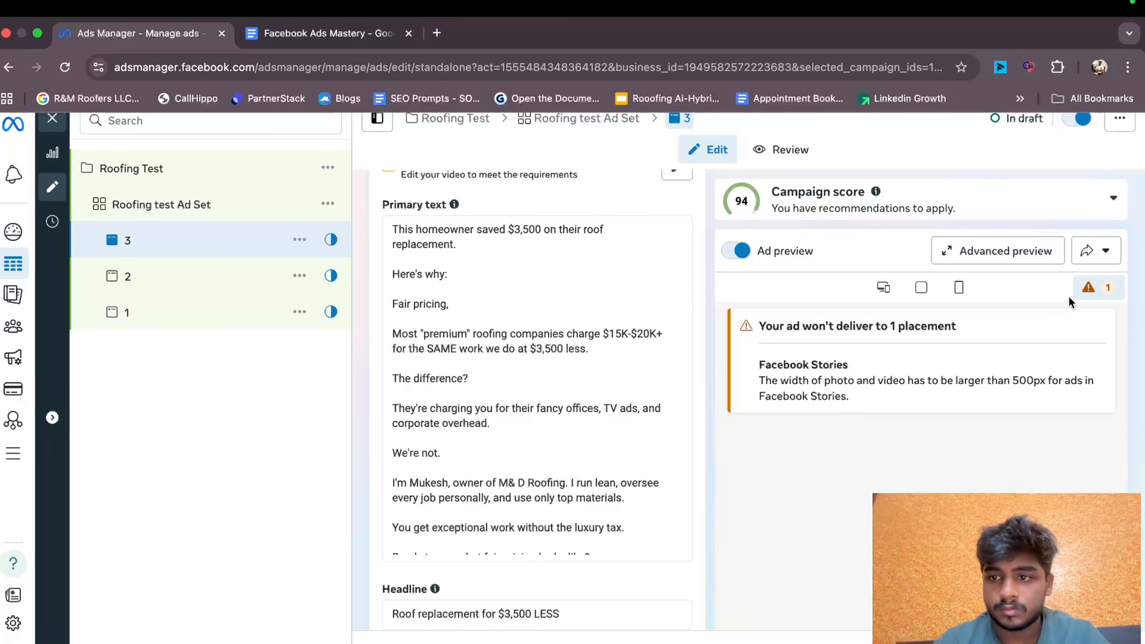
- Check the third ad's Feeds preview, its combined placement preview, and the delivery warnings in its creative section
click(922, 288)
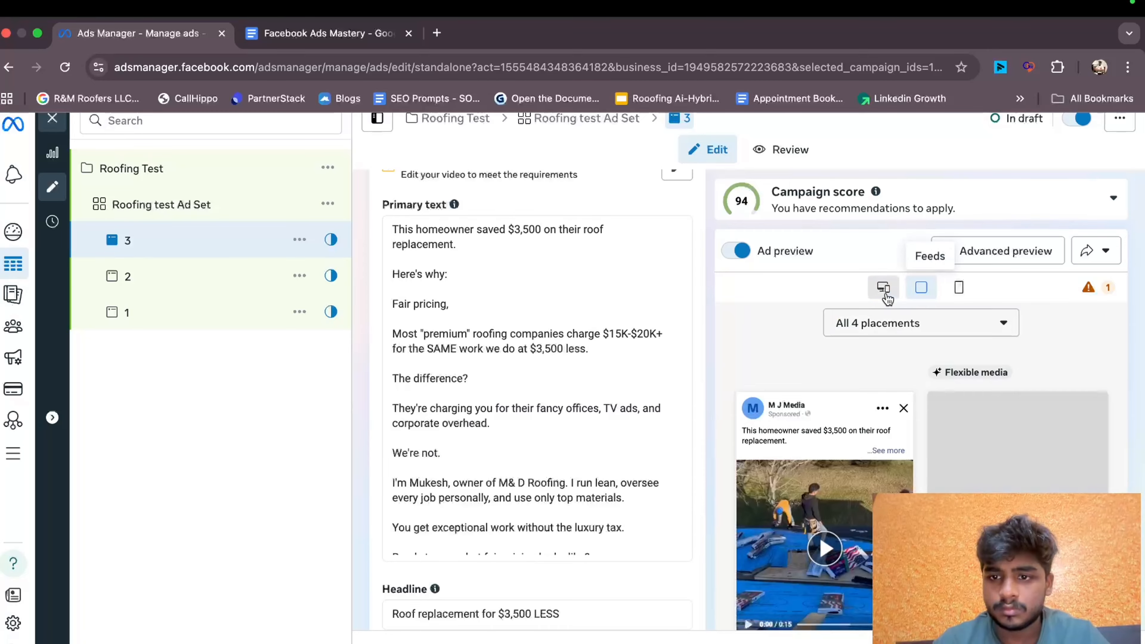
click(885, 291)
scroll(898, 363, down, 5)
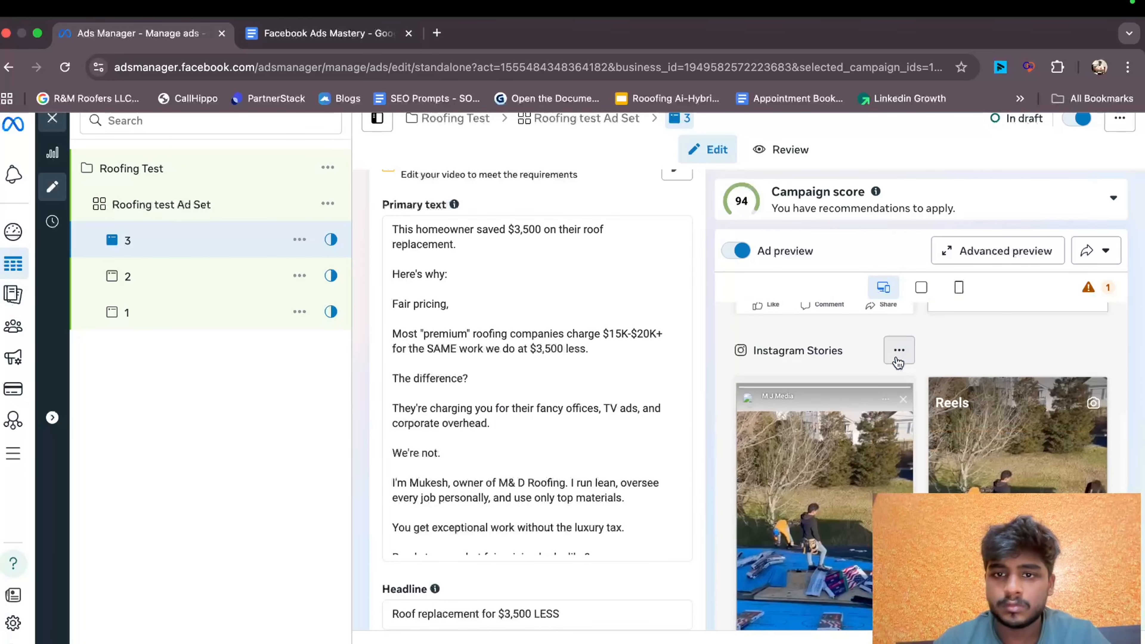
scroll(897, 361, up, 7)
scroll(502, 303, up, 1)
scroll(501, 303, up, 6)
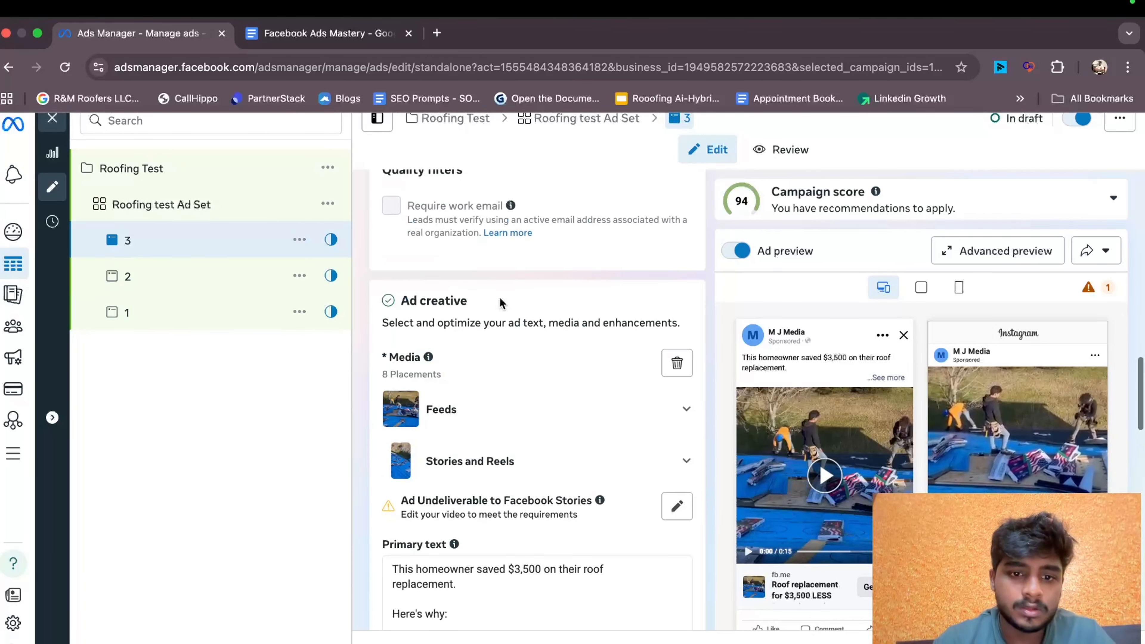
- Try a 9:16 crop with the end trimmed to 00:12.75 for the Facebook Stories video, and close the editor without applying it
click(676, 523)
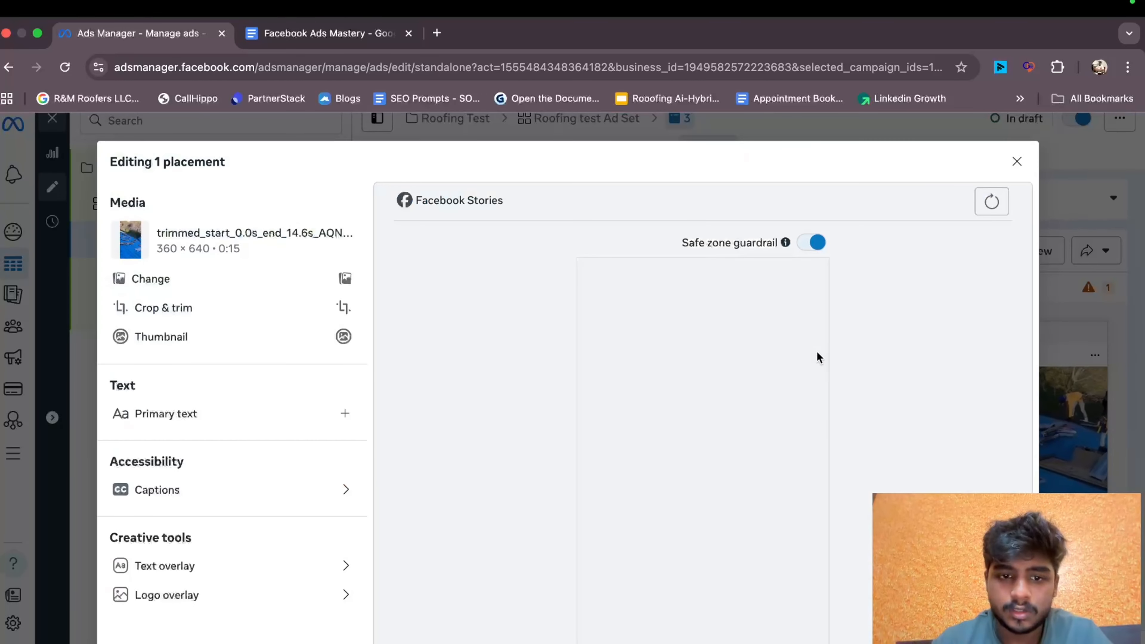
click(273, 318)
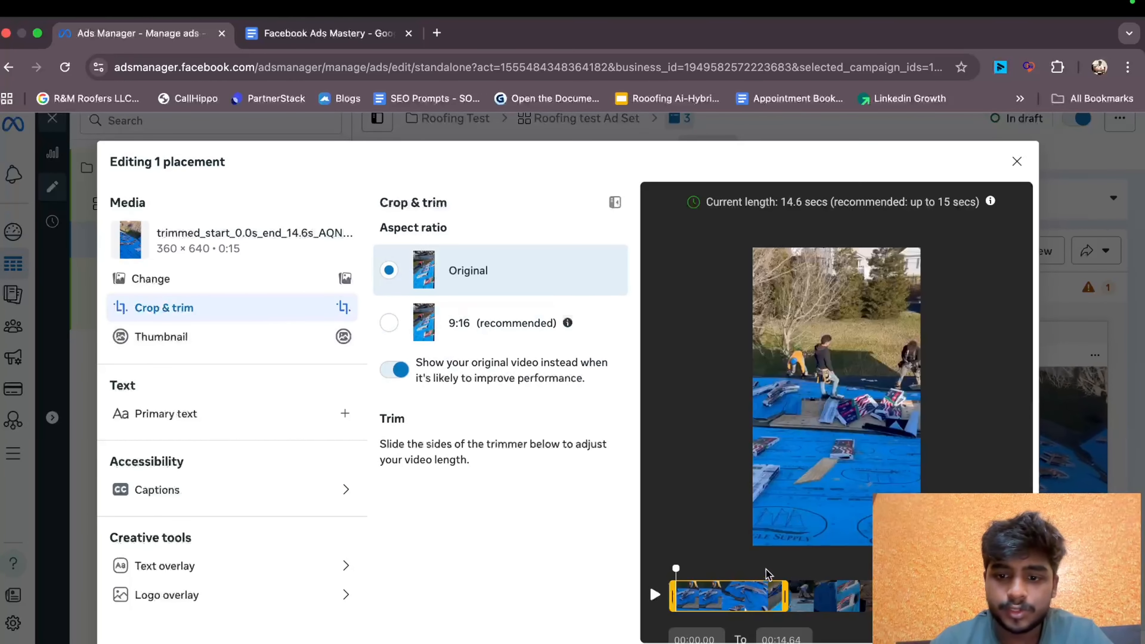
scroll(783, 557, down, 3)
click(462, 342)
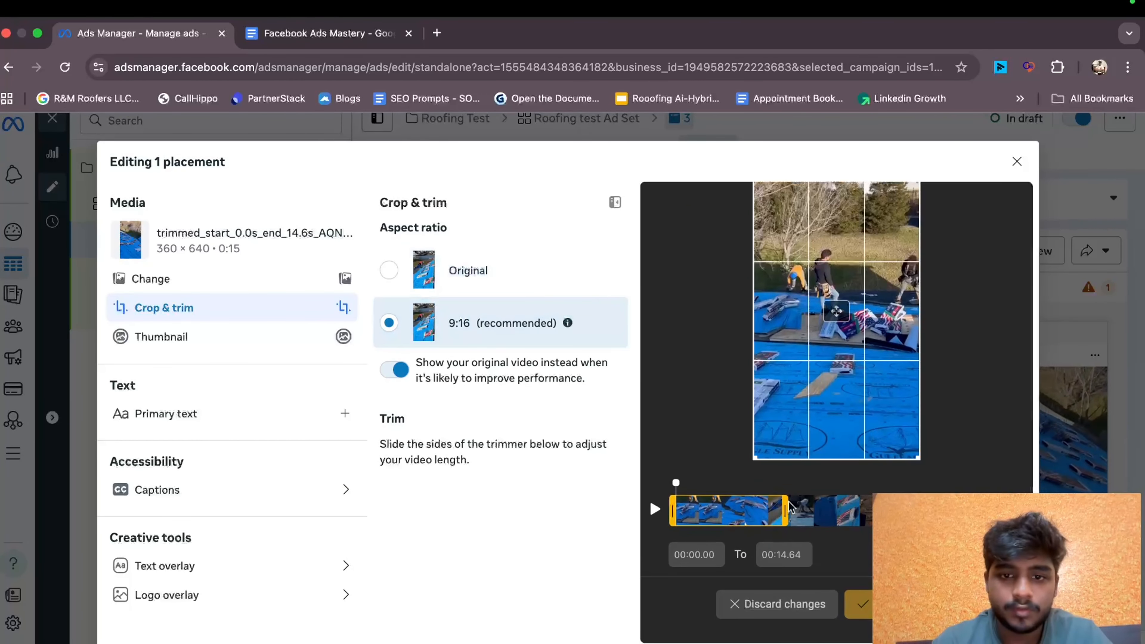
scroll(820, 539, down, 3)
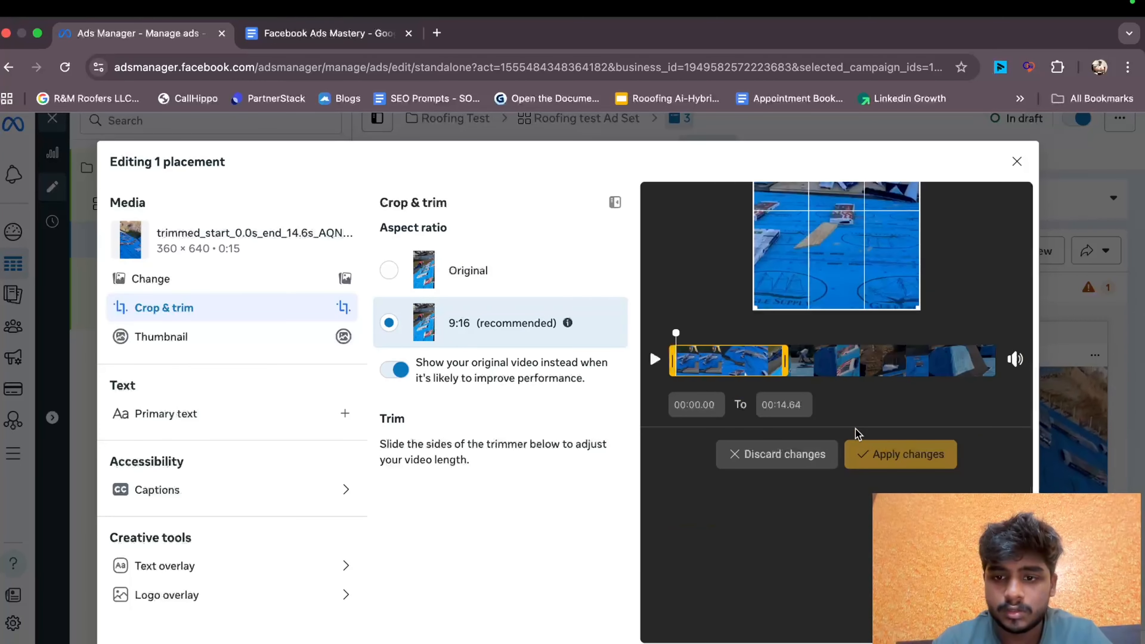
drag(787, 369, 780, 369)
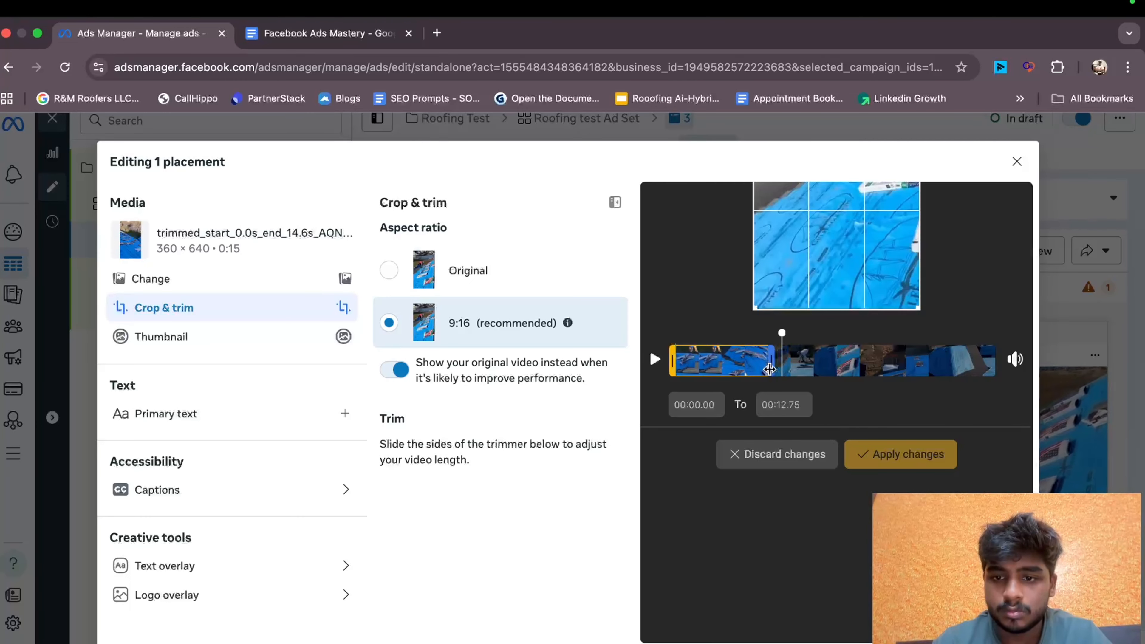
click(1017, 161)
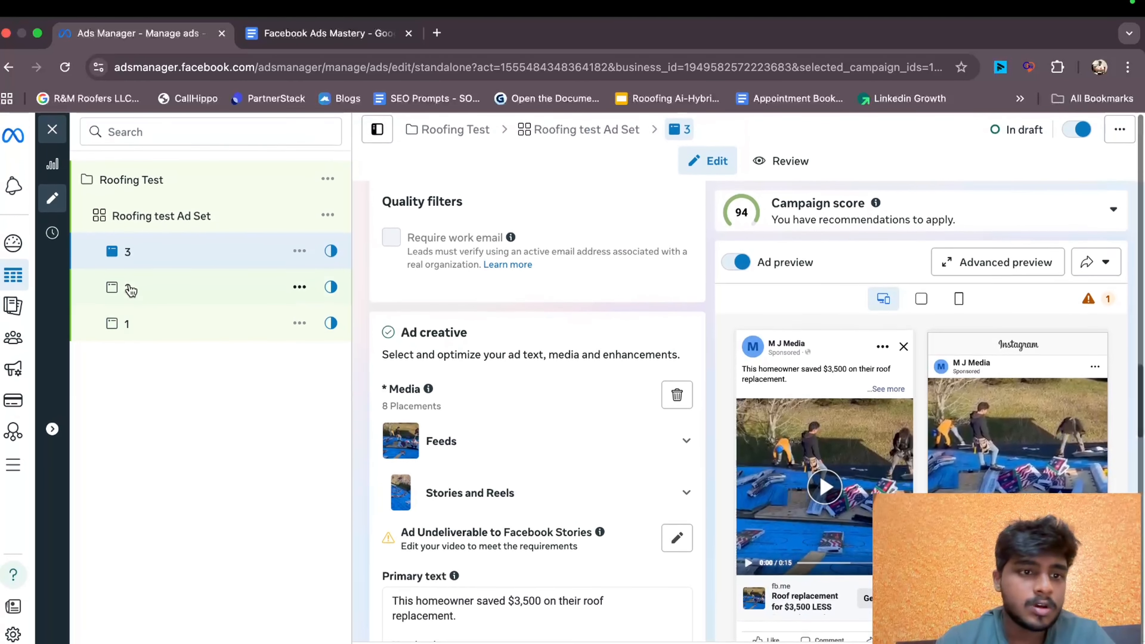
- Change ad 1's call to action to Get quote
click(184, 321)
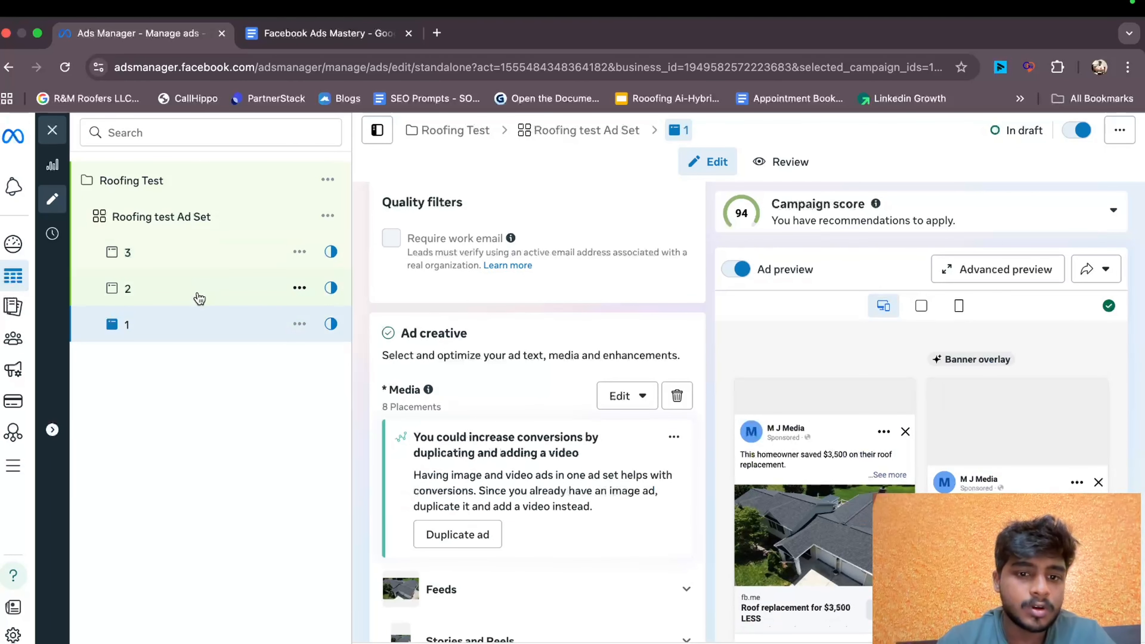
click(198, 296)
click(213, 248)
click(226, 313)
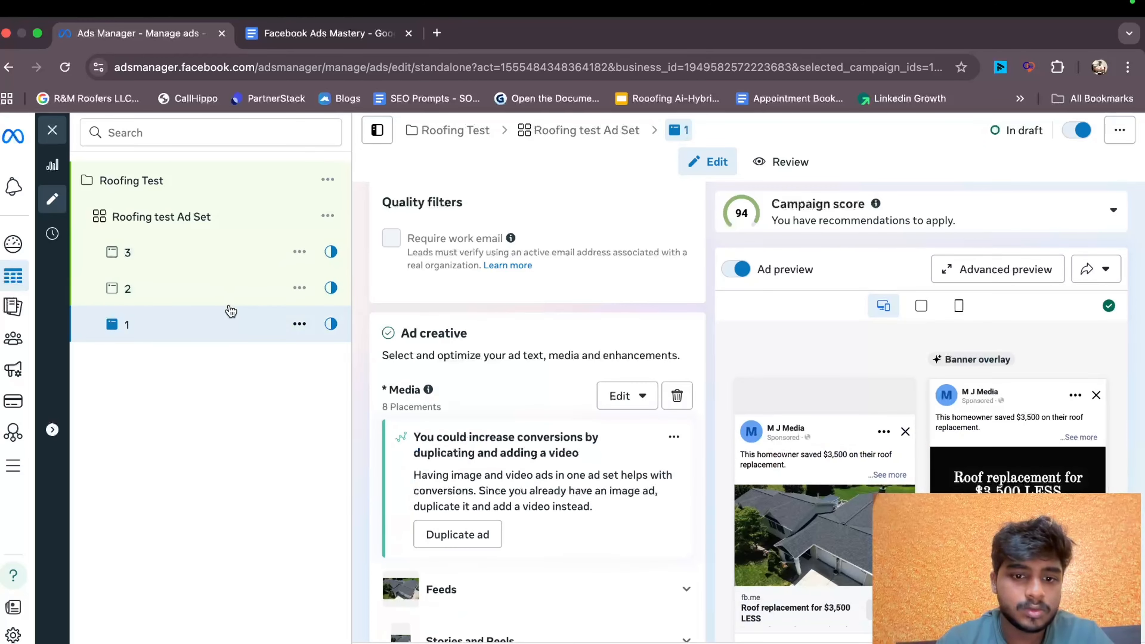
scroll(602, 310, down, 10)
scroll(602, 308, down, 5)
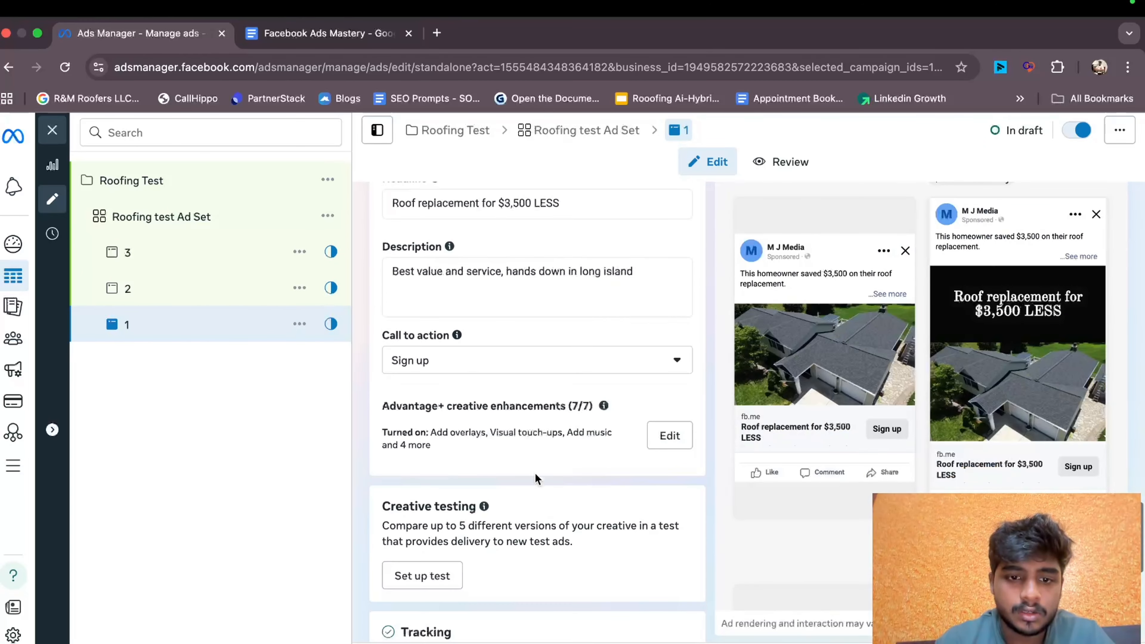
click(507, 363)
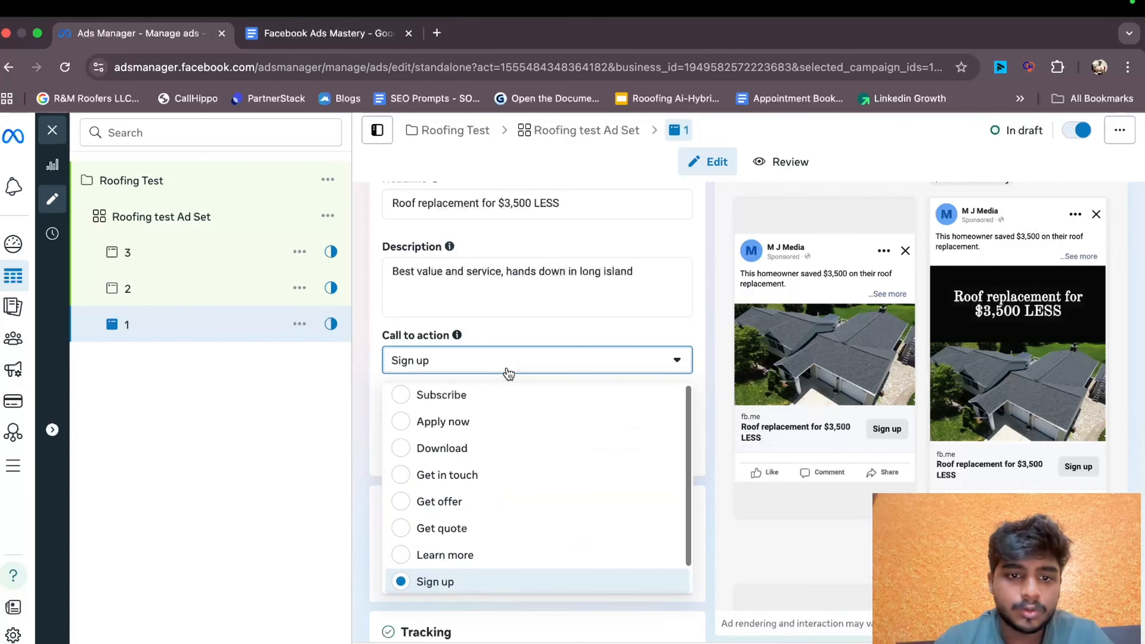
click(453, 530)
- Set the call to action of ad 2 to Get quote
click(248, 294)
scroll(503, 452, down, 4)
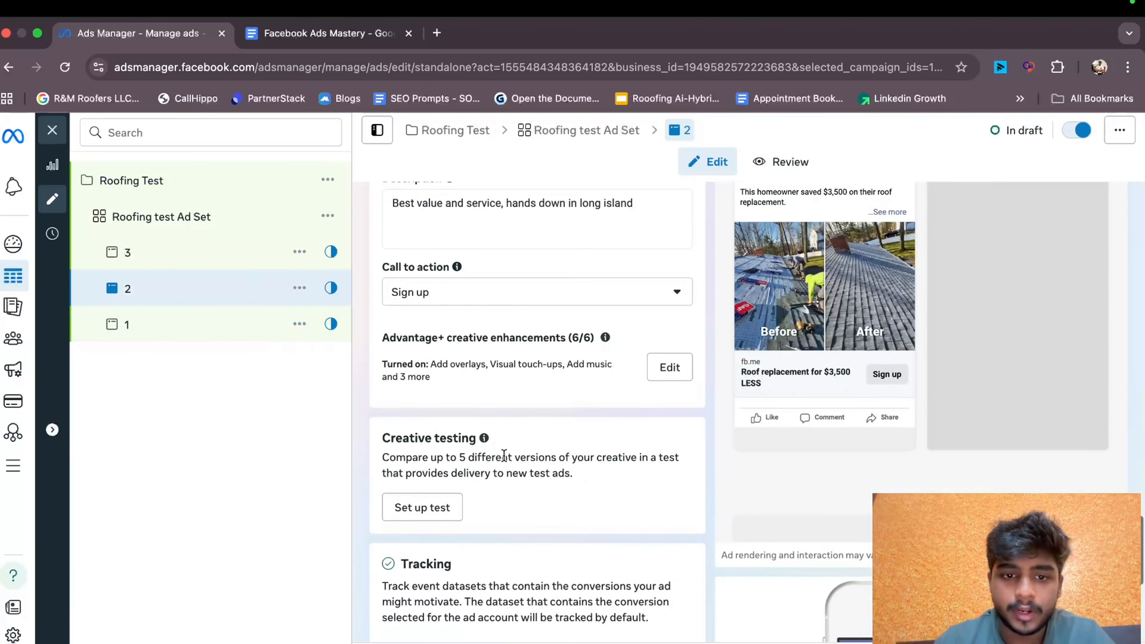
scroll(504, 429, up, 3)
click(504, 383)
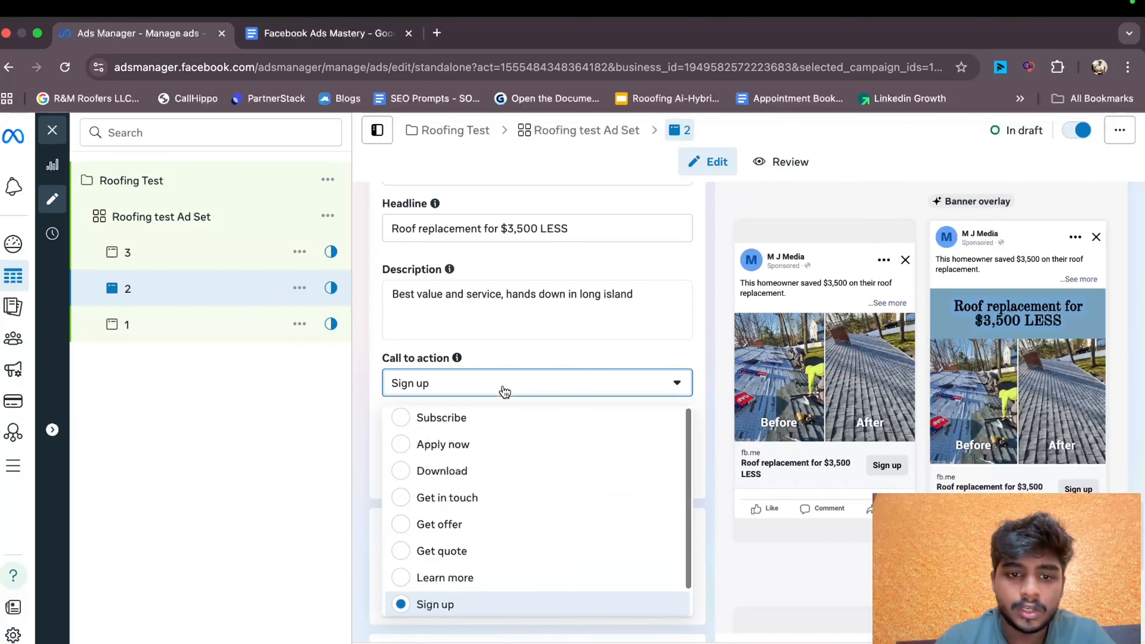
click(460, 550)
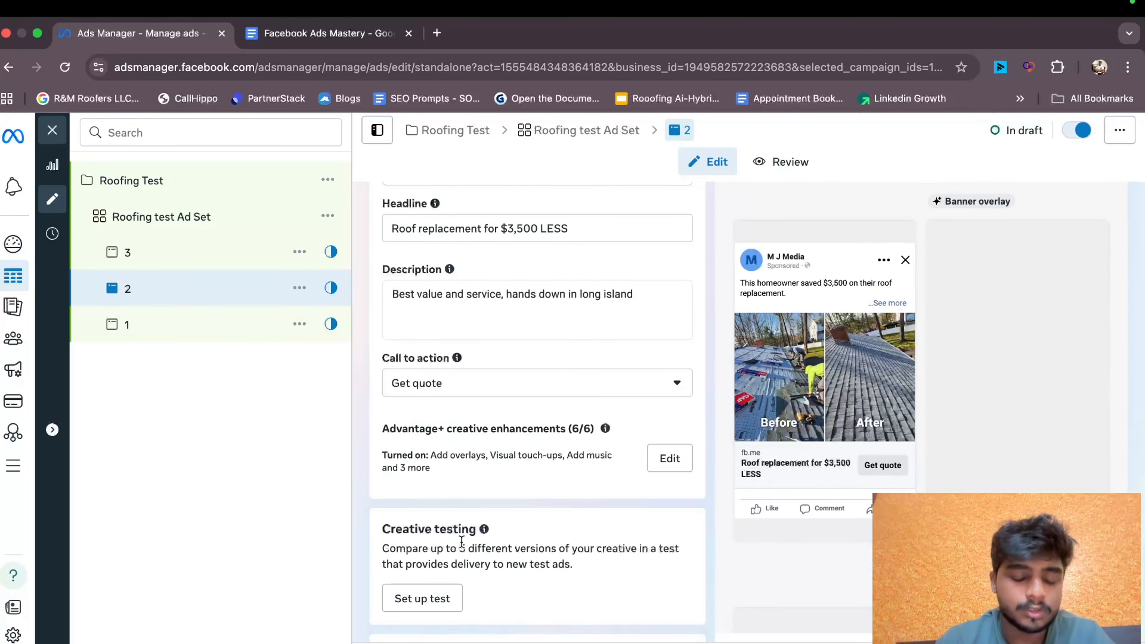
- Start a new instant form in the destination settings of ad 3
click(258, 260)
scroll(331, 429, down, 2)
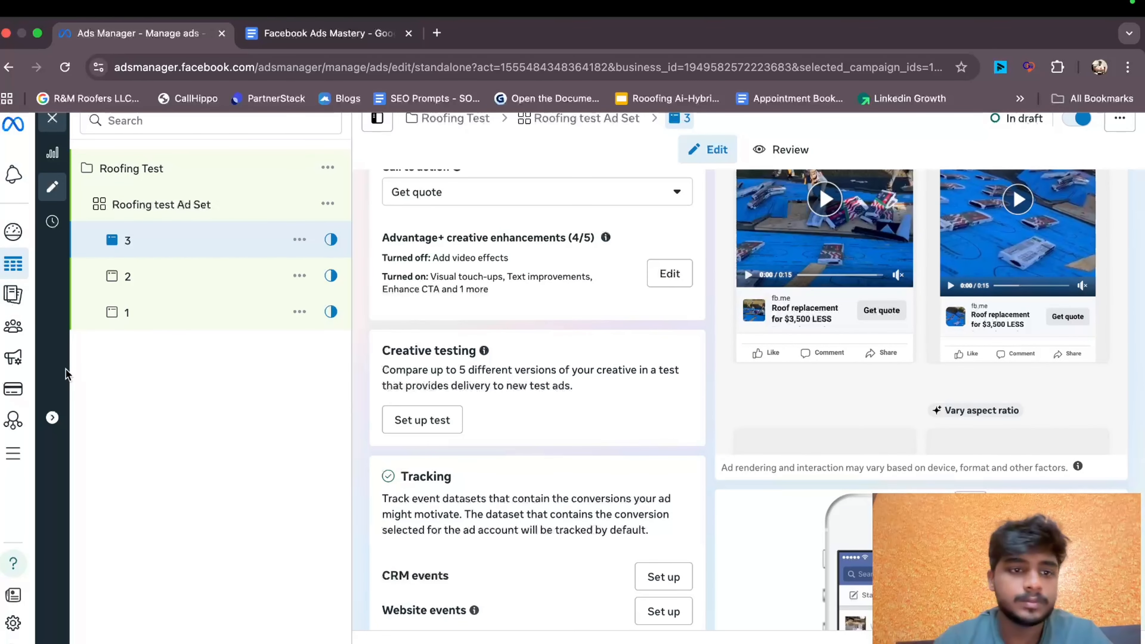
scroll(66, 373, up, 1)
scroll(549, 302, up, 15)
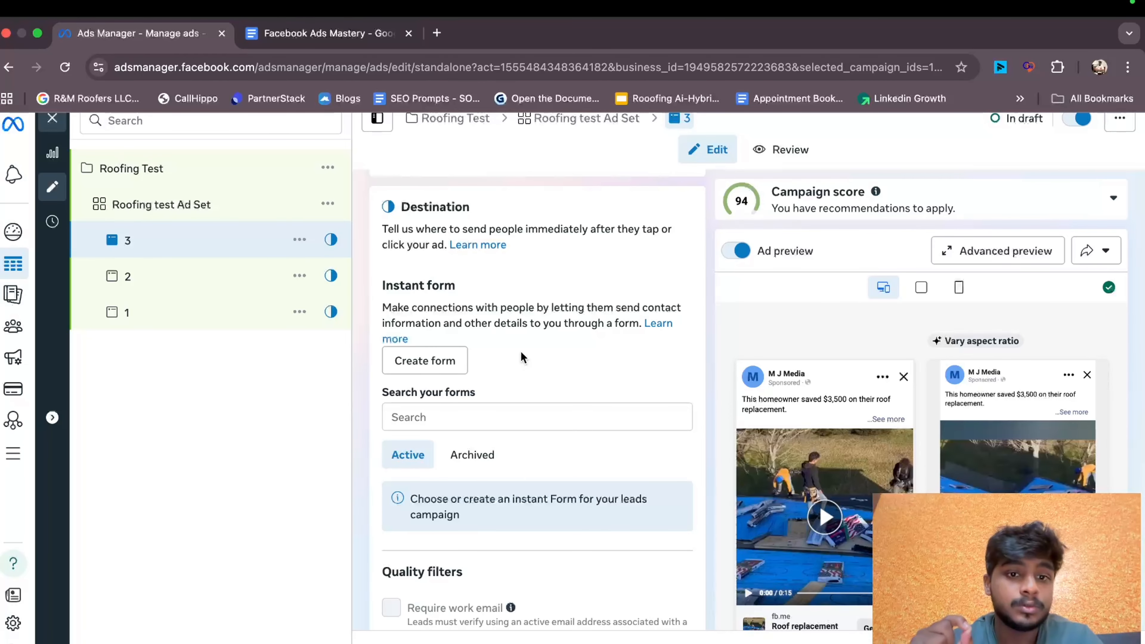
click(448, 361)
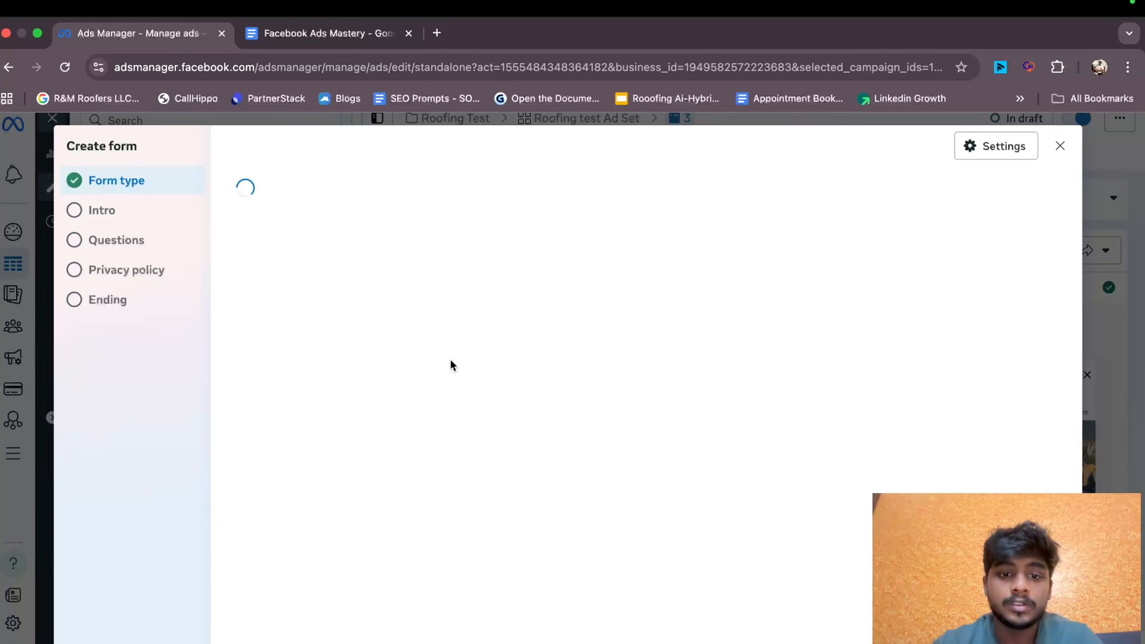
- Replace the default form name with the owner's first name followed by "Form"
drag(424, 235, 231, 231)
key(Tab)
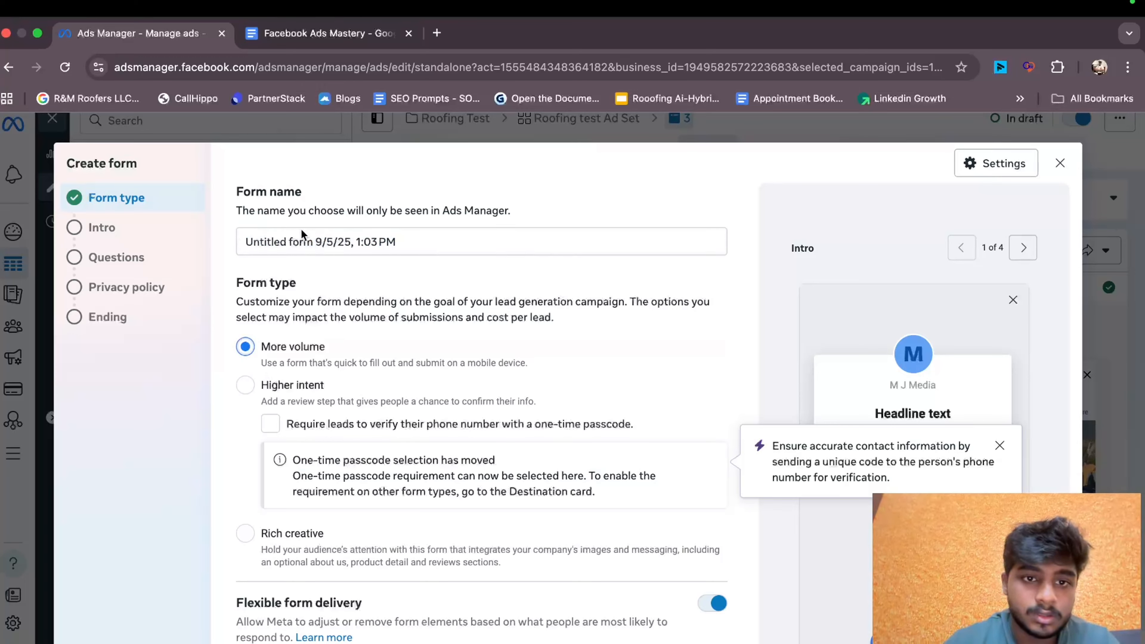
key(shift+Tab)
key(BackSpace)
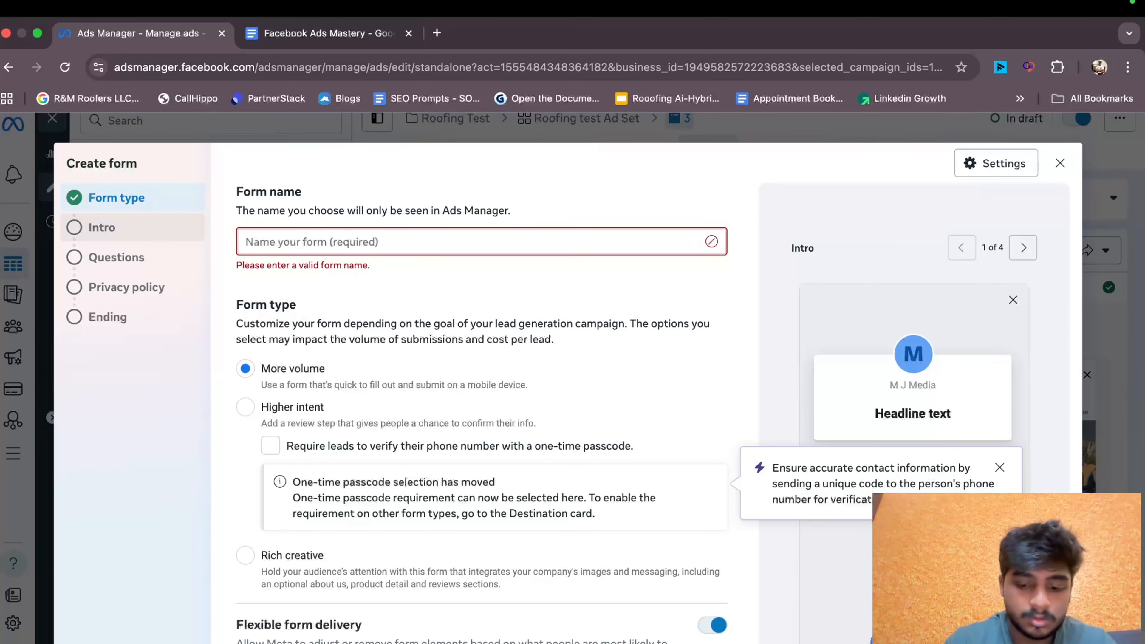
text(Mukesh )
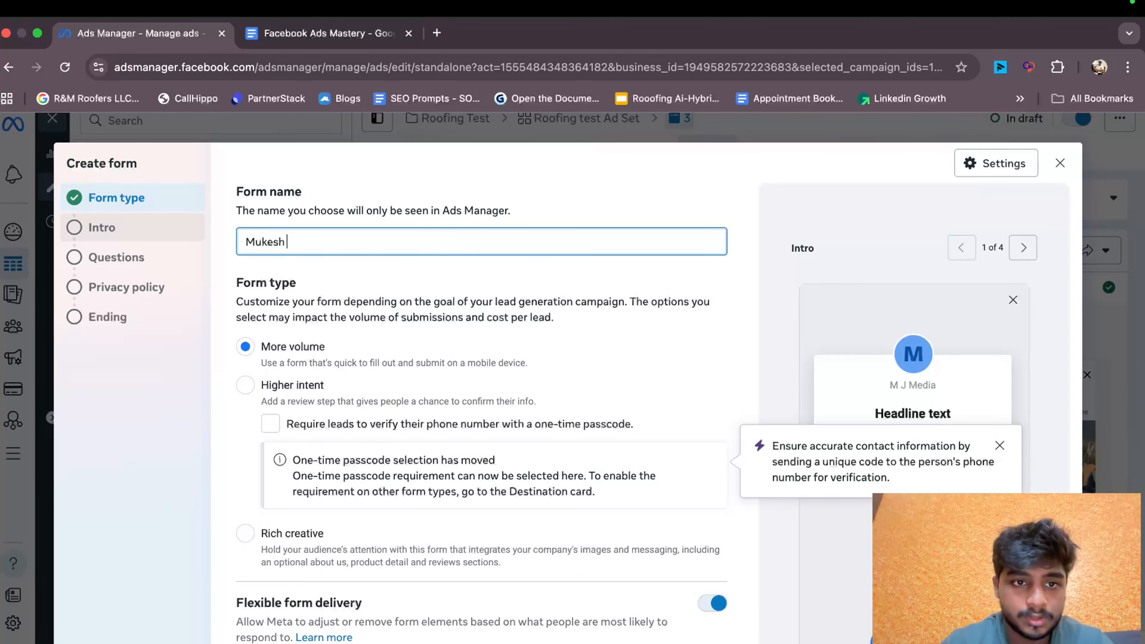
text(Form)
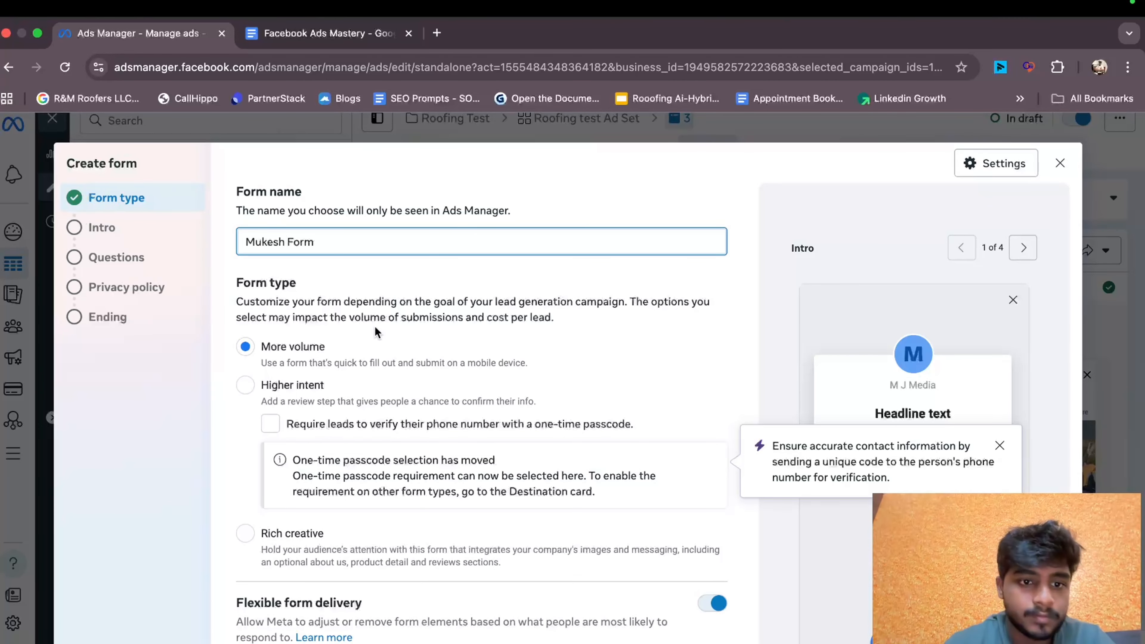
click(433, 324)
- Choose the Higher intent form type and require leads to verify their phone number with a one-time passcode
scroll(432, 330, down, 2)
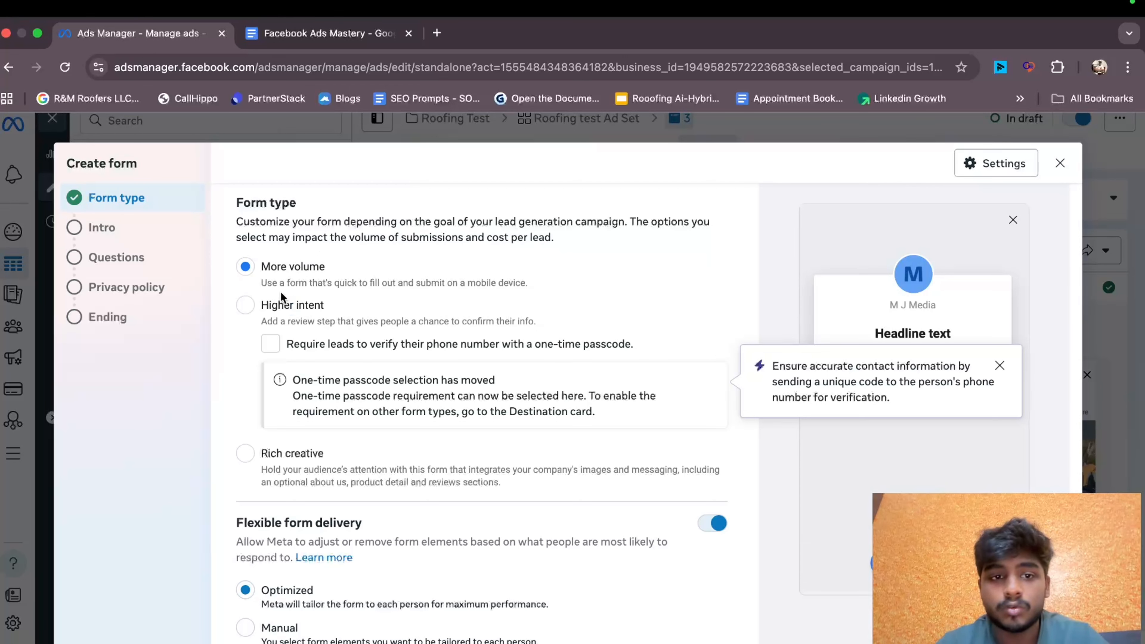
click(276, 306)
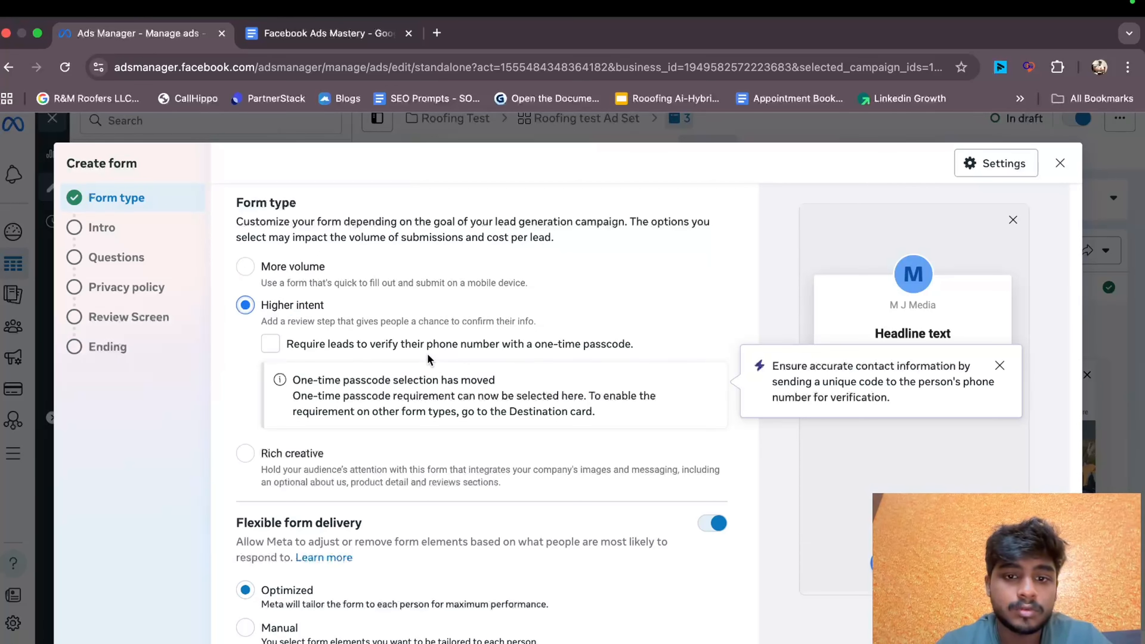
click(278, 348)
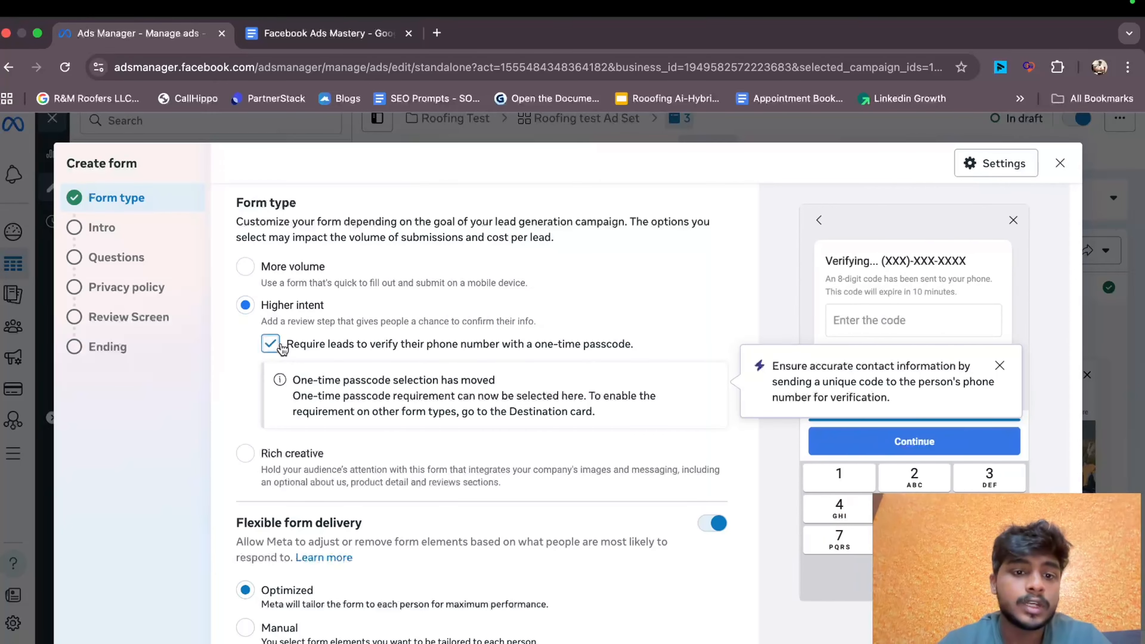
click(1000, 365)
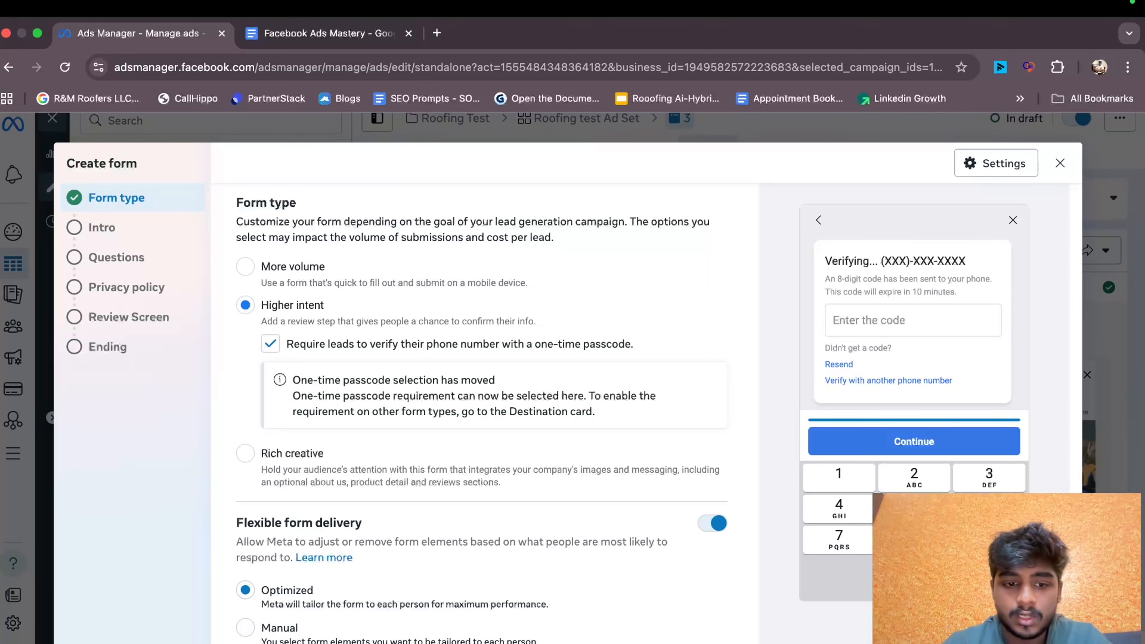
- Try Manual flexible form delivery, look over its options, and switch back to Optimized
click(280, 629)
scroll(696, 586, down, 3)
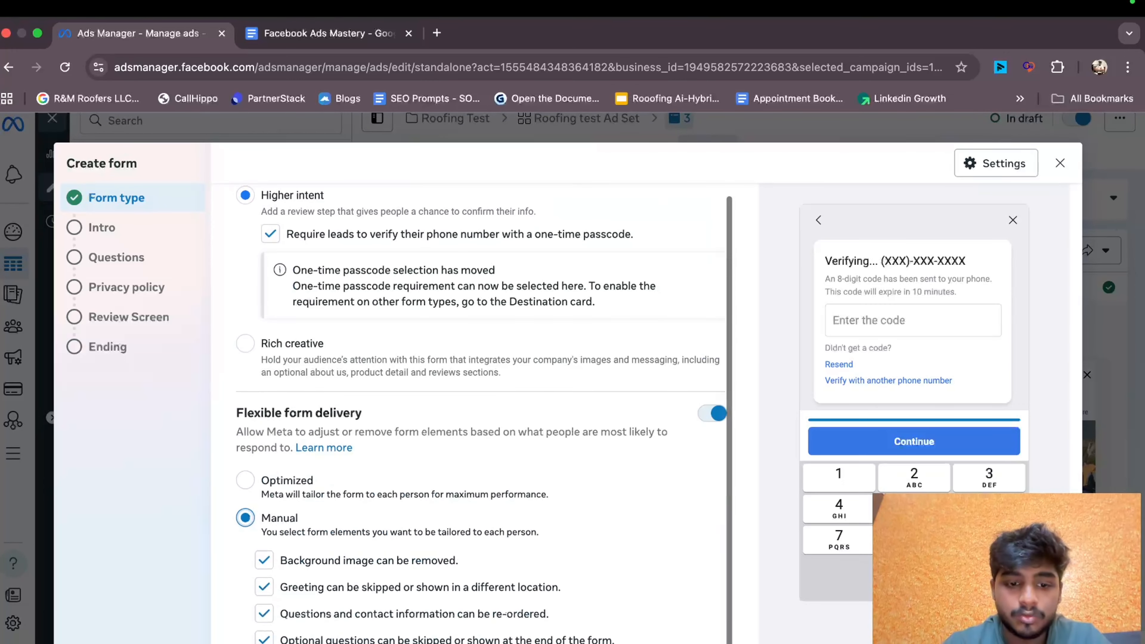
click(310, 500)
scroll(310, 499, up, 3)
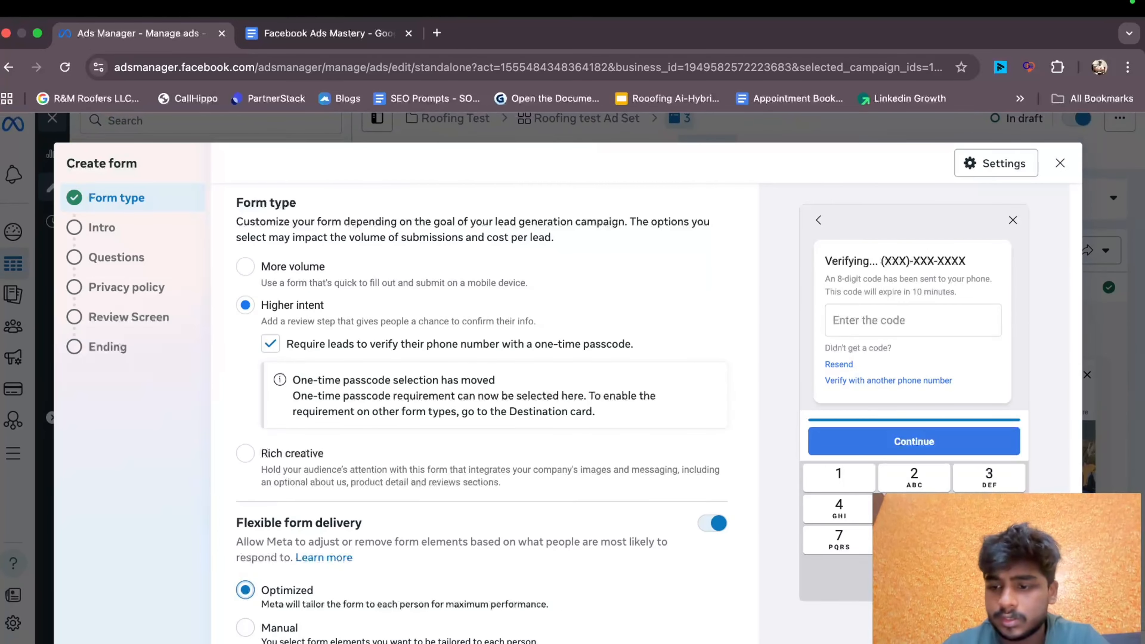
- Set the form intro's greeting headline to "Roof replacement for $3,500 LESS", copied from the Facebook Ads Mastery document in Google Docs
click(1046, 637)
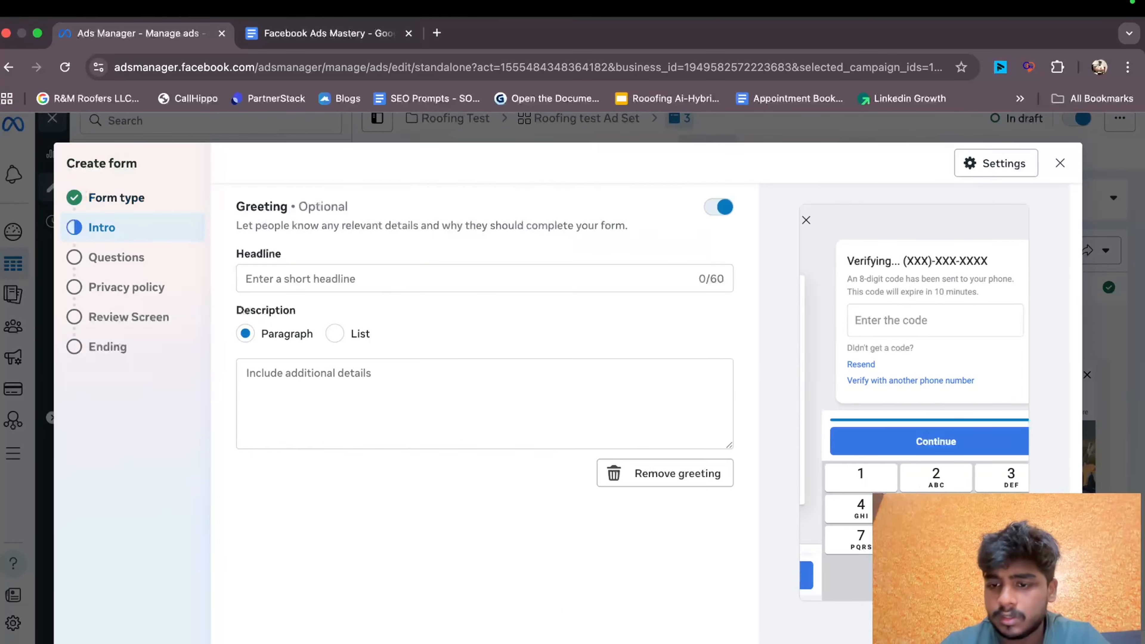
click(301, 274)
click(325, 33)
scroll(437, 425, down, 8)
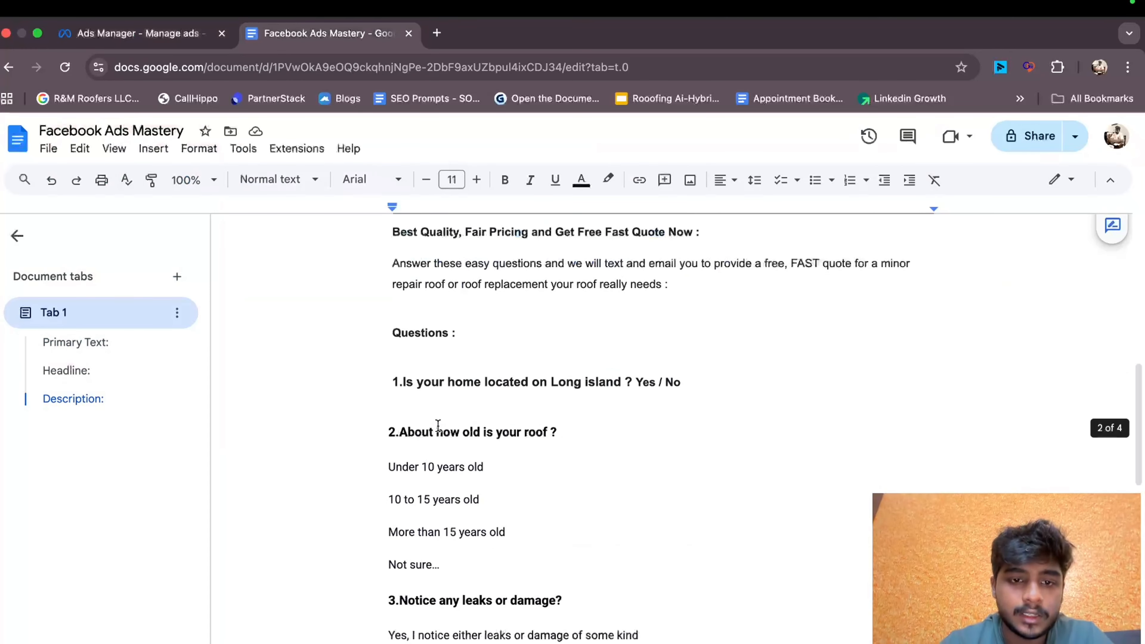
scroll(438, 426, up, 2)
click(449, 379)
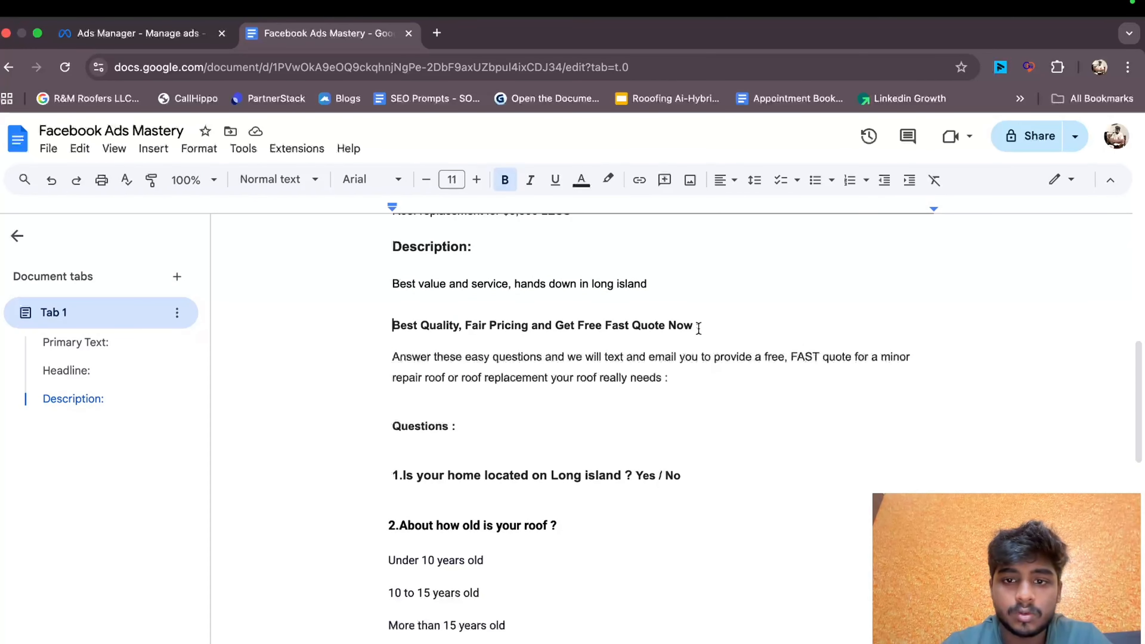
scroll(700, 325, up, 1)
drag(570, 268, 383, 270)
key(super+c)
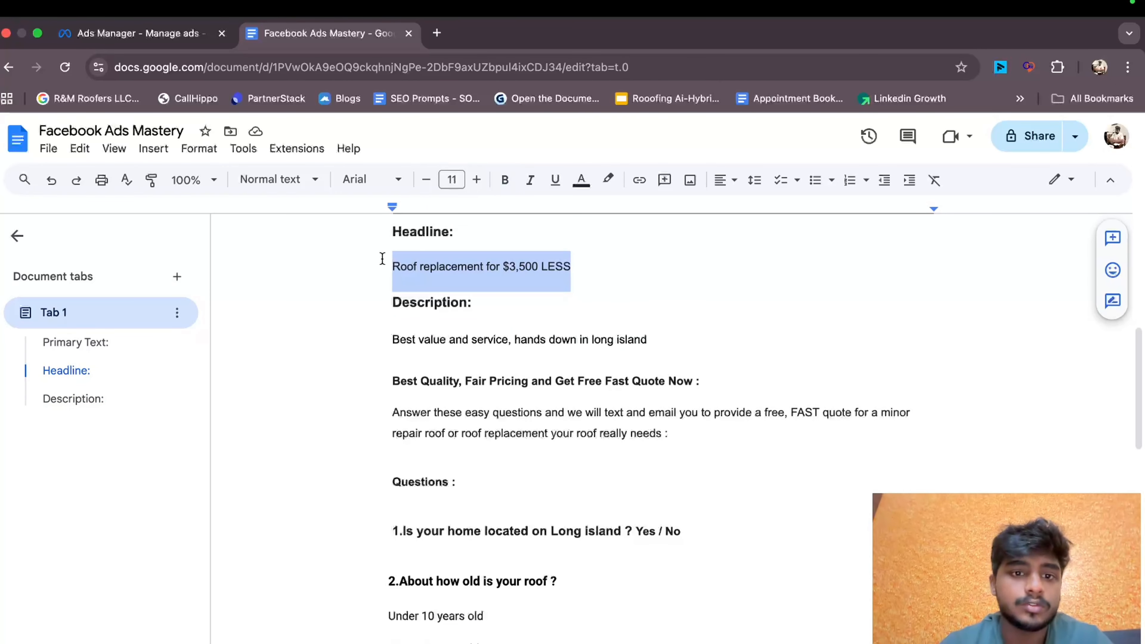
click(185, 43)
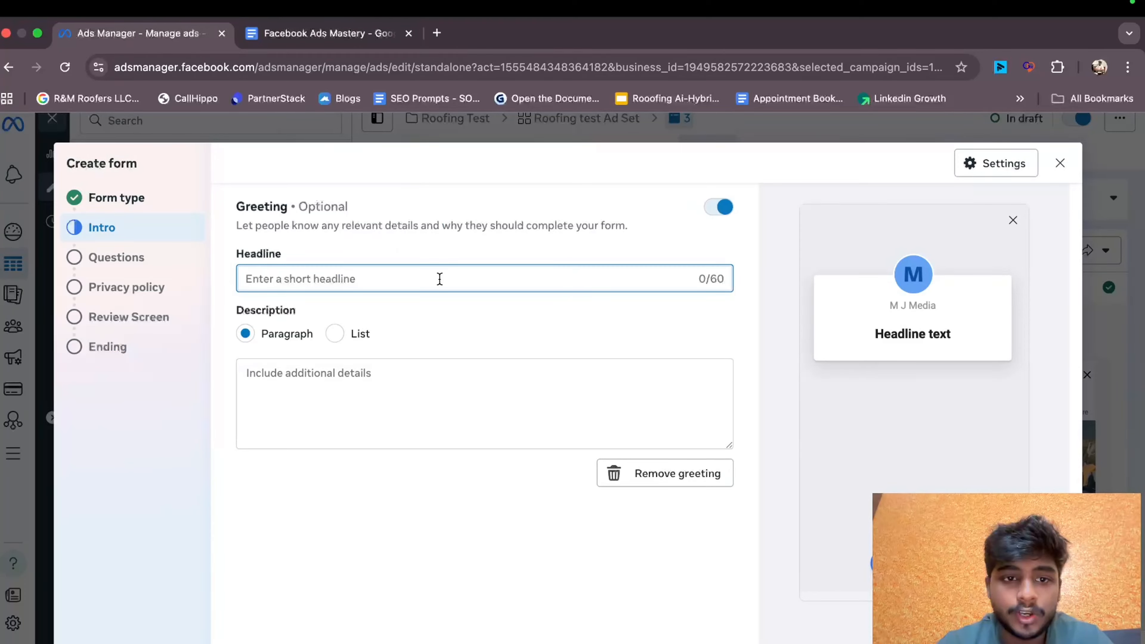
key(super+v)
- Fill the greeting description with the "Answer these easy questions…" paragraph copied from the Facebook Ads Mastery document
click(376, 390)
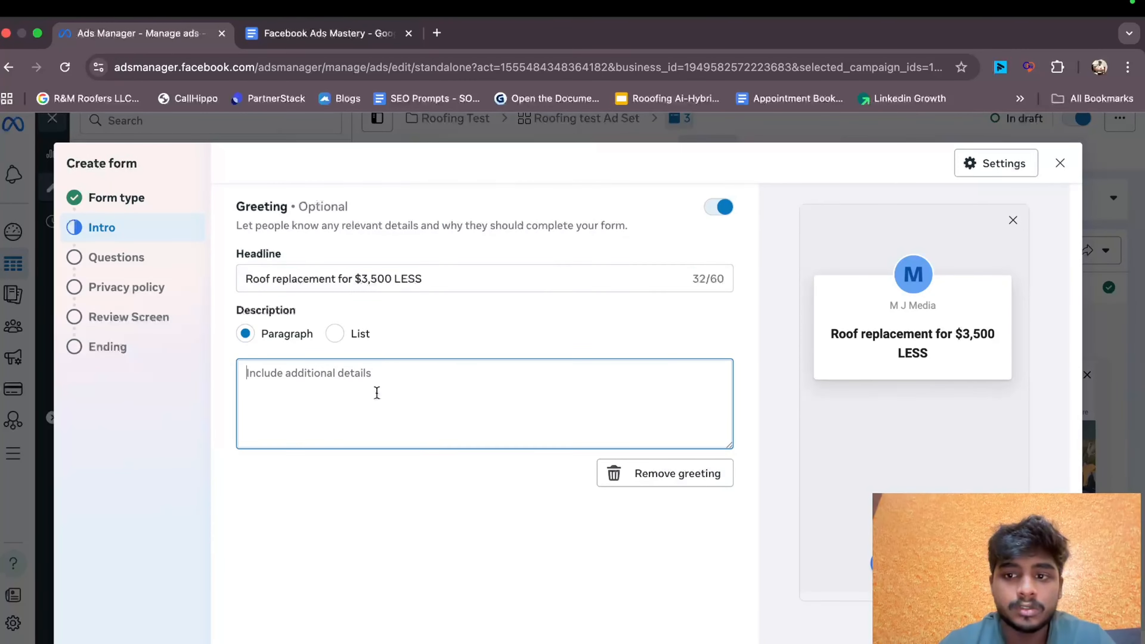
click(328, 33)
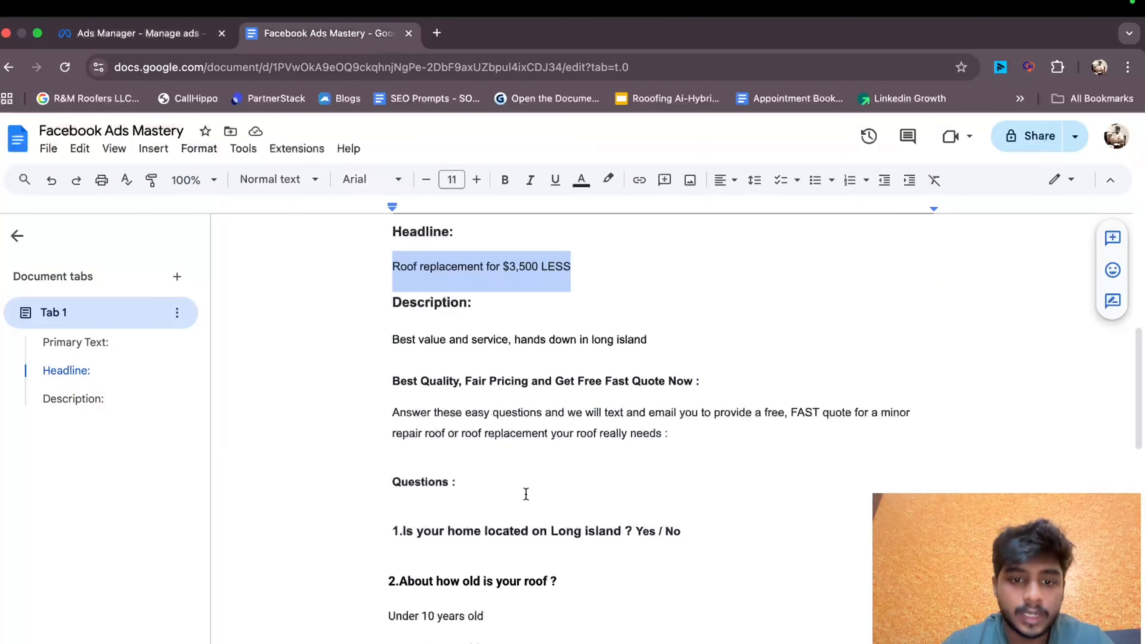
click(392, 408)
drag(392, 408, 670, 437)
key(super+c)
click(185, 35)
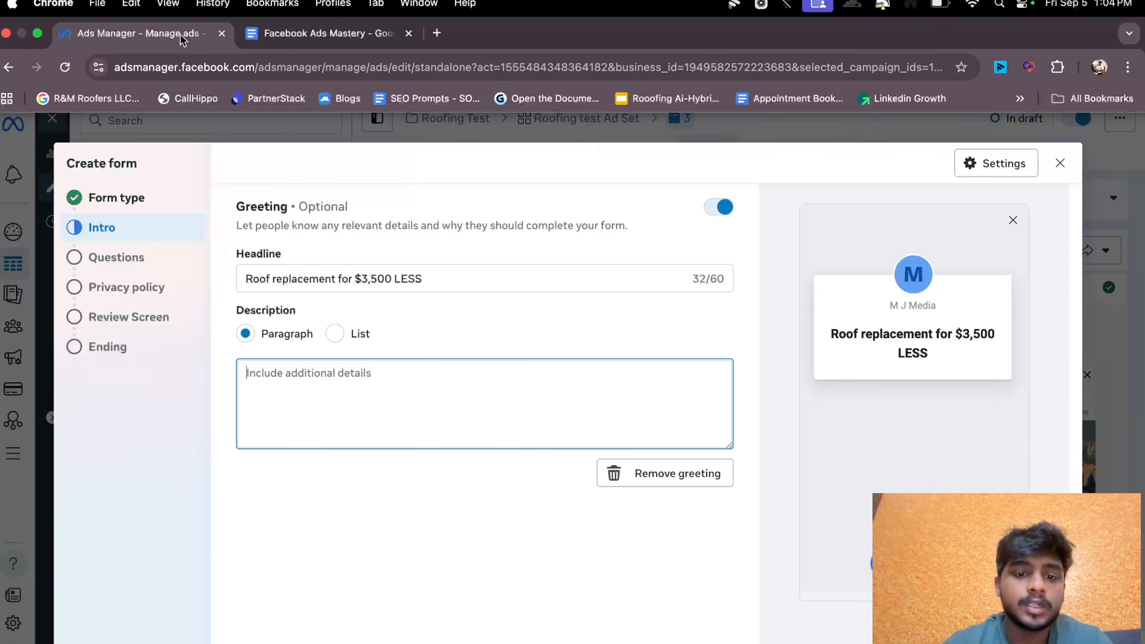
key(super+v)
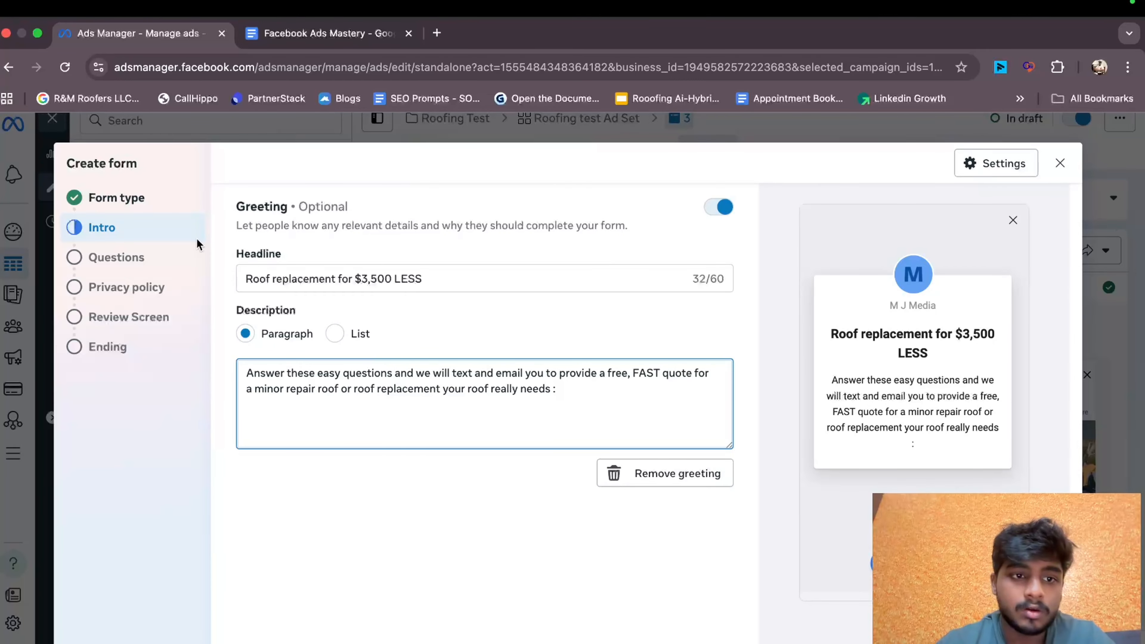
- Switch to the Facebook Ads Mastery document in Google Docs and copy the first question, "Is your home located on Long island ?"
click(348, 35)
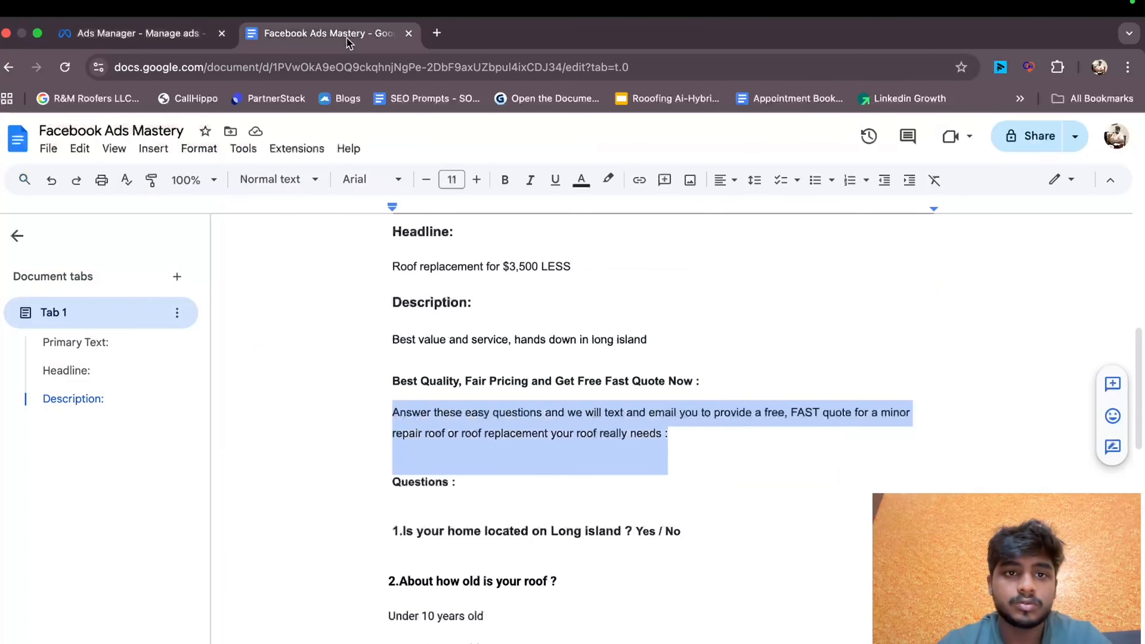
click(474, 513)
scroll(475, 513, down, 5)
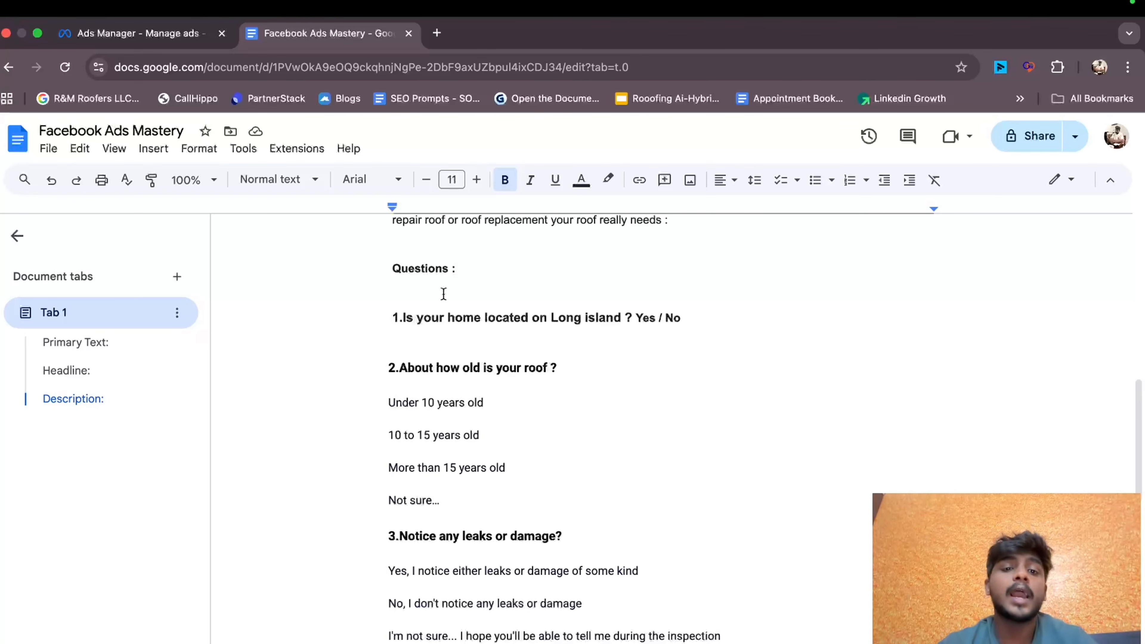
scroll(444, 294, down, 1)
scroll(443, 294, up, 1)
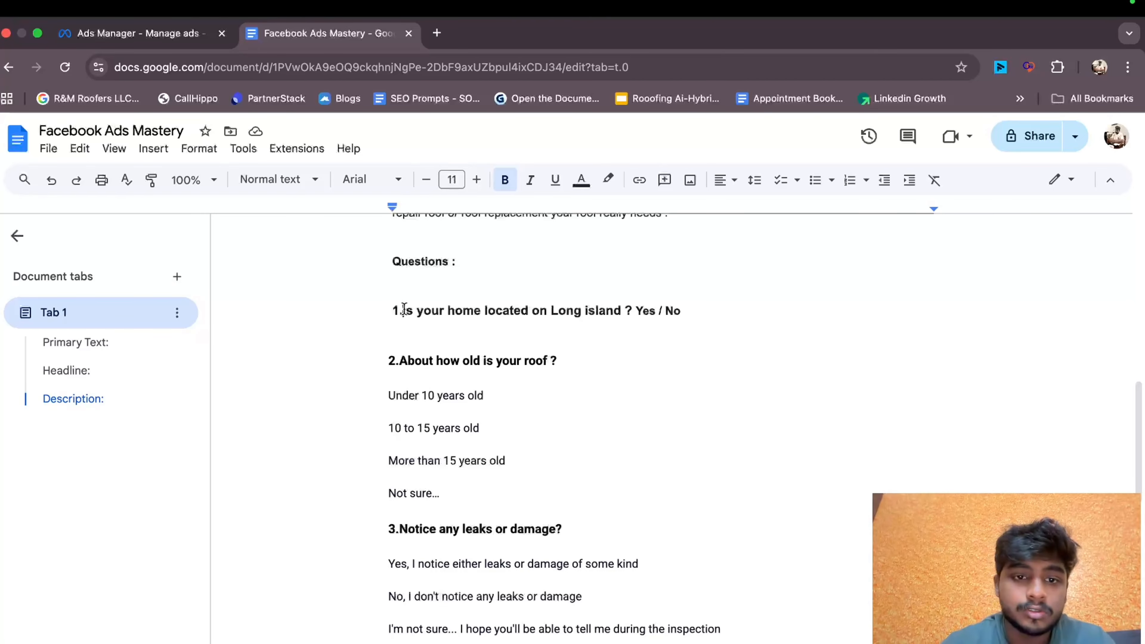
drag(404, 310, 632, 308)
key(super+c)
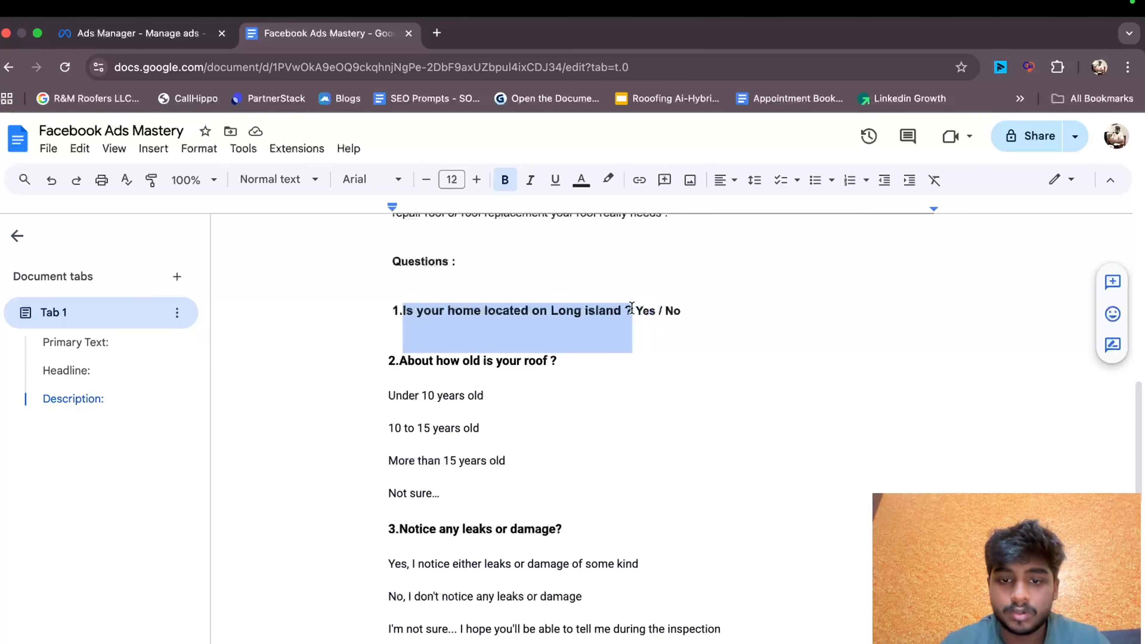
- Back in Ads Manager's form questions, add a multiple-choice question reading "Is your home located on Long island ?" from the copied text
click(166, 45)
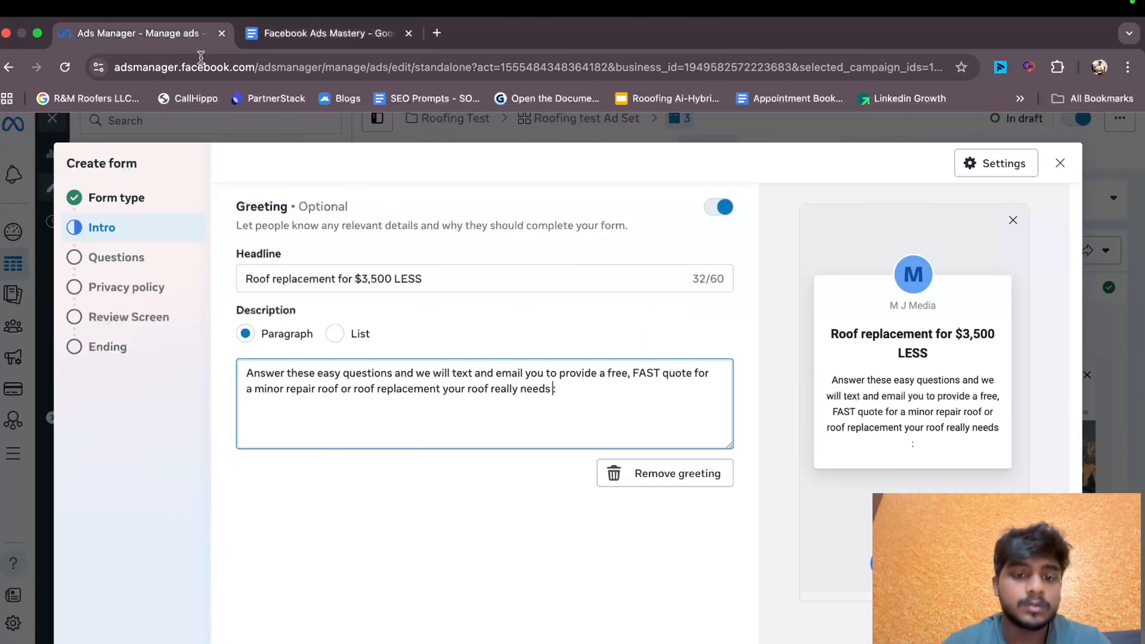
click(104, 261)
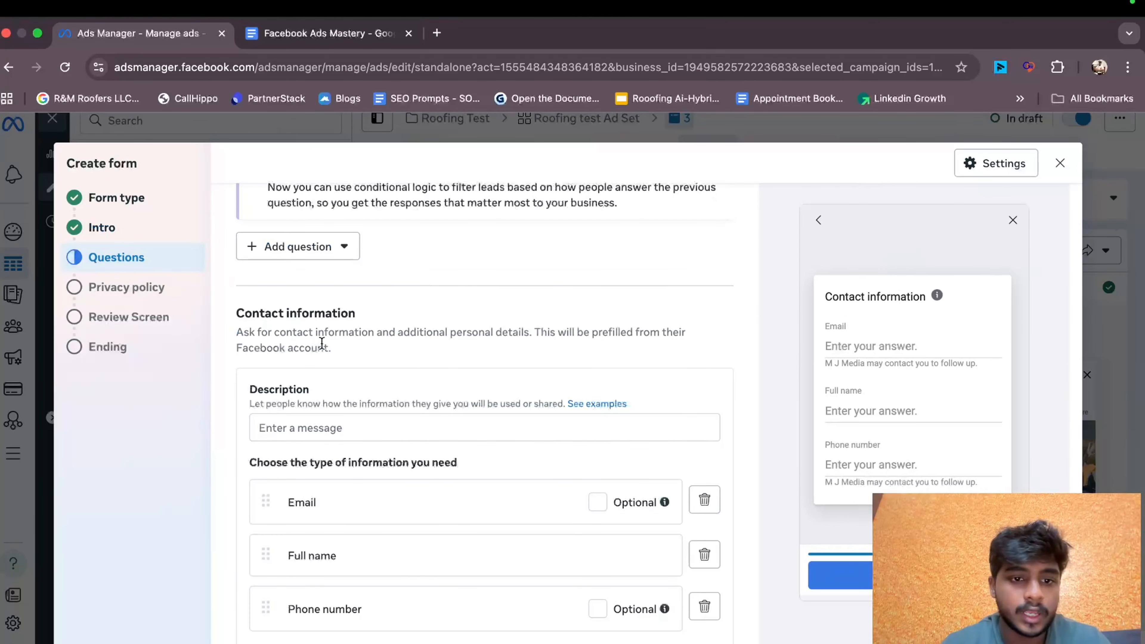
scroll(320, 359, down, 2)
scroll(328, 371, up, 2)
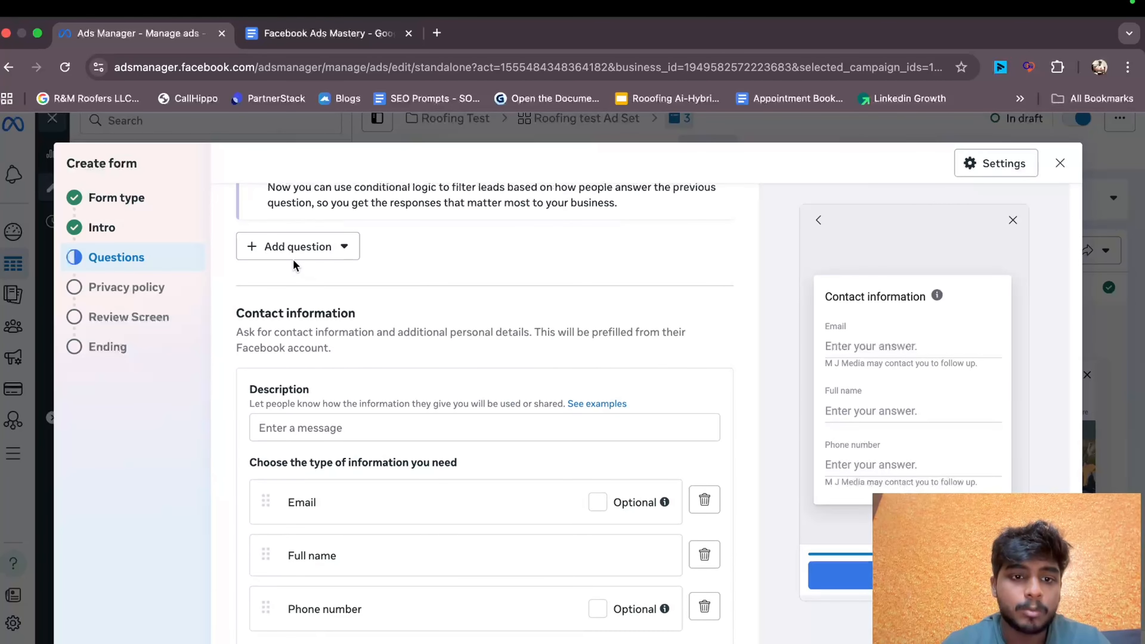
click(295, 248)
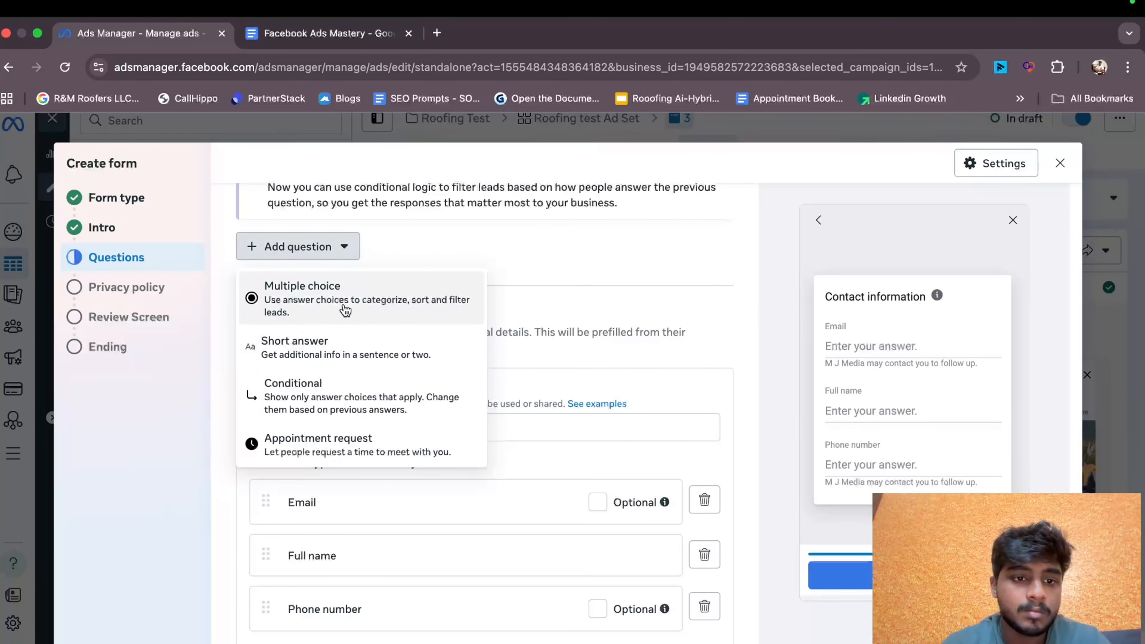
click(345, 310)
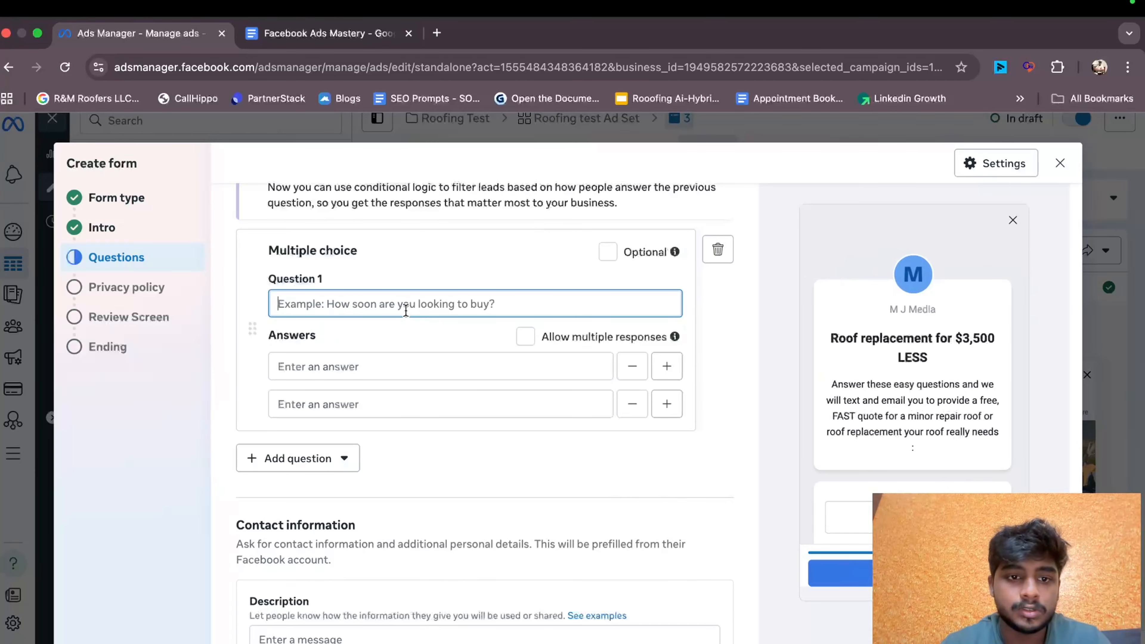
key(super+v)
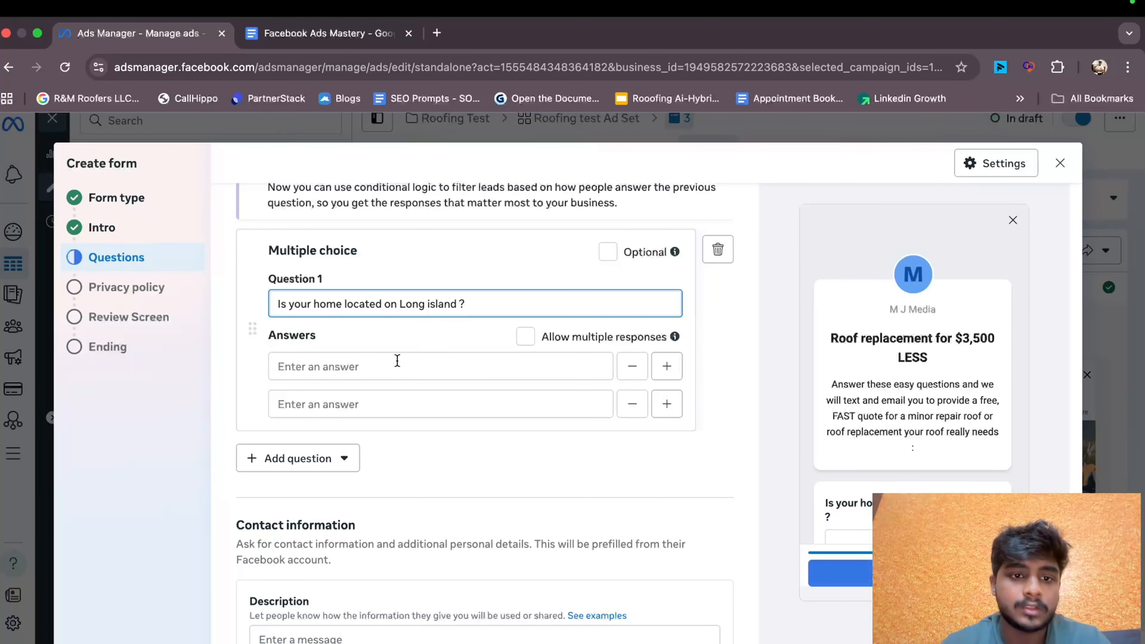
- Fill the first answer of the Long Island question with "Yes", as given in the Facebook Ads Mastery document
click(390, 365)
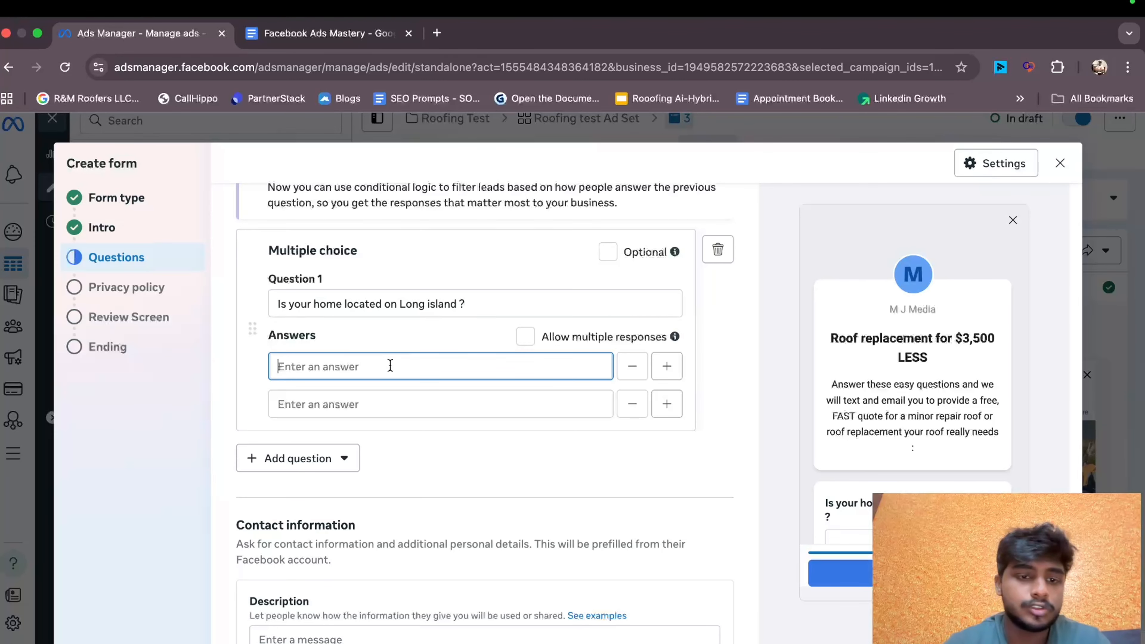
click(322, 40)
click(652, 333)
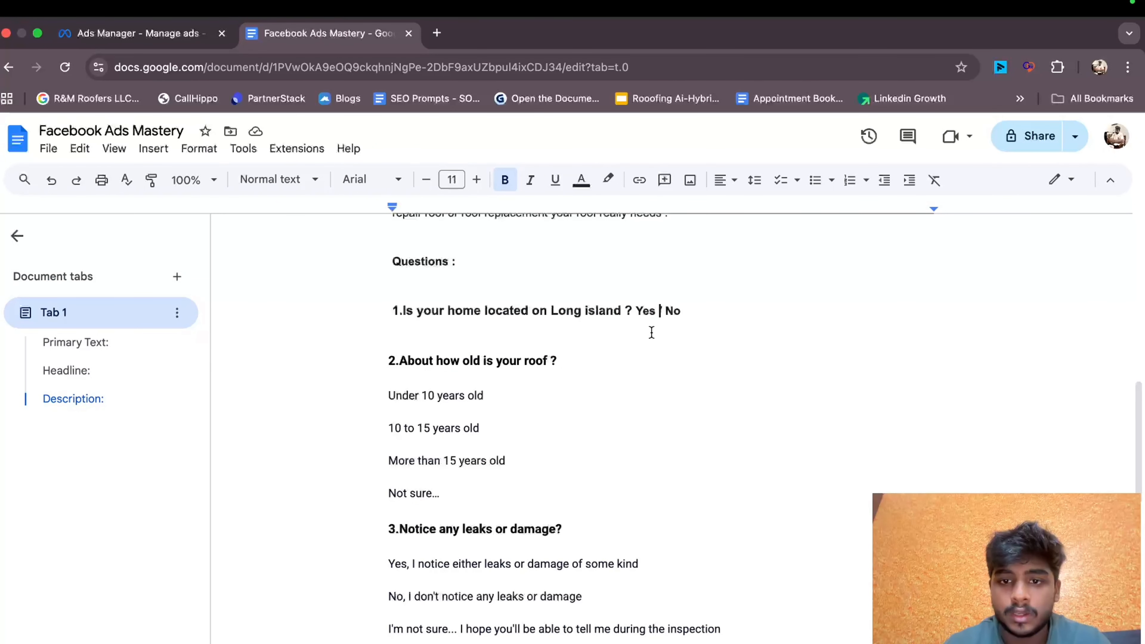
drag(636, 312, 656, 315)
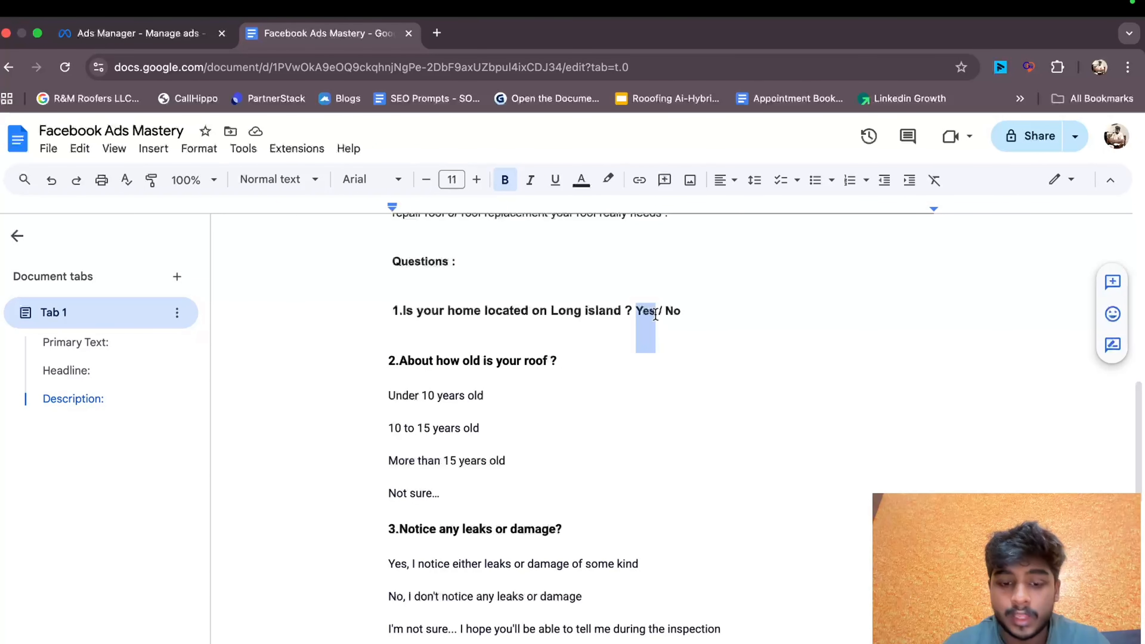
click(187, 39)
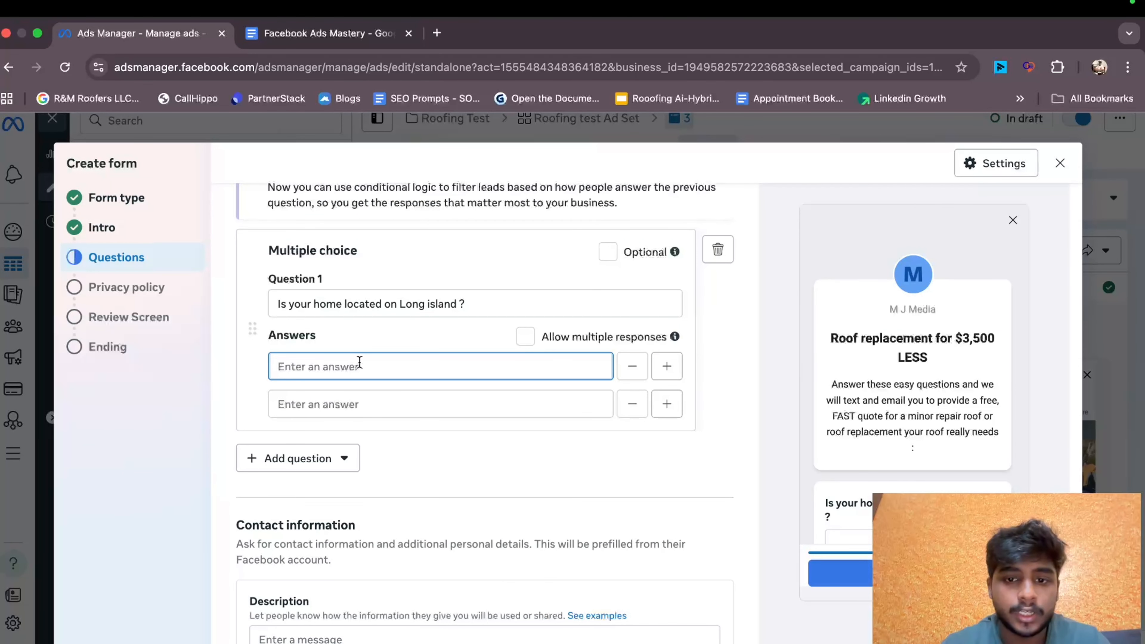
text(Yes)
- Fill the second answer of the Long Island question with "No", copied from the Facebook Ads Mastery document
click(282, 406)
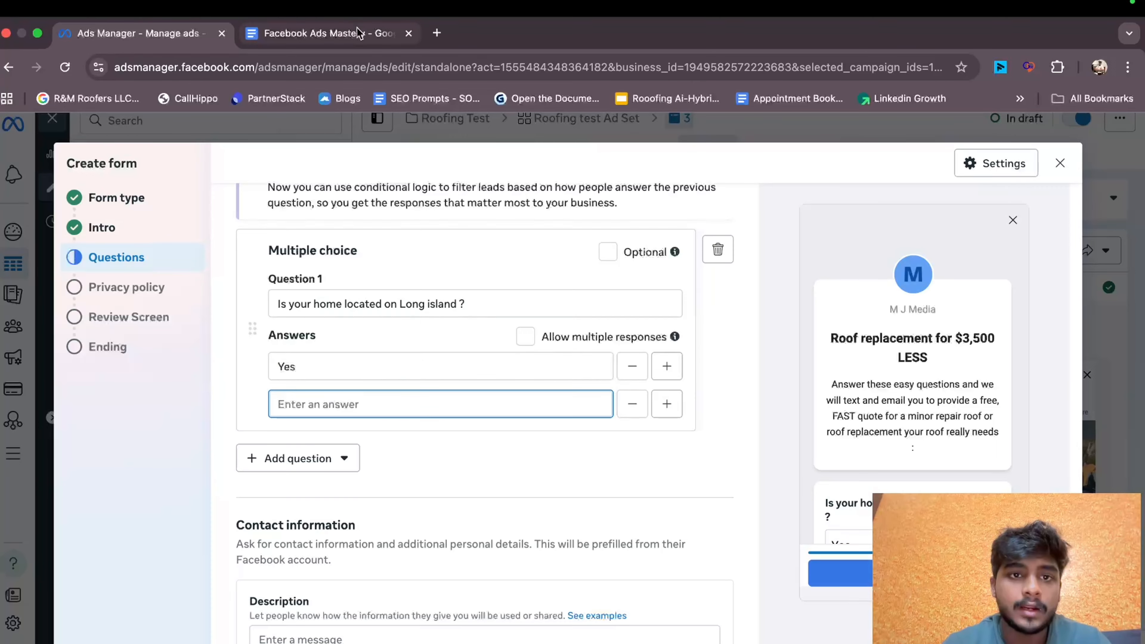
click(378, 32)
double_click(676, 311)
key(cmd+c)
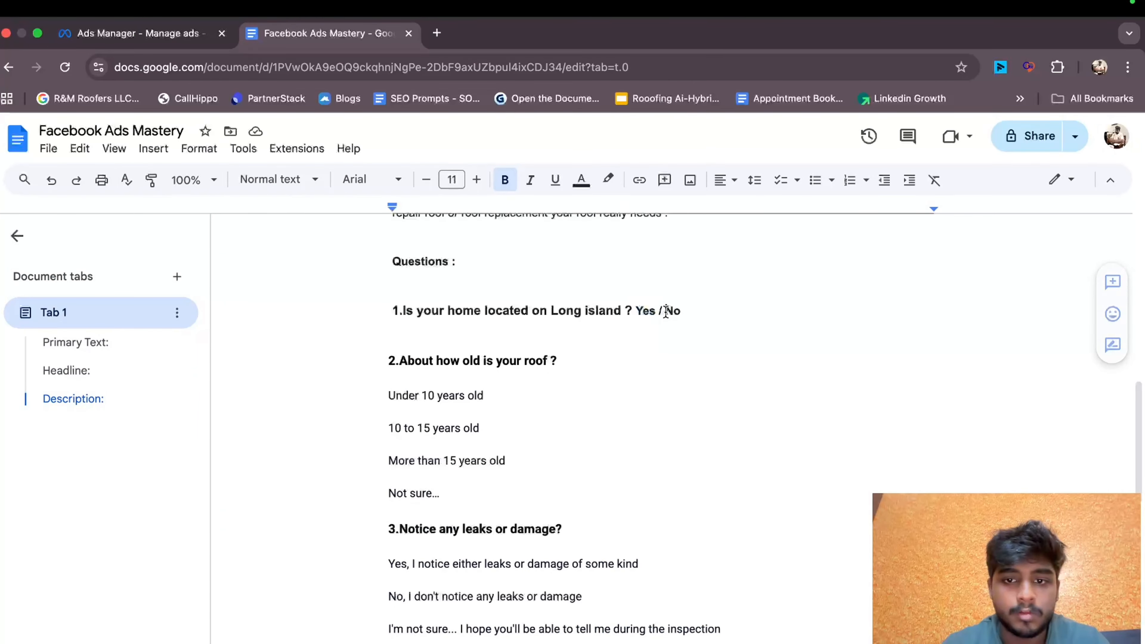
click(111, 35)
key(cmd+v)
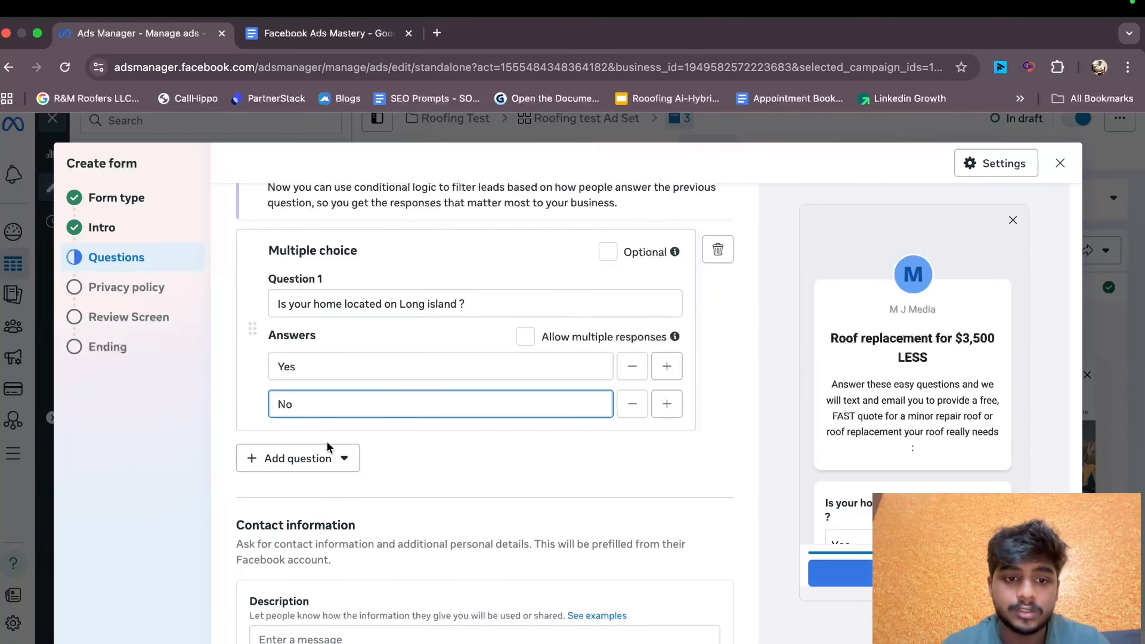
- Add a second multiple-choice question reading "About how old is your roof ?", copied from the Facebook Ads Mastery document
click(293, 458)
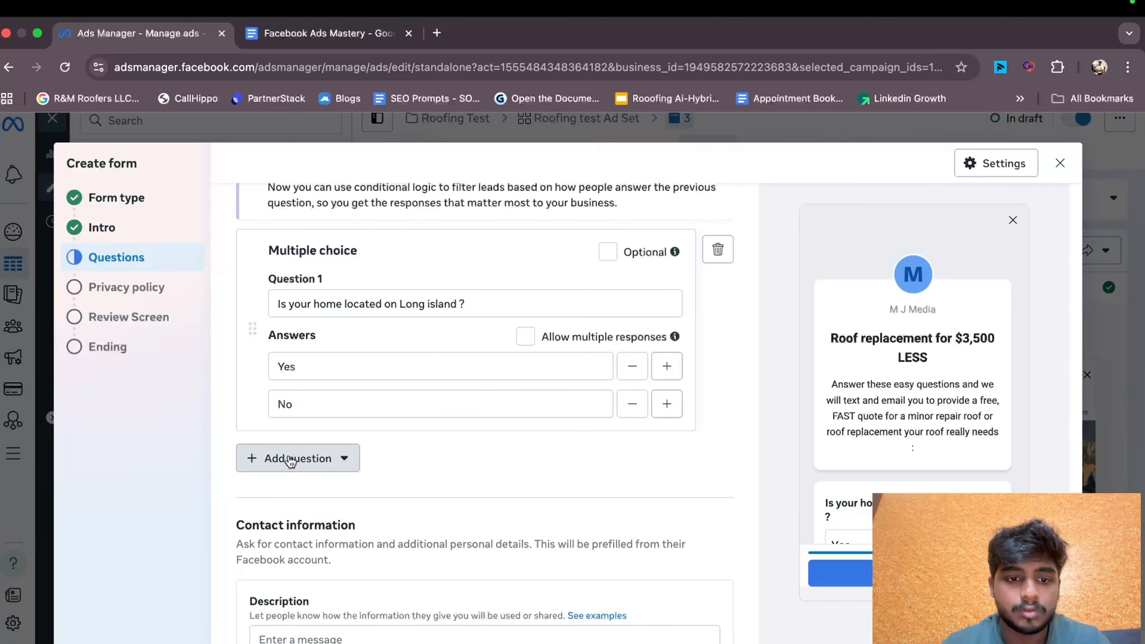
click(289, 498)
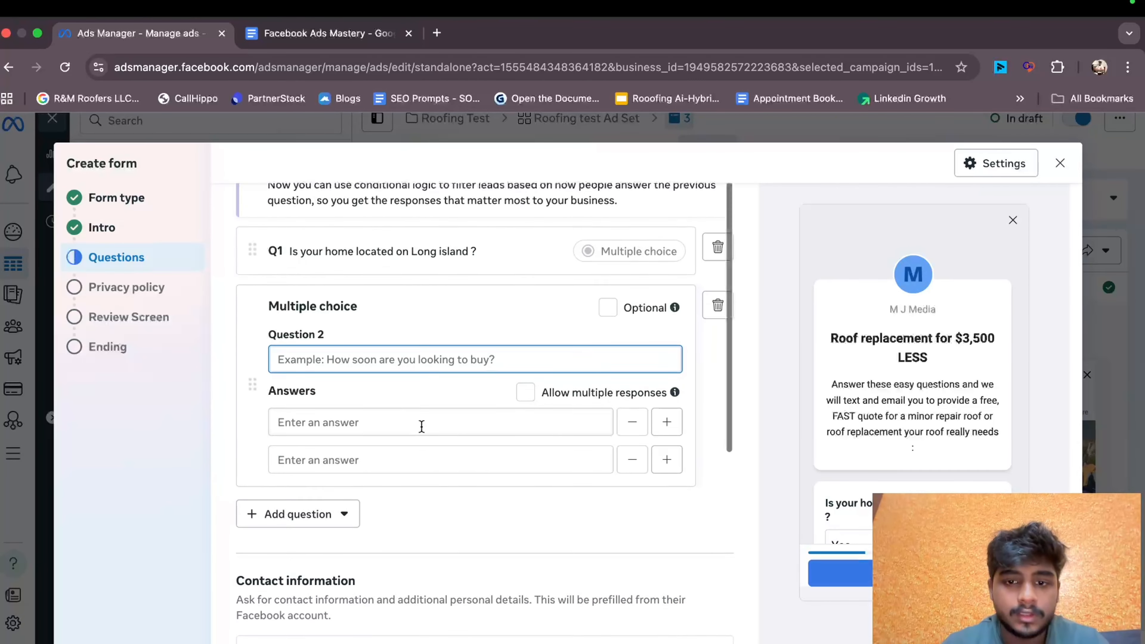
click(311, 40)
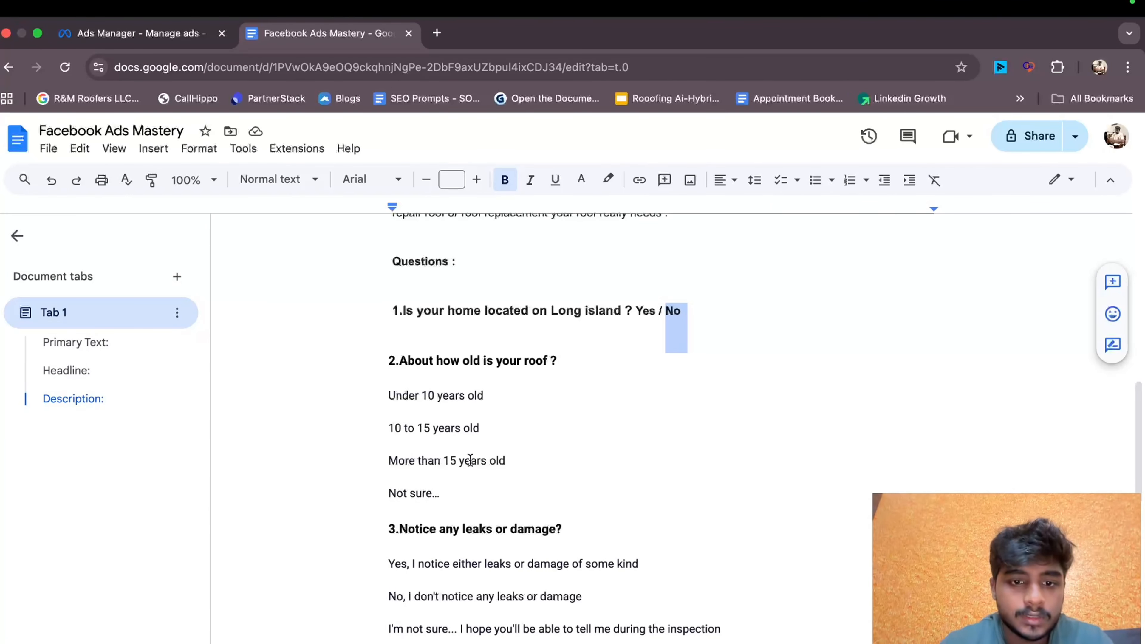
drag(399, 361, 557, 353)
key(super+c)
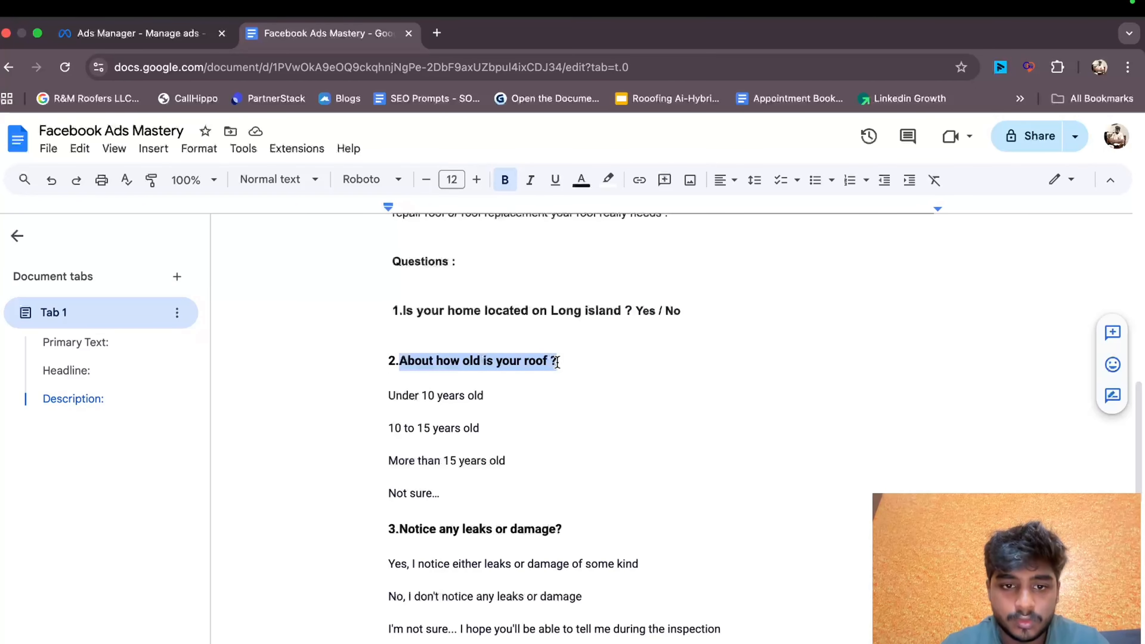
click(150, 43)
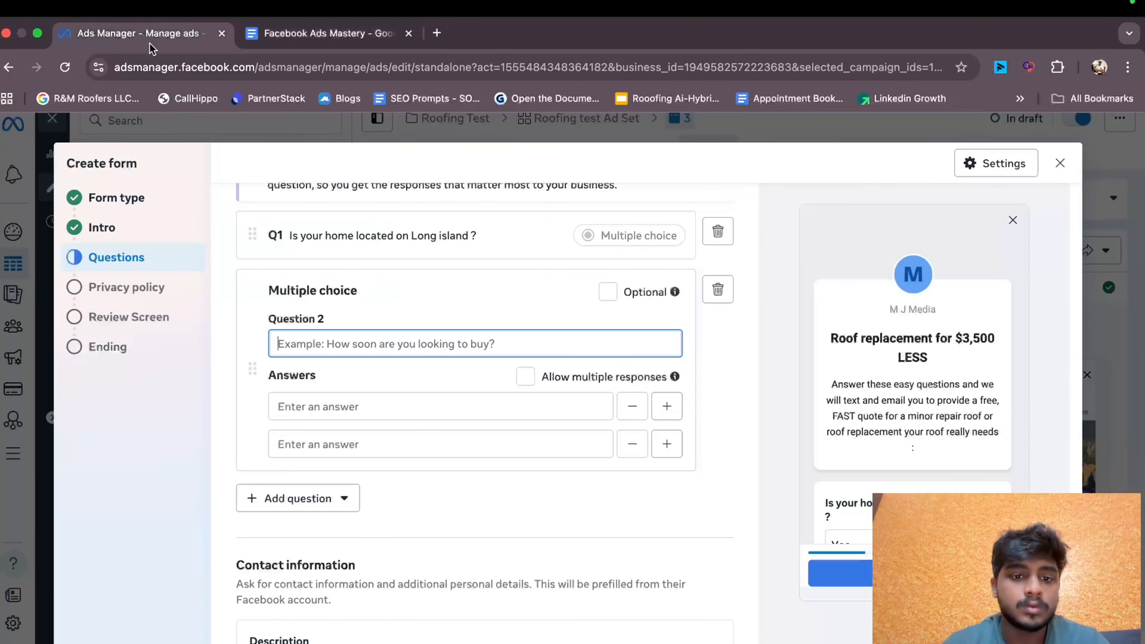
key(super+v)
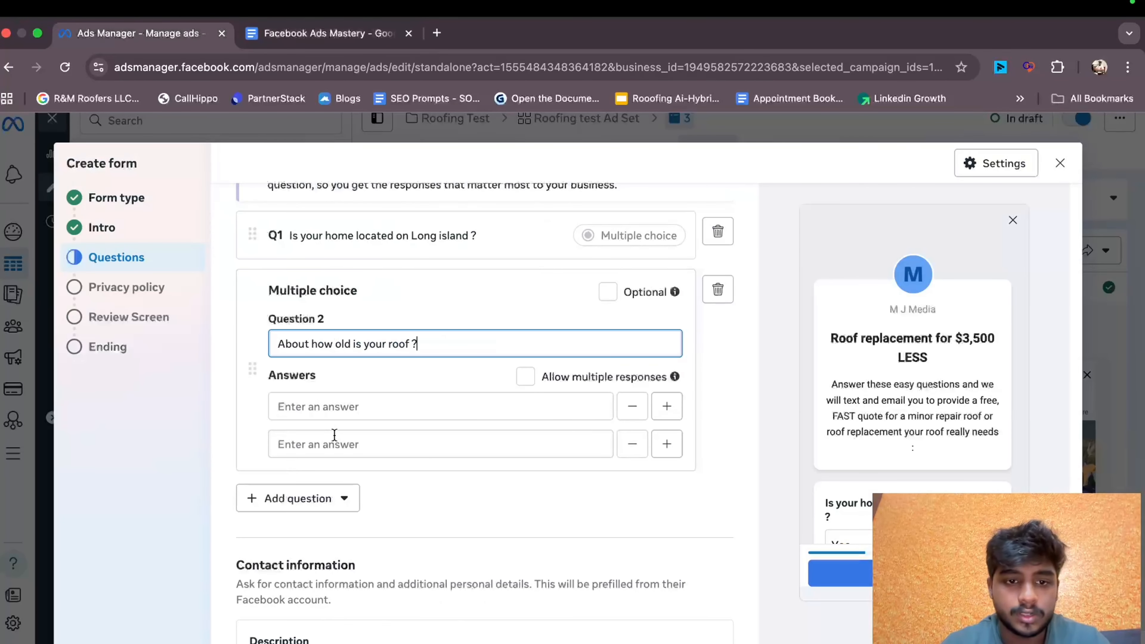
- Give the roof age question two more answer fields and fill the first answer with "Under 10 years old" copied from the document
click(667, 444)
click(667, 445)
click(323, 43)
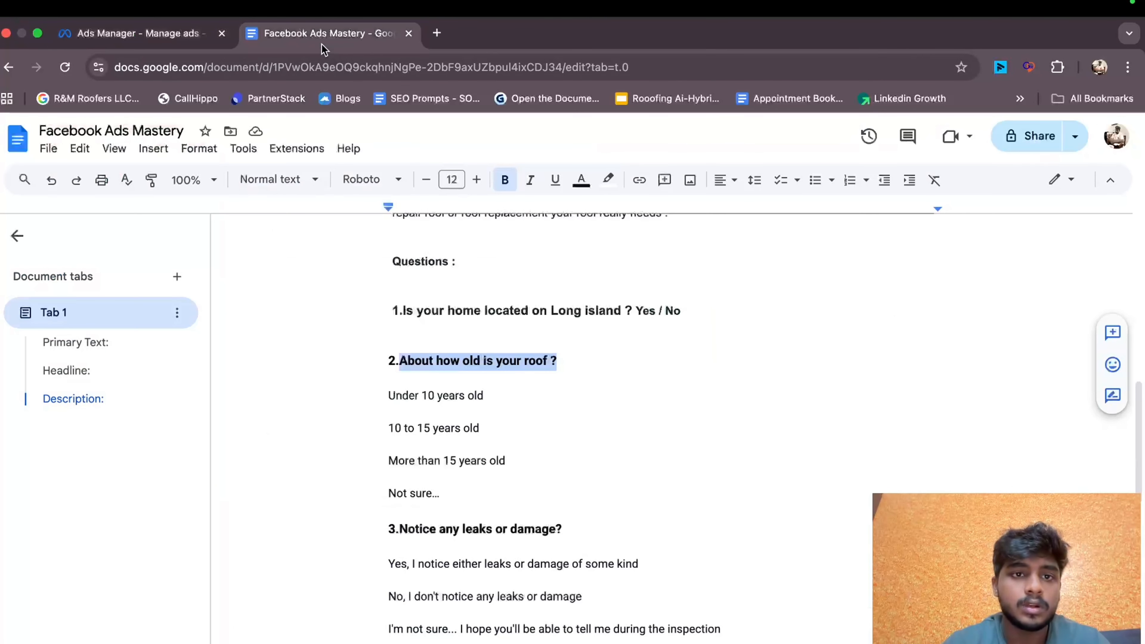
drag(390, 398, 492, 396)
key(super+c)
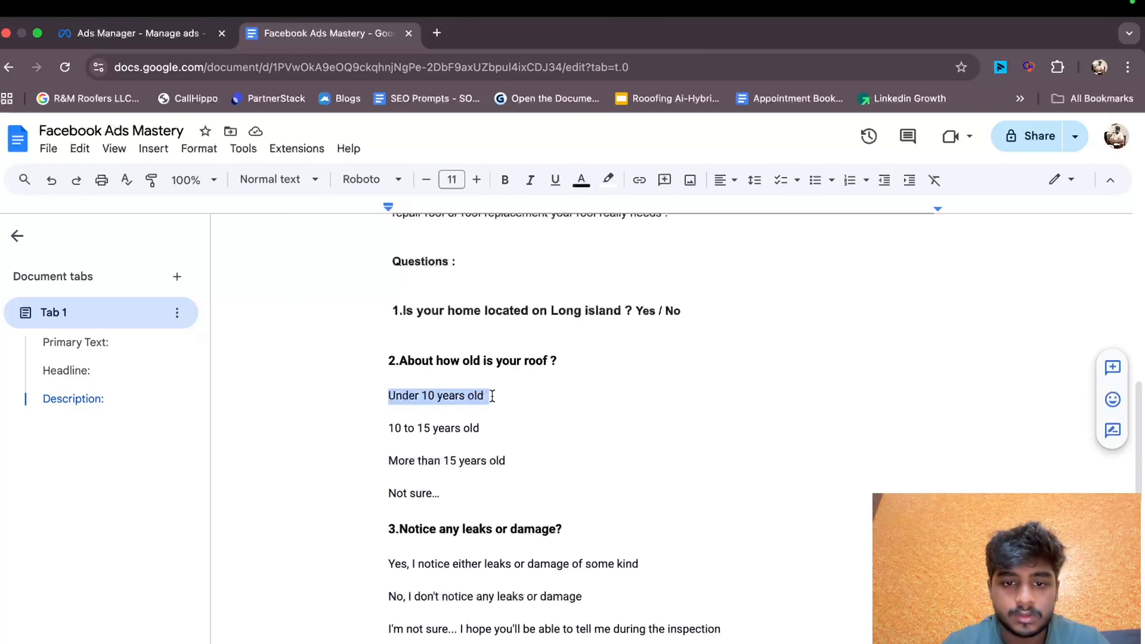
click(135, 33)
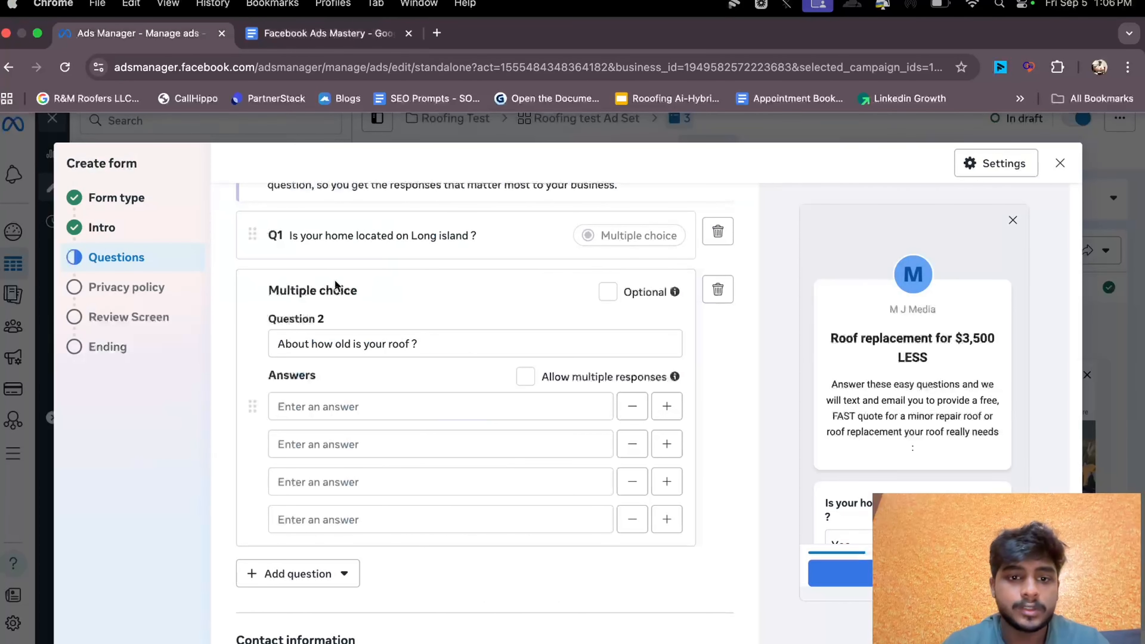
click(335, 413)
key(super+v)
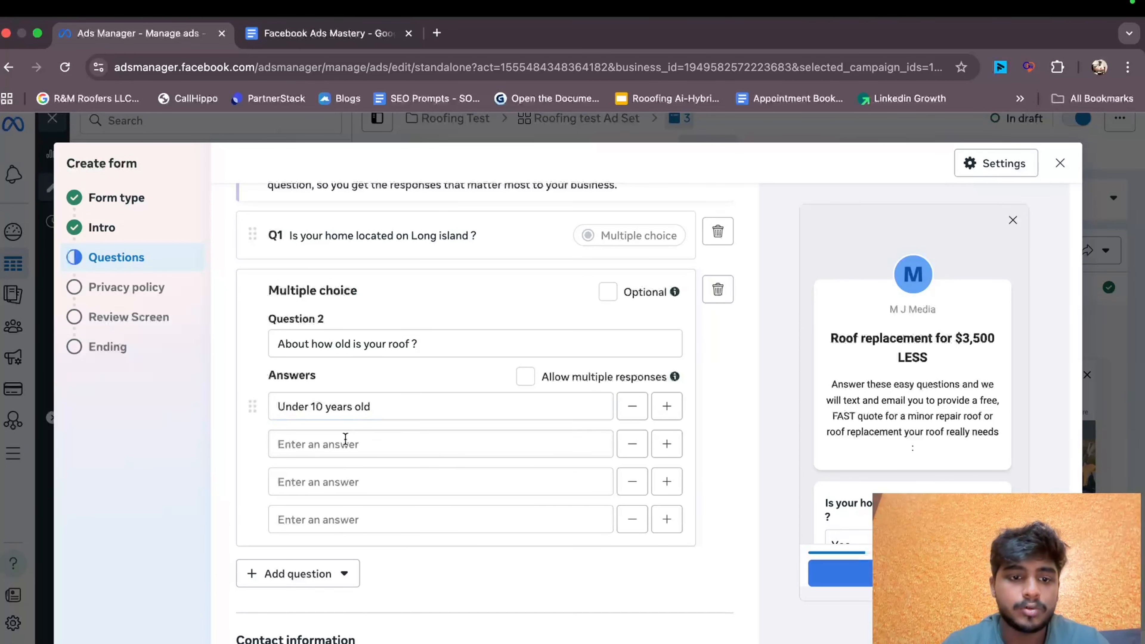
- Fill the roof age question's second answer with "10 to 15 years old", copied from the Facebook Ads Mastery document
click(345, 438)
click(325, 33)
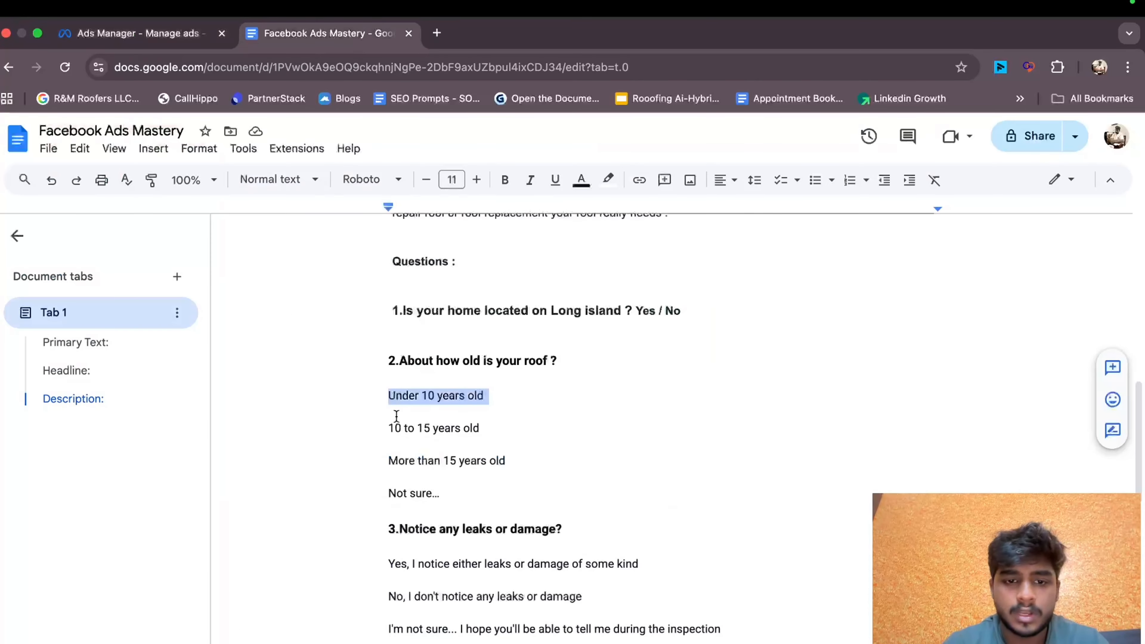
drag(388, 426, 492, 427)
key(super+c)
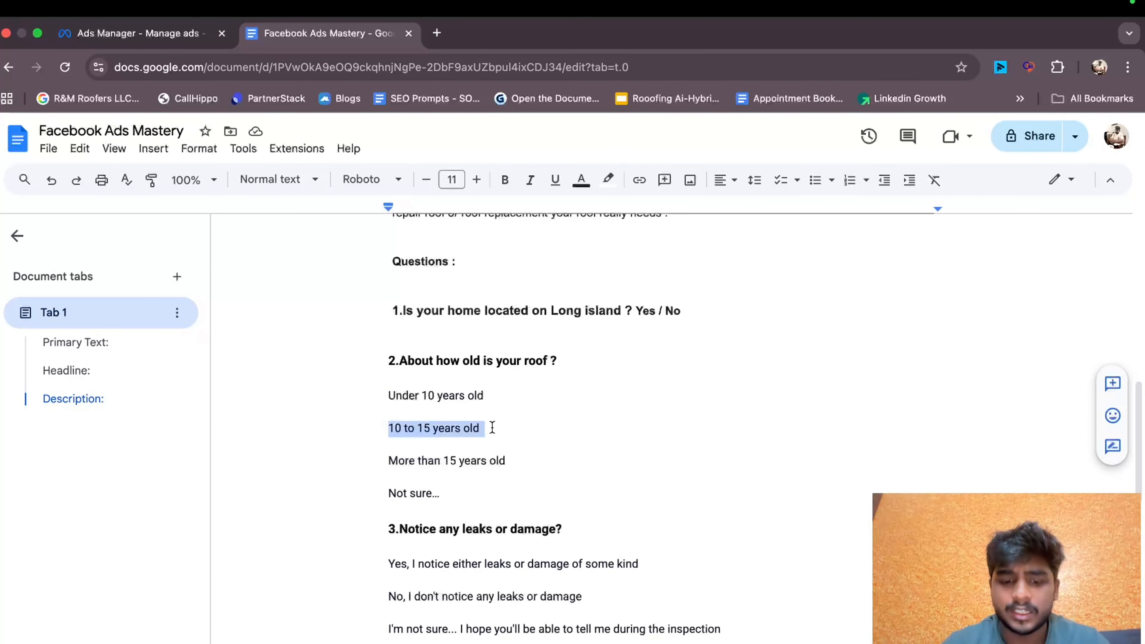
click(155, 34)
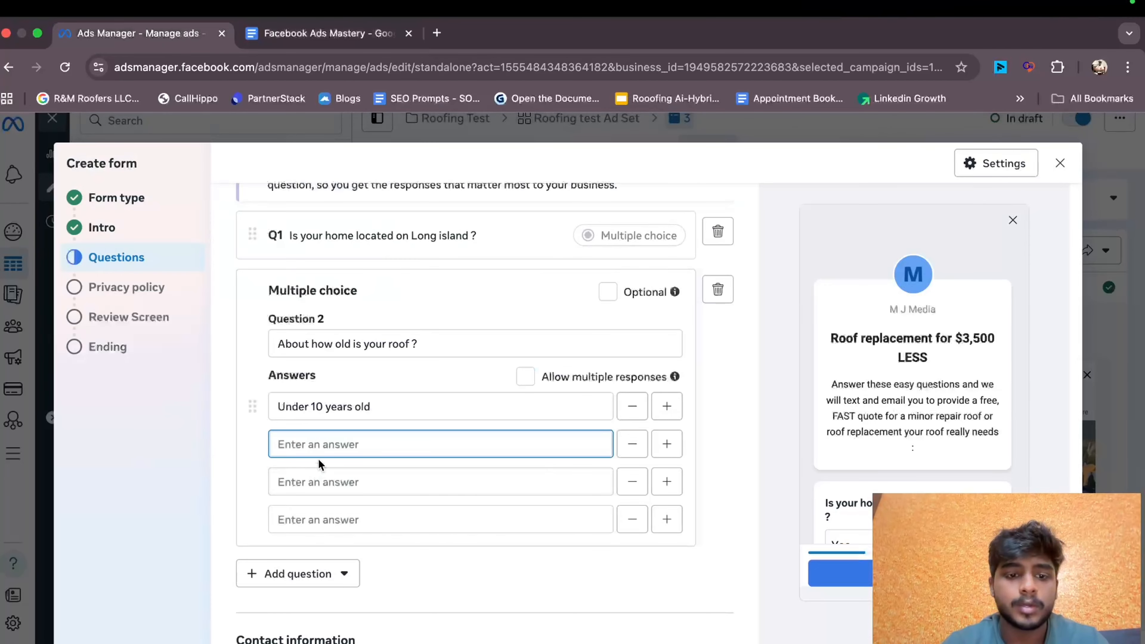
key(super+v)
- Fill the roof age question's third answer with "More than 15 years old", copied from the Facebook Ads Mastery document
click(313, 488)
click(318, 36)
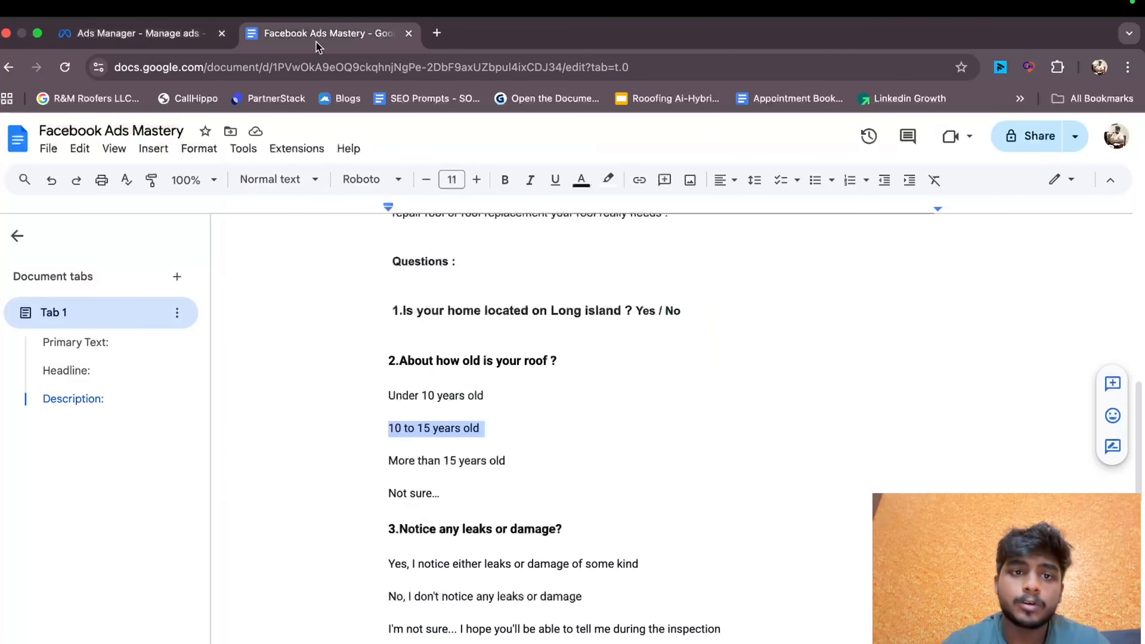
drag(390, 460, 508, 462)
key(cmd+c)
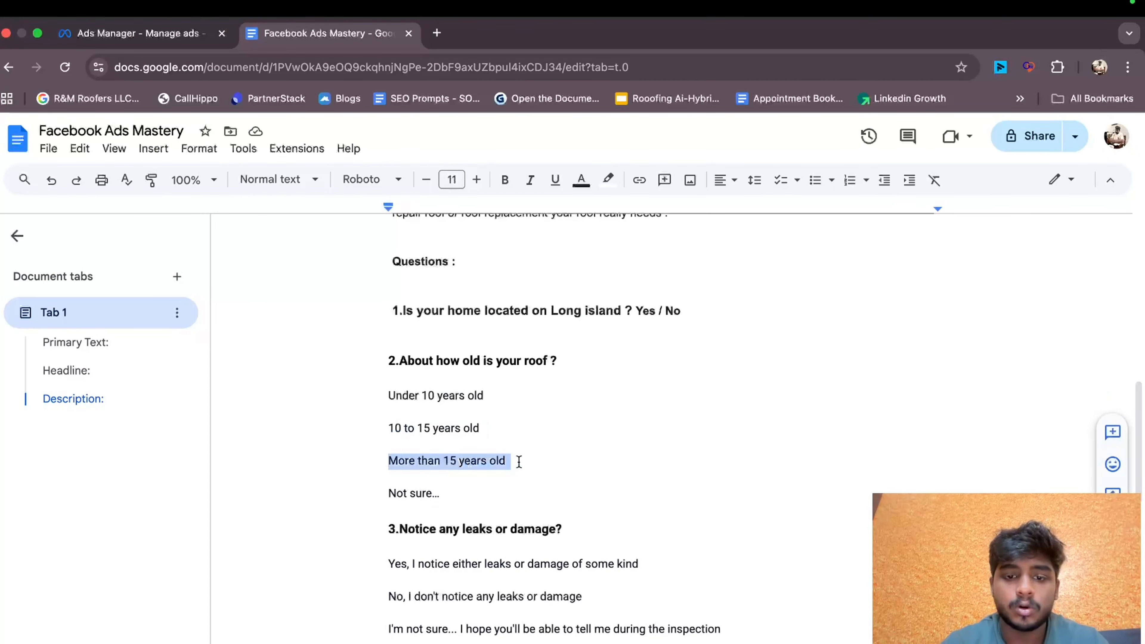
click(156, 36)
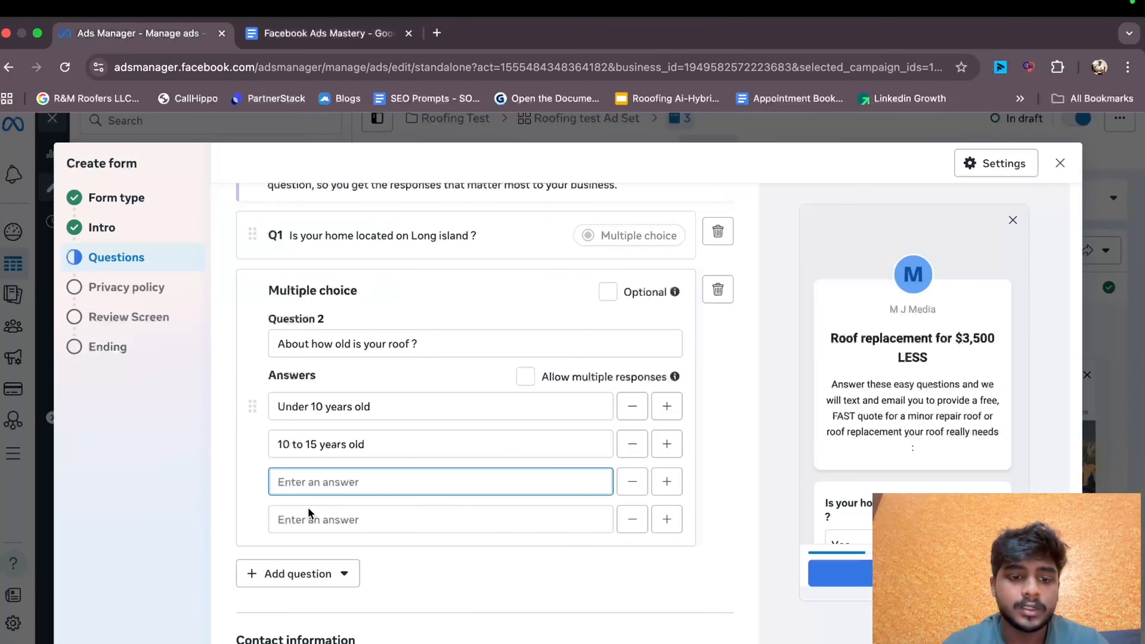
key(cmd+v)
- Fill the roof age question's fourth answer with "Not sure...", copied from the Facebook Ads Mastery document
click(312, 524)
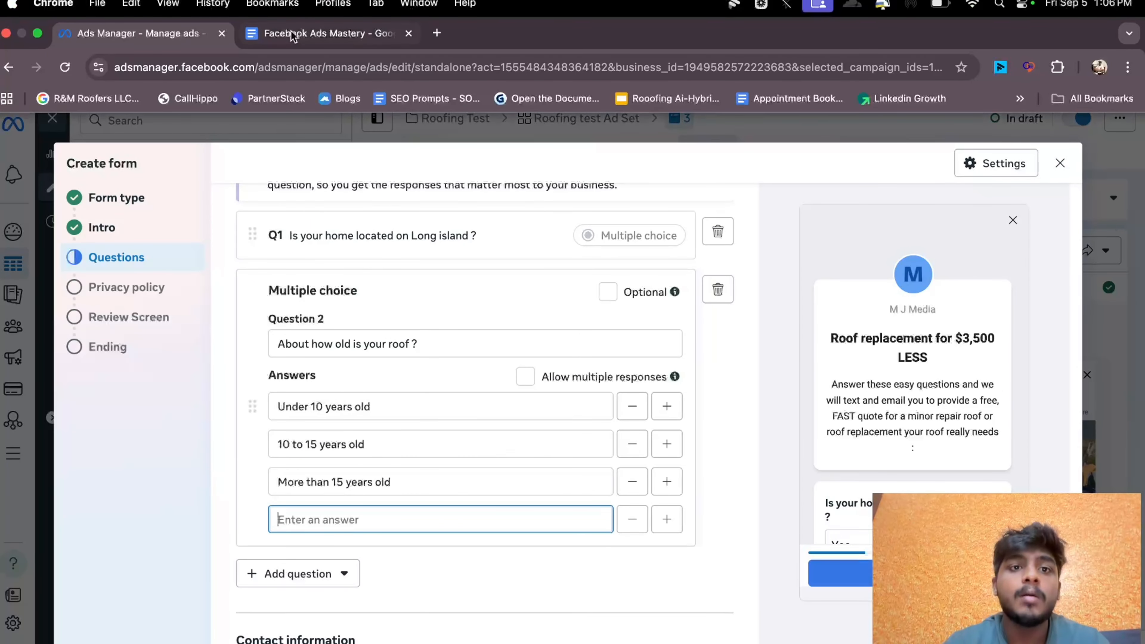
click(318, 34)
click(382, 493)
drag(383, 493, 457, 493)
key(super+c)
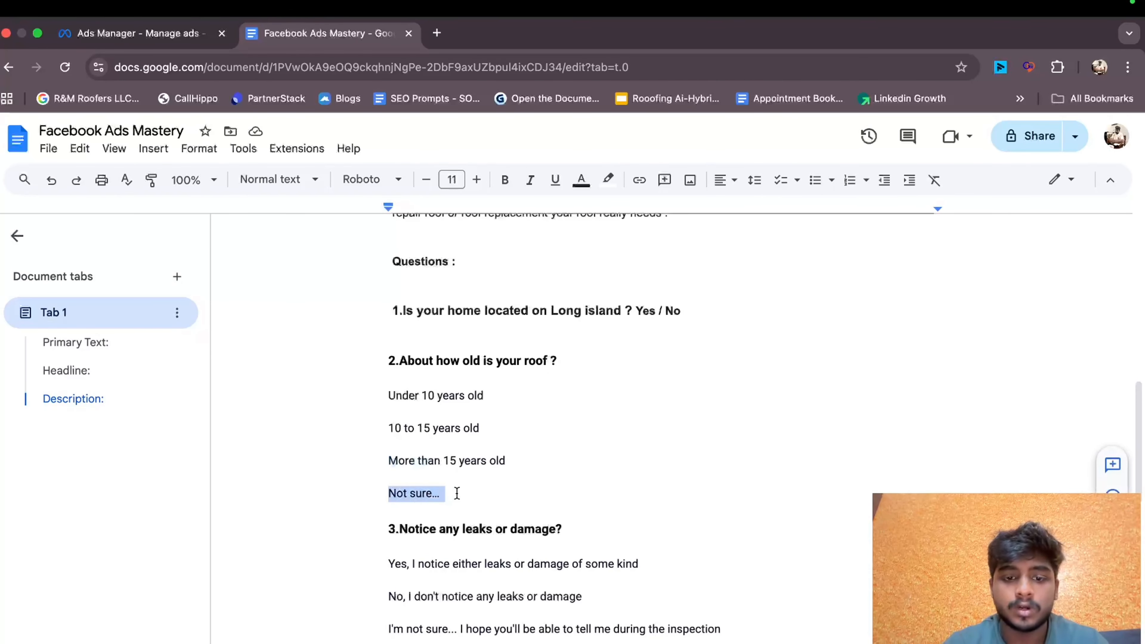
click(167, 36)
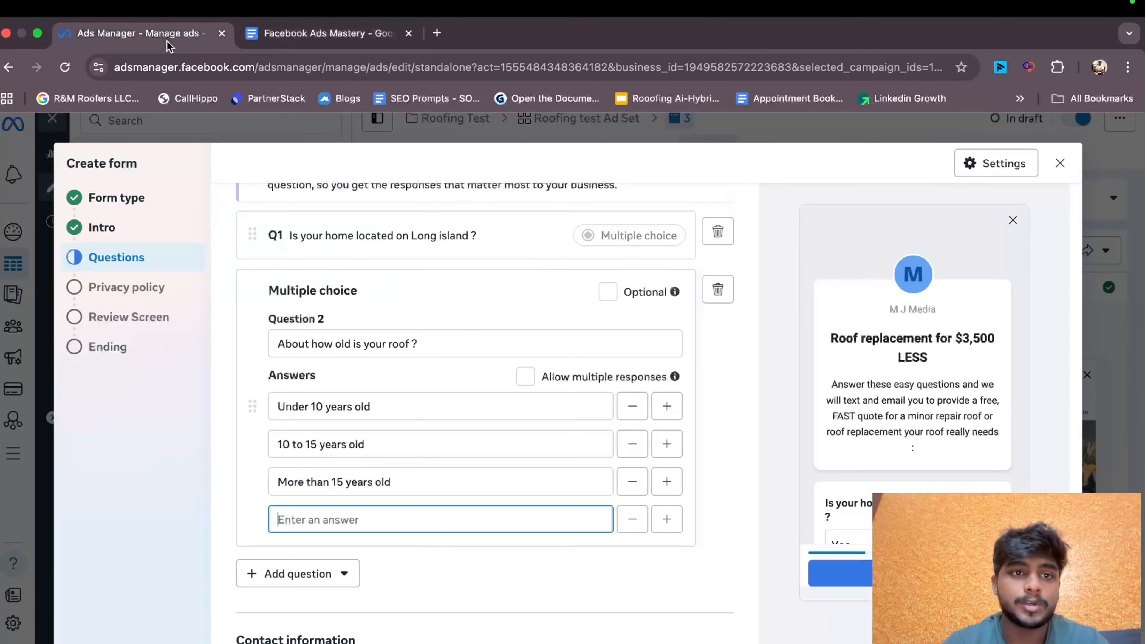
key(super+v)
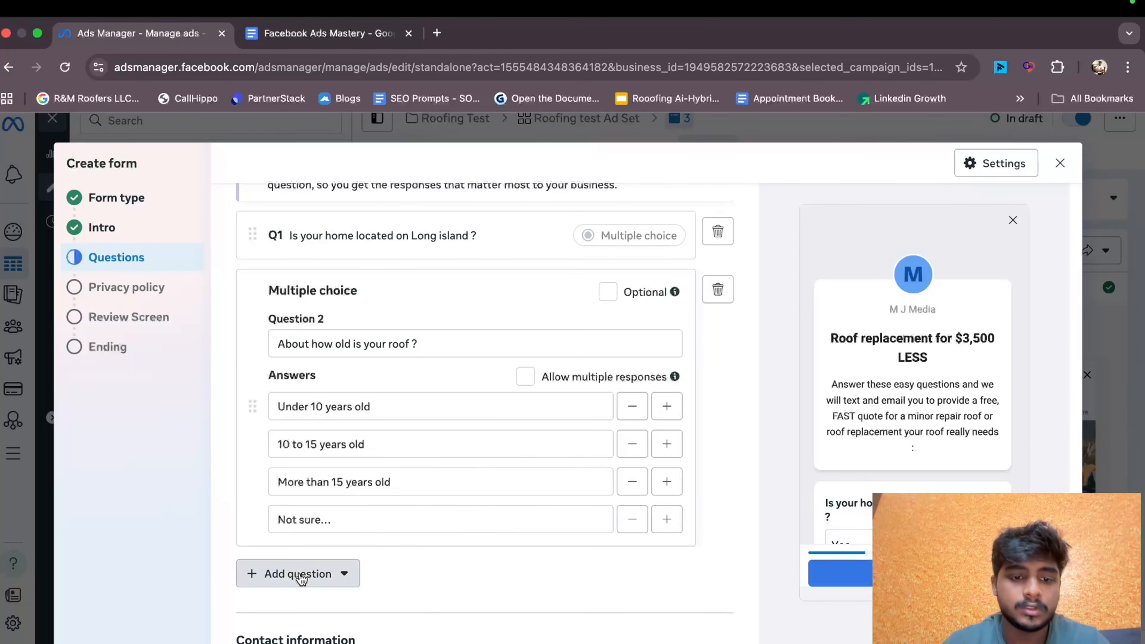
- Add a third multiple-choice question, "Notice any leaks or damage?", with the first answer "Yes, I notice either leaks or damage of some kind"
click(301, 574)
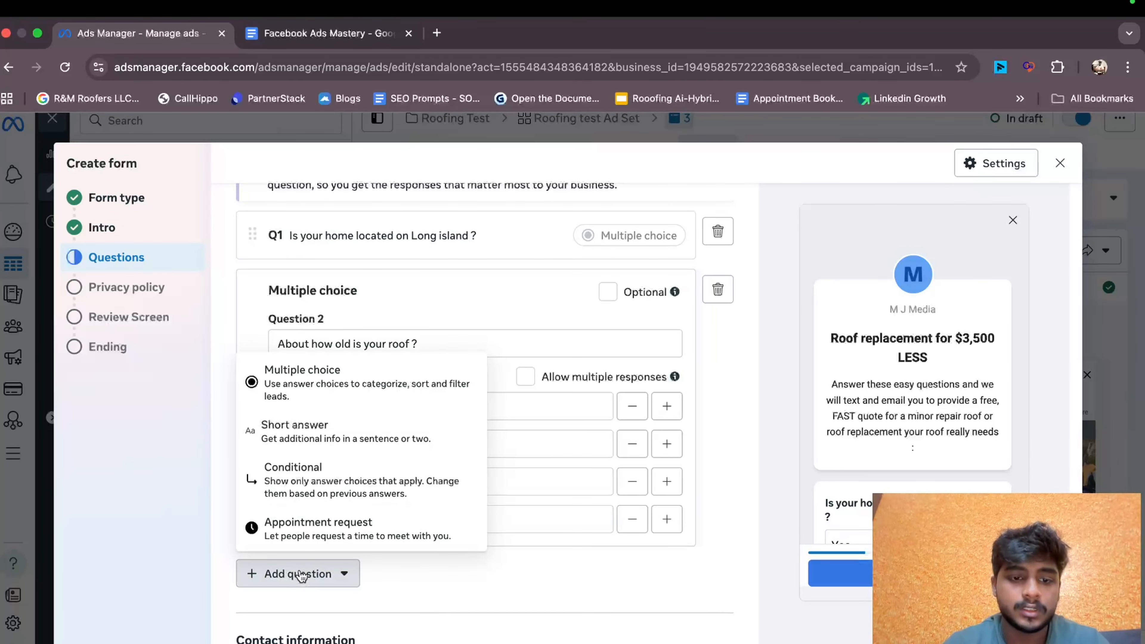
click(322, 389)
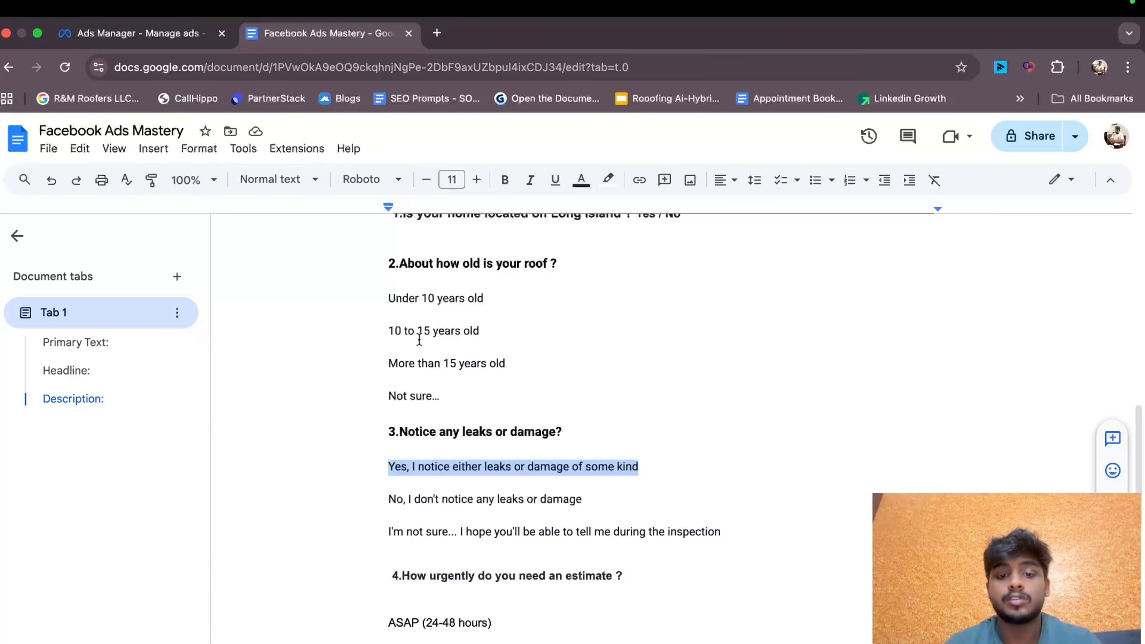
click(136, 38)
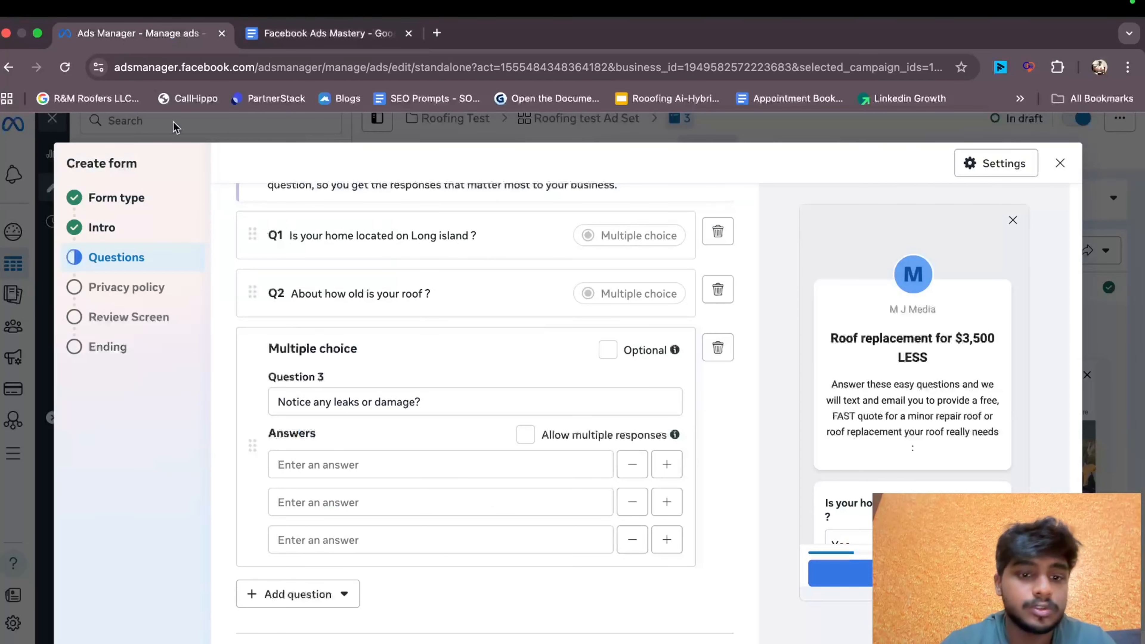
click(342, 460)
text(Yes, I notice either leaks or damage of some kind)
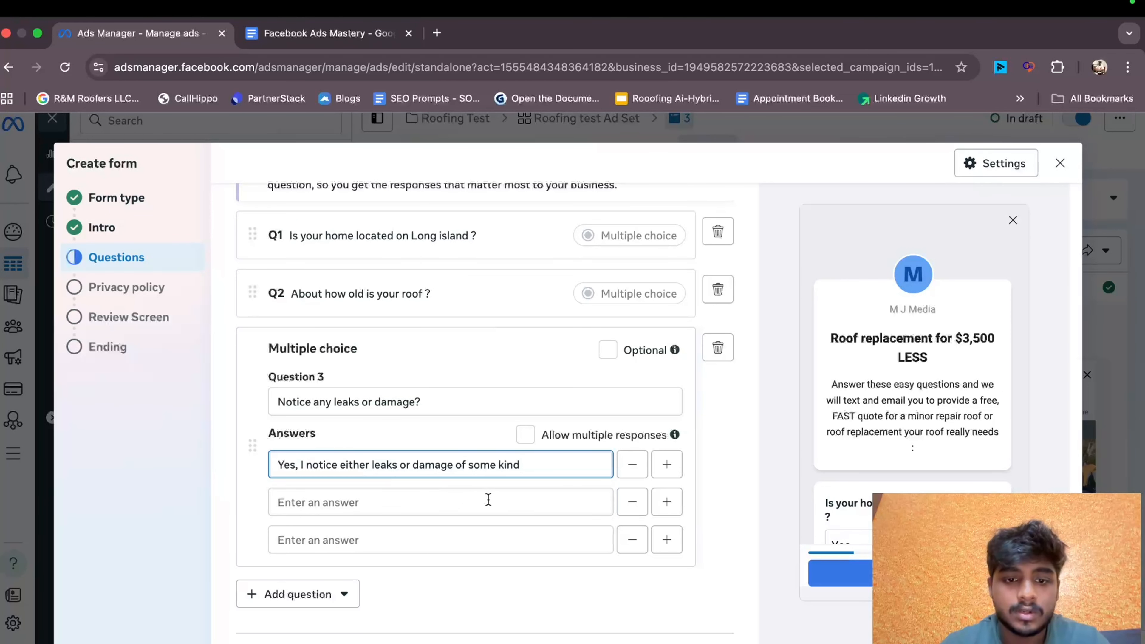
- Fill the leaks question's second answer with "No, I don't notice any leaks or damage", copied from the Facebook Ads Mastery document
click(396, 498)
click(329, 33)
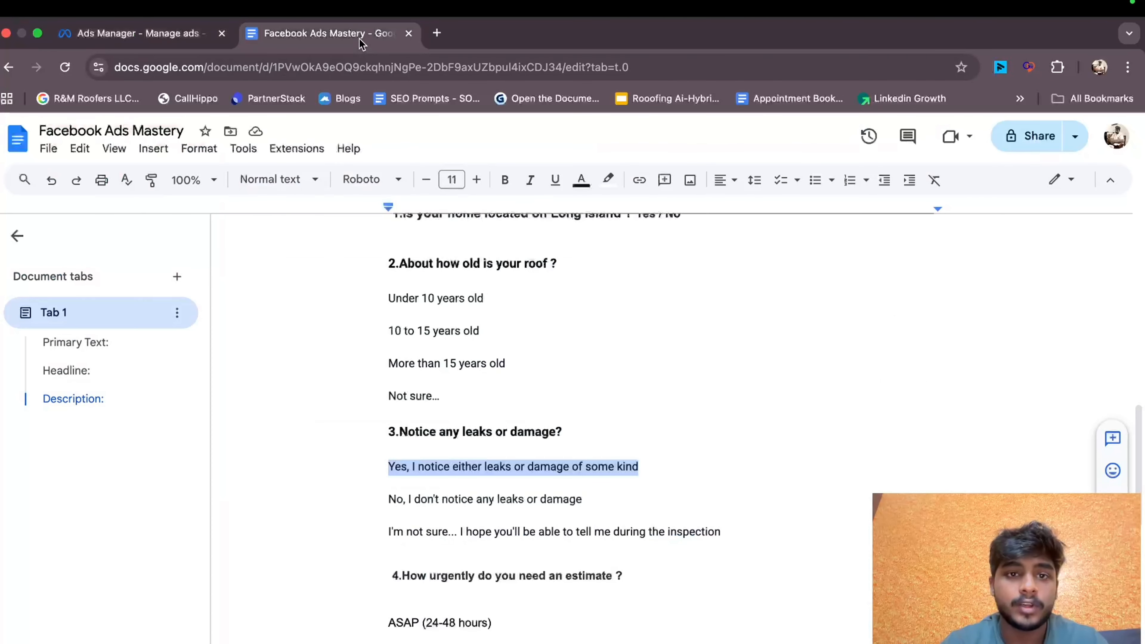
drag(386, 500, 601, 506)
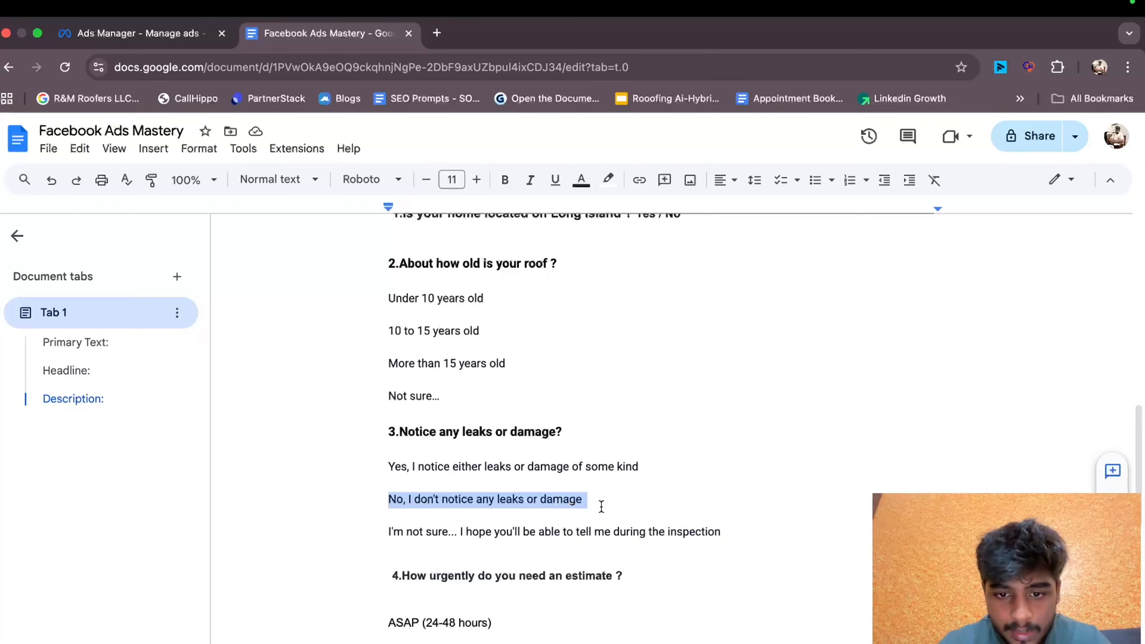
key(super+c)
click(136, 34)
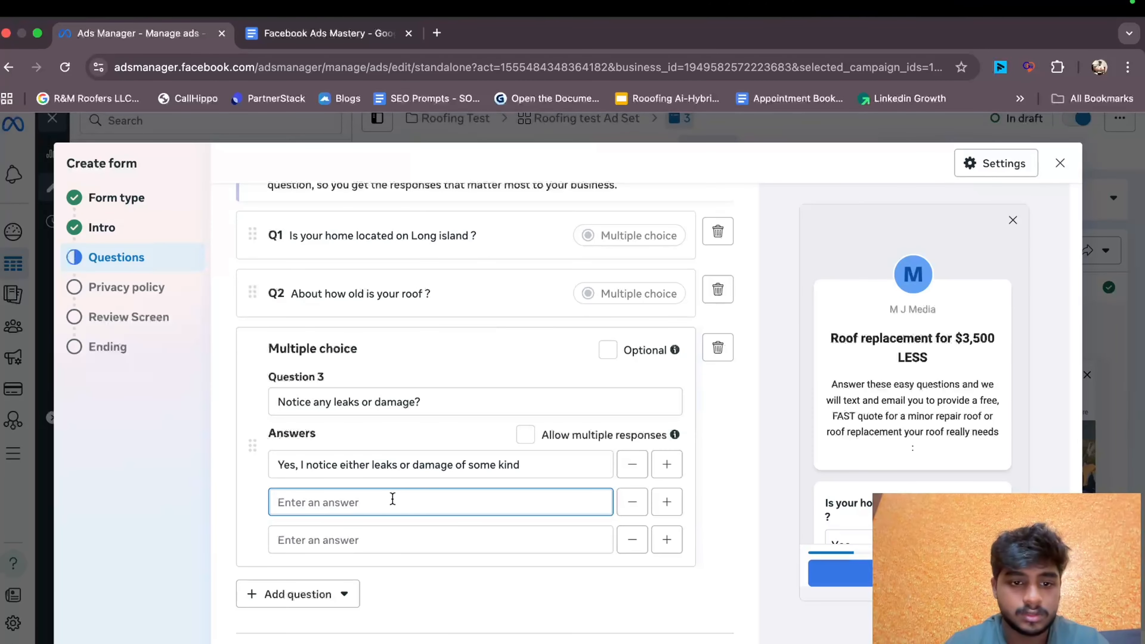
key(super+v)
- Fill the leaks question's third answer with "I'm not sure... I hope you'll be able to tell me during the inspection" from the document
click(355, 540)
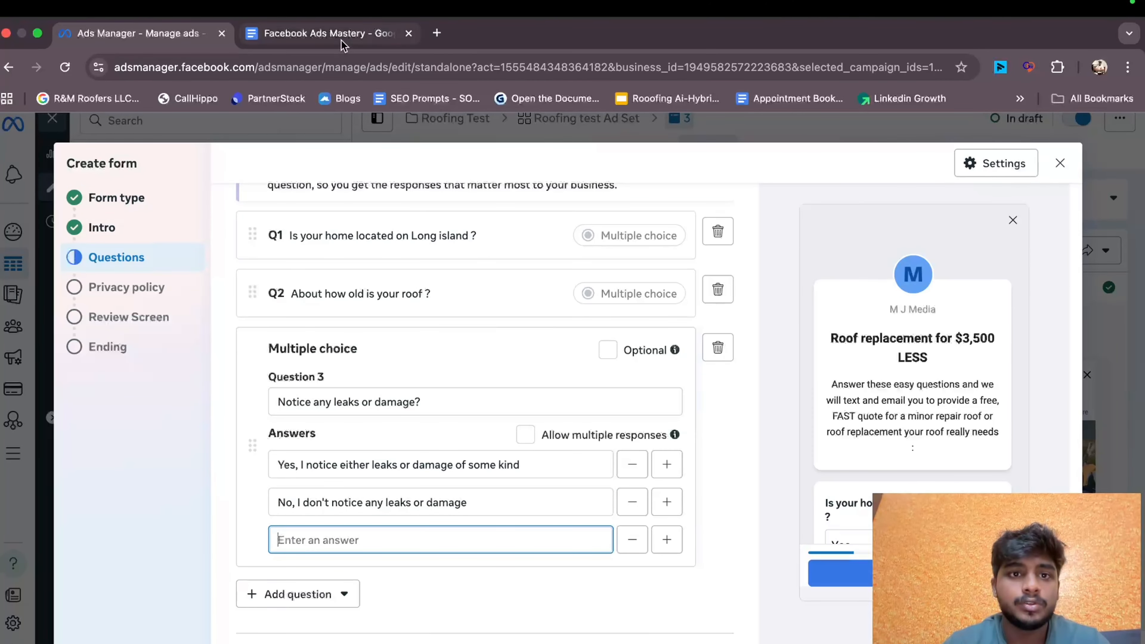
click(334, 34)
drag(392, 536, 726, 527)
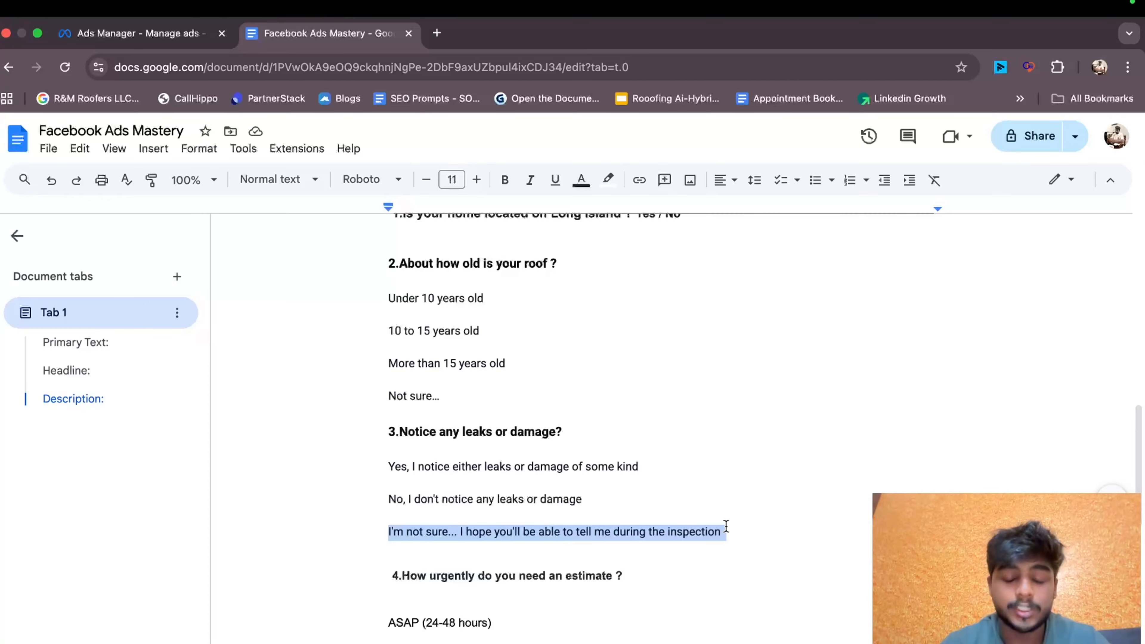
click(173, 35)
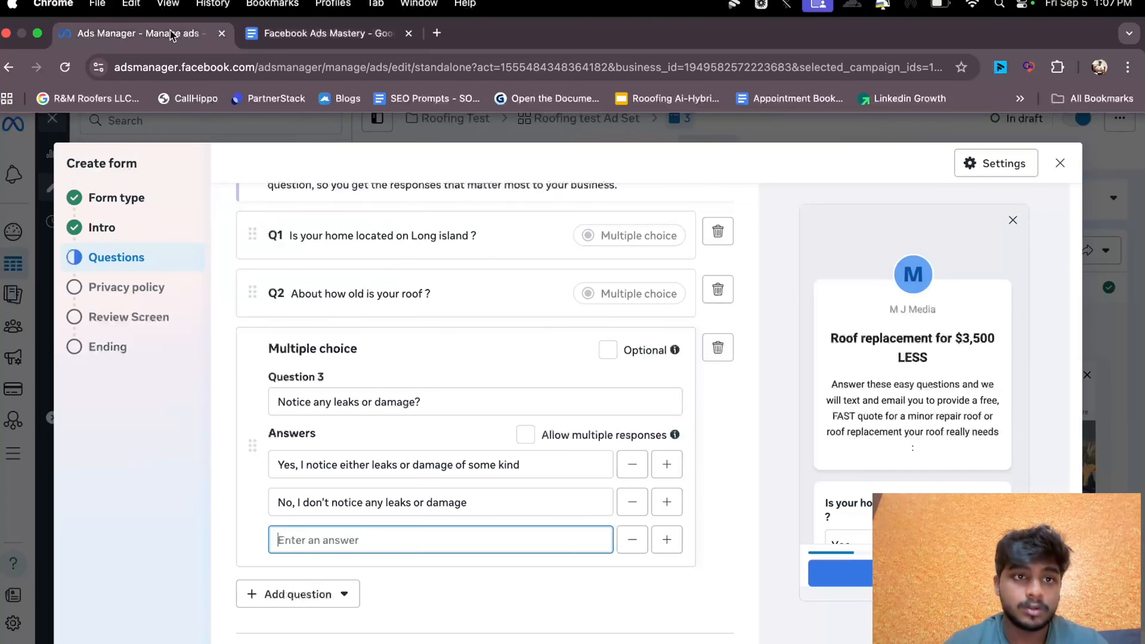
key(super+v)
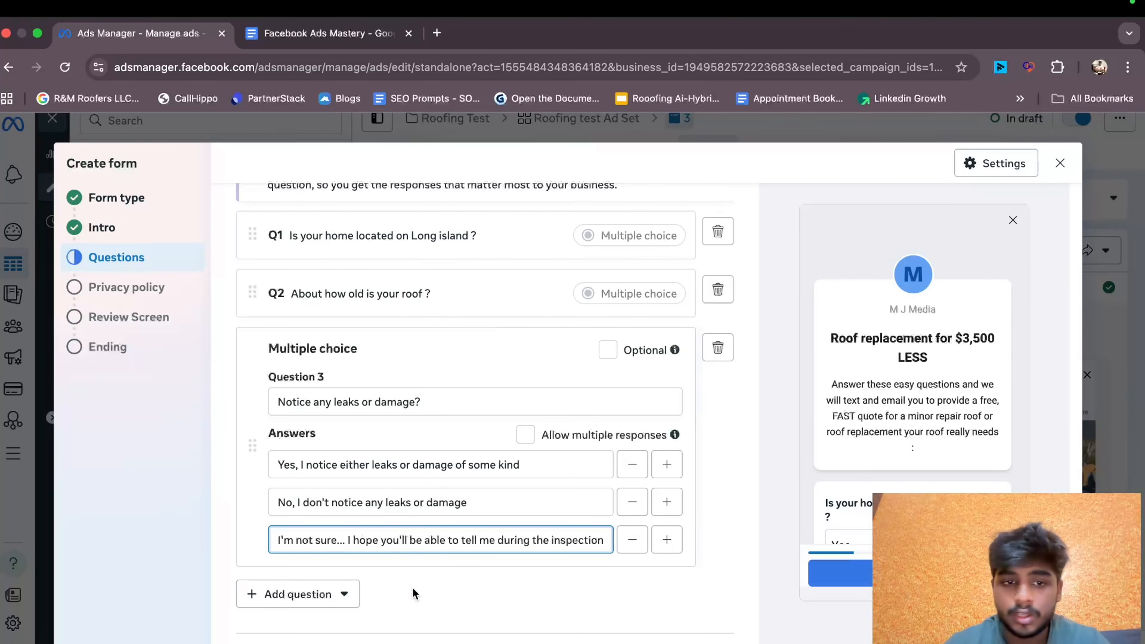
click(419, 586)
- Add a fourth multiple-choice question reading "How urgently do you need an estimate ?", copied from the Facebook Ads Mastery document
click(279, 402)
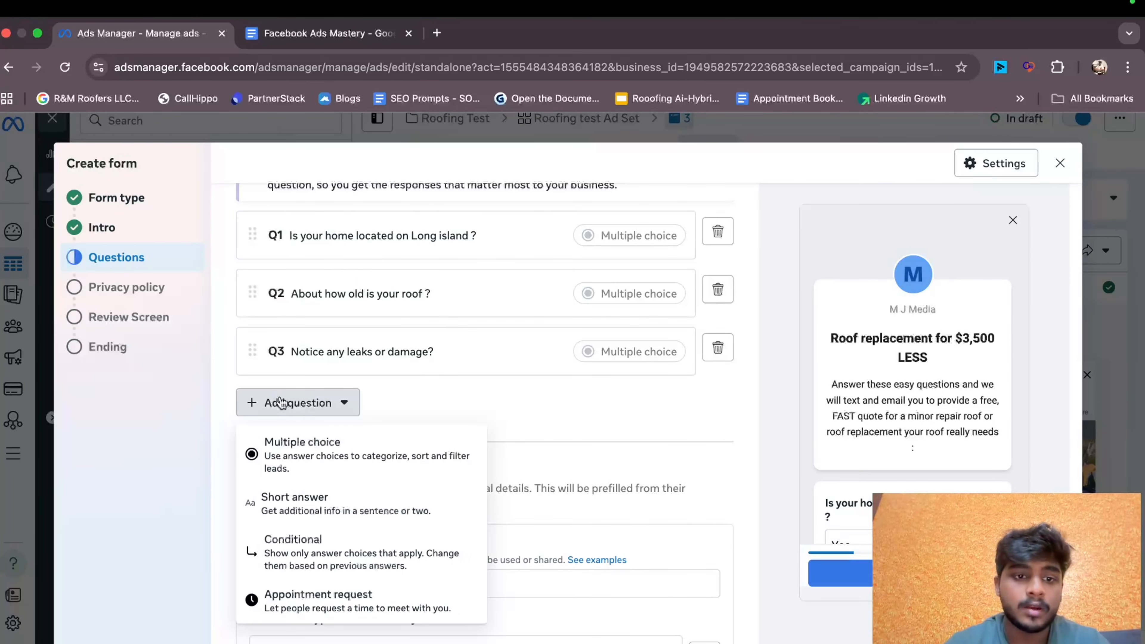
click(333, 449)
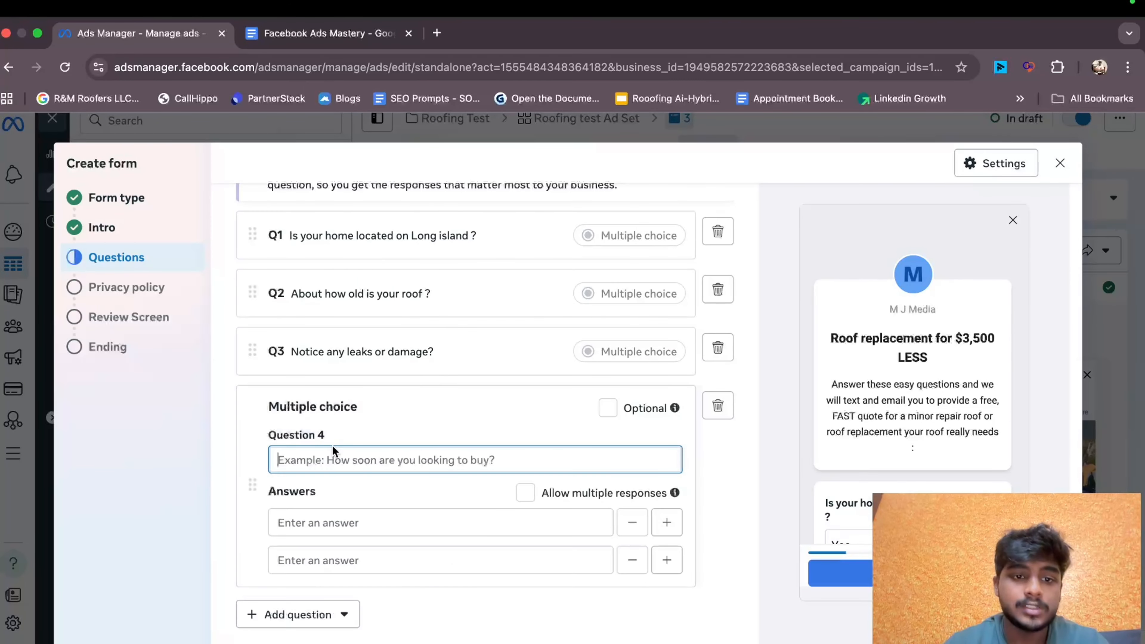
click(290, 32)
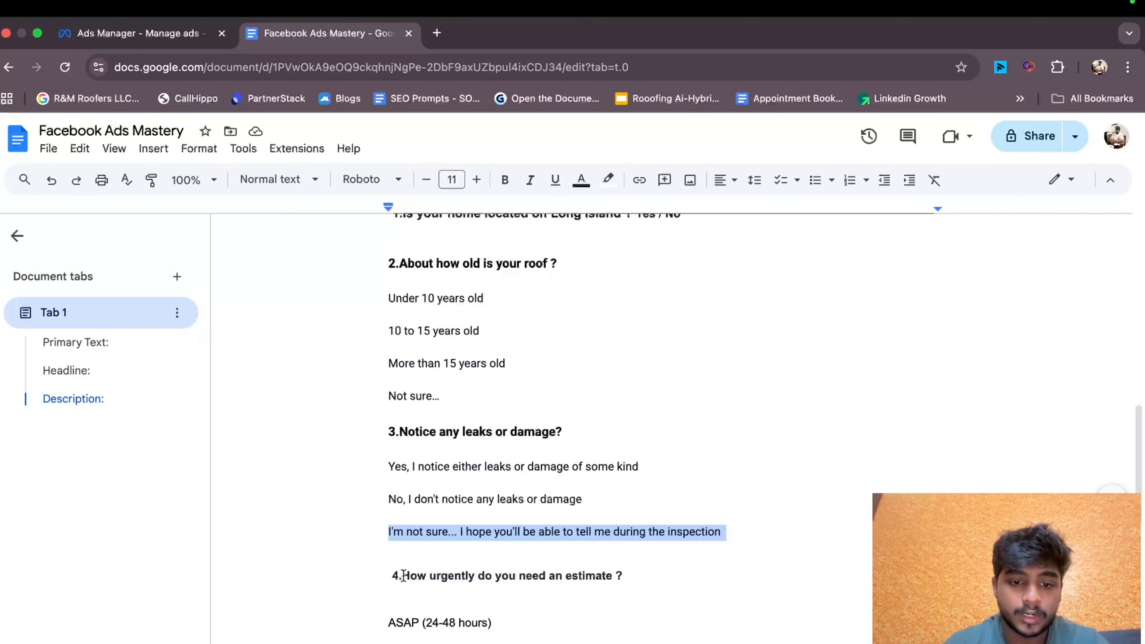
drag(404, 576, 642, 565)
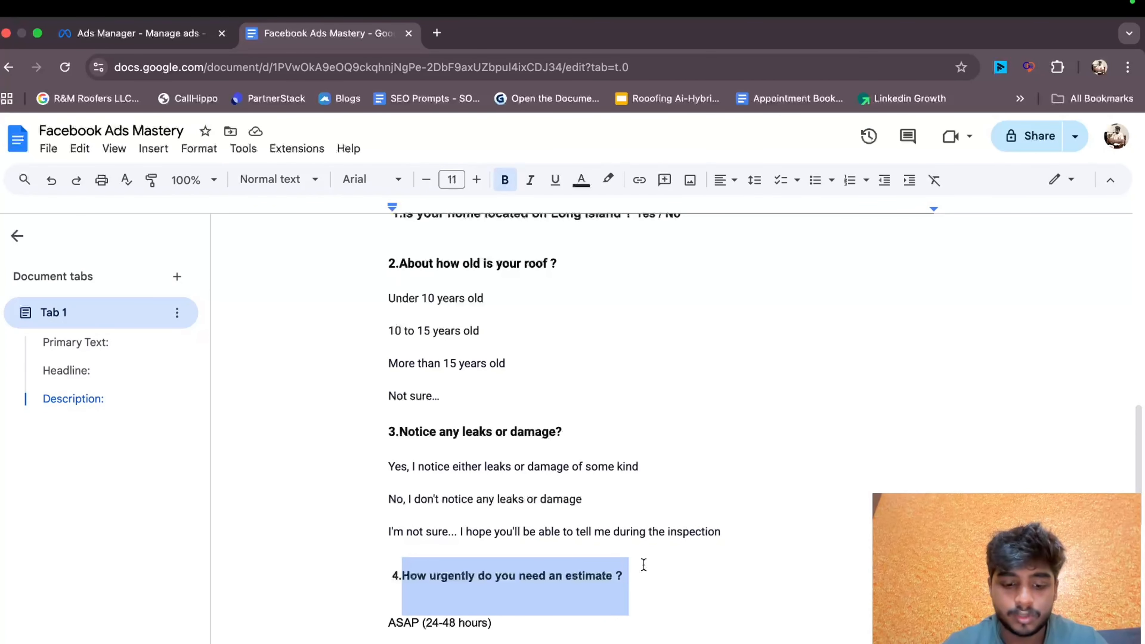
click(160, 36)
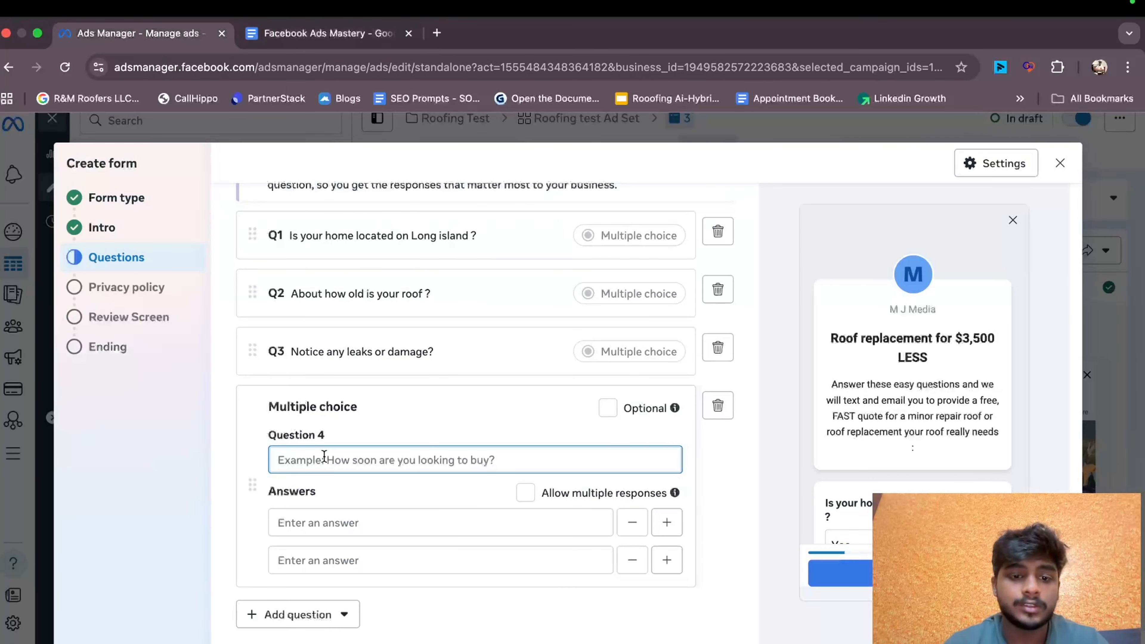
key(super+v)
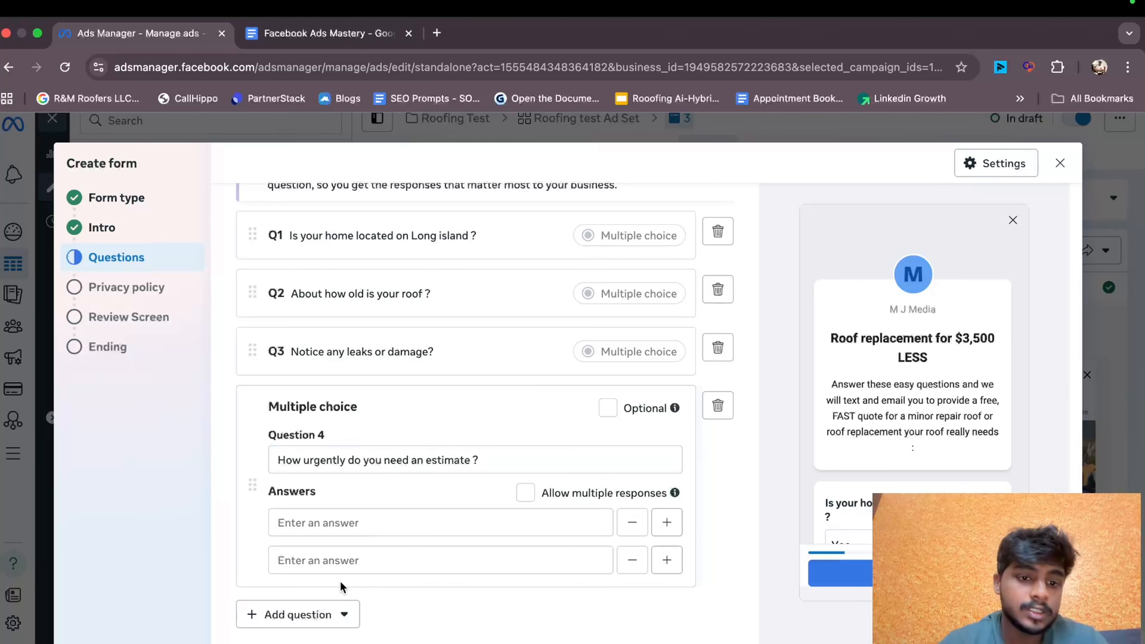
- Fill the estimate urgency question's first answer with "ASAP (24-48 hours)", copied from the Facebook Ads Mastery document
click(345, 528)
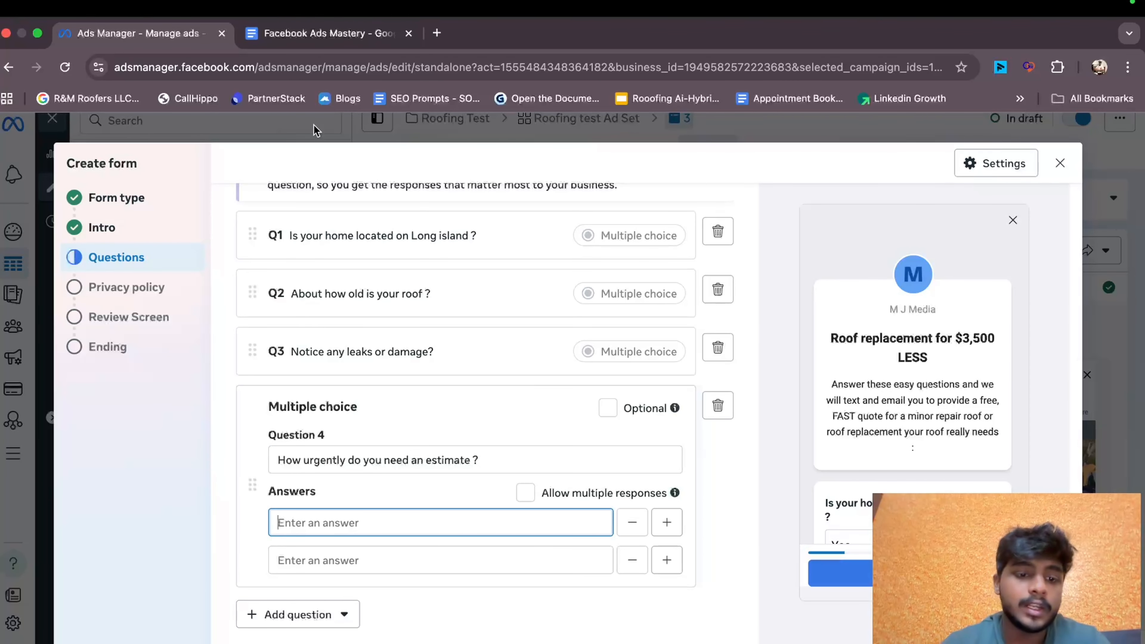
click(322, 33)
drag(388, 621, 499, 622)
key(super+c)
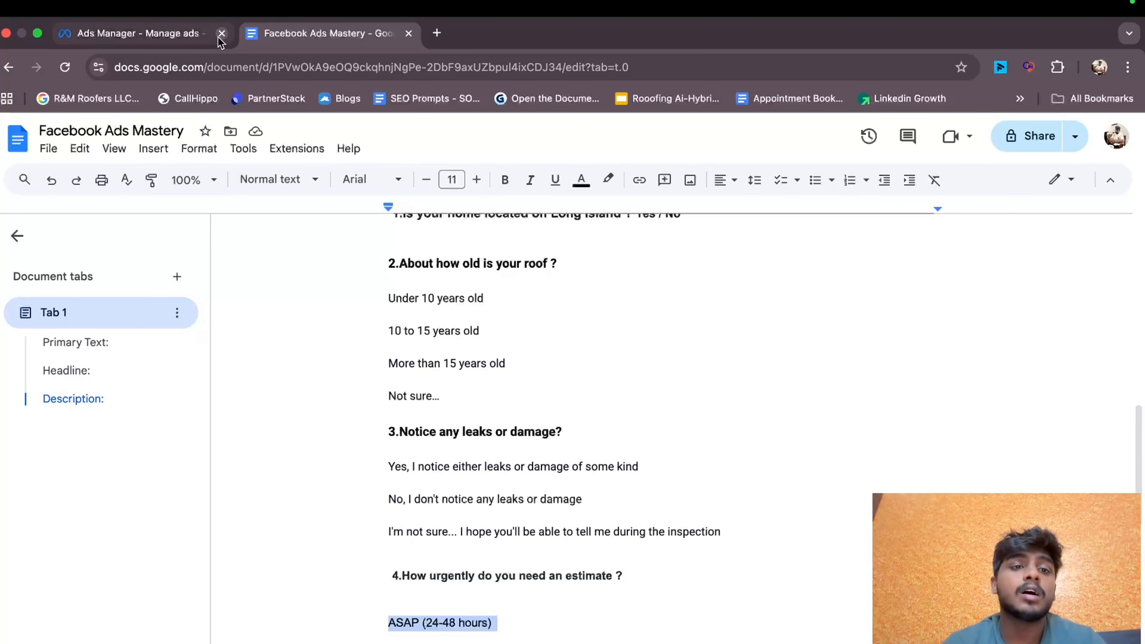
click(189, 35)
key(super+v)
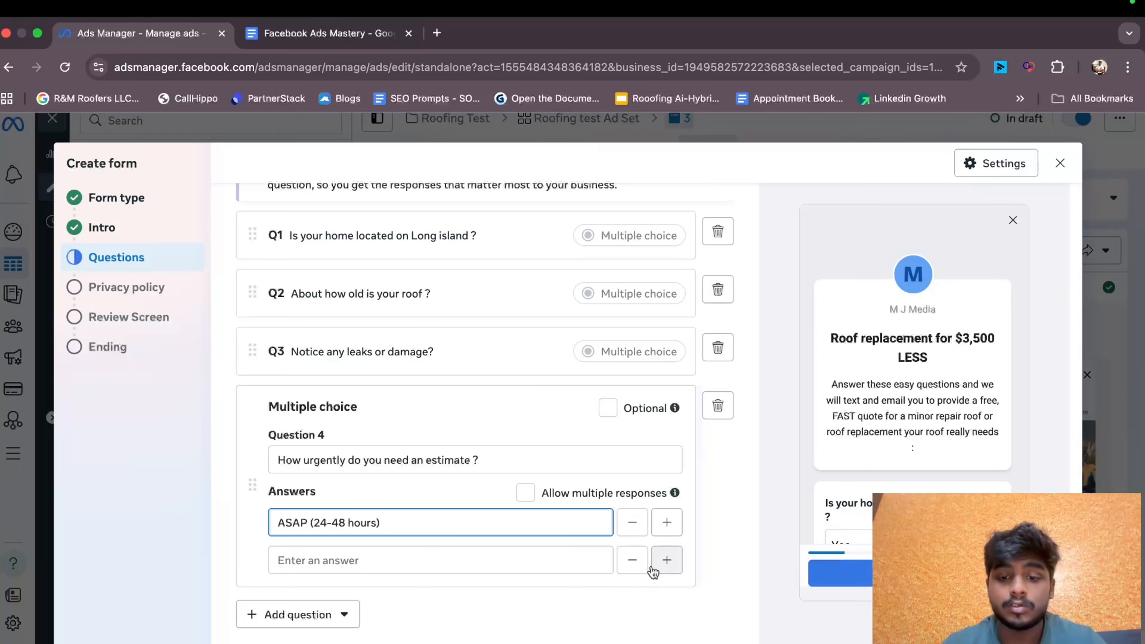
- Give the estimate urgency question a third answer field and fill its second answer with "Within the next 3 days" from the document
click(667, 560)
click(289, 34)
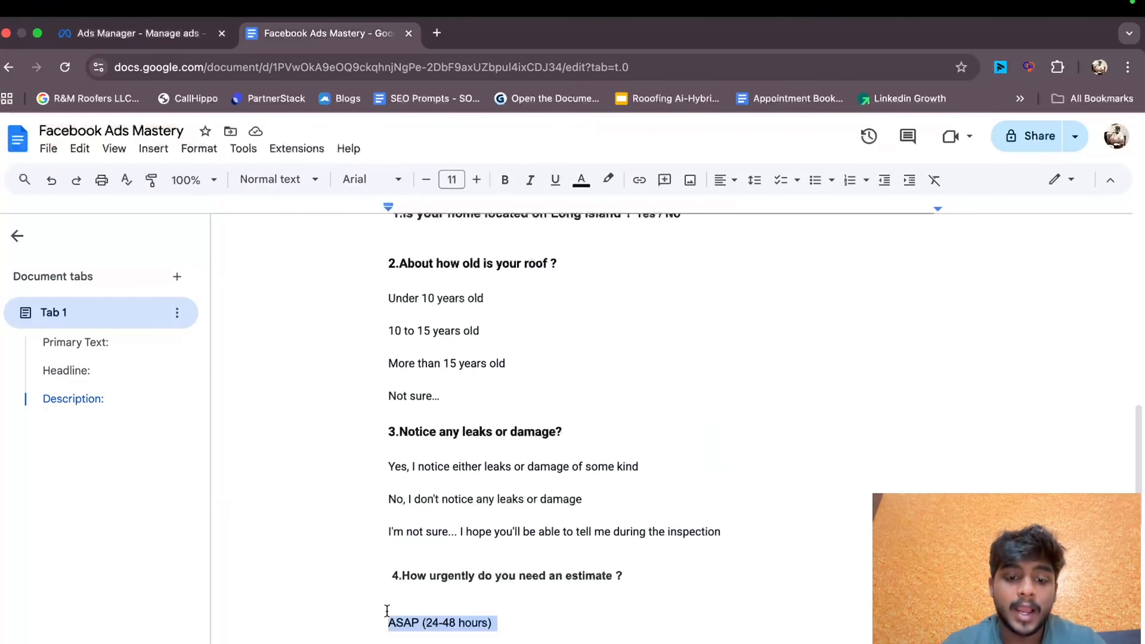
click(391, 640)
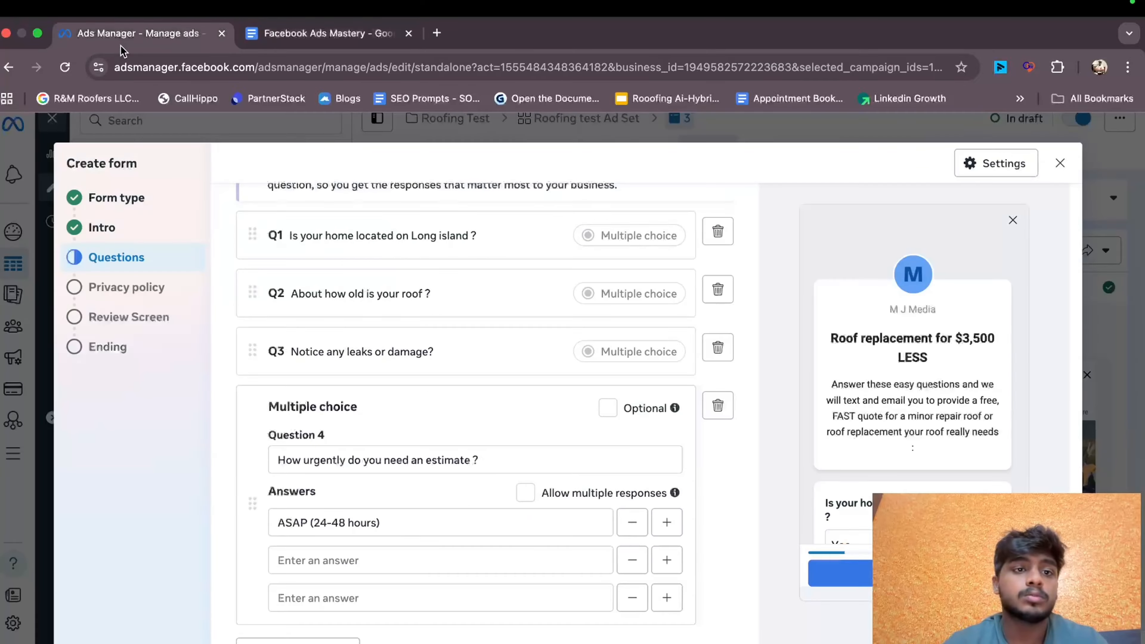
click(136, 33)
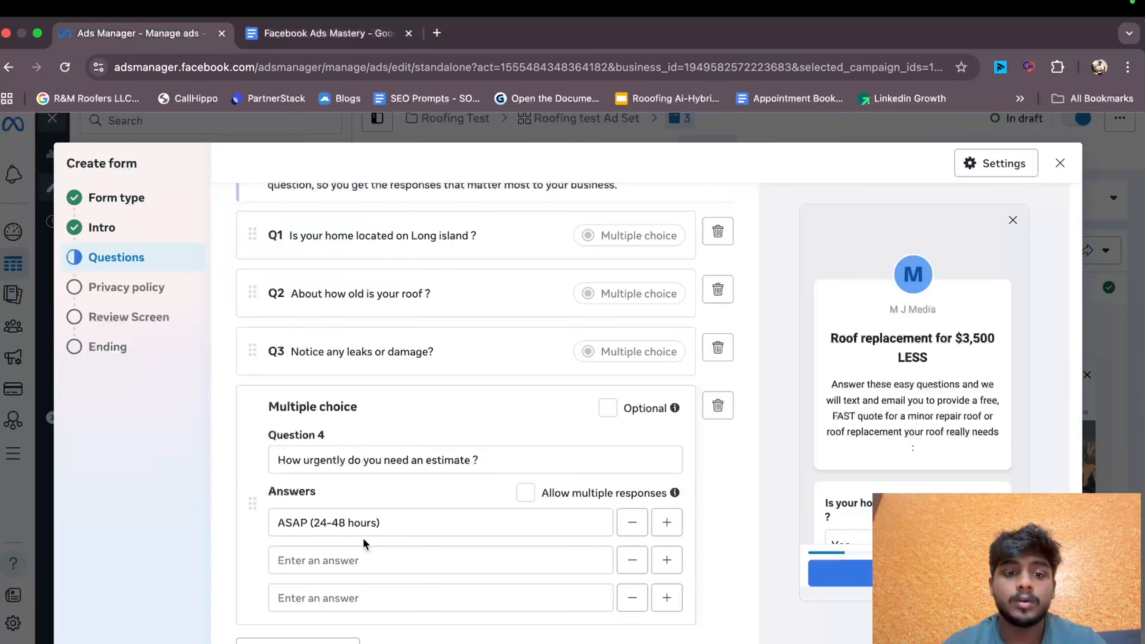
click(340, 556)
text(Within the next 3 days)
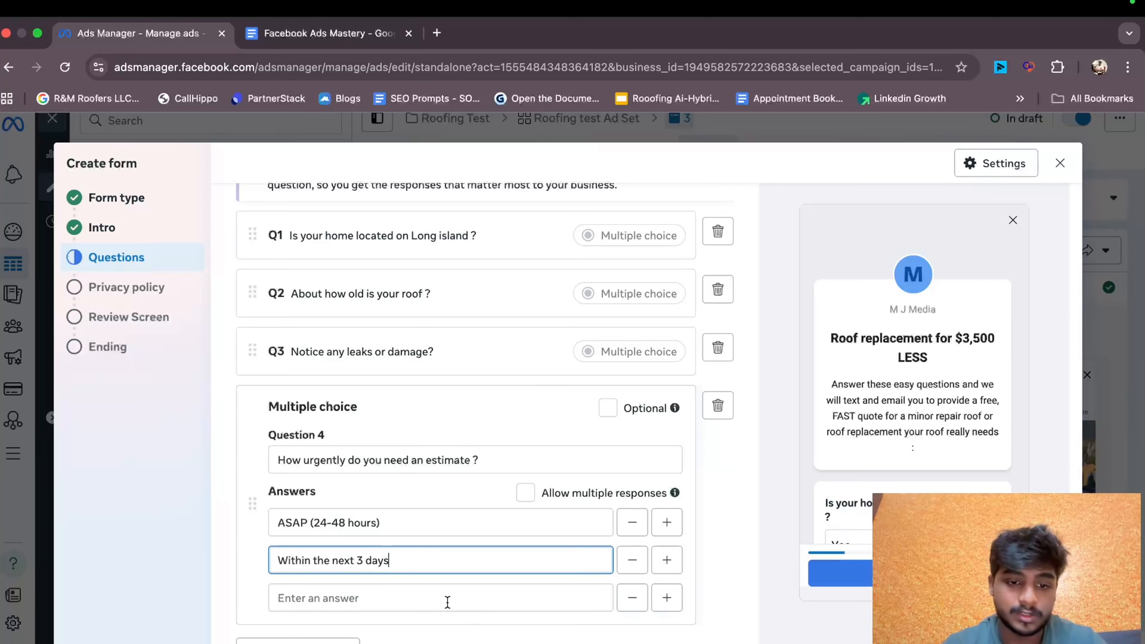
- Fill the estimate urgency question's third answer with "Within a week", copied from the Facebook Ads Mastery document
click(448, 602)
click(334, 32)
scroll(359, 468, down, 3)
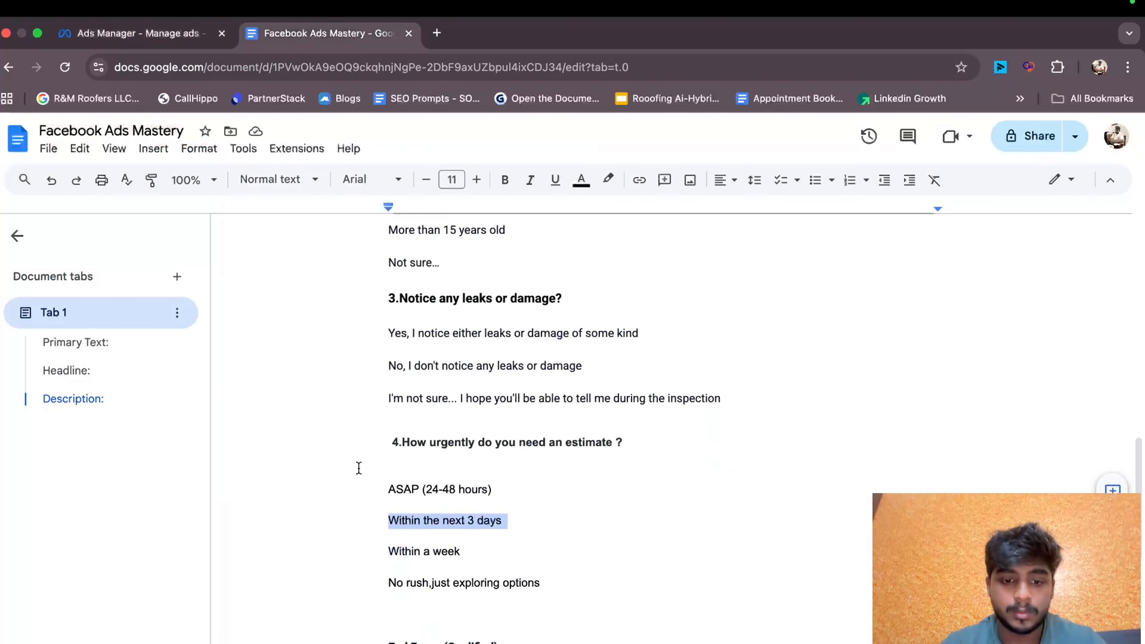
drag(381, 551, 484, 546)
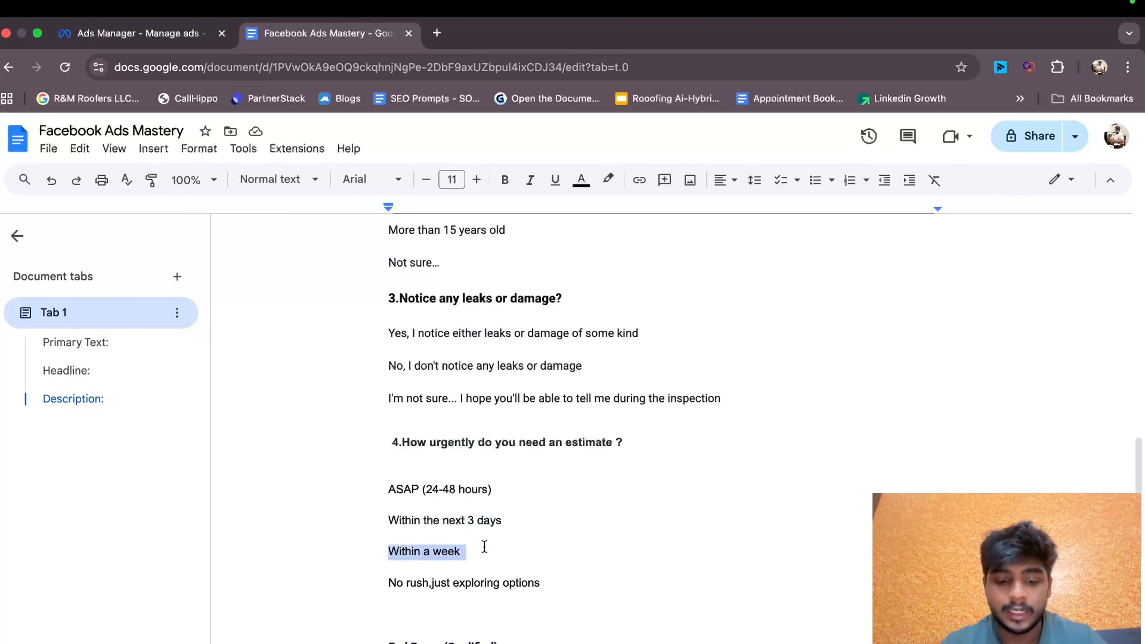
key(super+c)
click(181, 33)
key(super+v)
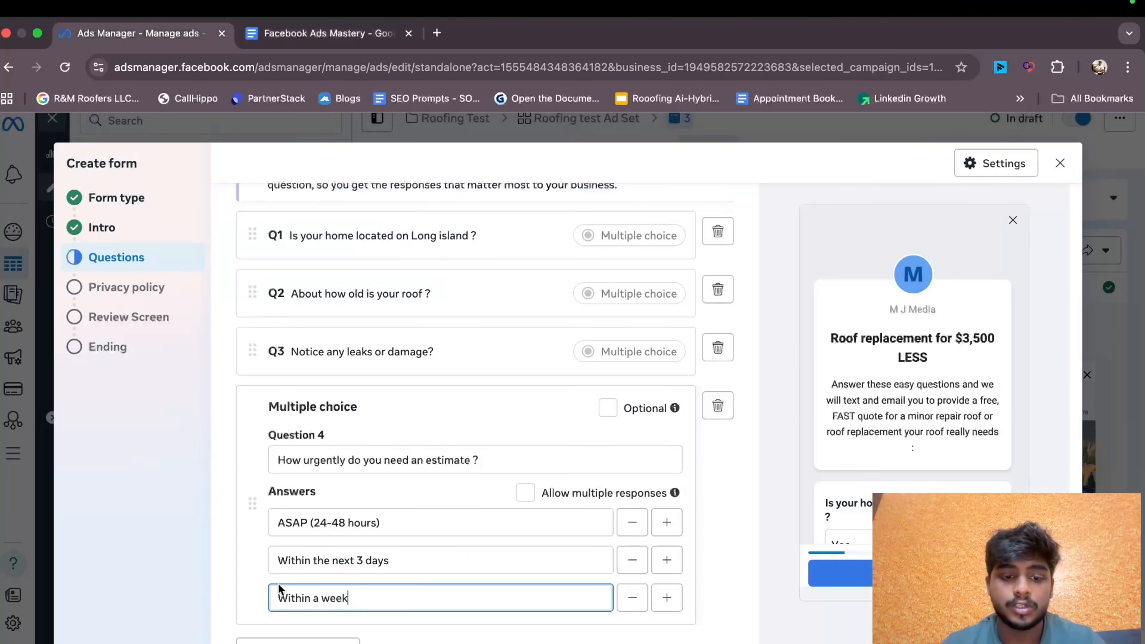
- Add a fourth answer to the estimate urgency question reading "No rush,just exploring options", copied from the Facebook Ads Mastery document
scroll(279, 589, down, 10)
click(328, 36)
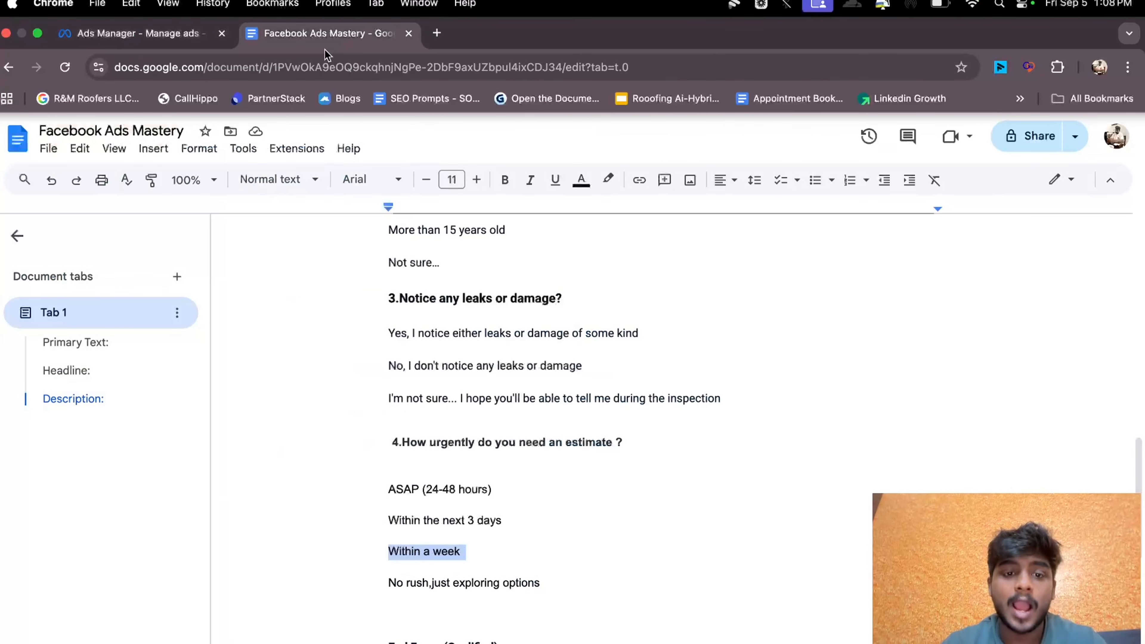
drag(378, 583, 546, 587)
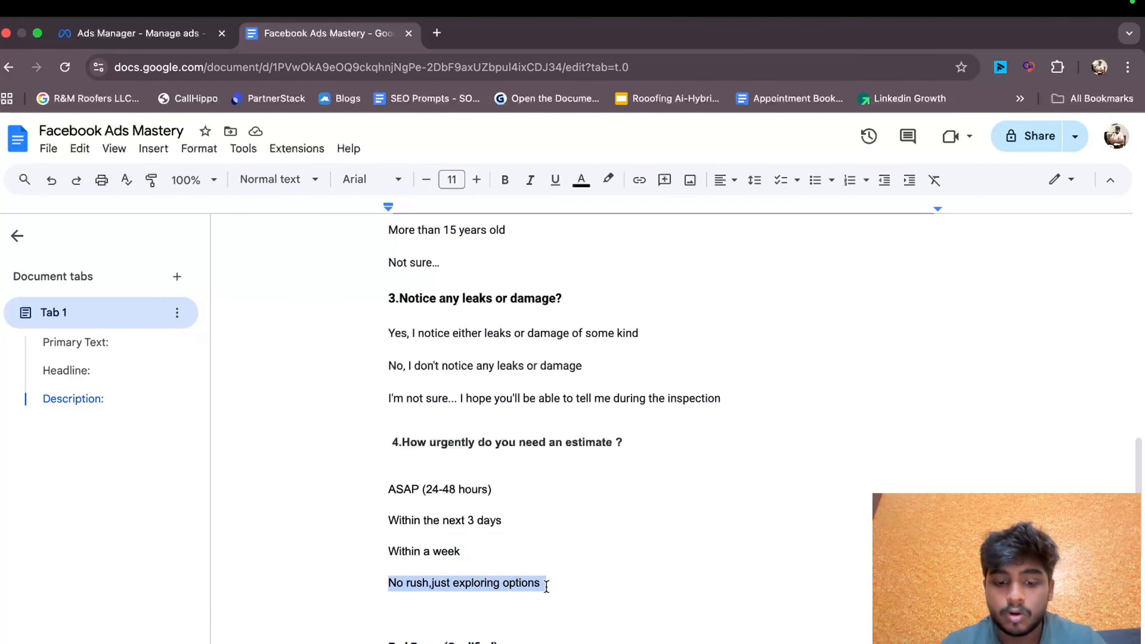
click(170, 36)
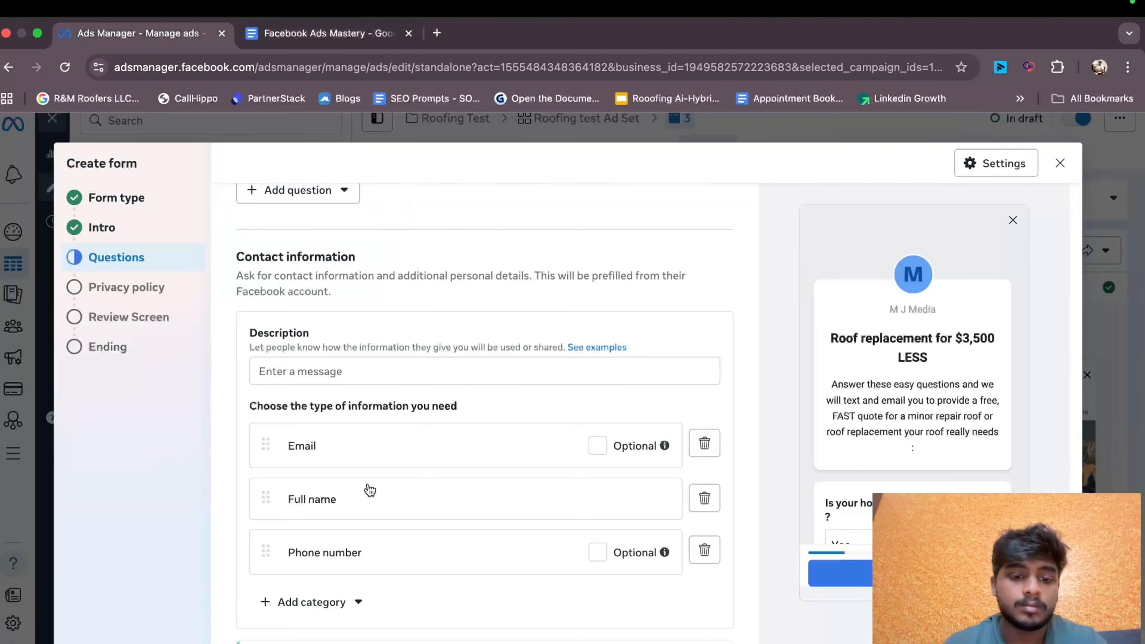
scroll(327, 555, up, 3)
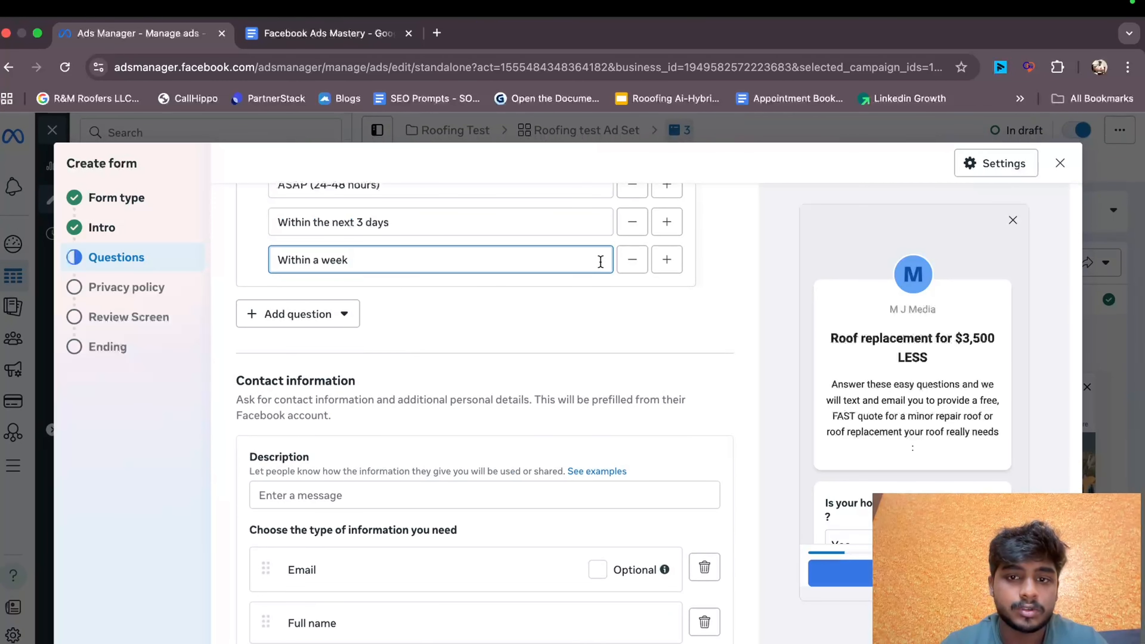
click(667, 260)
click(471, 299)
key(super+v)
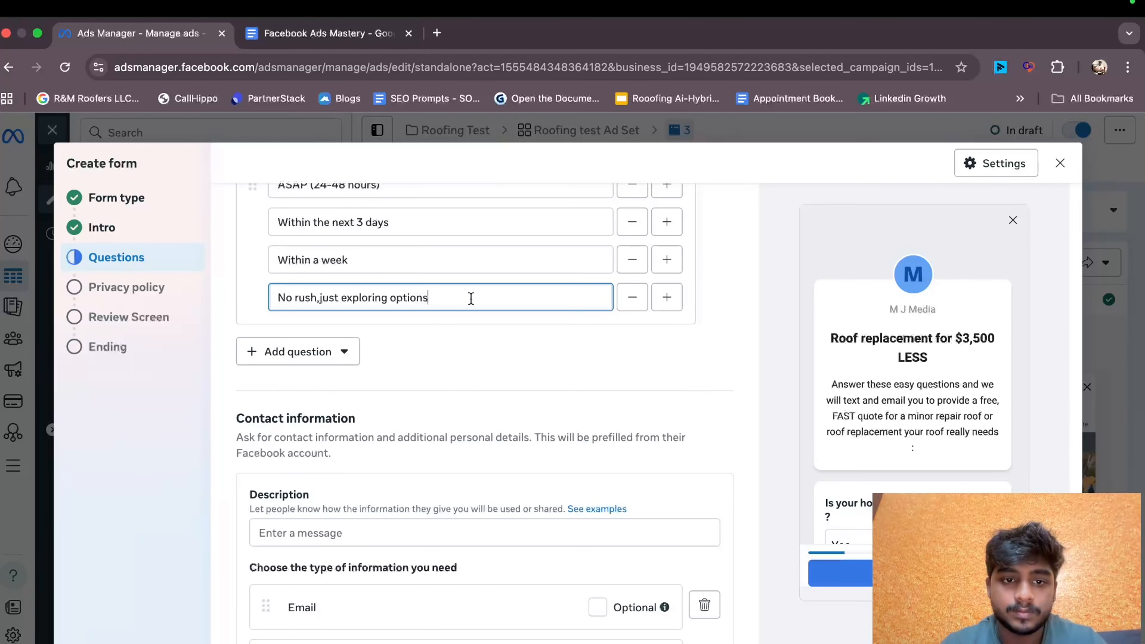
- Review the wording and answers of the form's leak, home location and roof age questions
scroll(472, 300, up, 5)
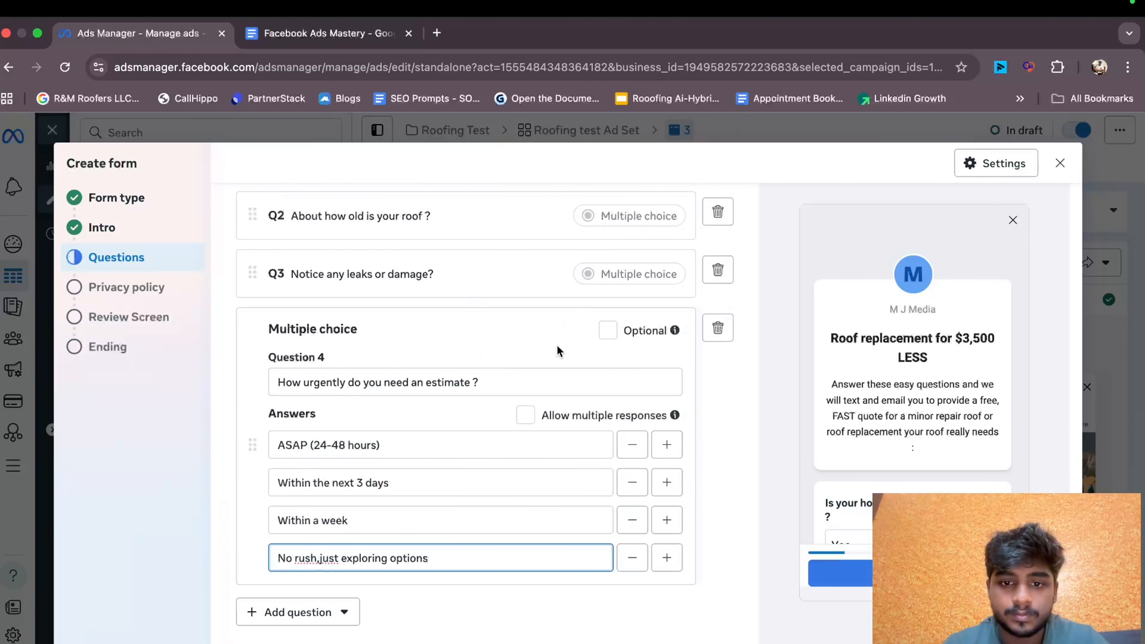
scroll(602, 314, up, 2)
click(424, 367)
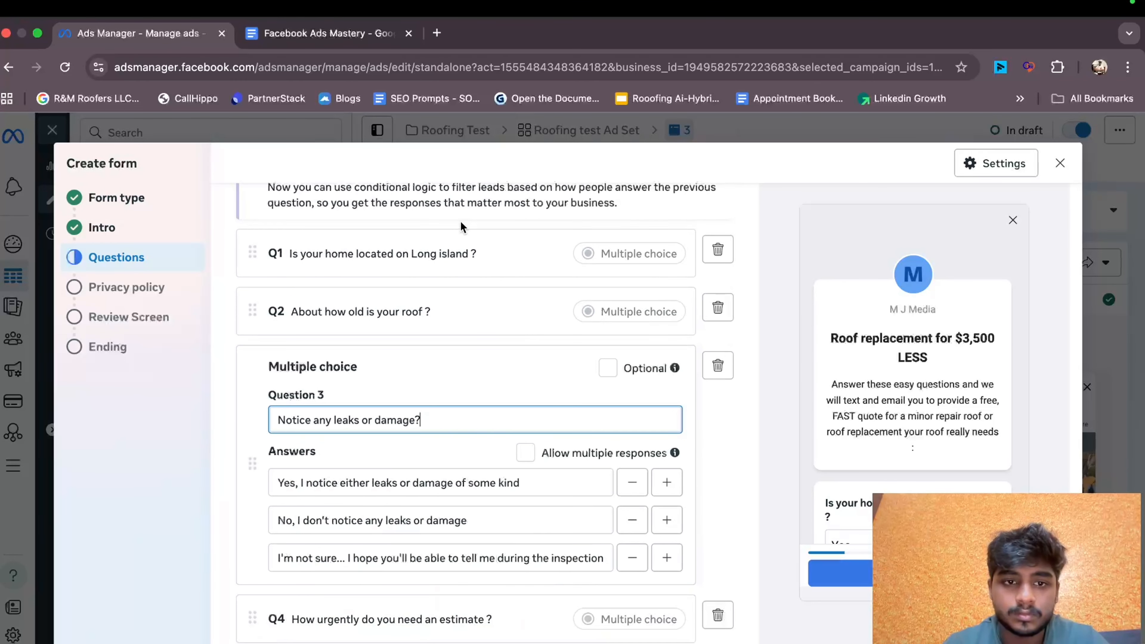
click(461, 227)
click(432, 257)
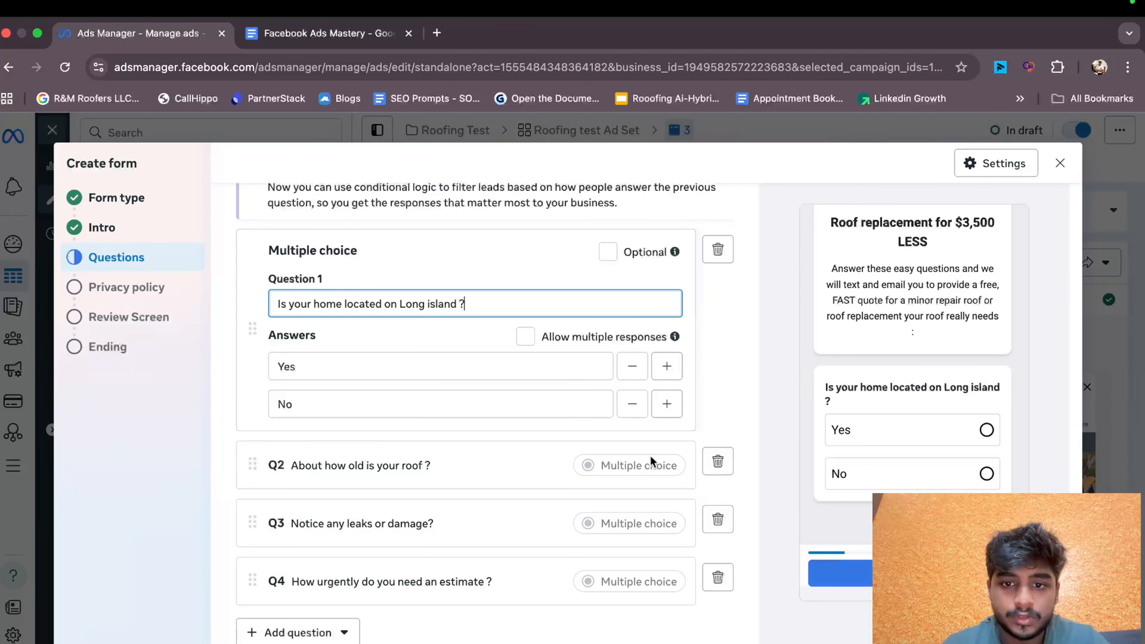
click(618, 463)
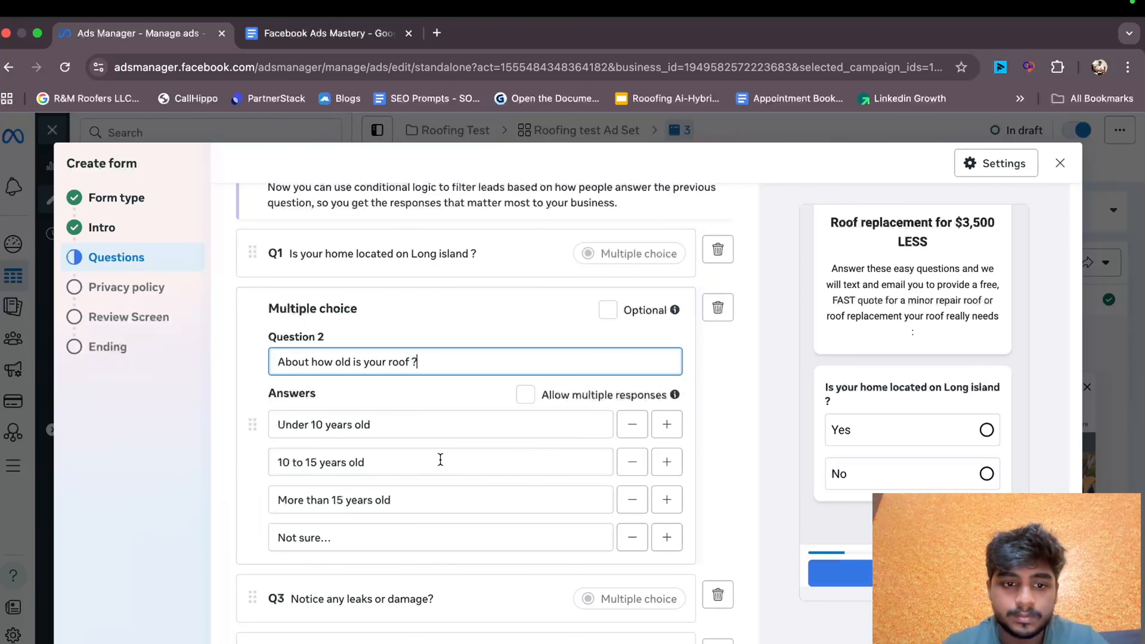
click(559, 265)
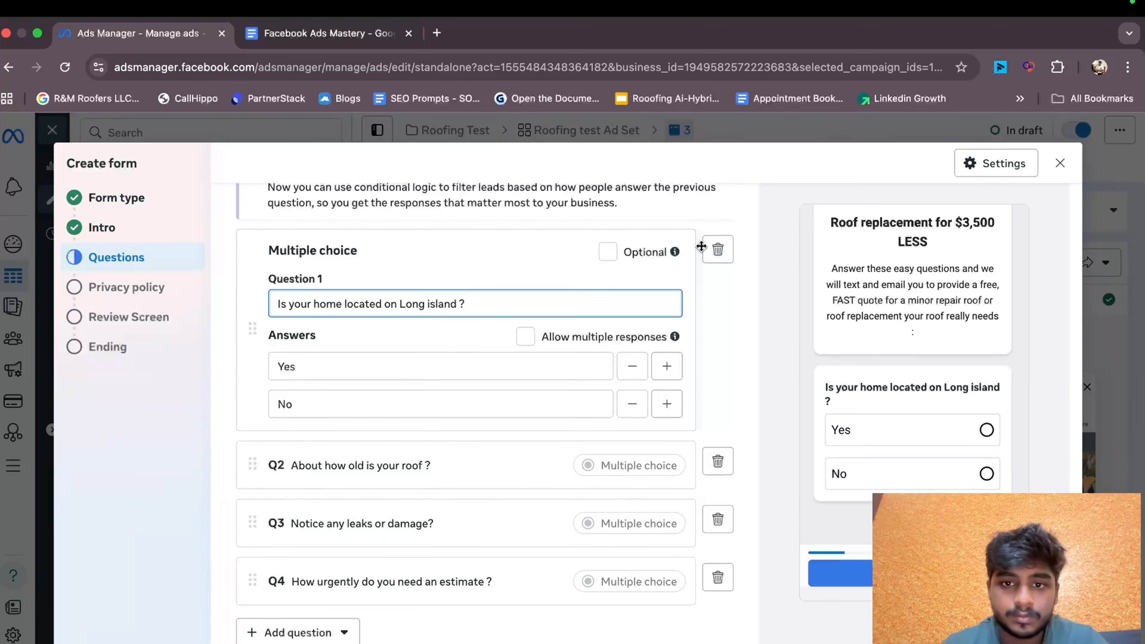
- Try to add a conditional question with its answer set after the estimate urgency question
click(347, 632)
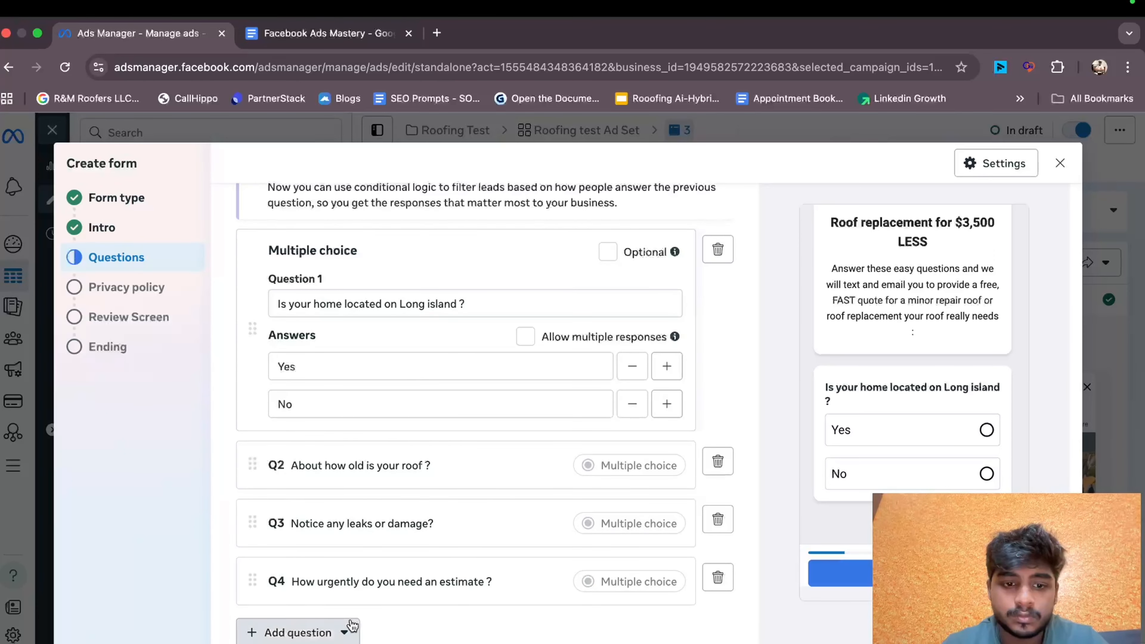
click(313, 631)
click(299, 640)
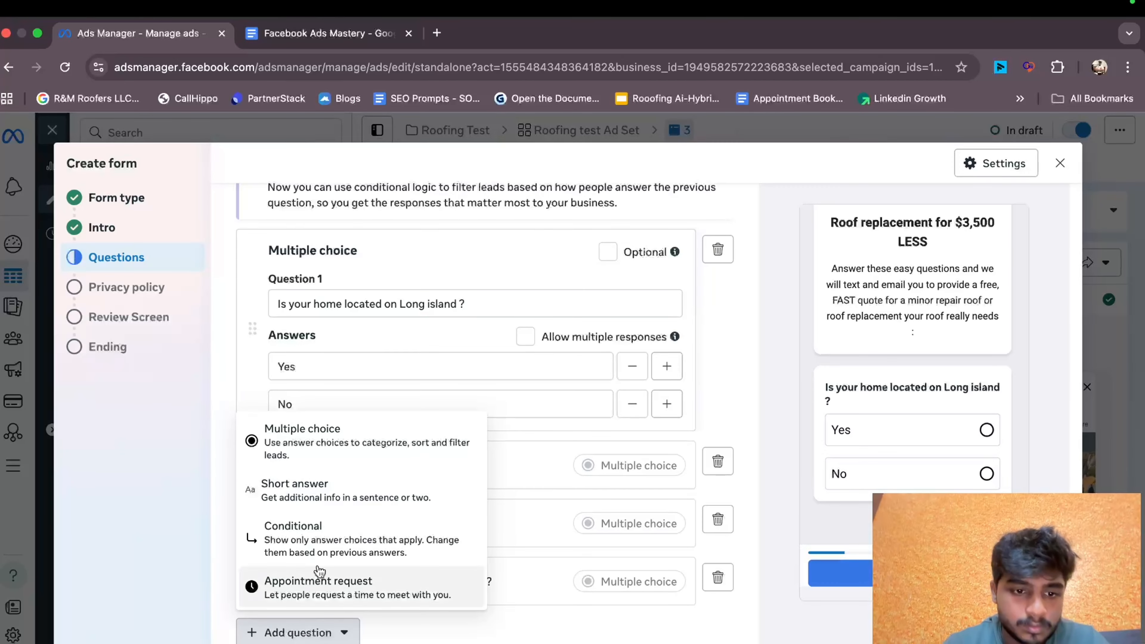
click(322, 558)
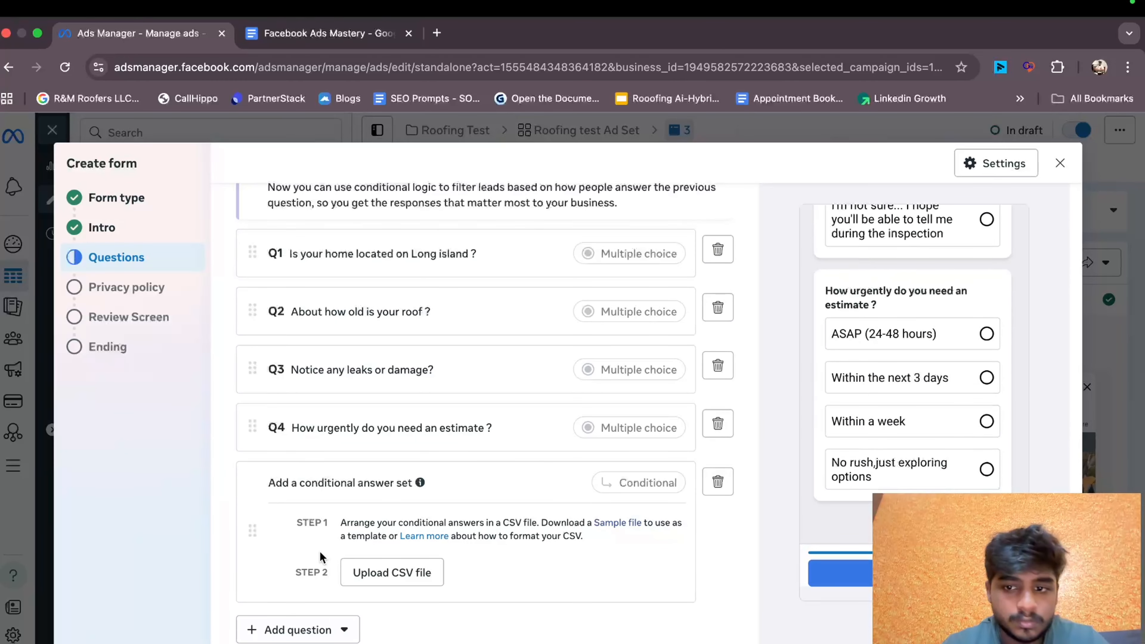
scroll(557, 408, up, 1)
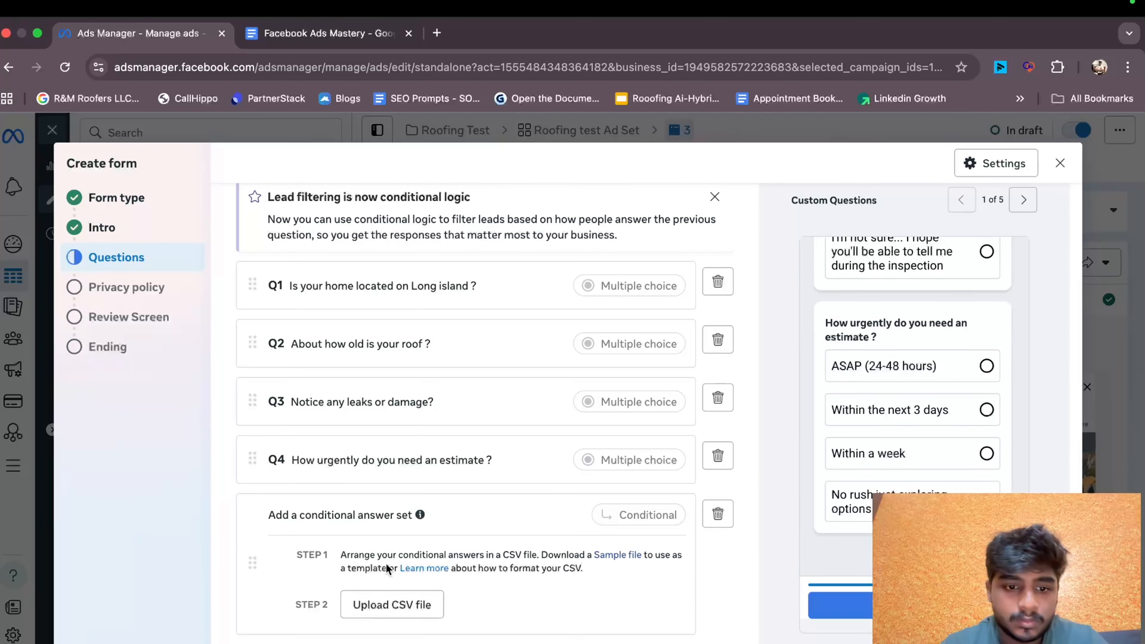
scroll(408, 402, up, 2)
- Turn on conditional logic for the form's questions and dismiss the tip about saving time on follow-ups
click(409, 345)
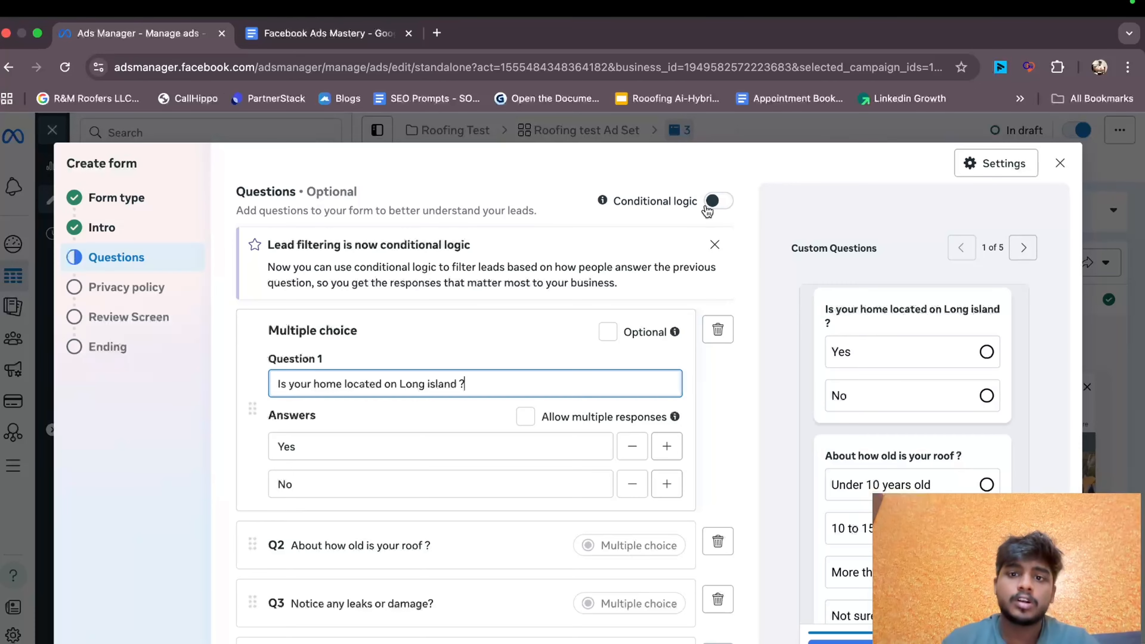
click(714, 201)
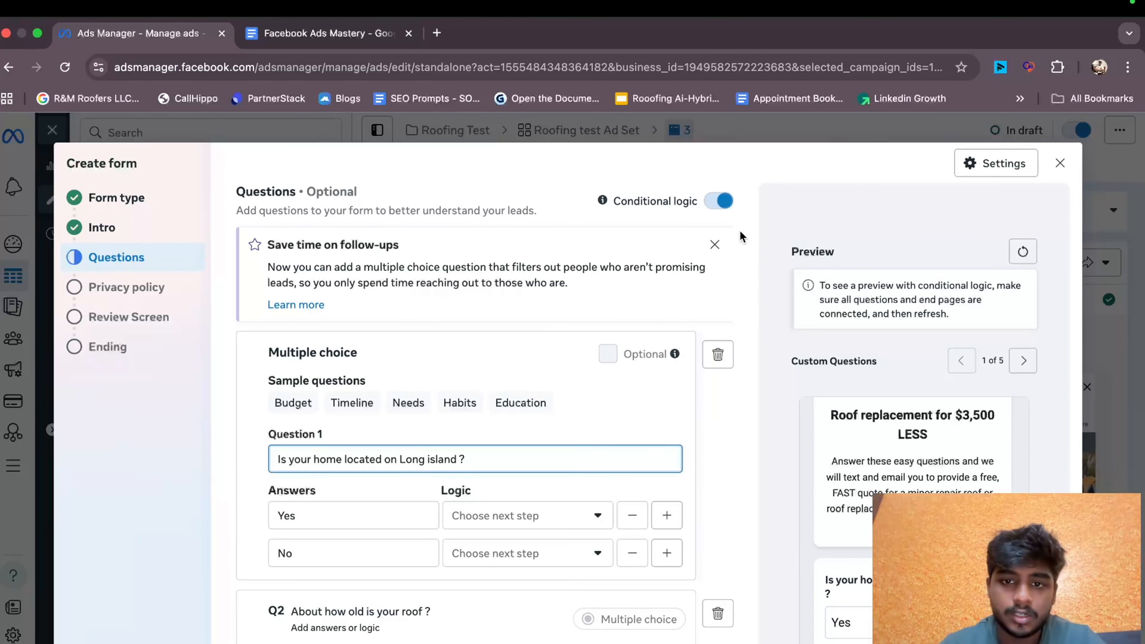
click(714, 243)
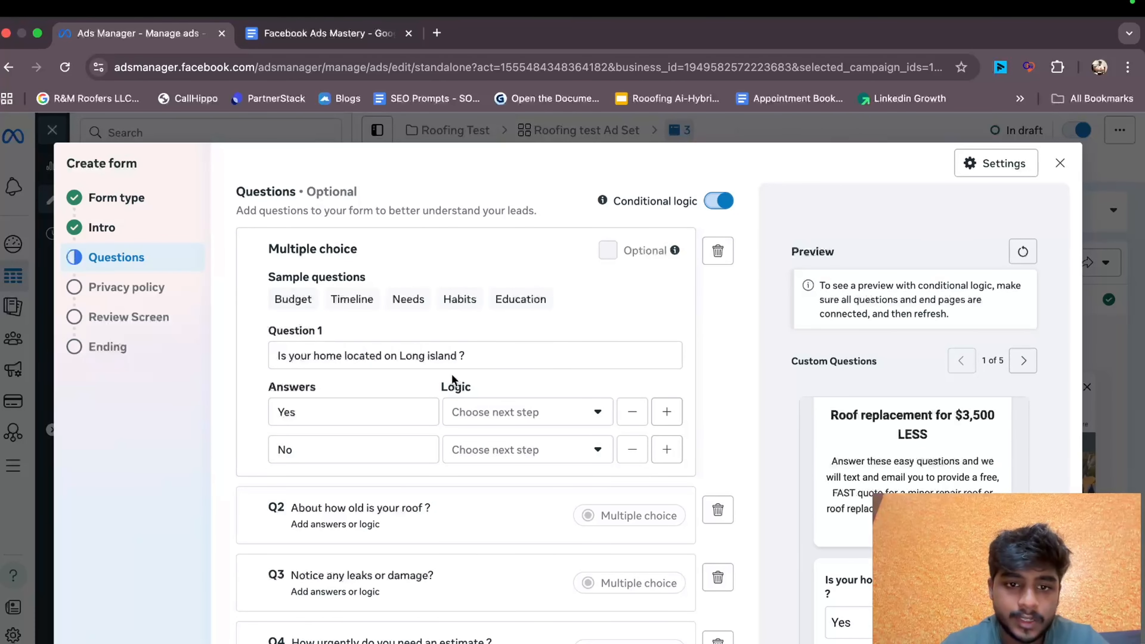
- Set the logic of the "Yes" answer in the Long Island question to go to Q2, "About how old is your roof ?"
scroll(454, 381, down, 1)
scroll(454, 378, down, 1)
click(469, 360)
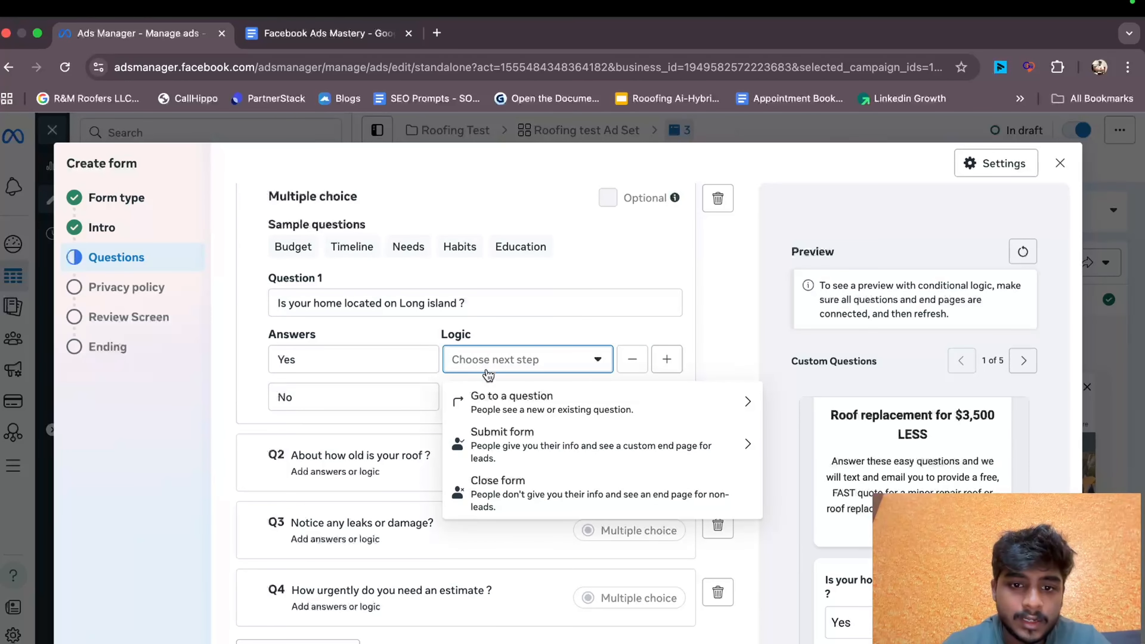
click(492, 344)
click(487, 359)
click(546, 399)
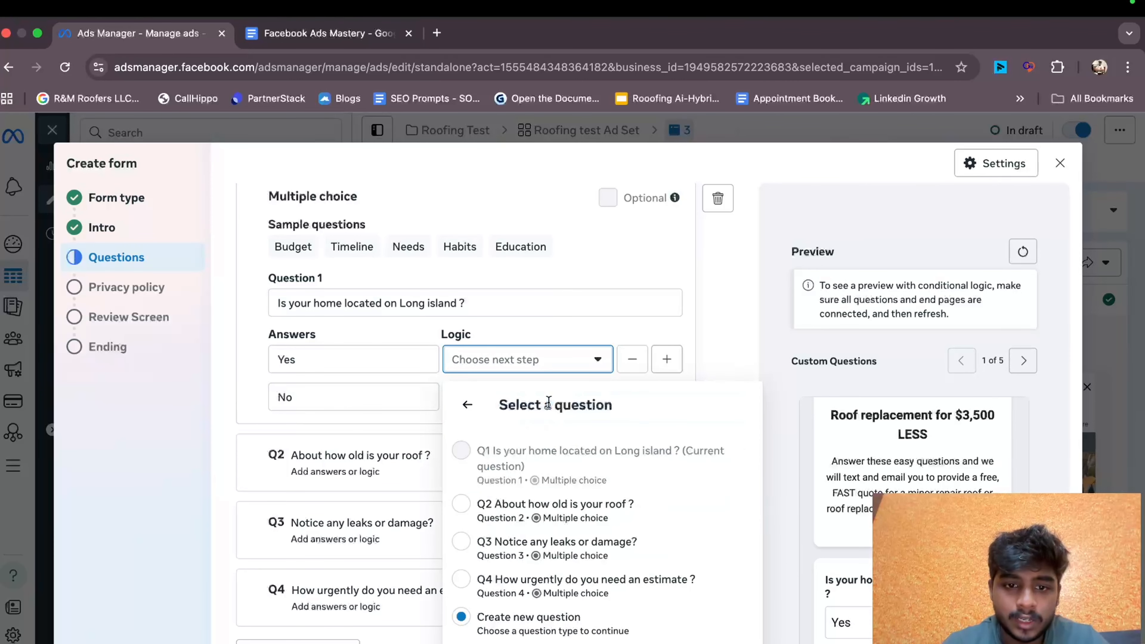
click(536, 504)
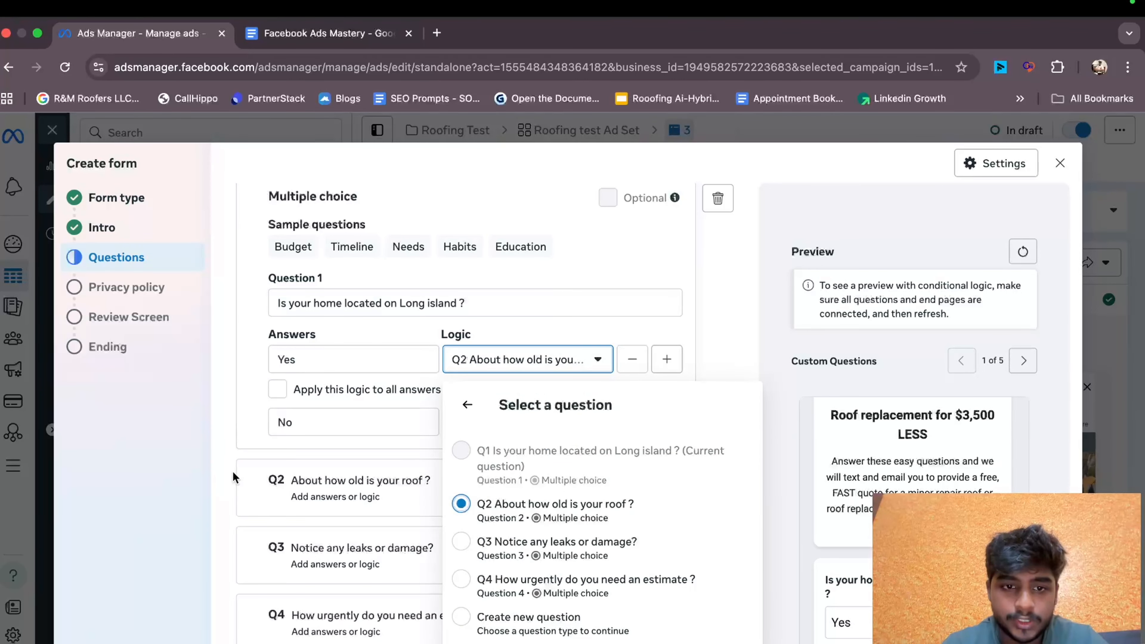
click(181, 477)
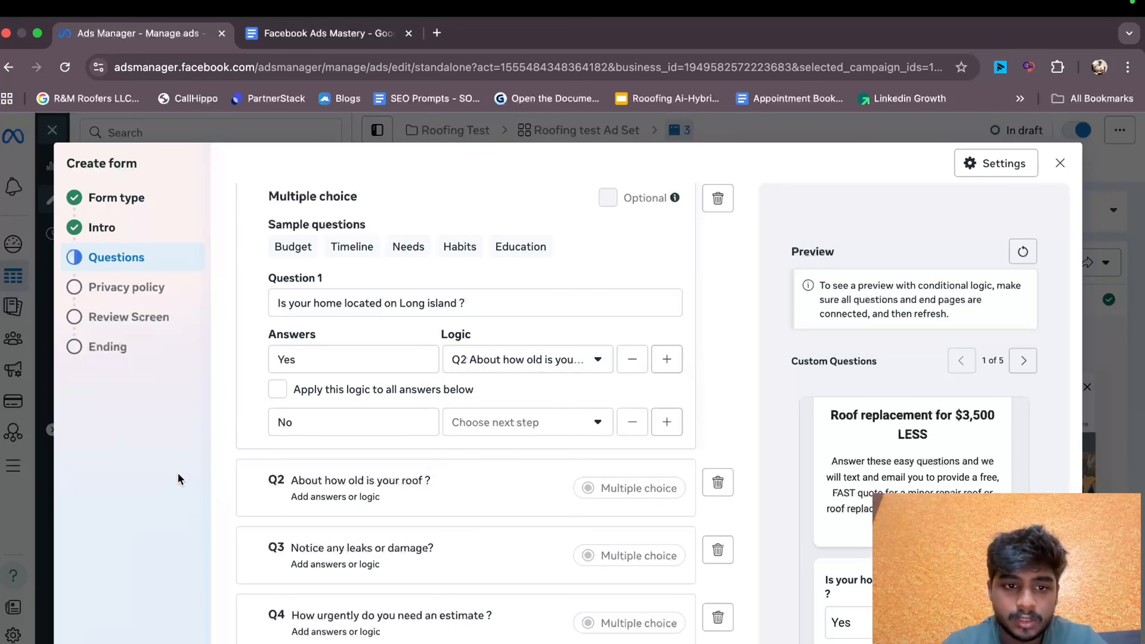
- Set the logic of the "No" answer in the Long Island question to close the form
click(504, 418)
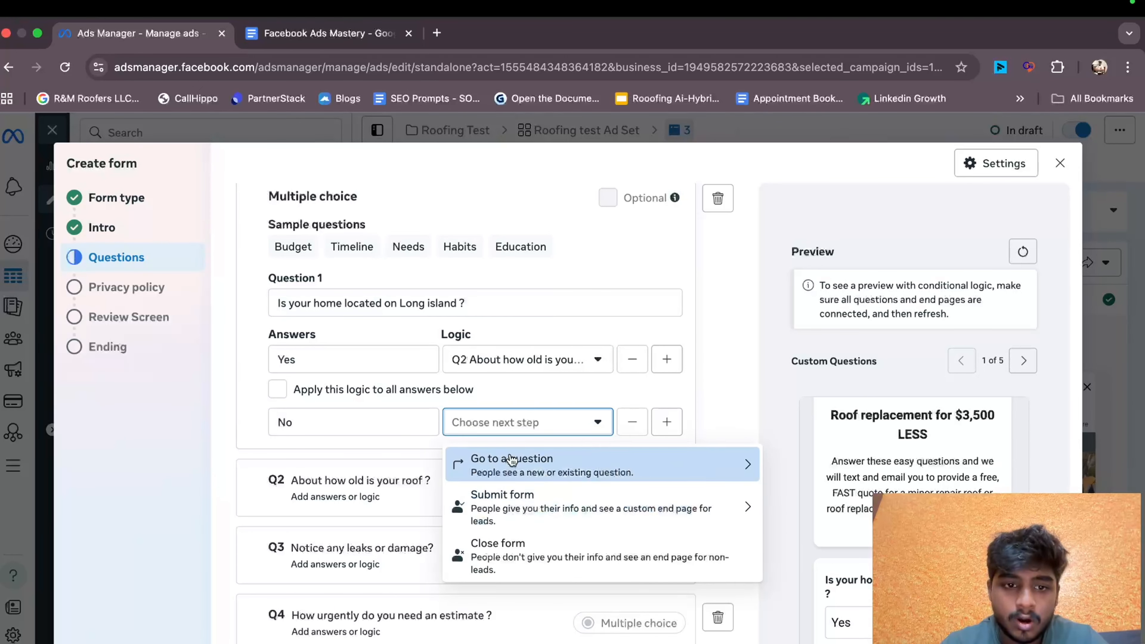
click(504, 554)
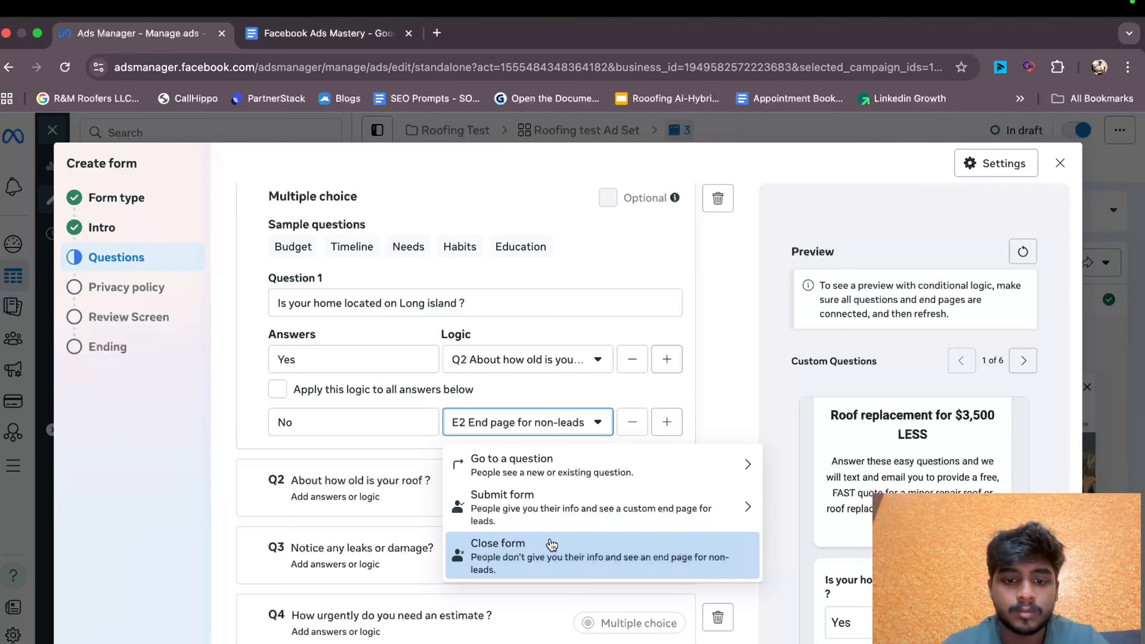
click(179, 487)
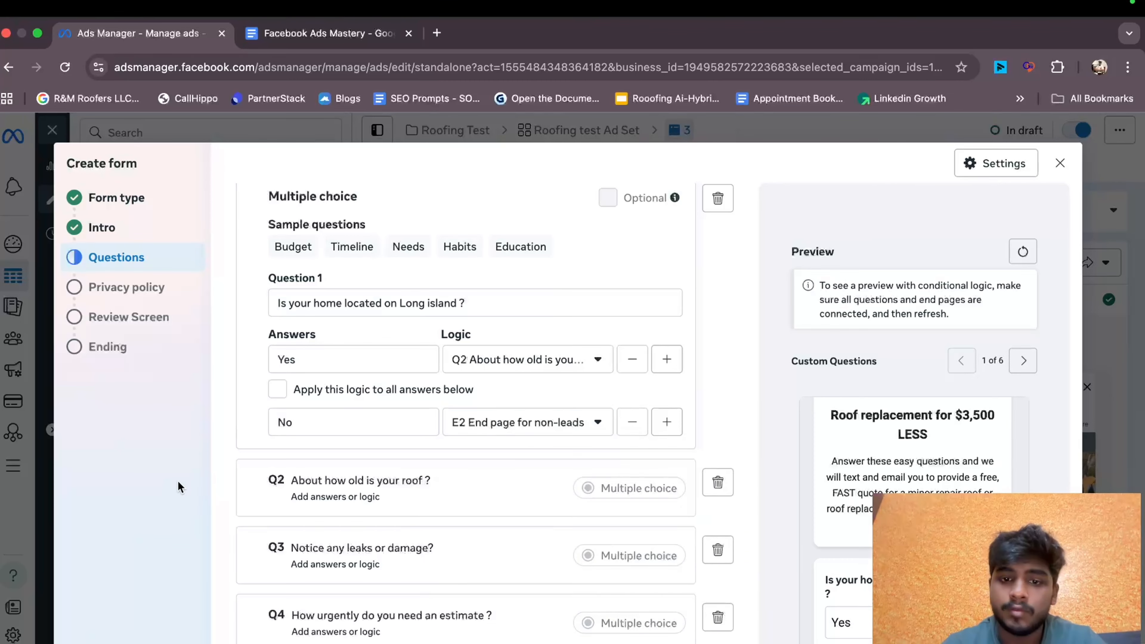
- Route the roof age question's "Under 10 years old" answer to Q3, "Notice any leaks or damage?", and apply that logic to all answers below
scroll(446, 393, down, 1)
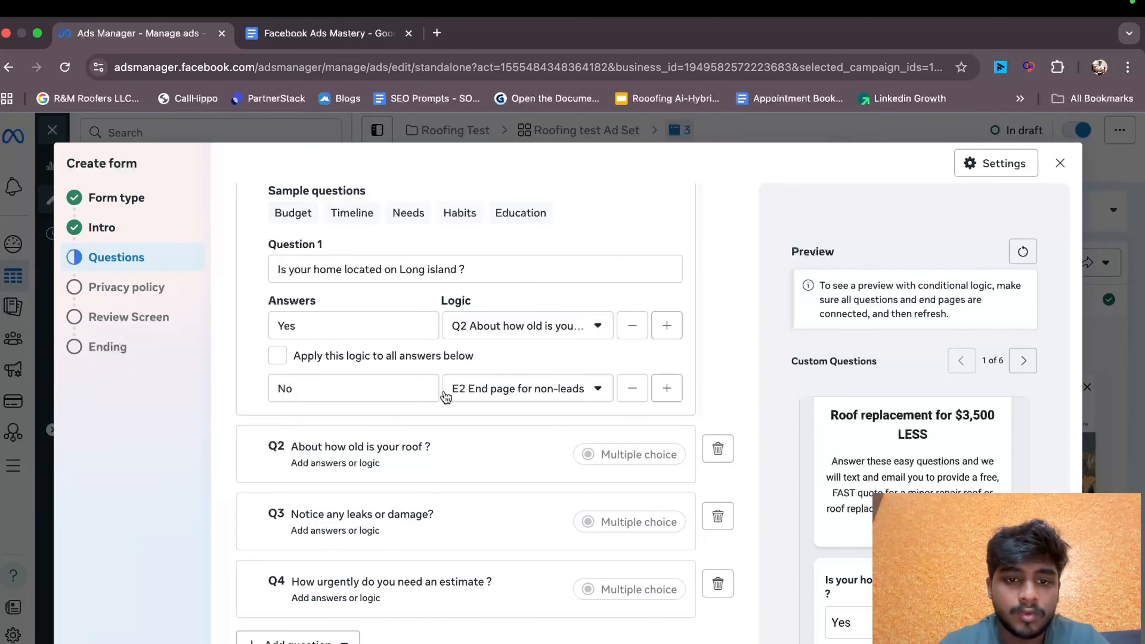
scroll(446, 397, down, 1)
click(439, 396)
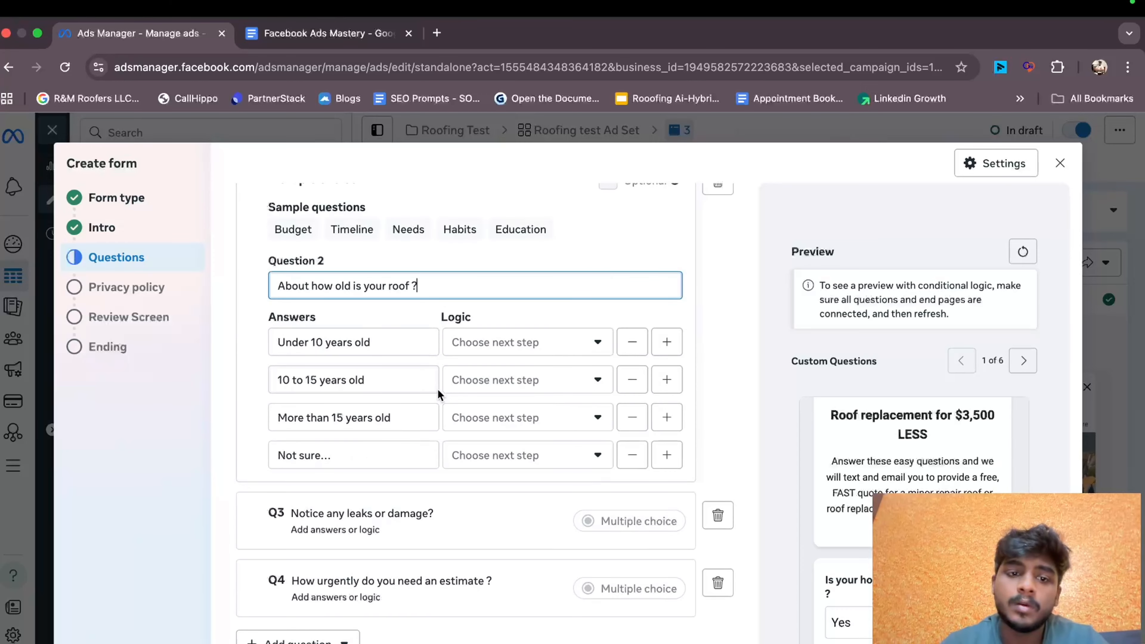
click(556, 349)
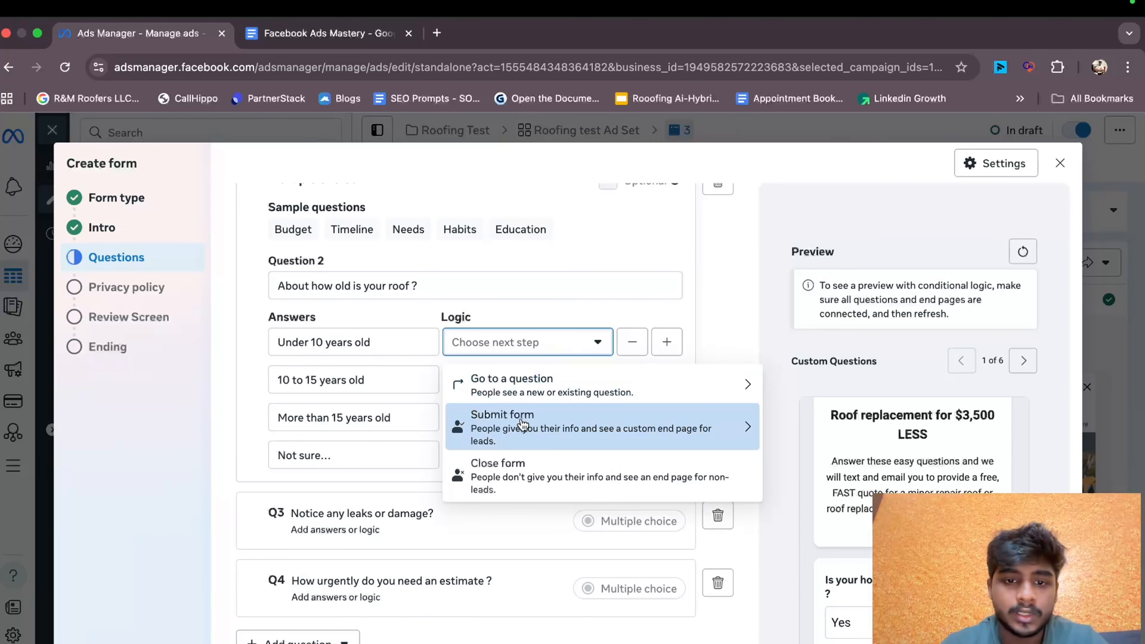
click(531, 397)
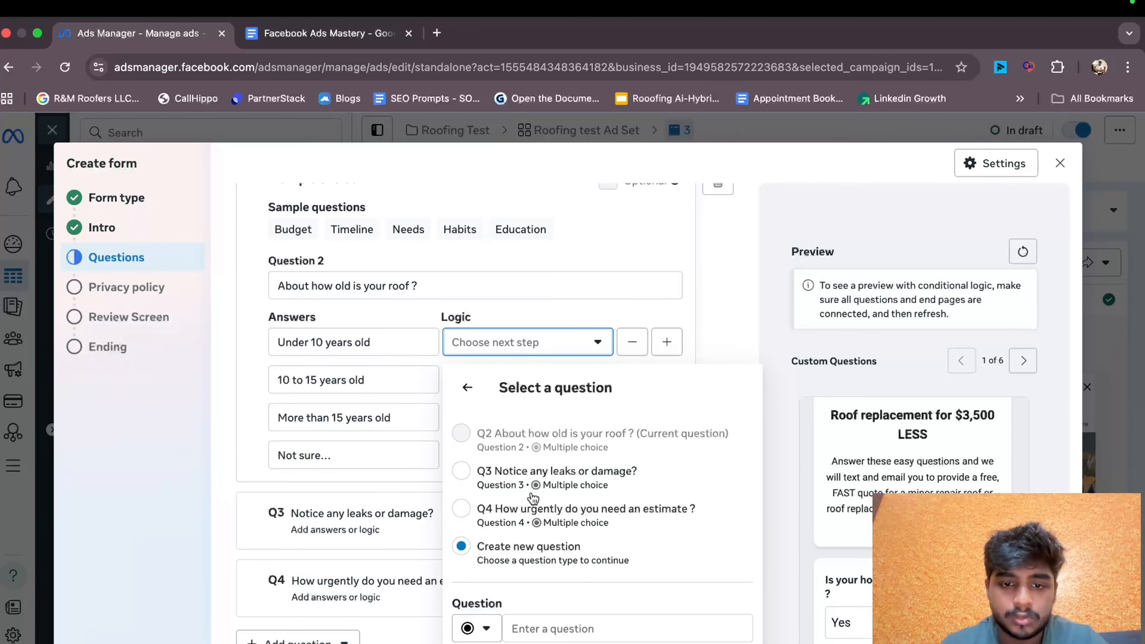
click(502, 487)
click(129, 489)
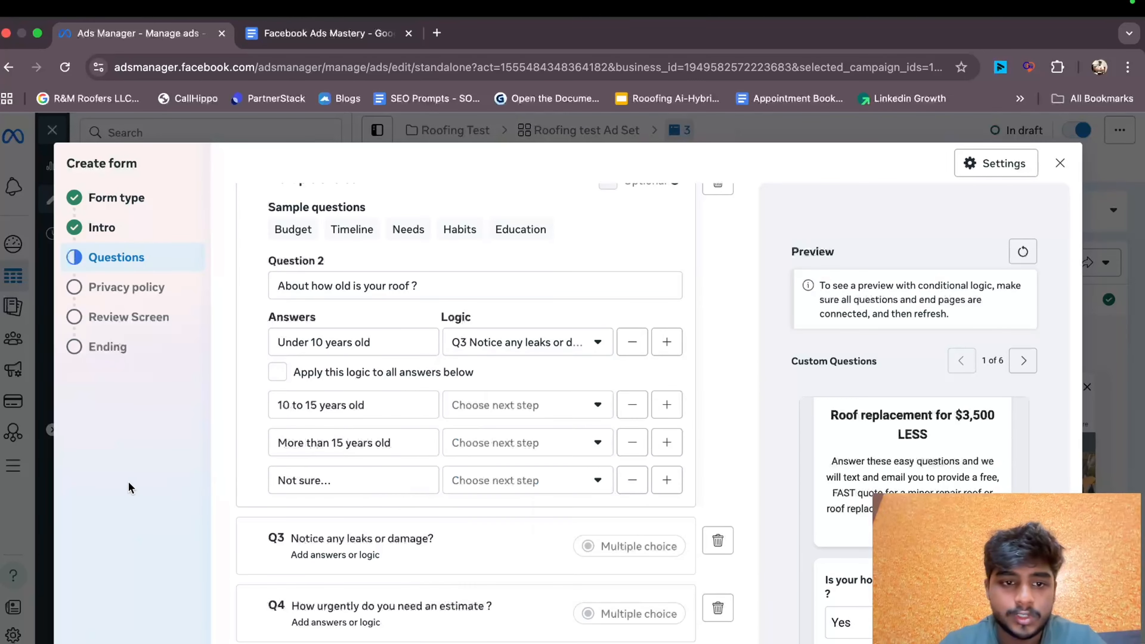
click(297, 370)
- Route the leaks question's first answer to Q4, "How urgently do you need an estimate ?", and apply that logic to all answers below
scroll(519, 401, down, 4)
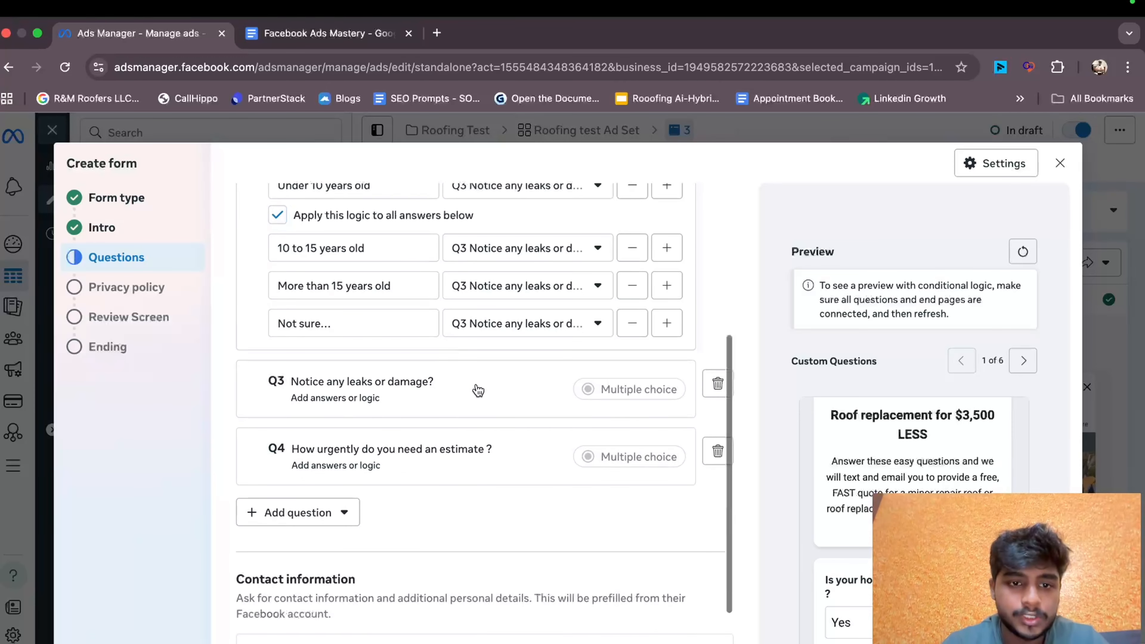
click(473, 389)
scroll(462, 389, up, 4)
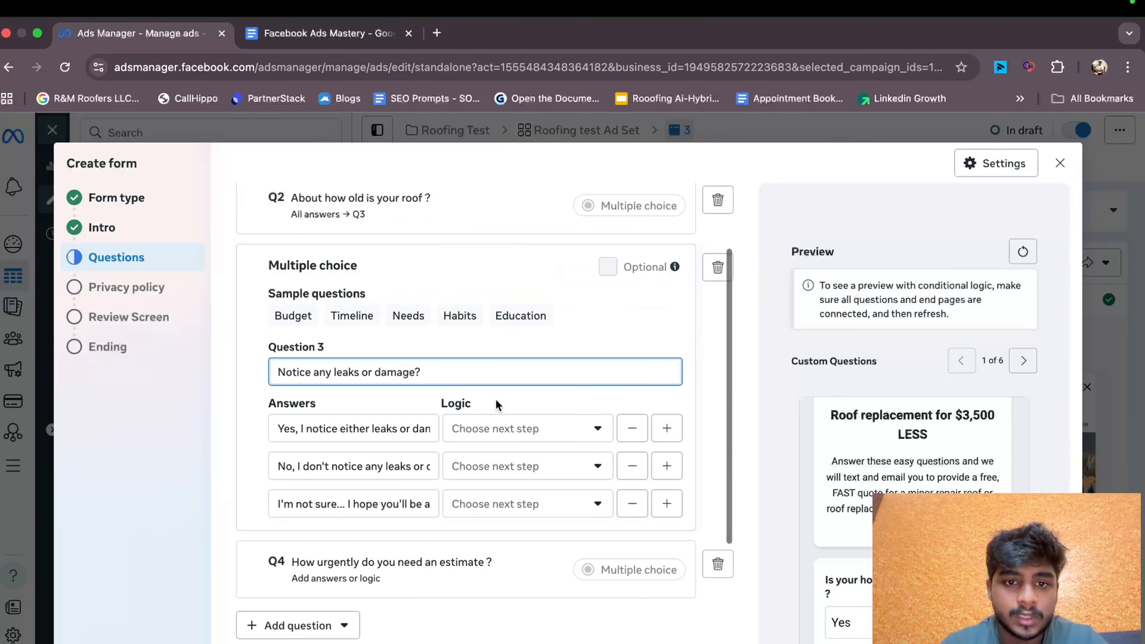
click(498, 438)
click(493, 478)
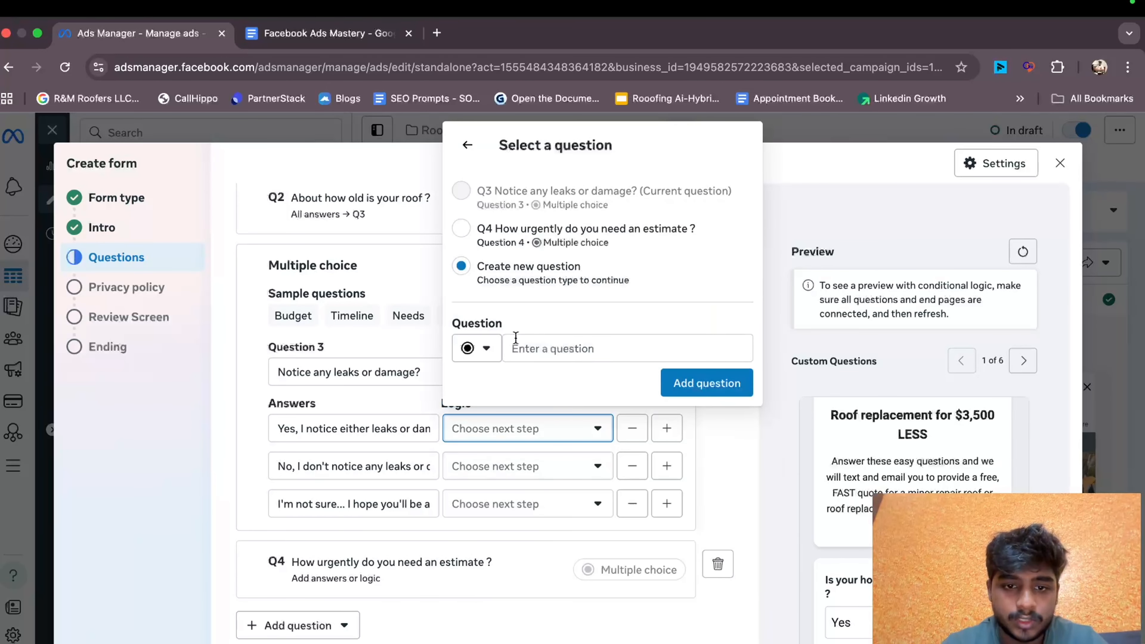
click(520, 239)
click(284, 472)
click(277, 458)
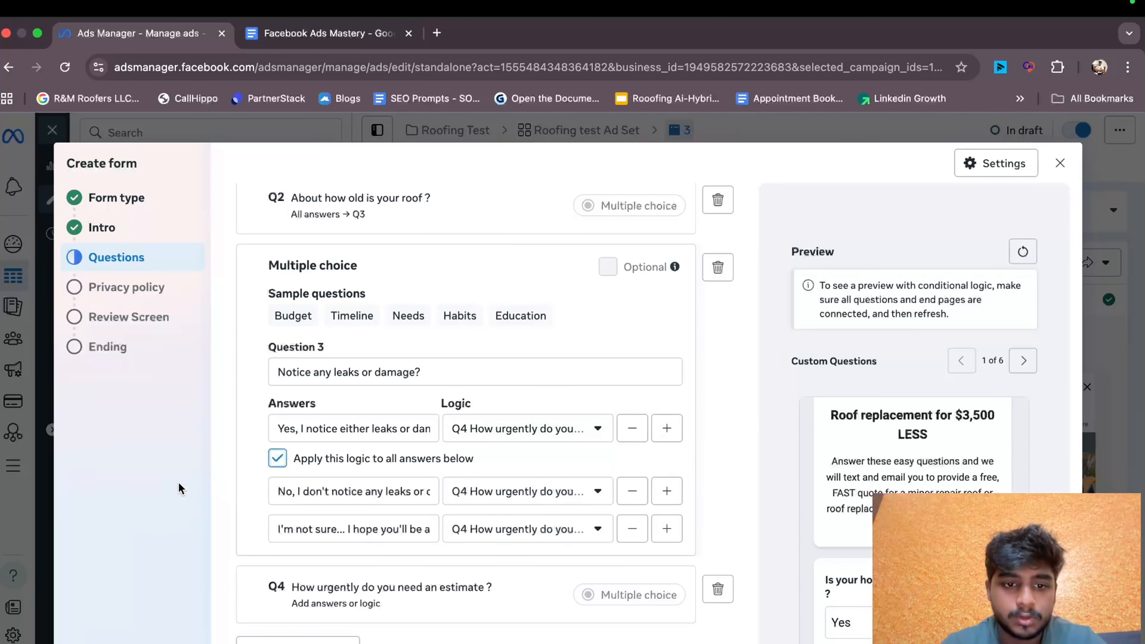
- Set the logic of the "No rush,just exploring options" answer in Q4, "How urgently do you need an estimate ?", to close the form
click(397, 610)
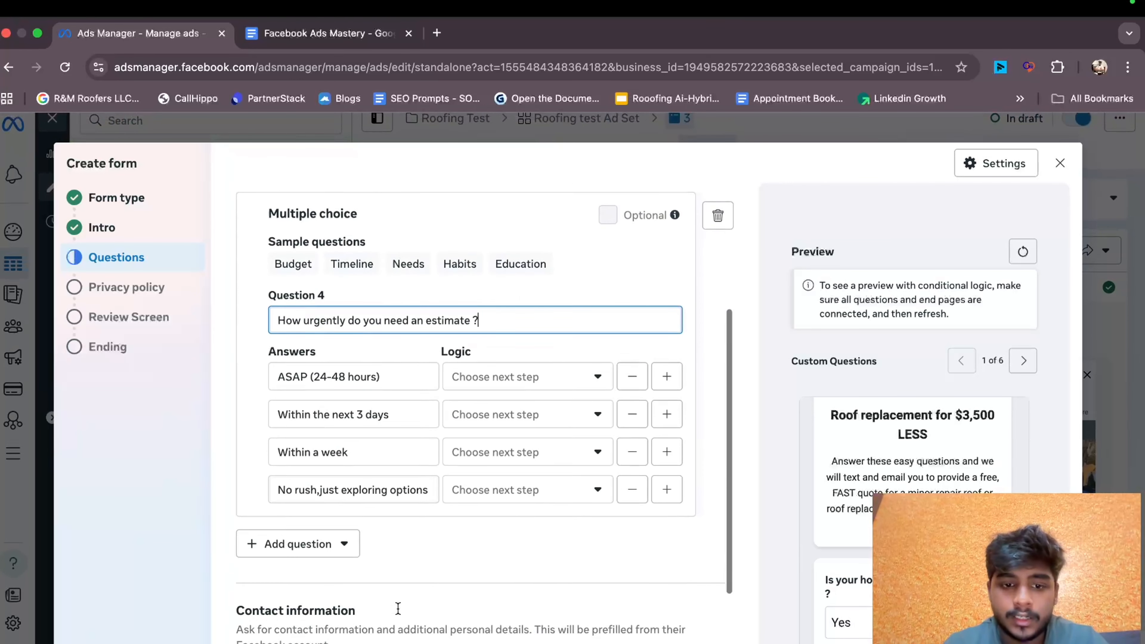
scroll(489, 503, down, 3)
scroll(489, 502, up, 3)
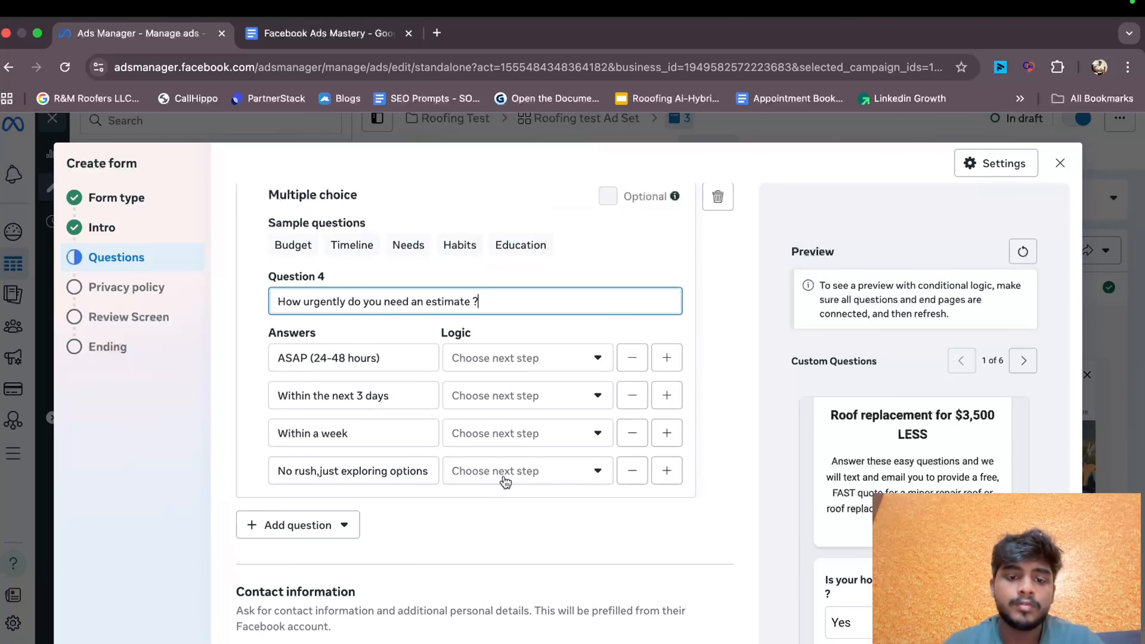
click(508, 479)
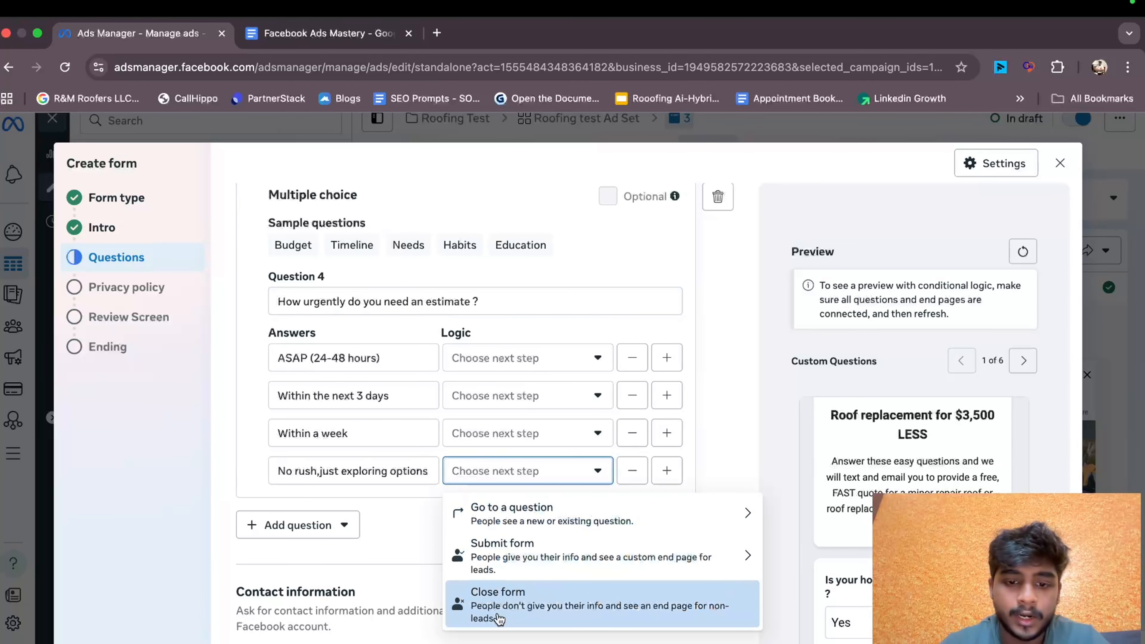
click(499, 618)
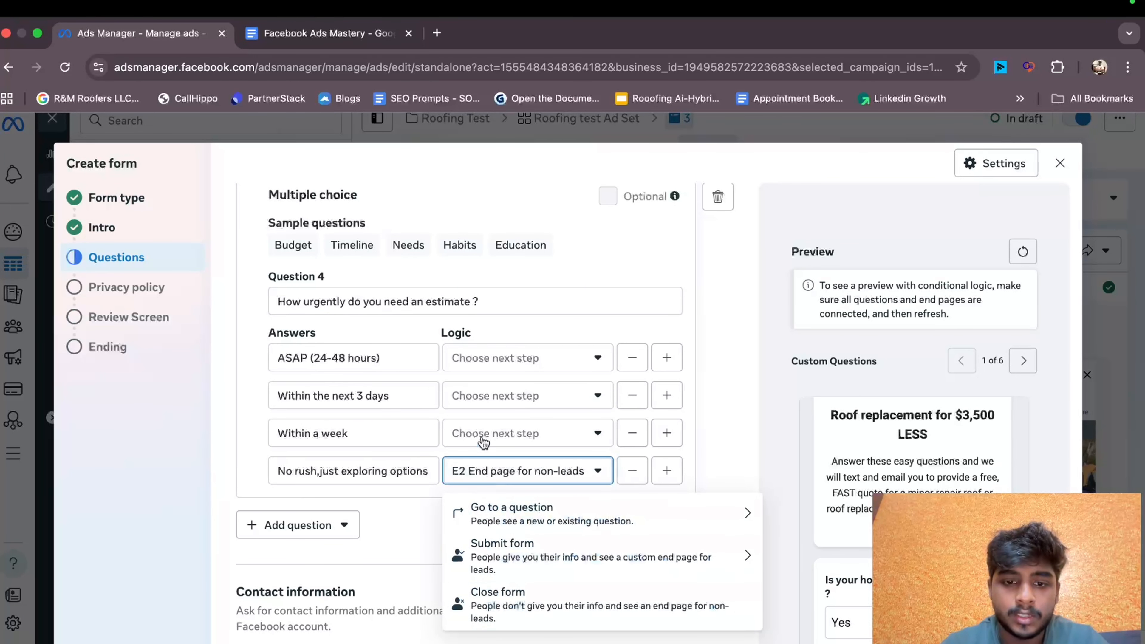
click(496, 357)
click(507, 402)
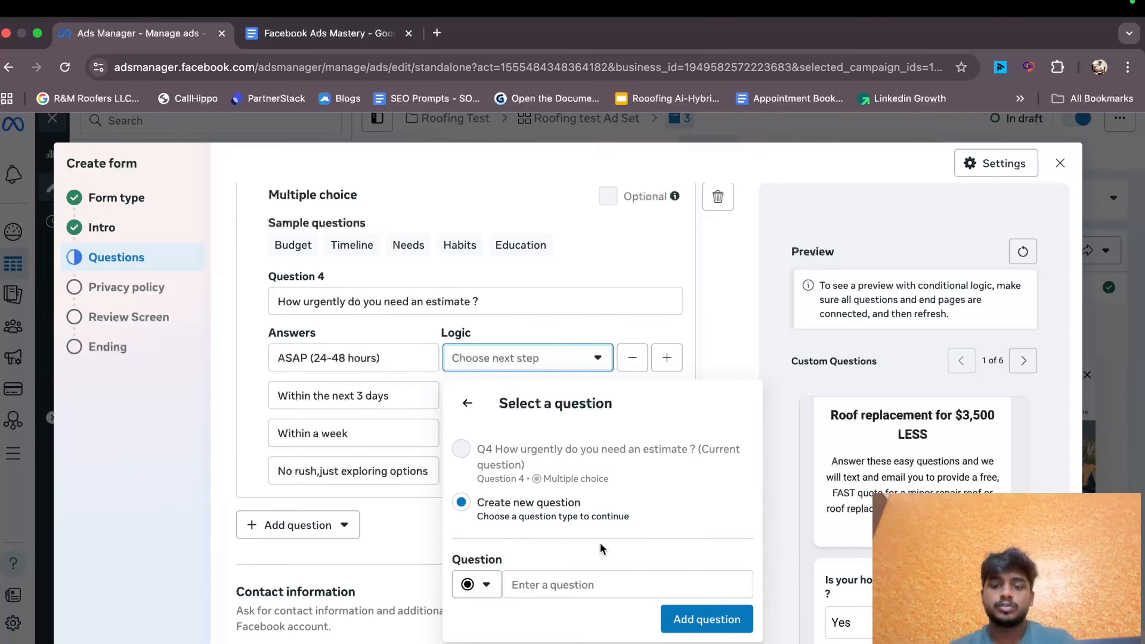
click(224, 436)
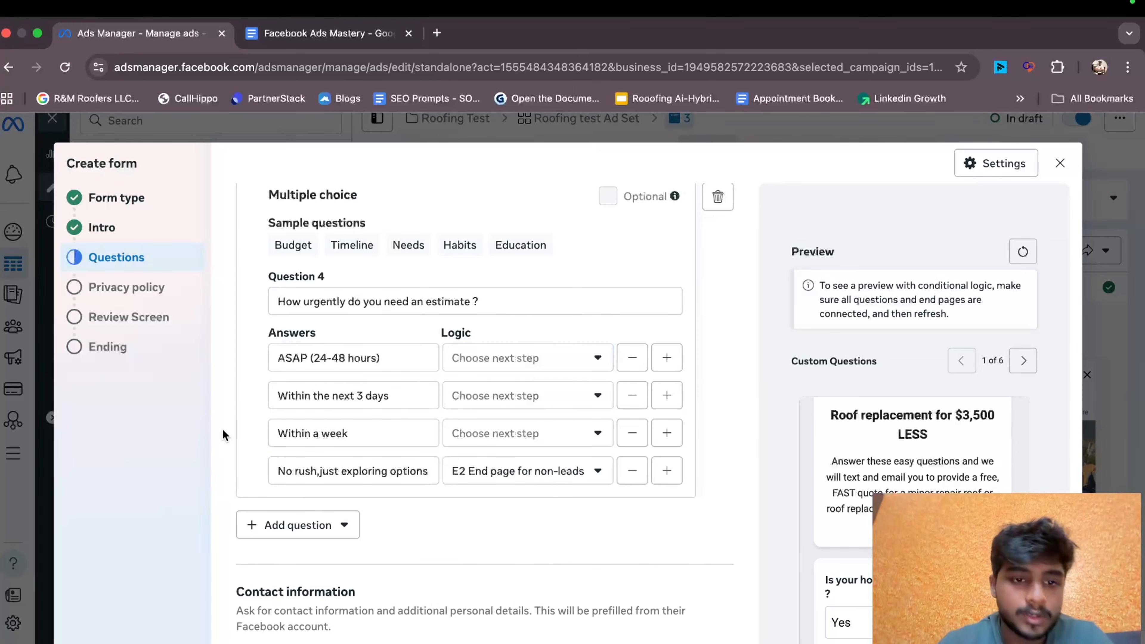
- Route Q4's "ASAP (24-48 hours)" answer to the end page for leads, and apply that logic to all answers below
click(528, 367)
click(519, 450)
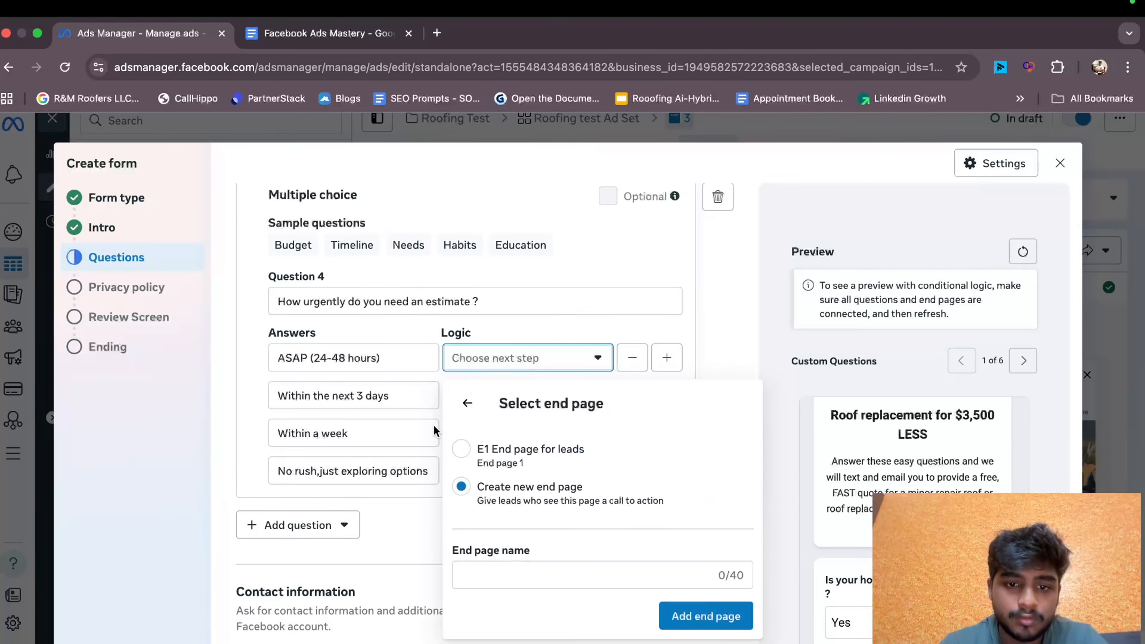
click(498, 457)
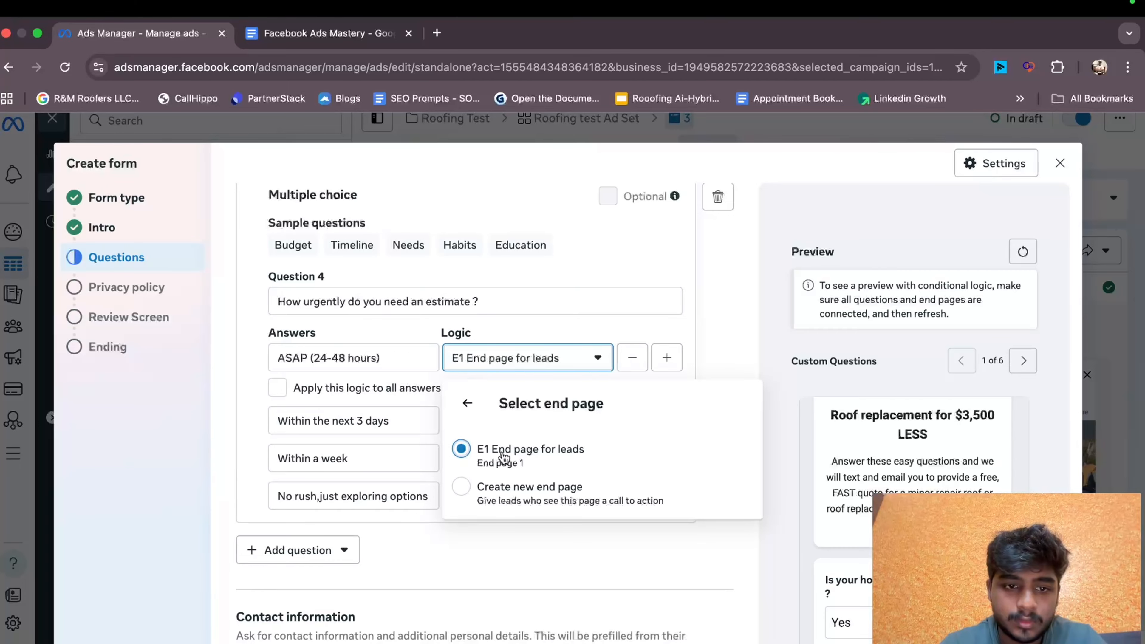
click(208, 428)
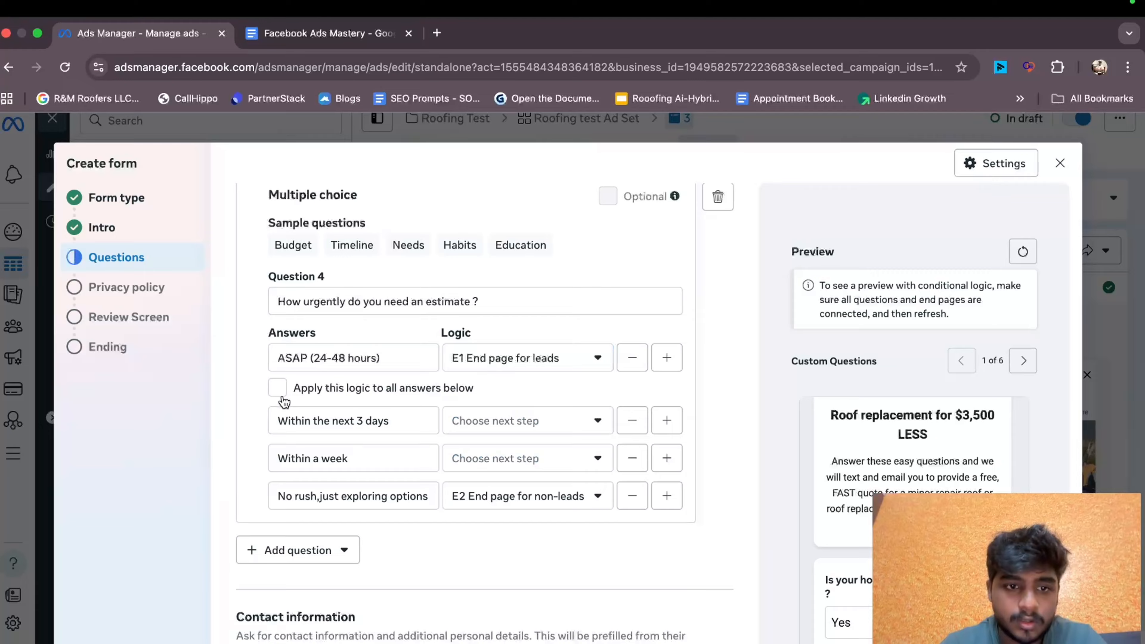
click(277, 388)
scroll(235, 415, down, 3)
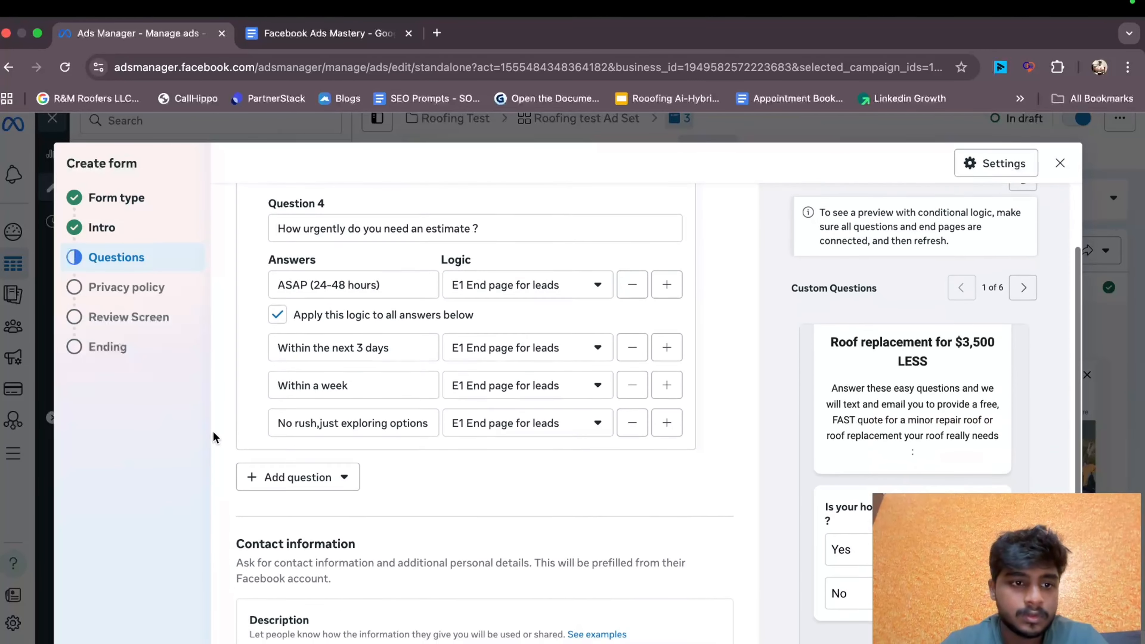
- Copy the "Answer these easy questions and we will text and email you..." paragraph from the Facebook Ads Mastery document for the contact information description
scroll(379, 533, down, 10)
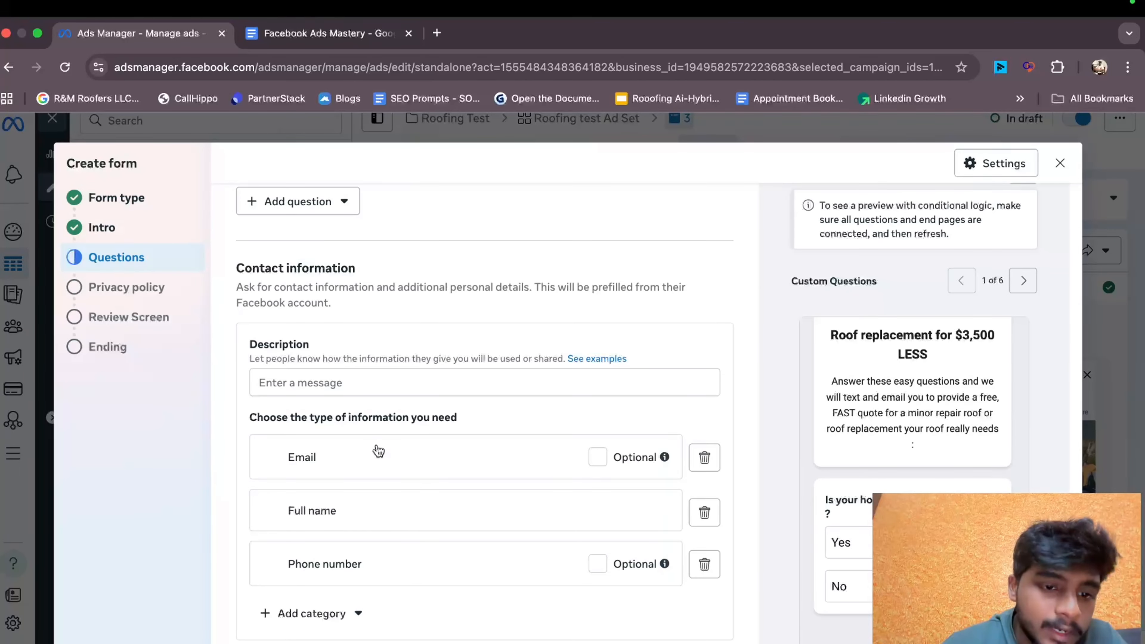
click(327, 380)
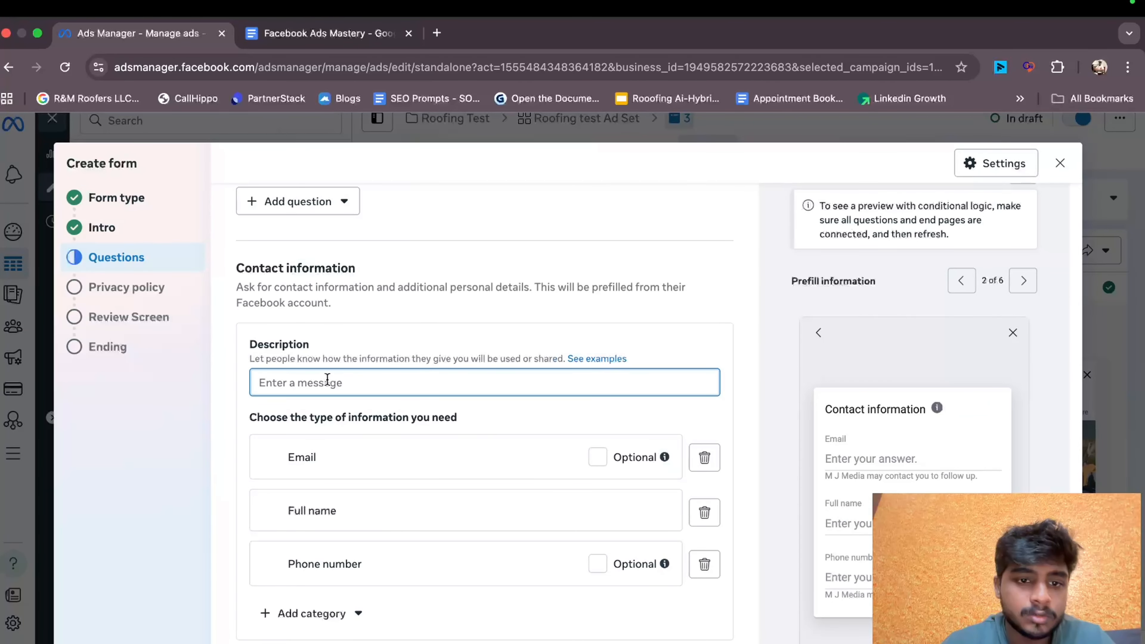
click(360, 42)
scroll(435, 449, down, 2)
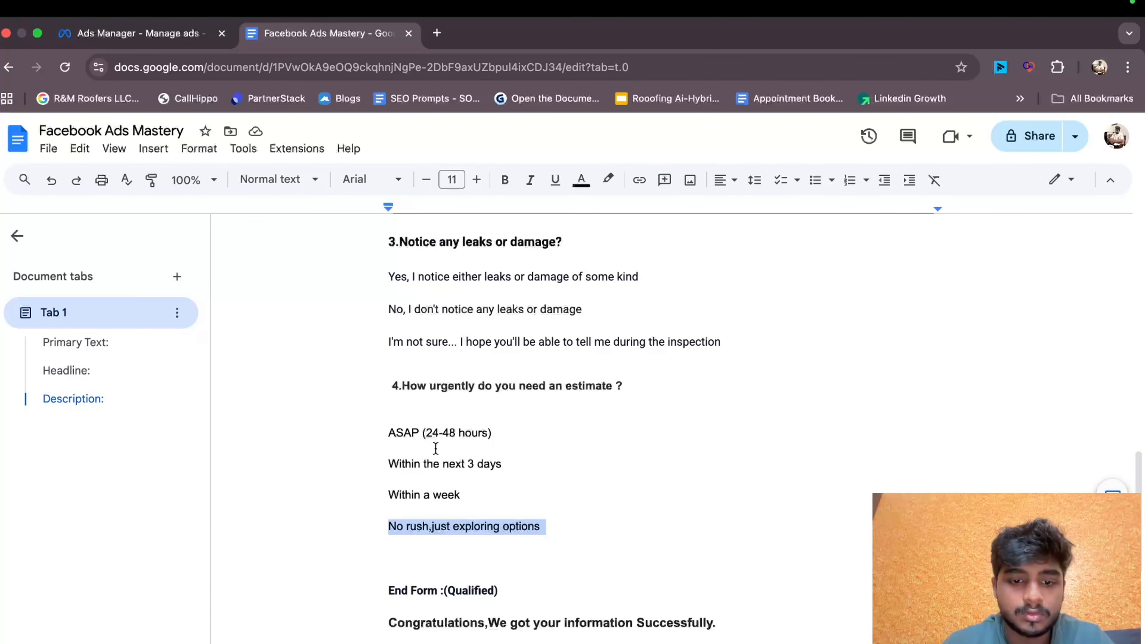
click(604, 511)
scroll(604, 510, up, 10)
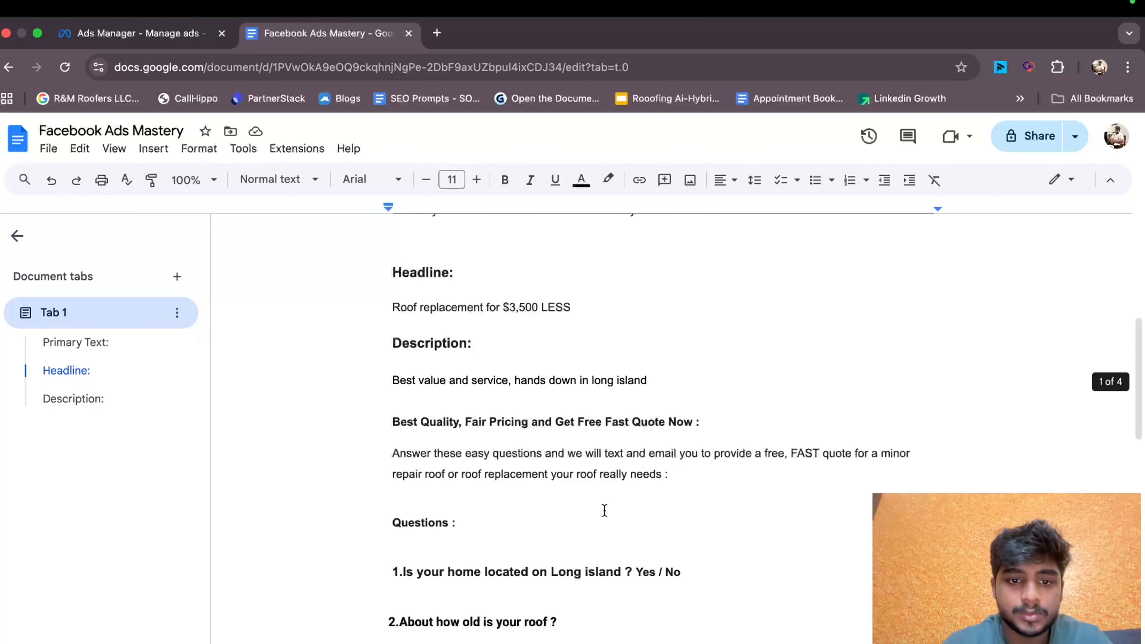
drag(383, 452, 723, 491)
key(super+c)
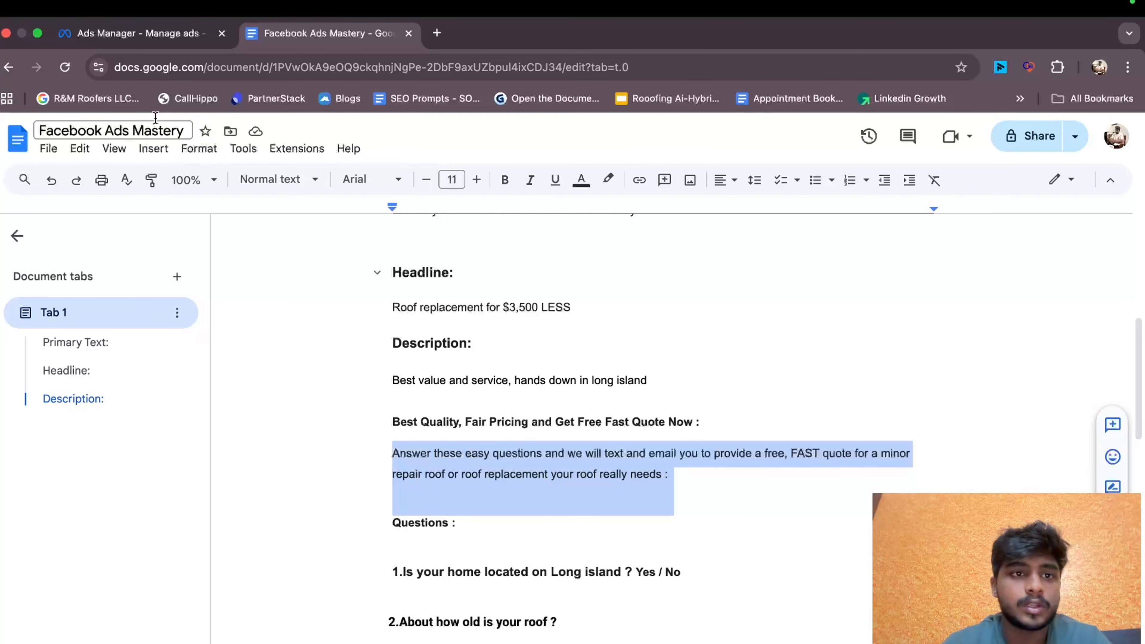
- Back in Ads Manager, paste the copied paragraph as the contact information description
click(135, 33)
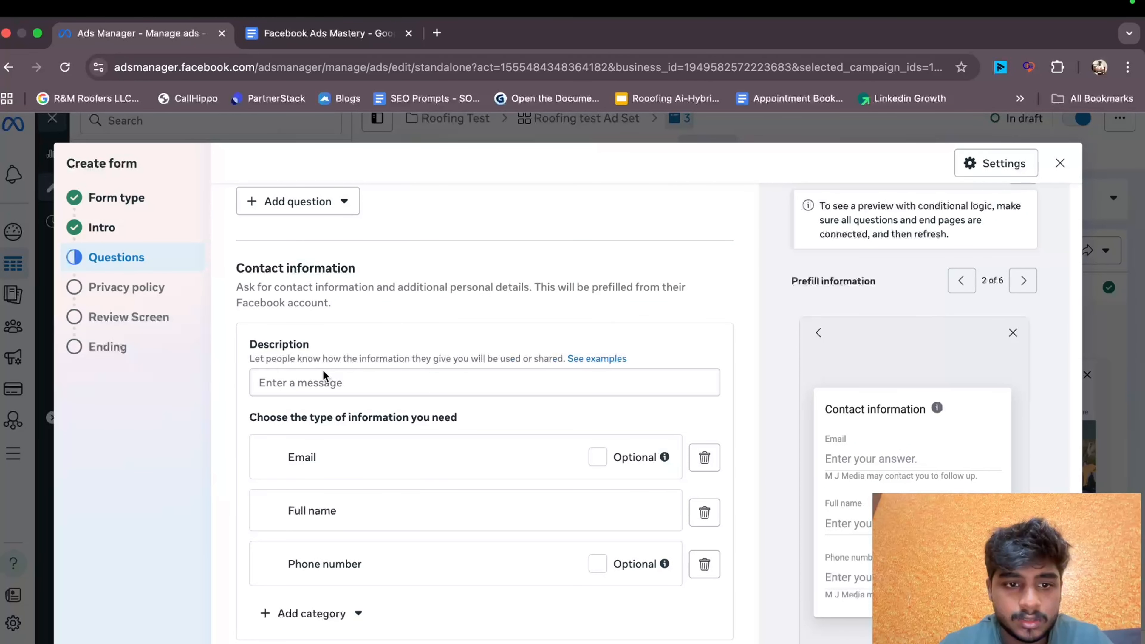
click(324, 383)
key(super+v)
click(503, 432)
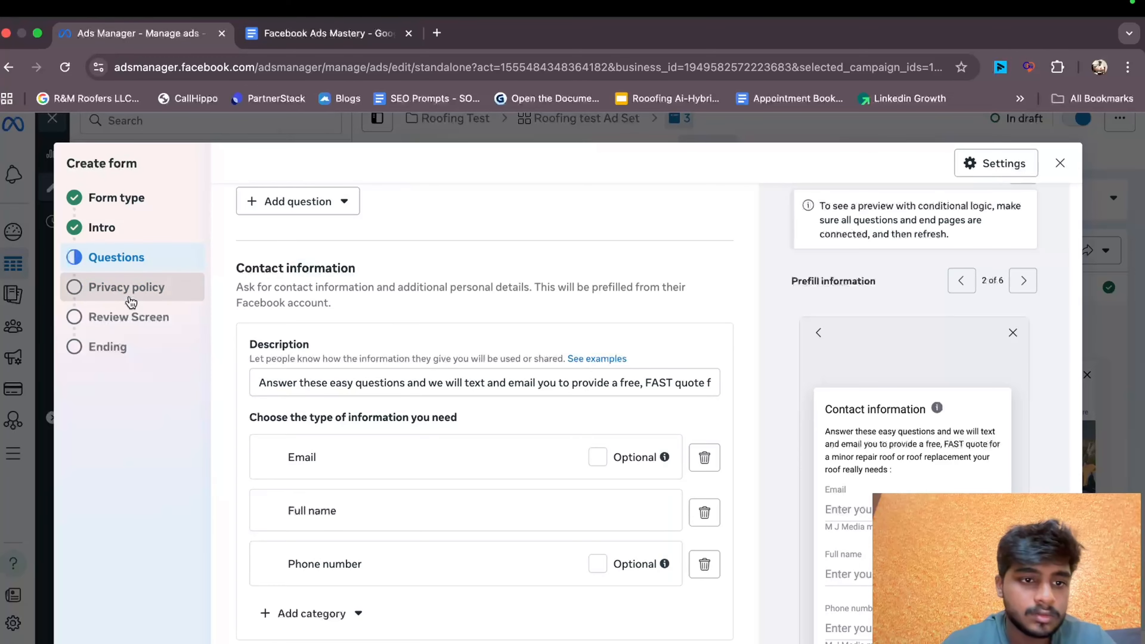
- Check the Facebook Ads Mastery document for a link to use in the form's privacy policy, and open a new browser tab
click(131, 297)
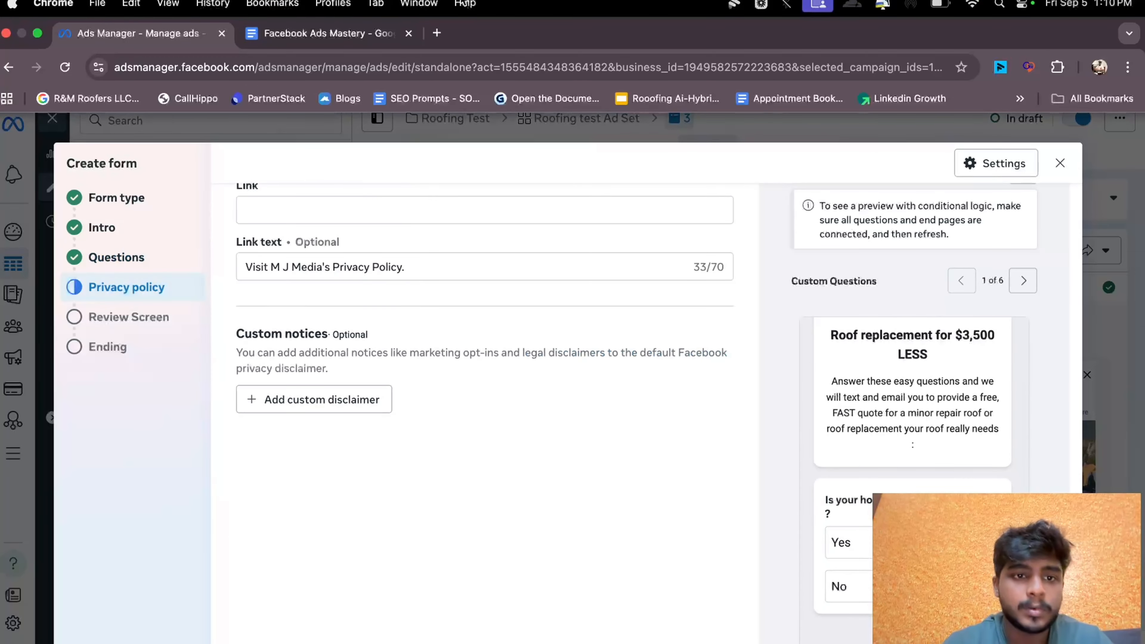
click(331, 219)
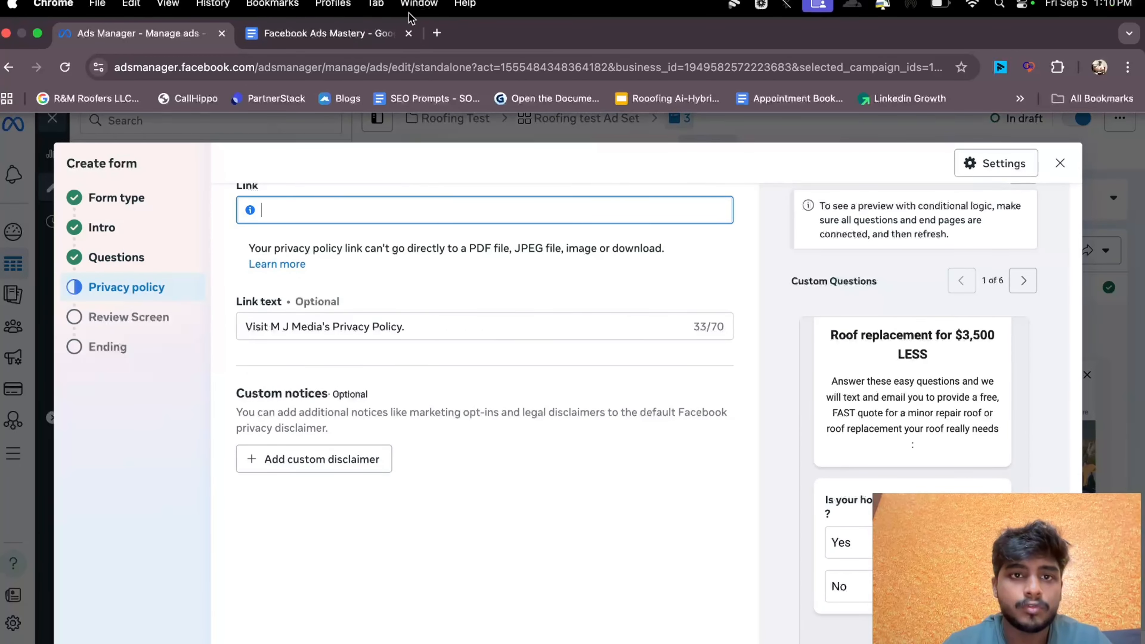
click(318, 38)
double_click(522, 522)
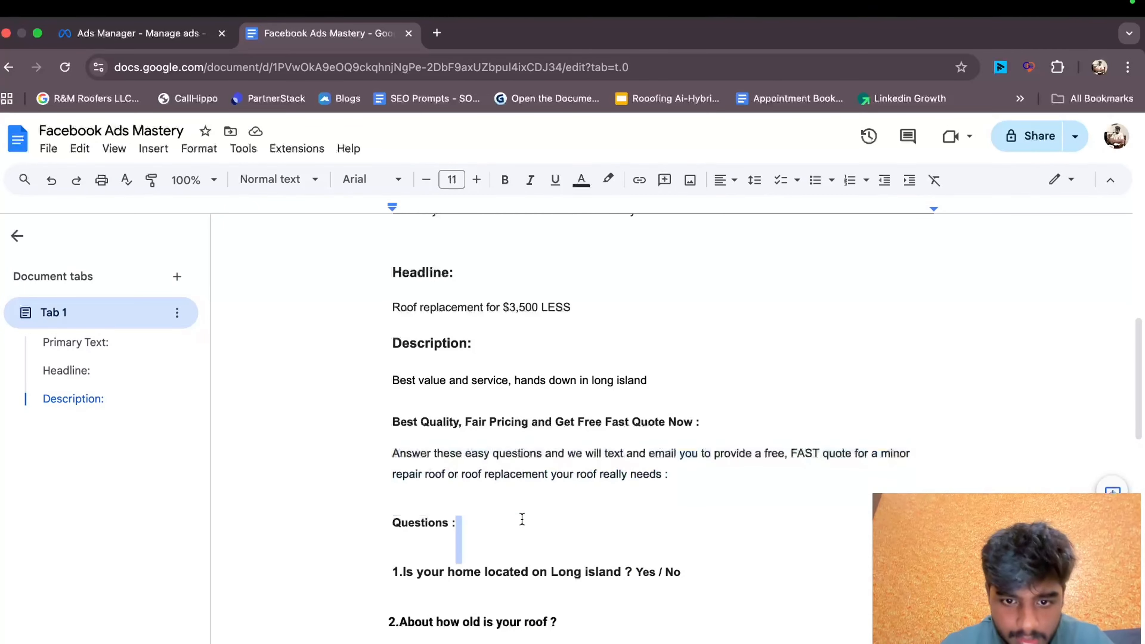
scroll(522, 514, down, 2)
scroll(522, 514, down, 1)
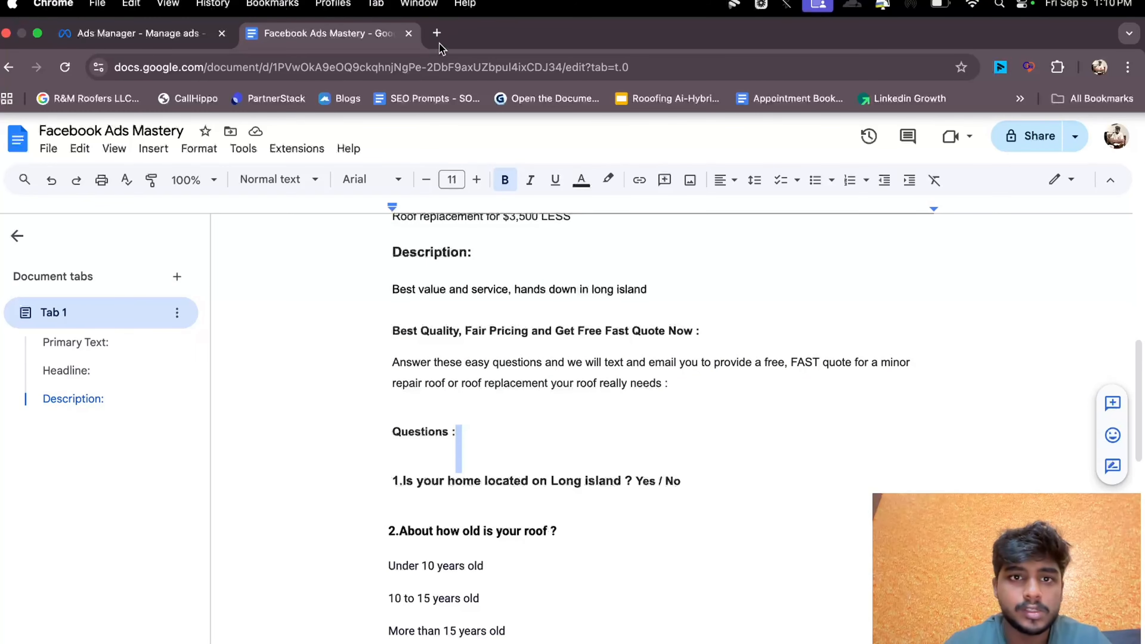
click(436, 33)
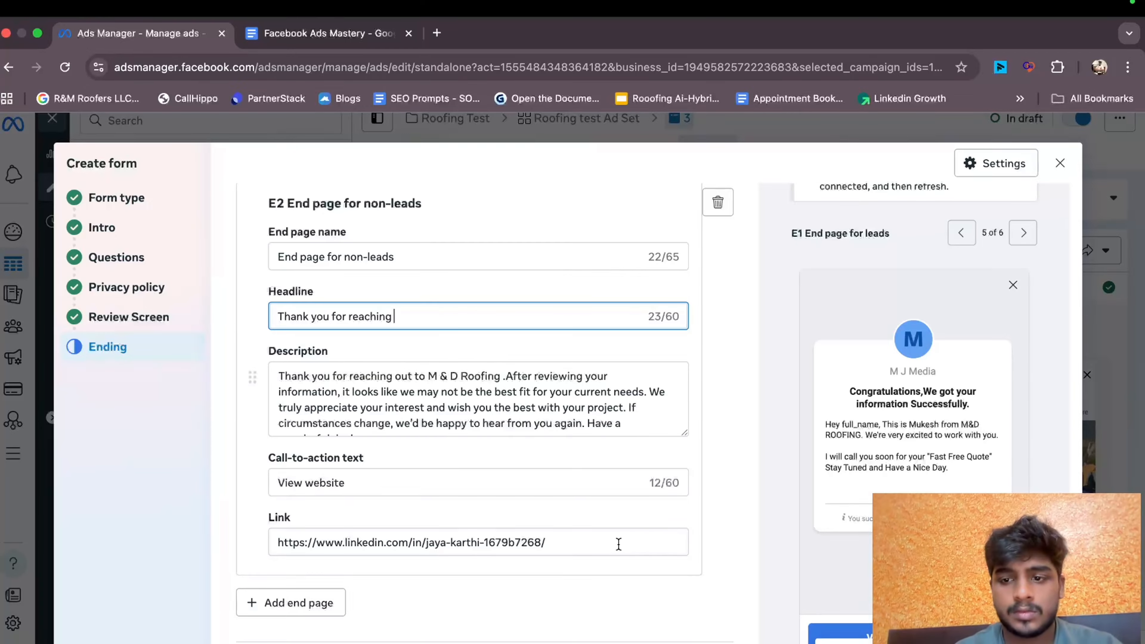
- Try the option to start Messenger conversations with leads in the form's ending settings
click(102, 464)
key(Down)
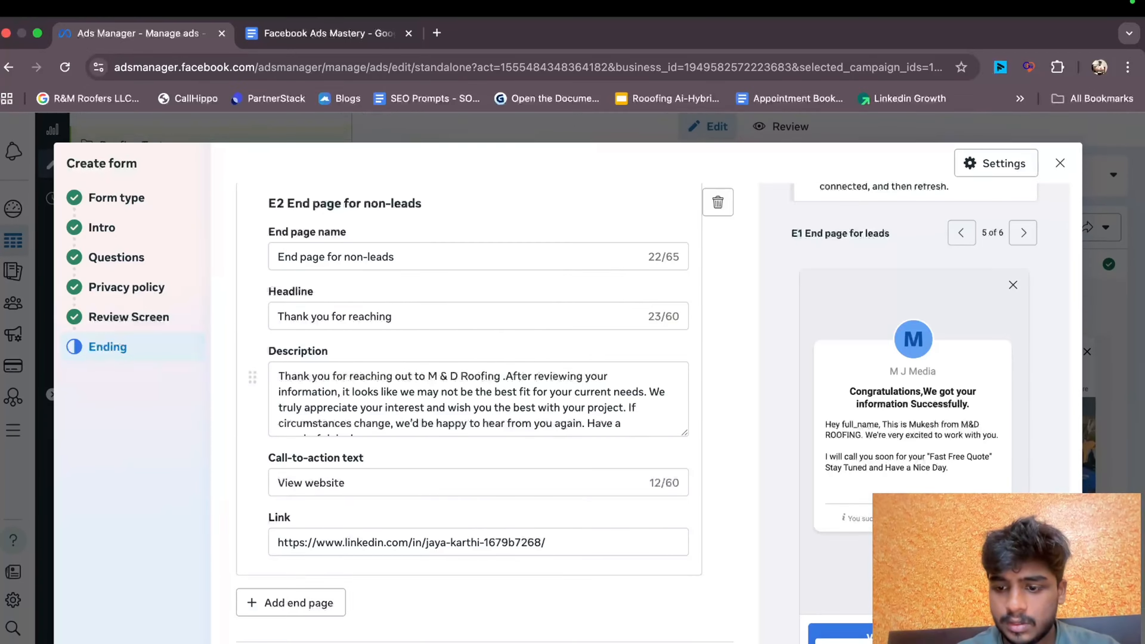
key(Up)
scroll(680, 473, down, 2)
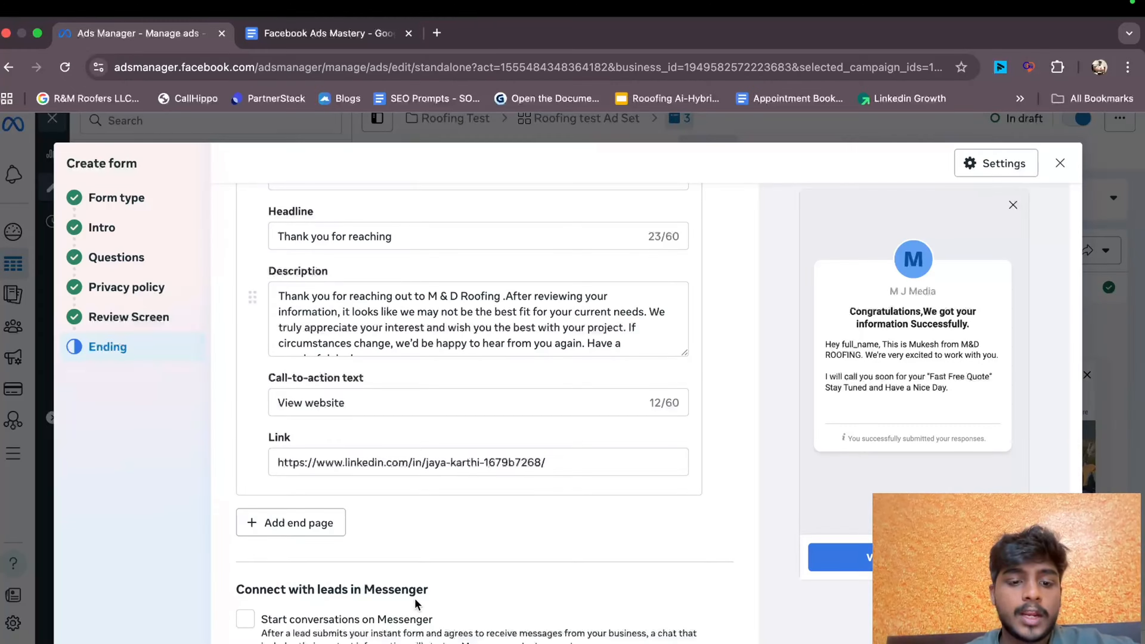
click(248, 624)
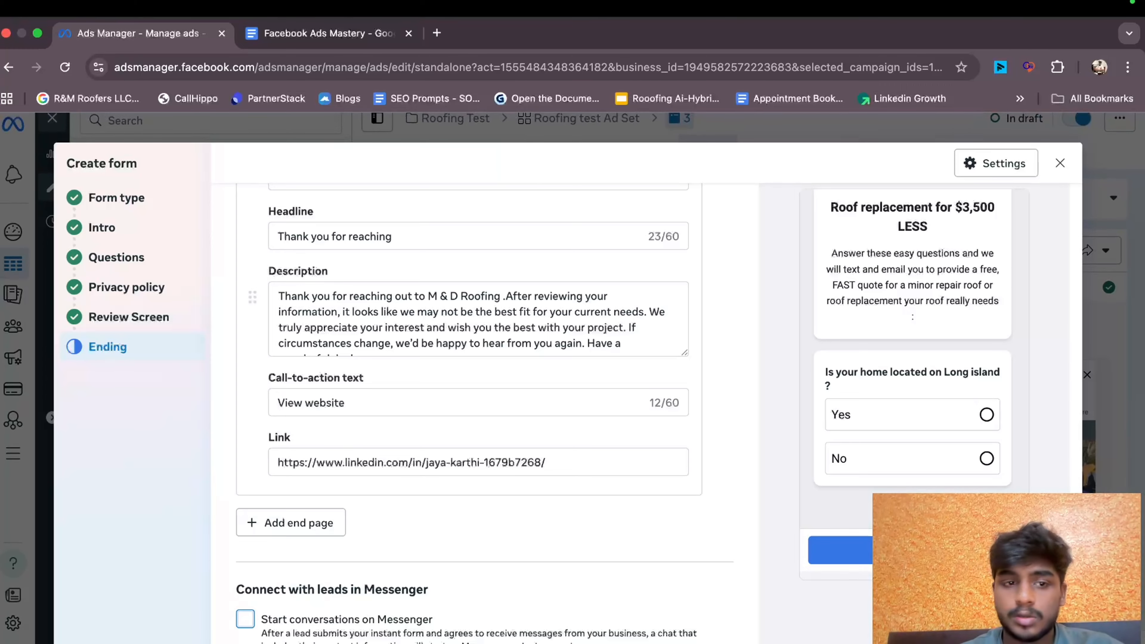
- Review the form's sections in turn: form type, intro, questions, privacy policy, review screen and ending
scroll(658, 500, up, 3)
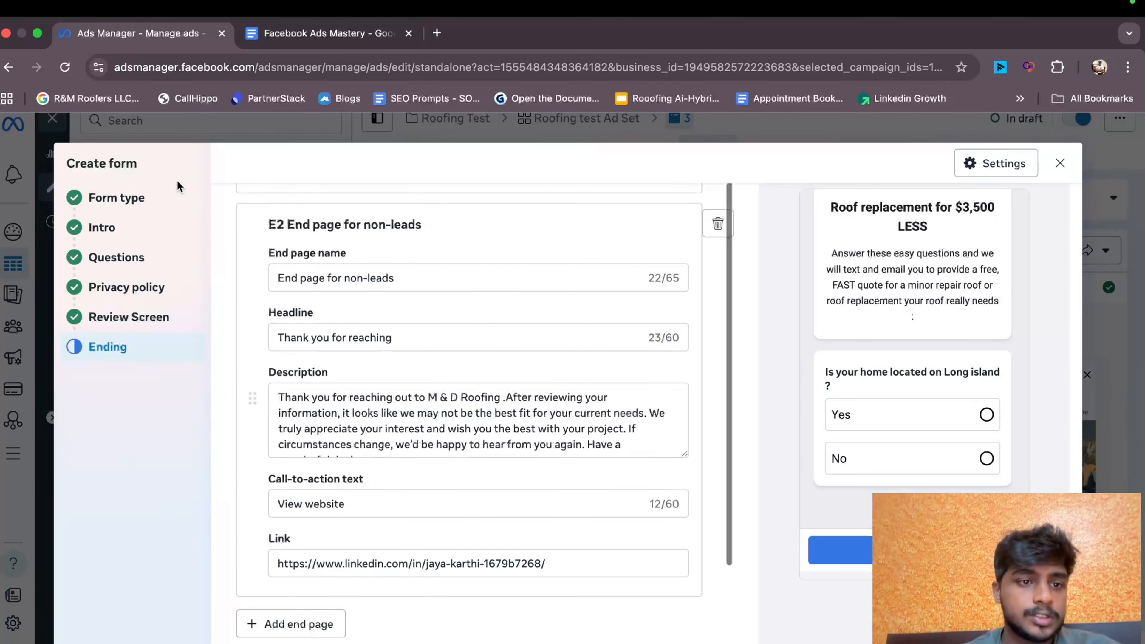
click(177, 196)
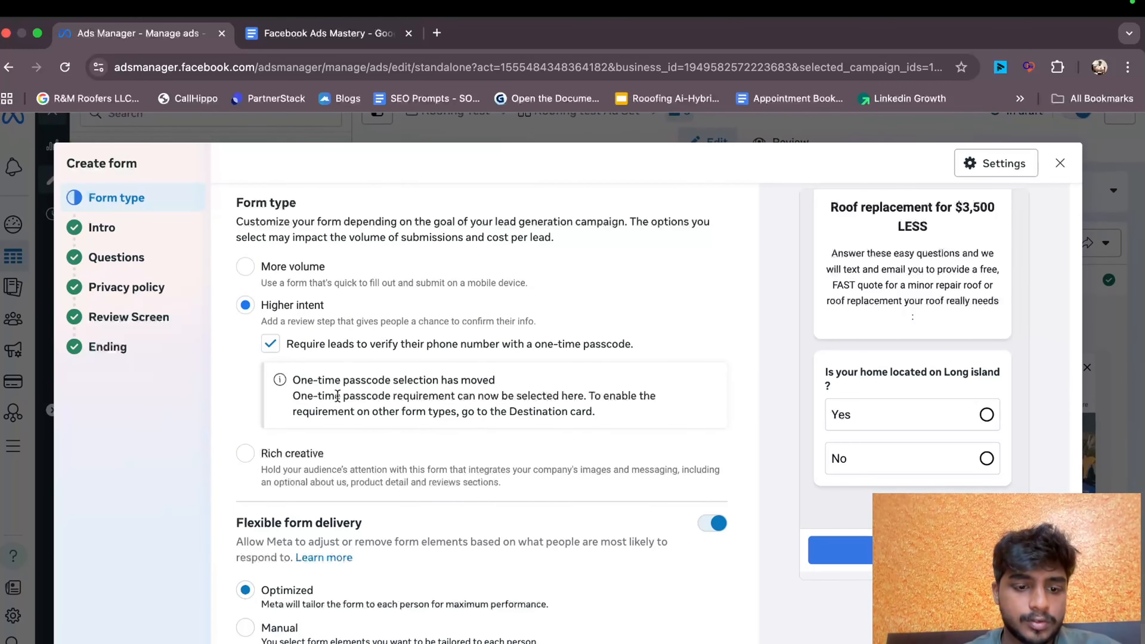
click(140, 230)
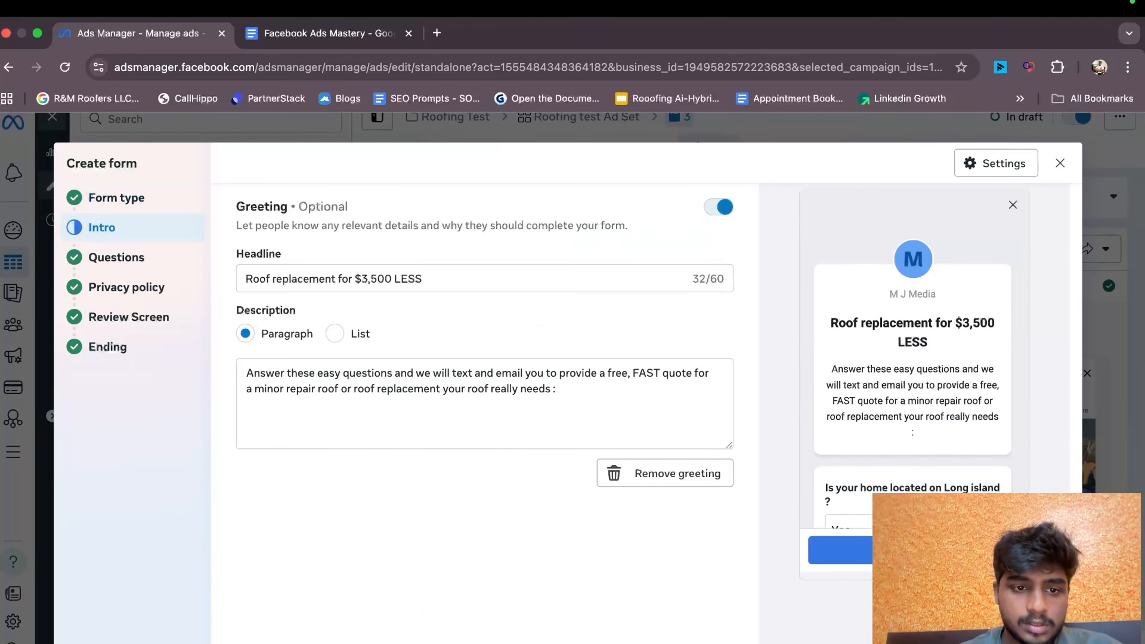
click(131, 258)
scroll(513, 509, down, 5)
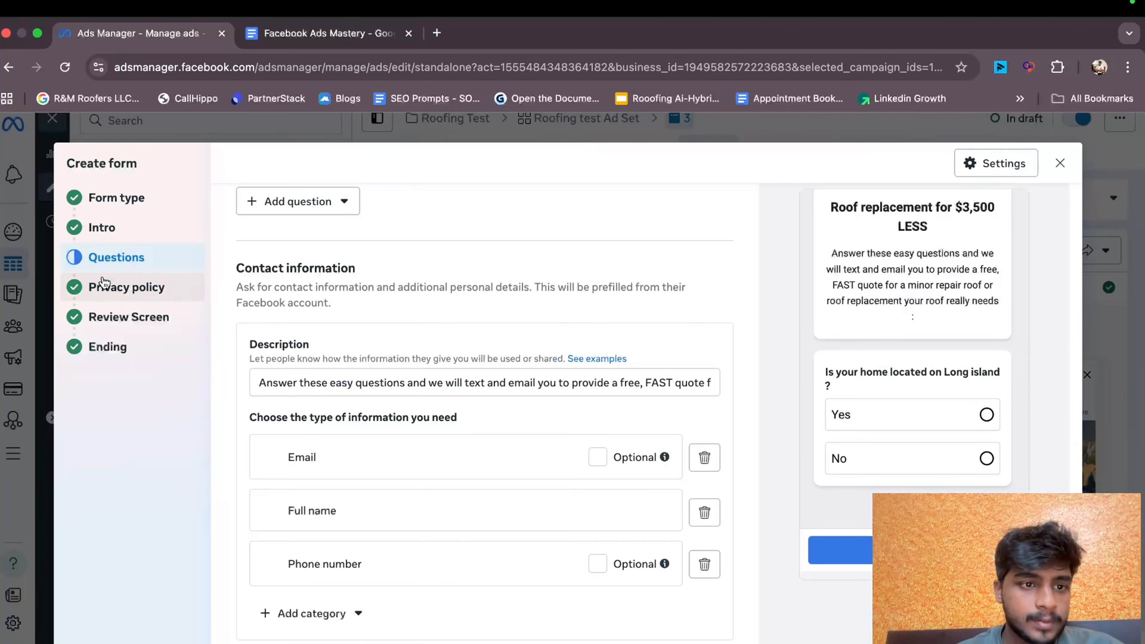
click(126, 287)
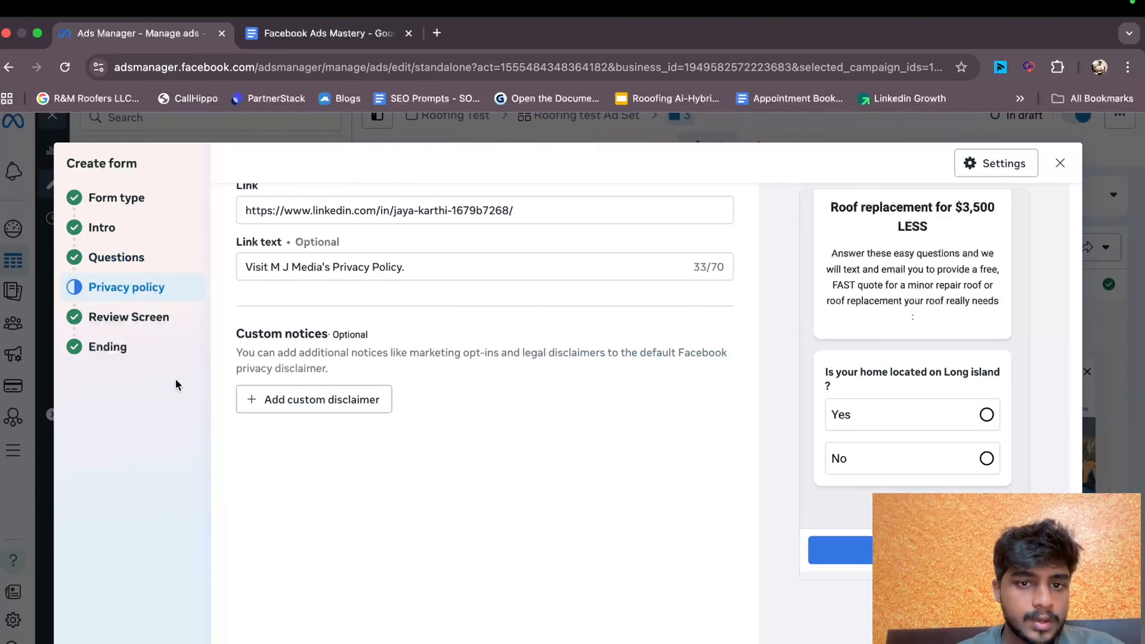
click(94, 318)
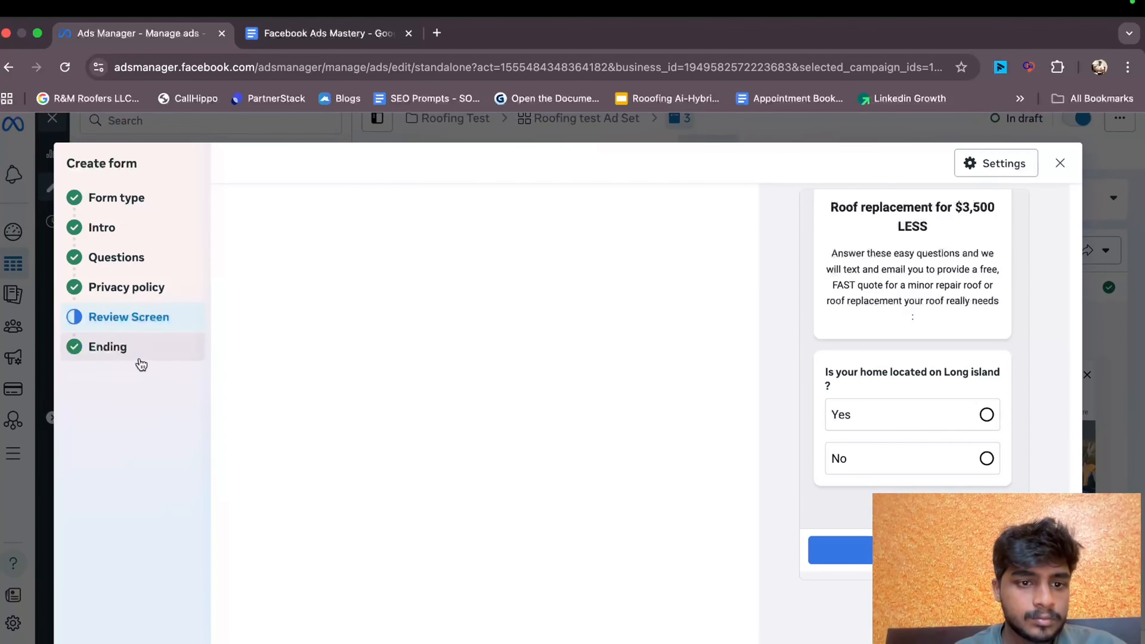
click(185, 353)
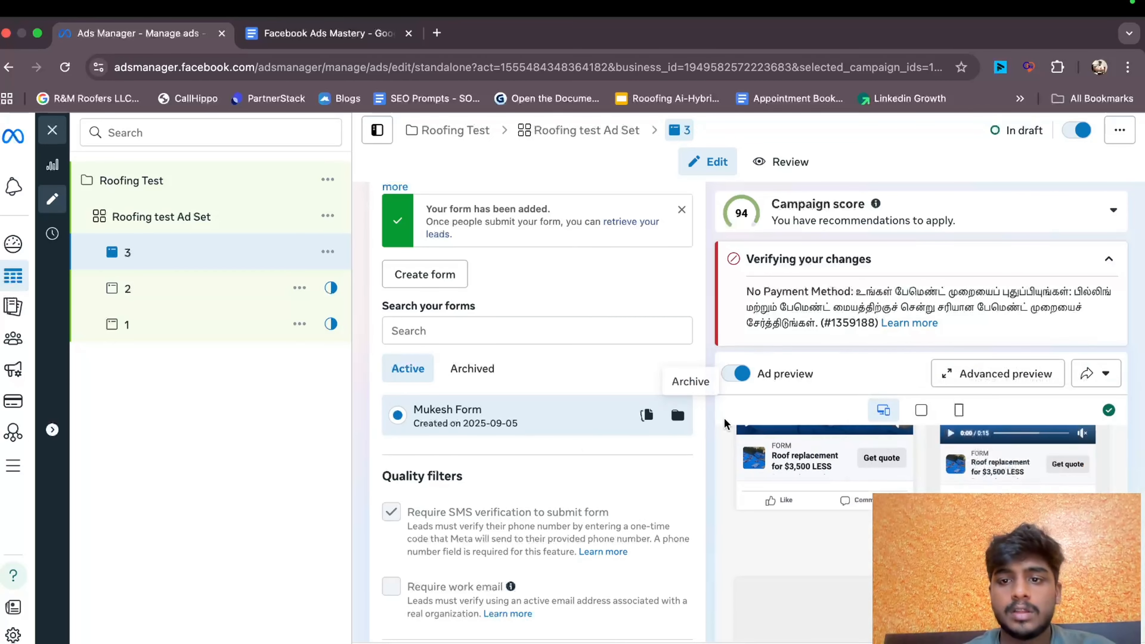
- Collapse the change verification notice and examine ad 3's lead delivery, creative text and identity settings
click(1124, 278)
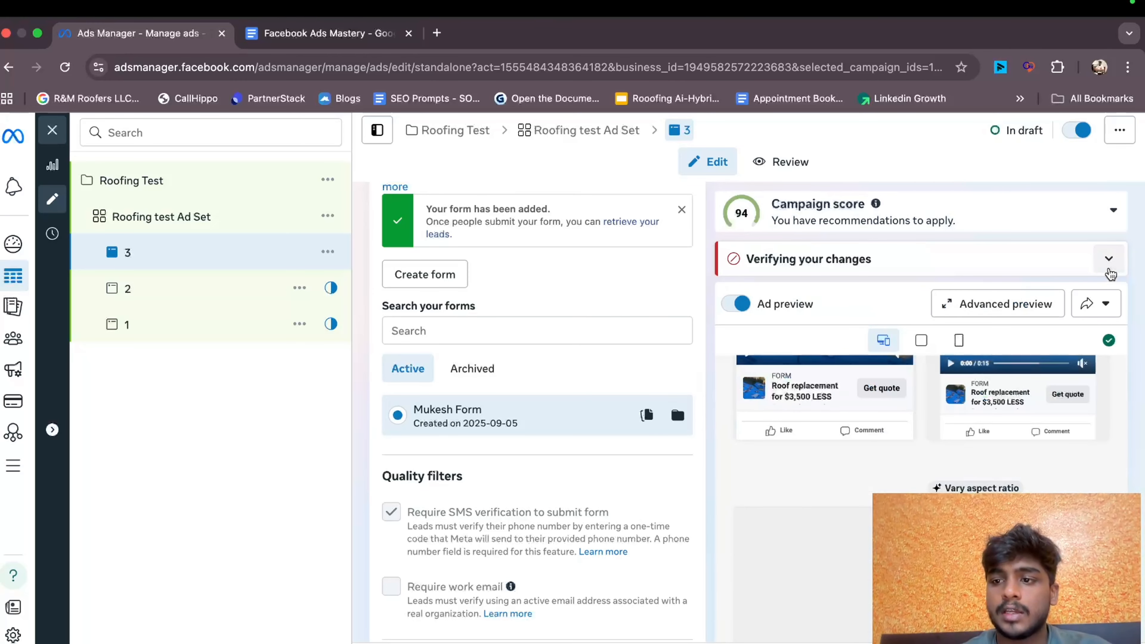
scroll(591, 313, down, 15)
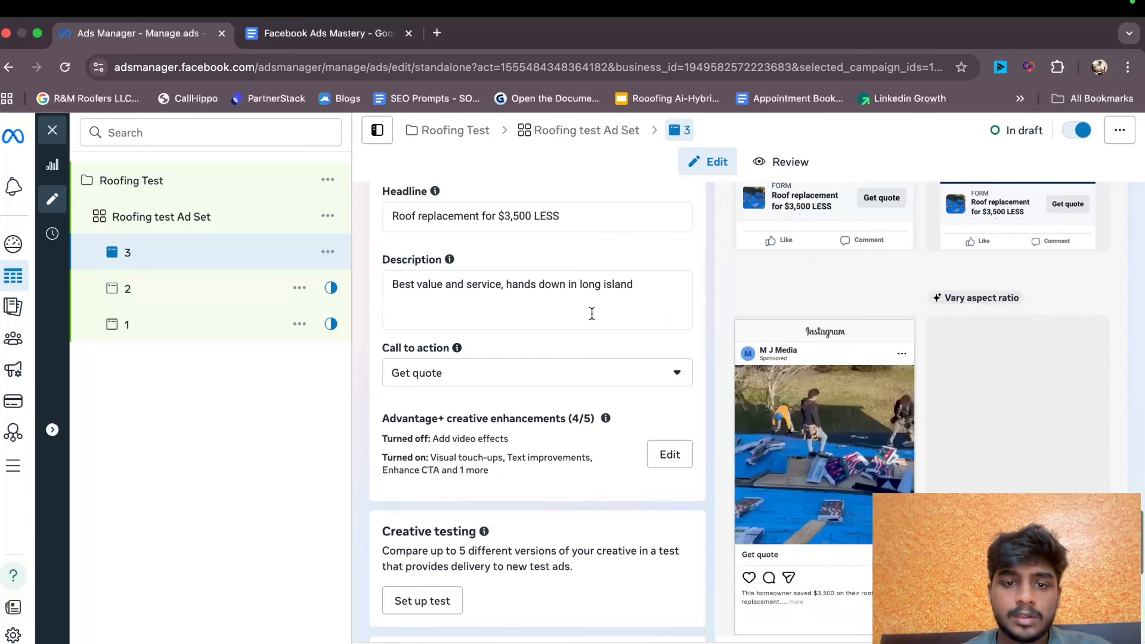
scroll(592, 312, up, 10)
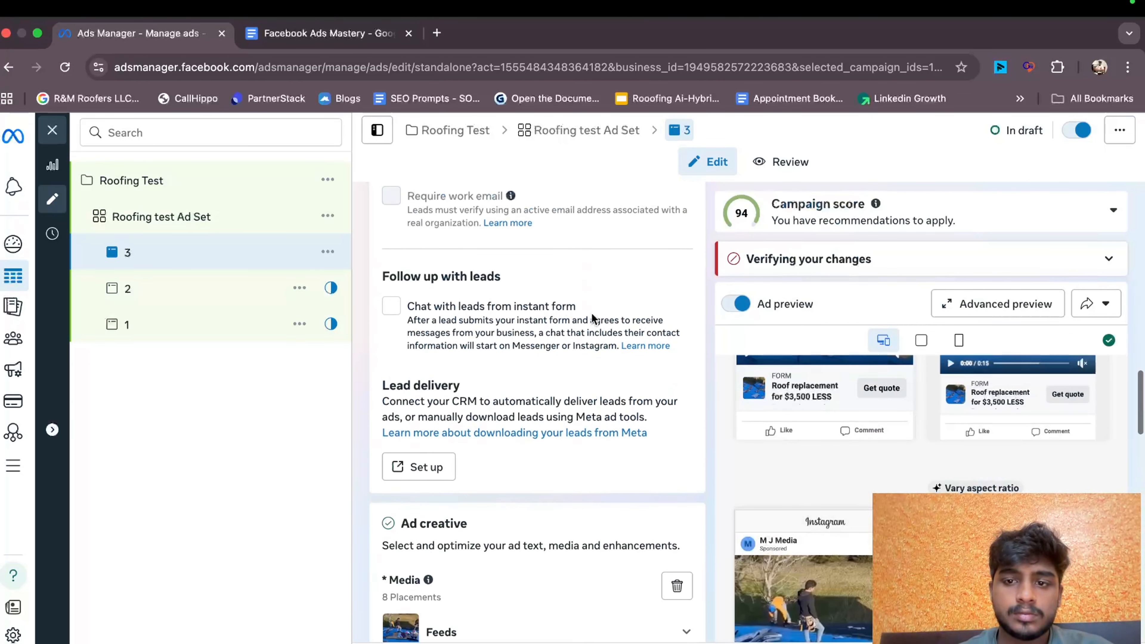
scroll(592, 312, up, 15)
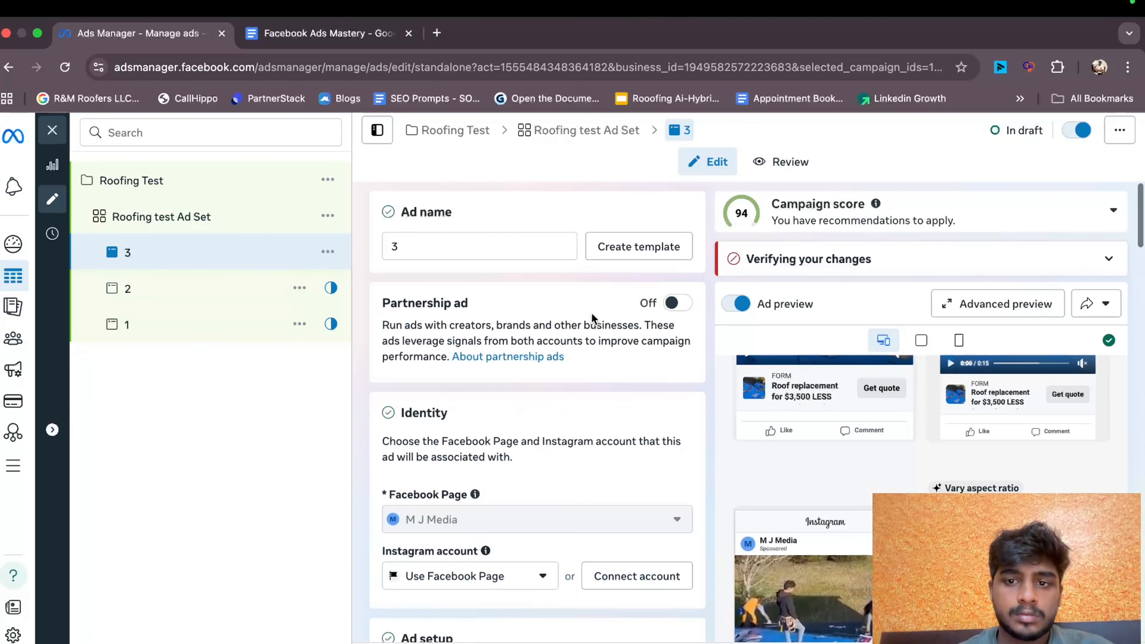
- Switch to ad 1 and examine its identity, ad setup, instant form and creative settings
scroll(591, 312, down, 2)
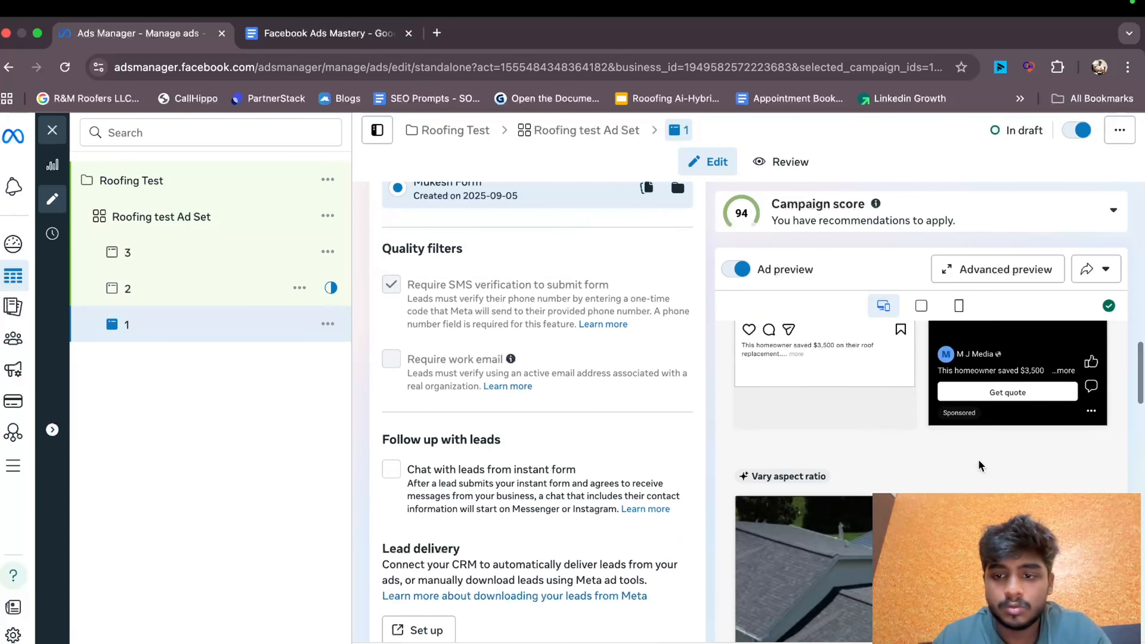
scroll(417, 465, up, 10)
scroll(417, 466, down, 6)
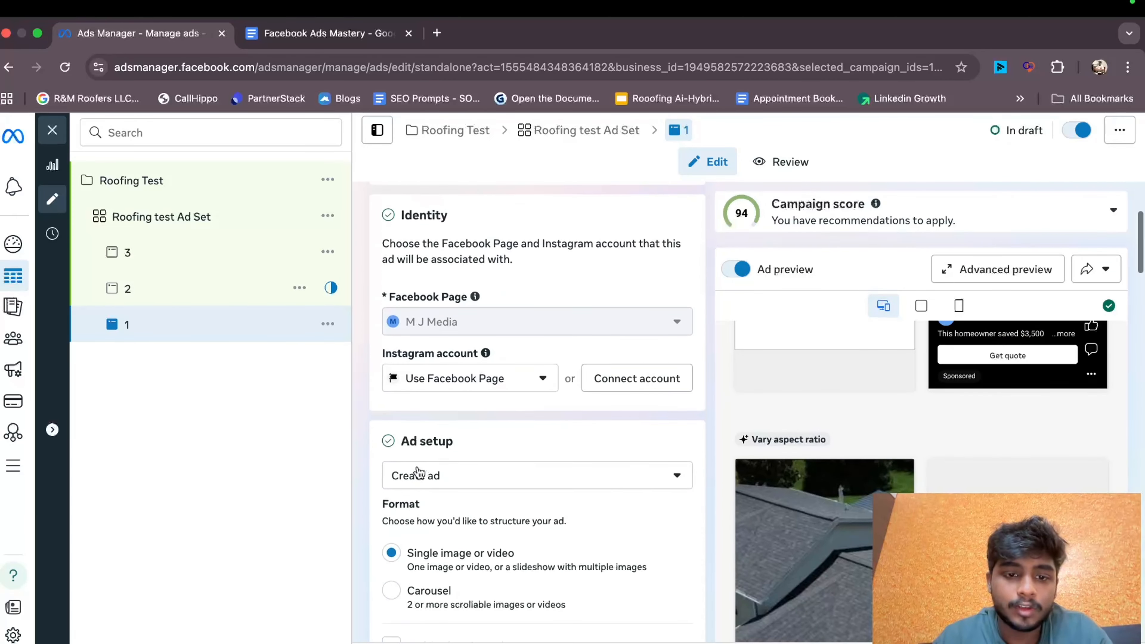
scroll(417, 466, down, 8)
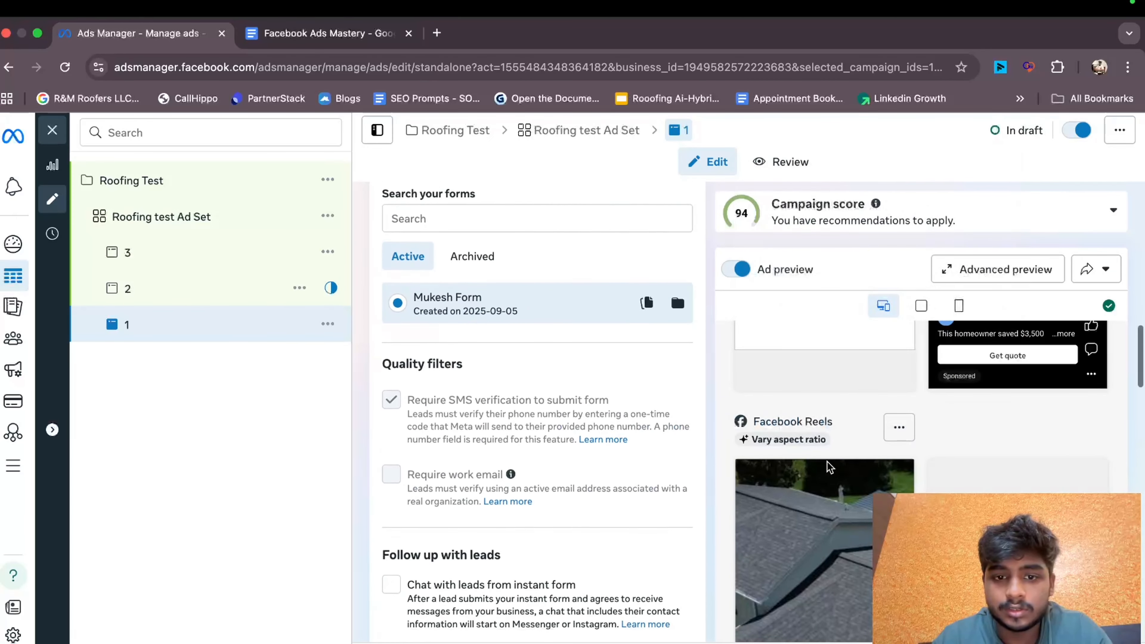
scroll(537, 413, down, 10)
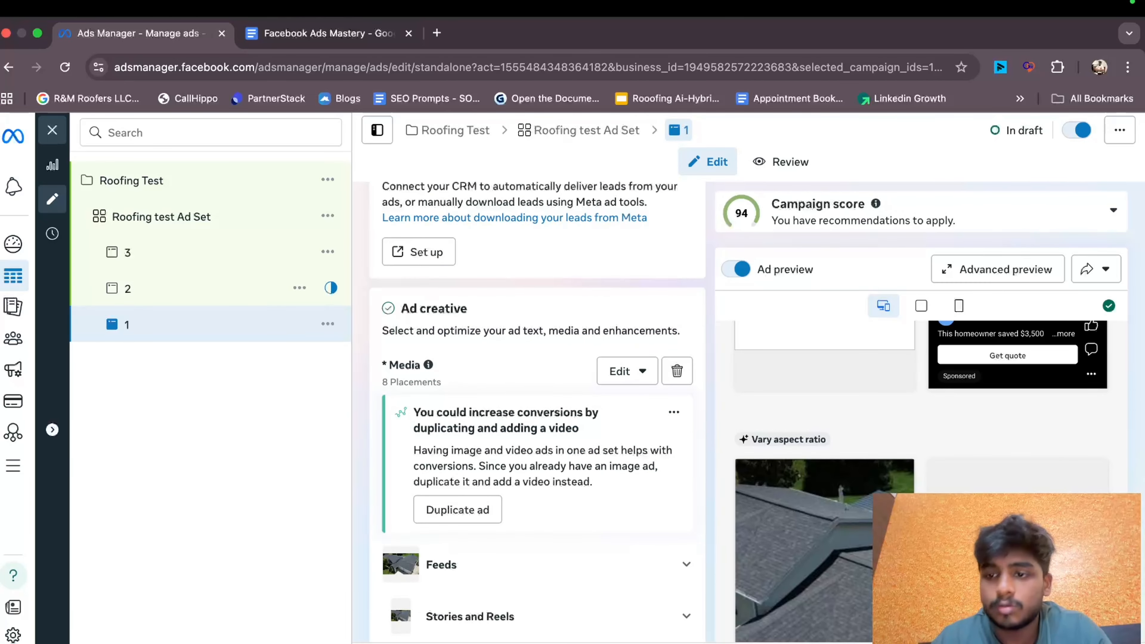